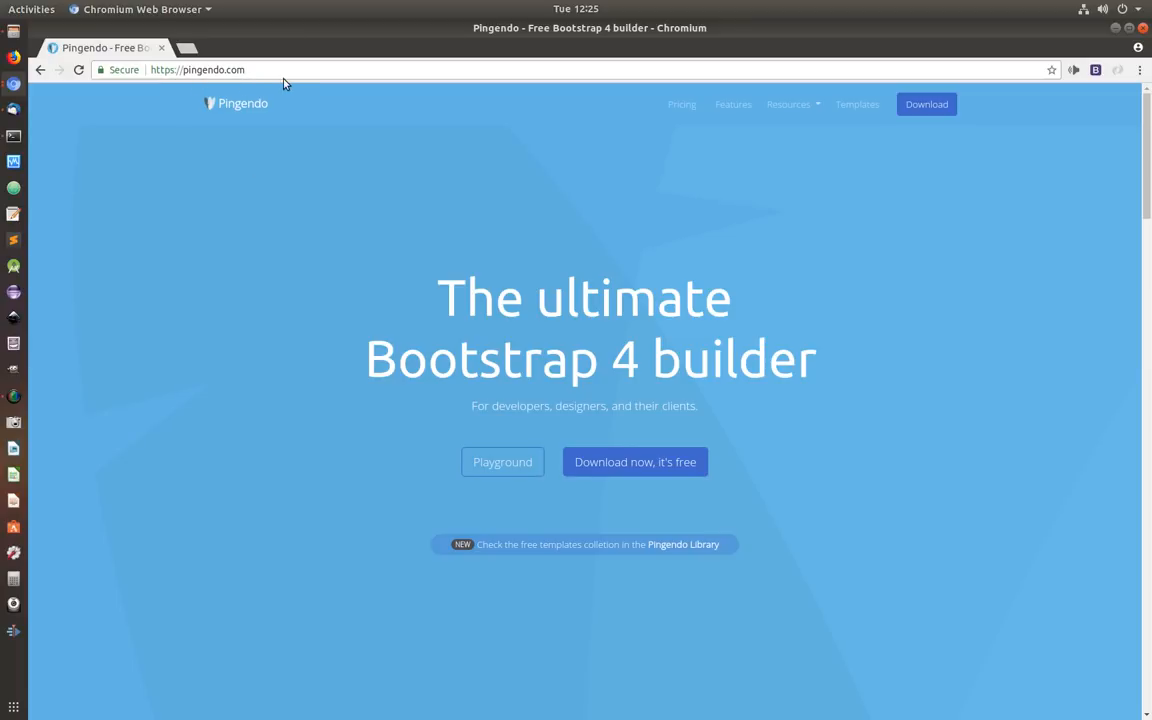
Step: Open Pingendo's download page and review the builds offered for each platform
click(641, 462)
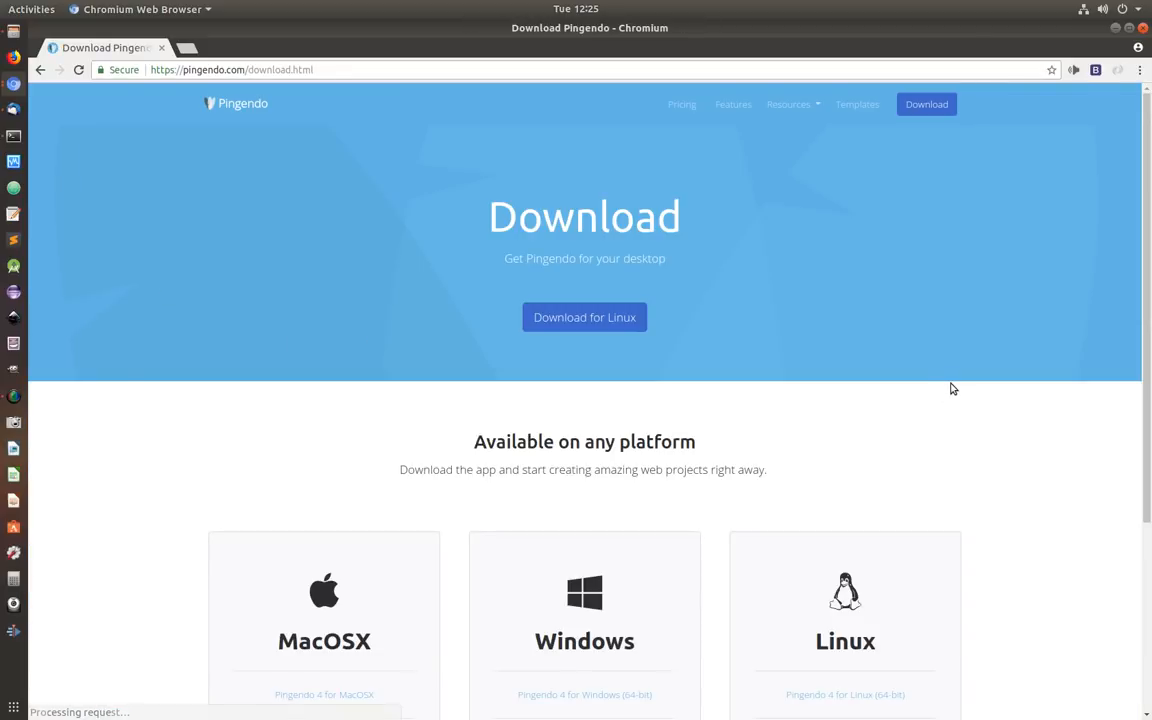
scroll(953, 389, down, 3)
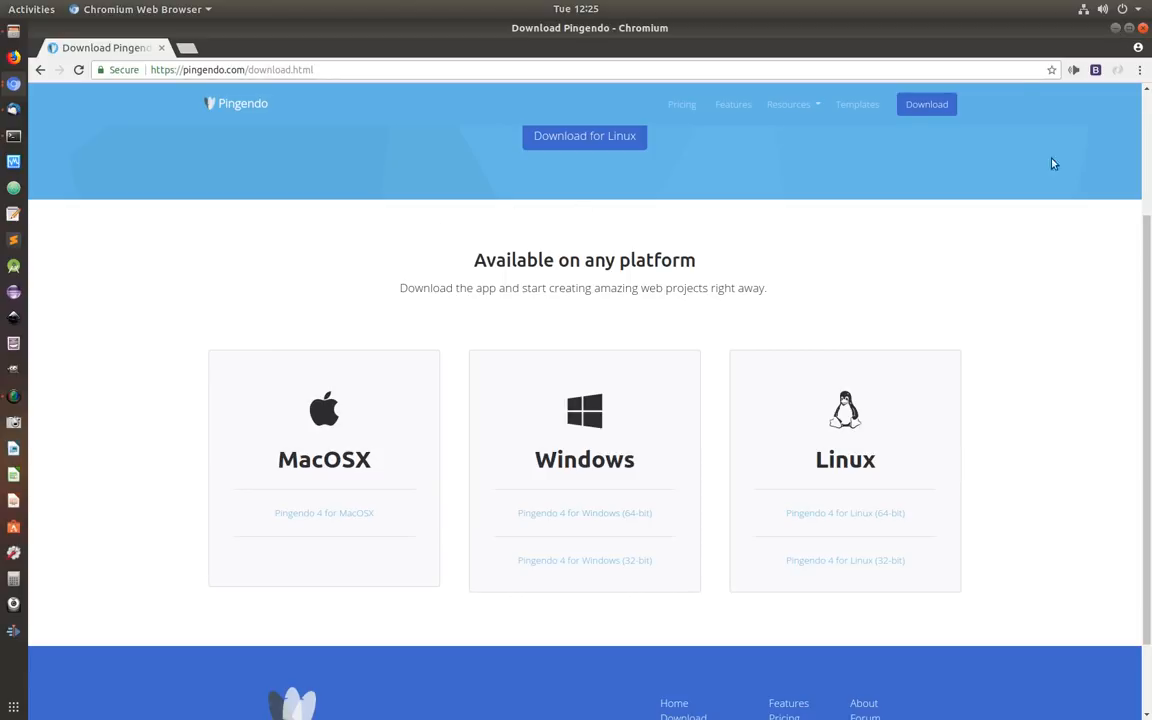
Step: Switch to the Terminal, return to the home directory and clear the screen
click(13, 135)
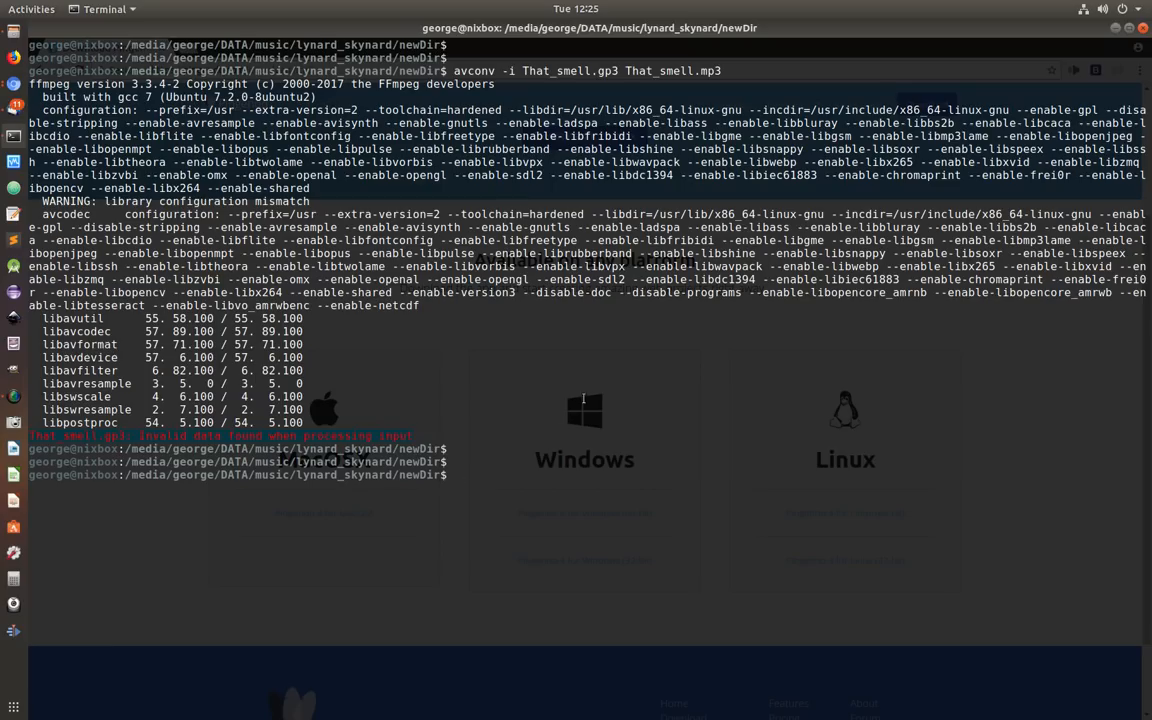
text(cd)
key(Return)
text(clear)
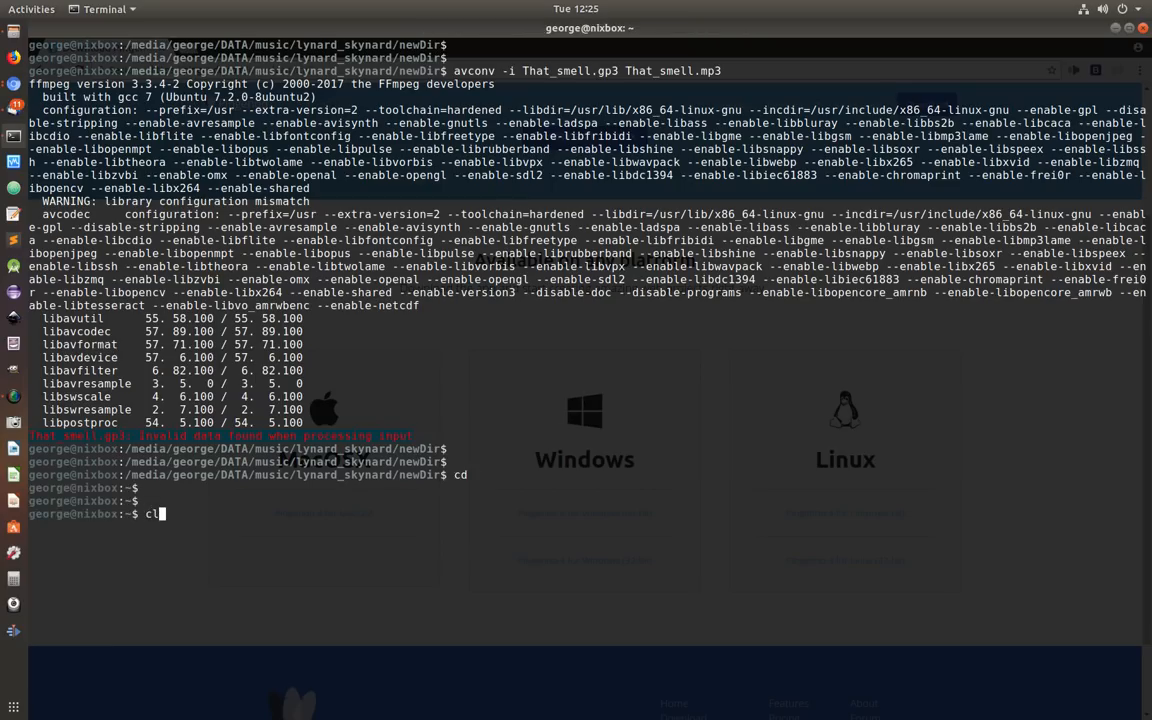
key(Return)
key(Return)
key(Return)
Step: Launch pingendo from the terminal and dismiss its welcome notice and the Projects window
text(pingendo)
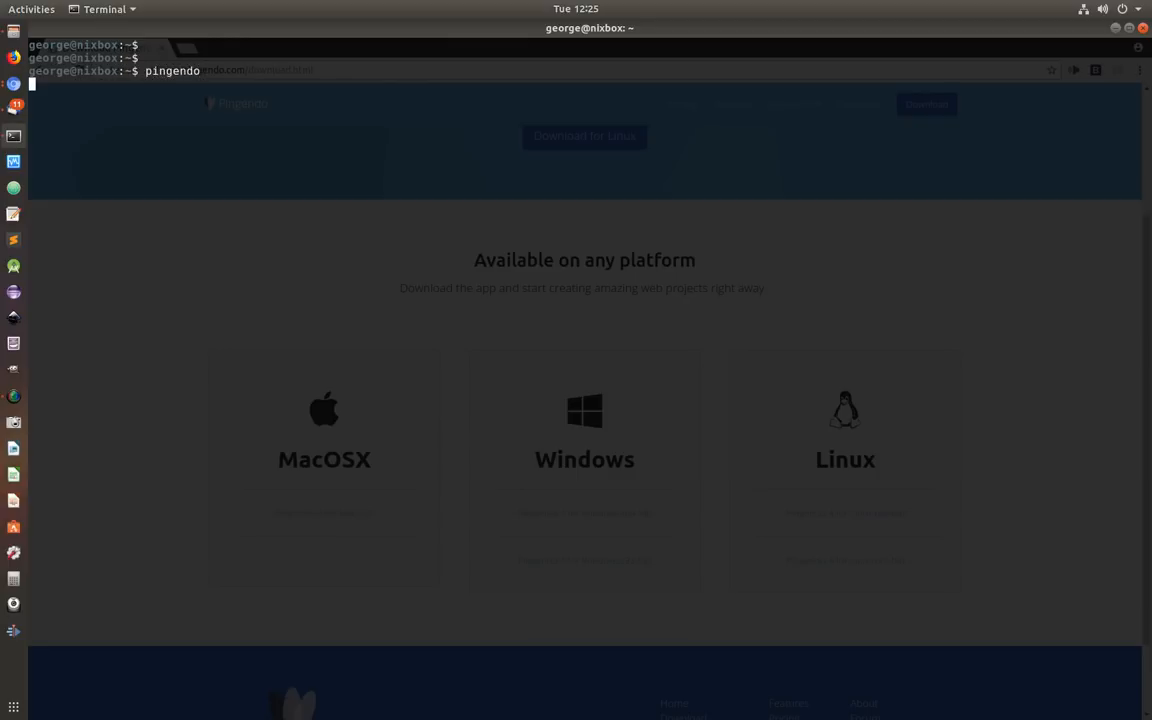
key(Return)
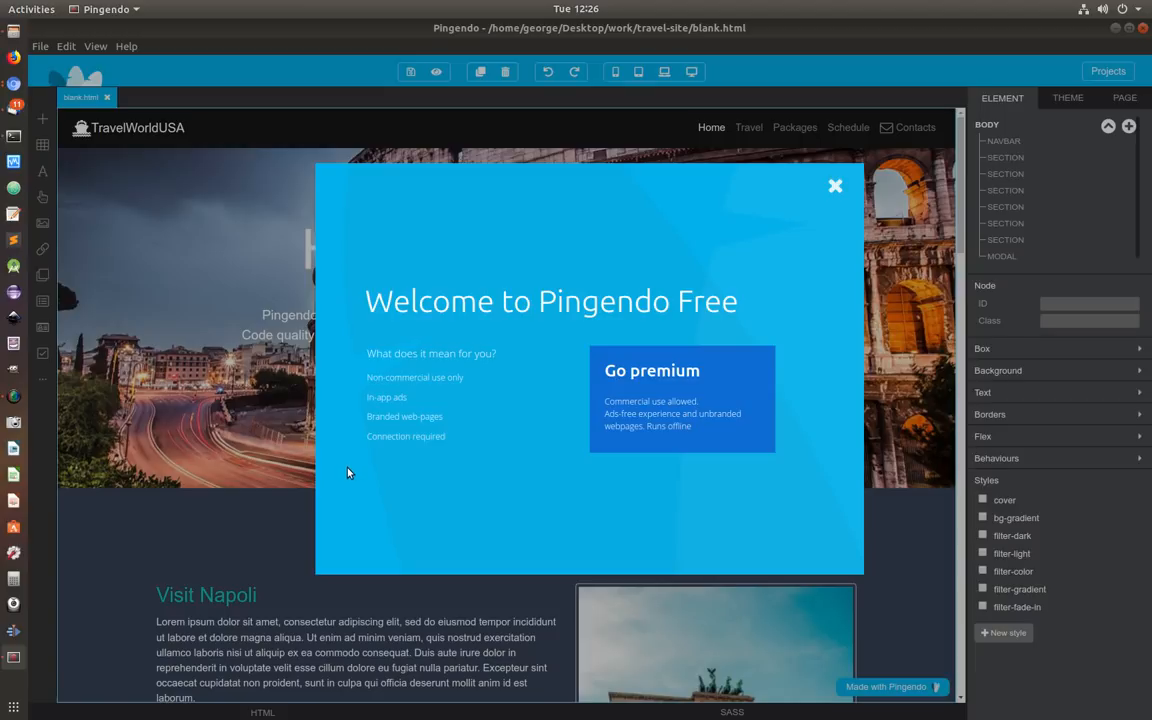
click(836, 188)
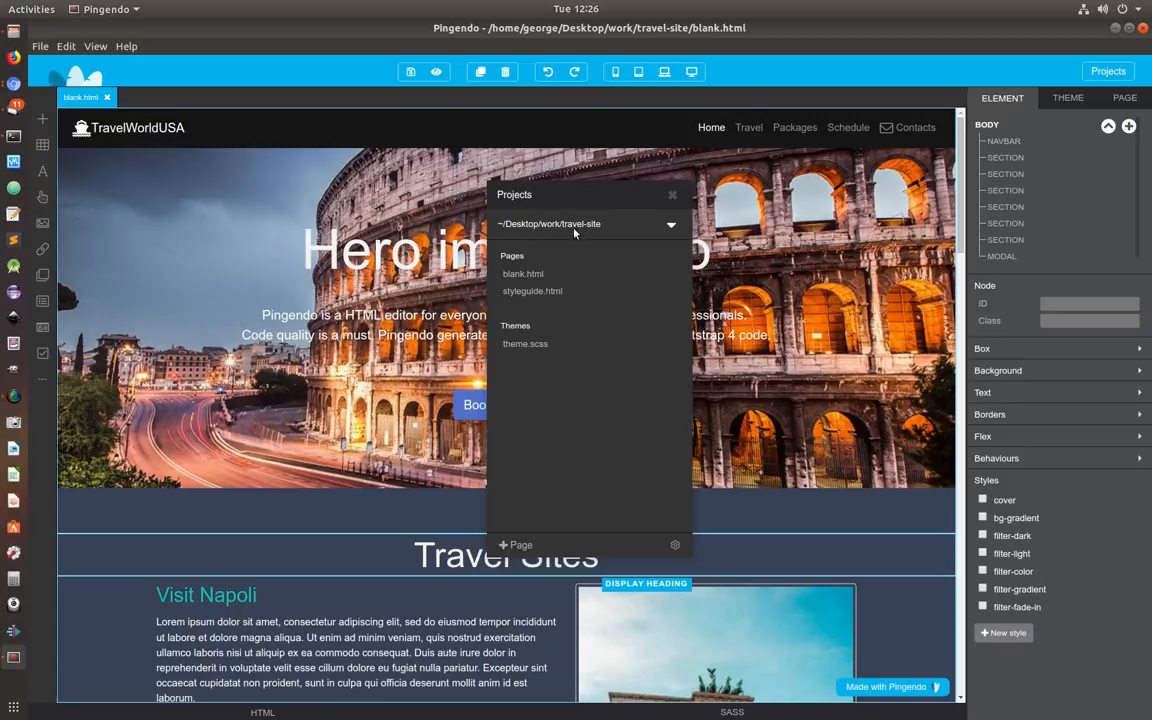
click(673, 197)
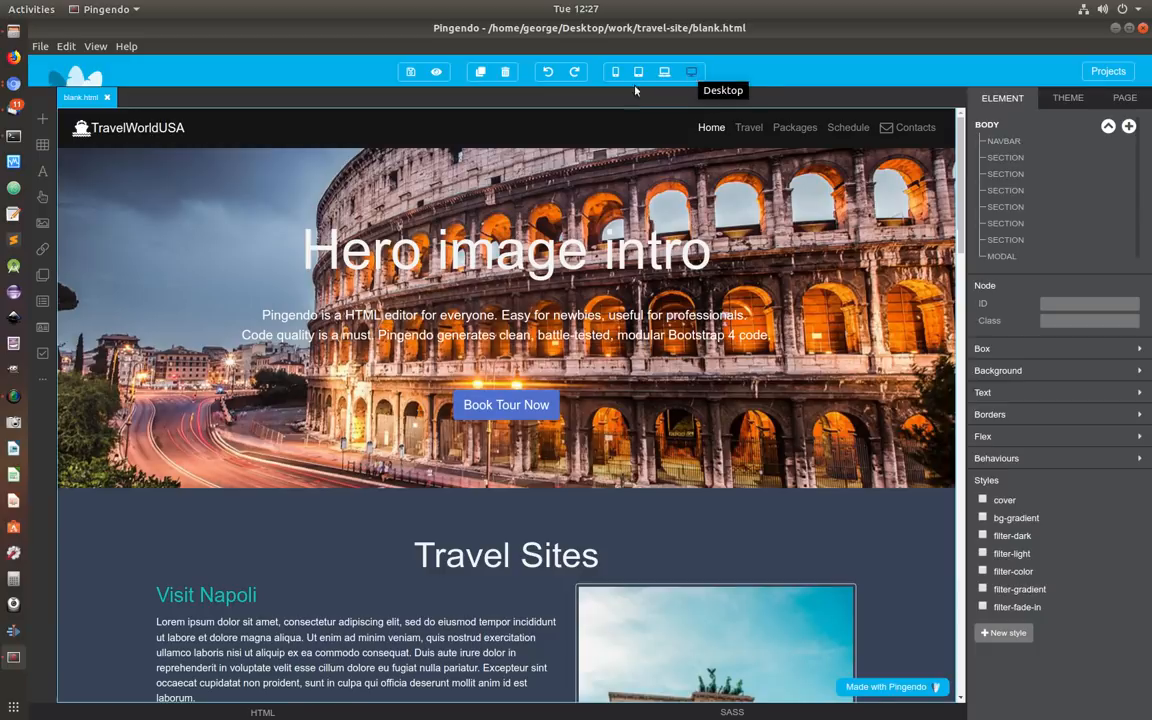
Step: Preview blank.html in the browser, look through the page, and return to Pingendo with the Premium advert closed
click(436, 72)
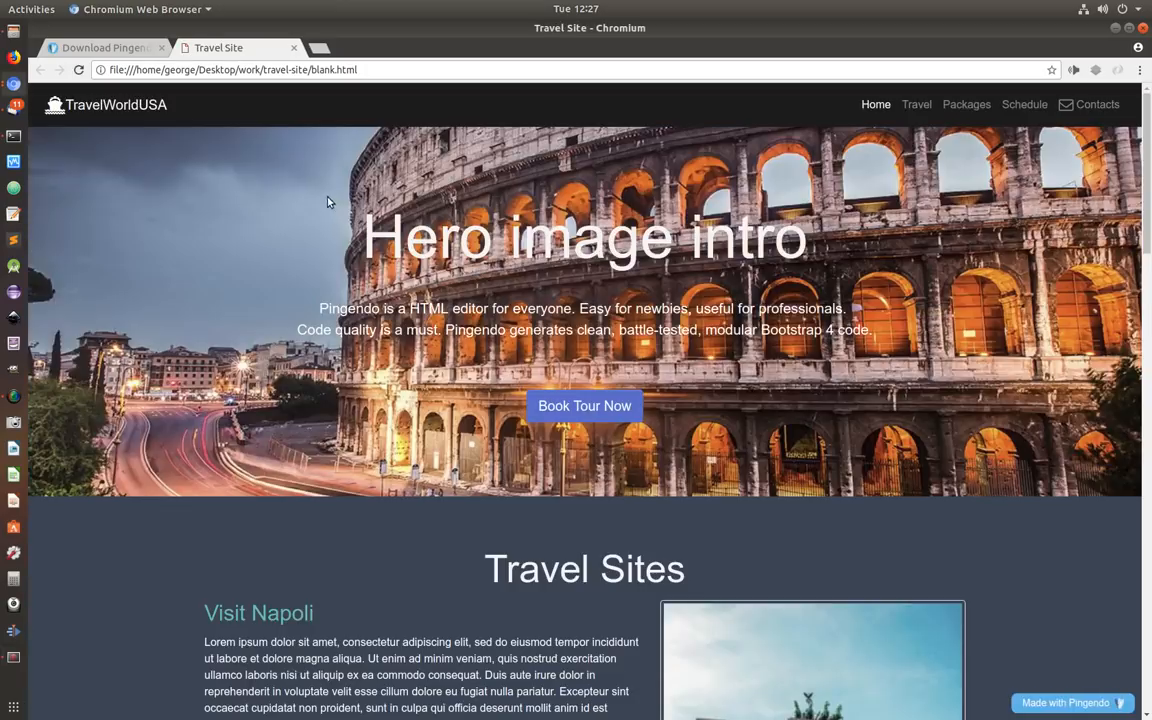
scroll(913, 561, down, 8)
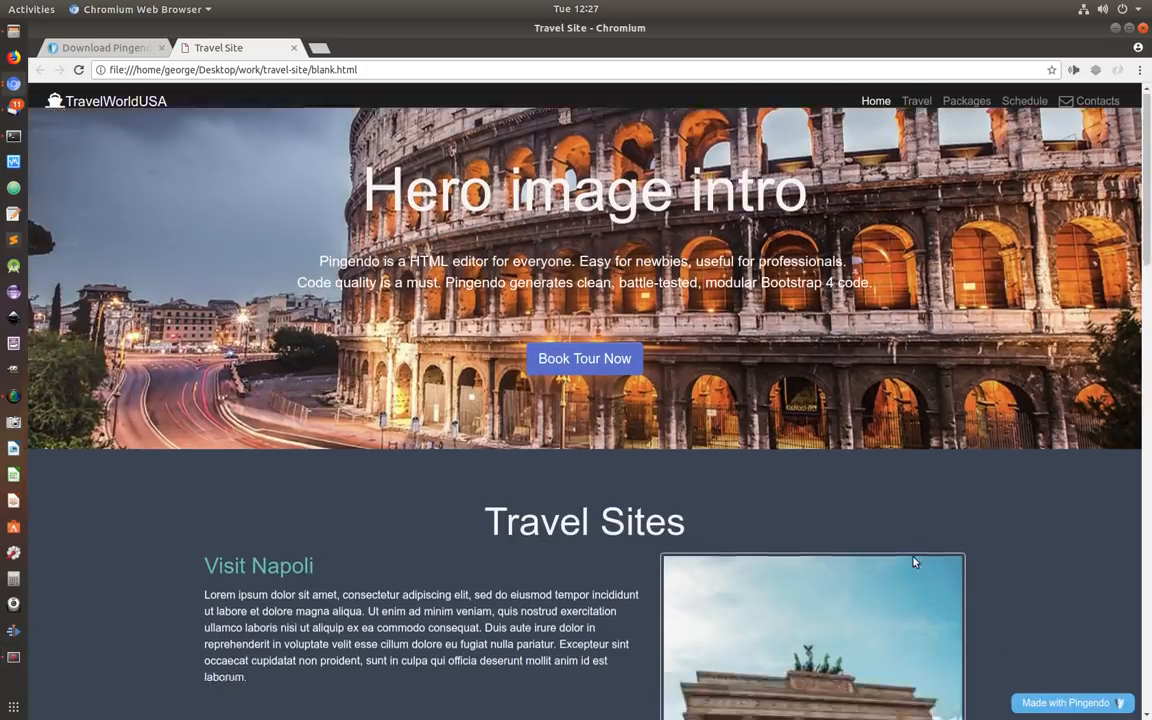
scroll(940, 563, down, 3)
scroll(941, 558, up, 7)
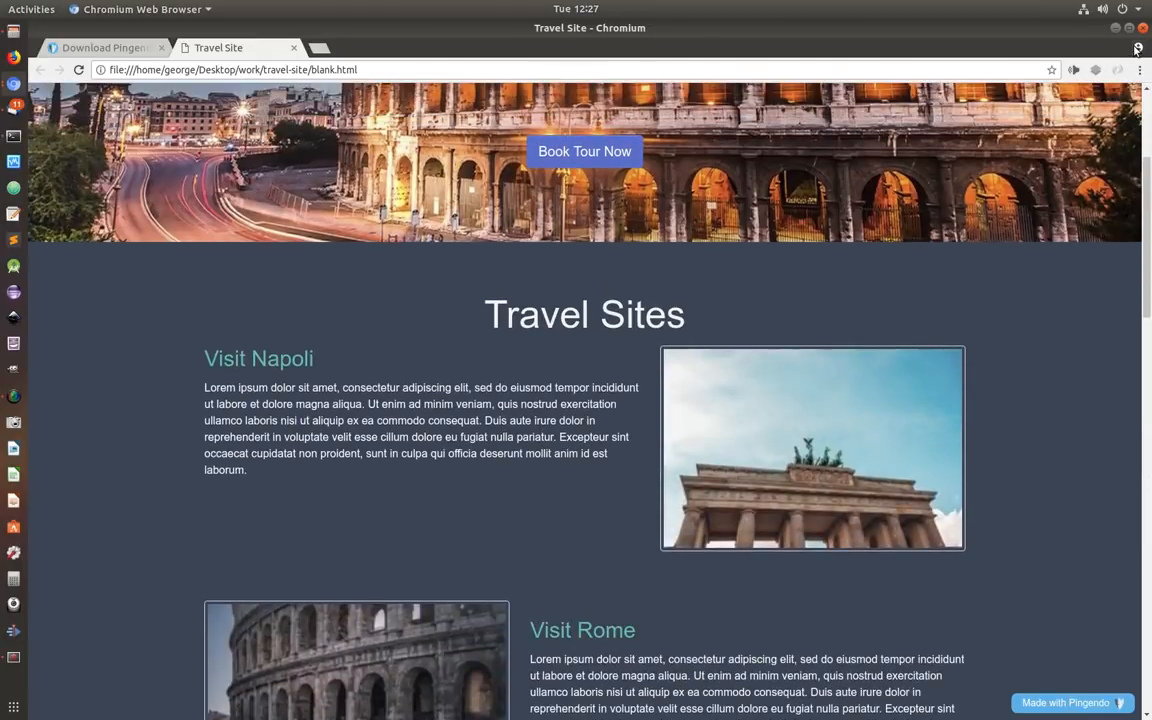
click(1115, 28)
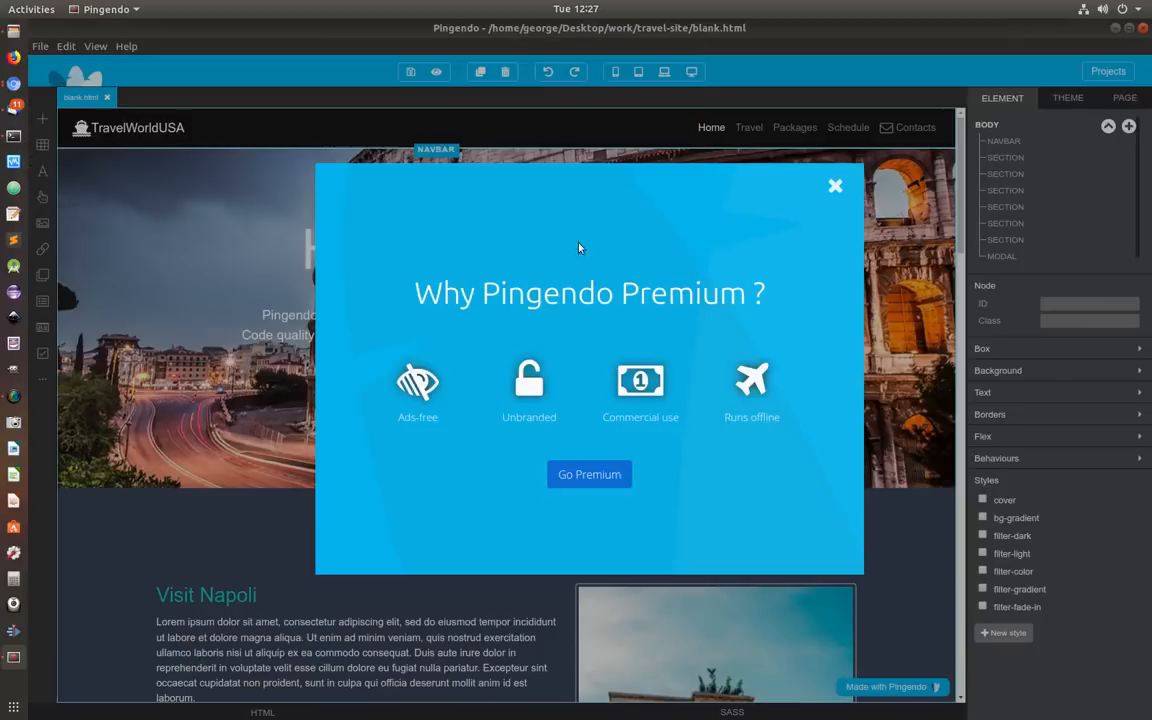
click(836, 188)
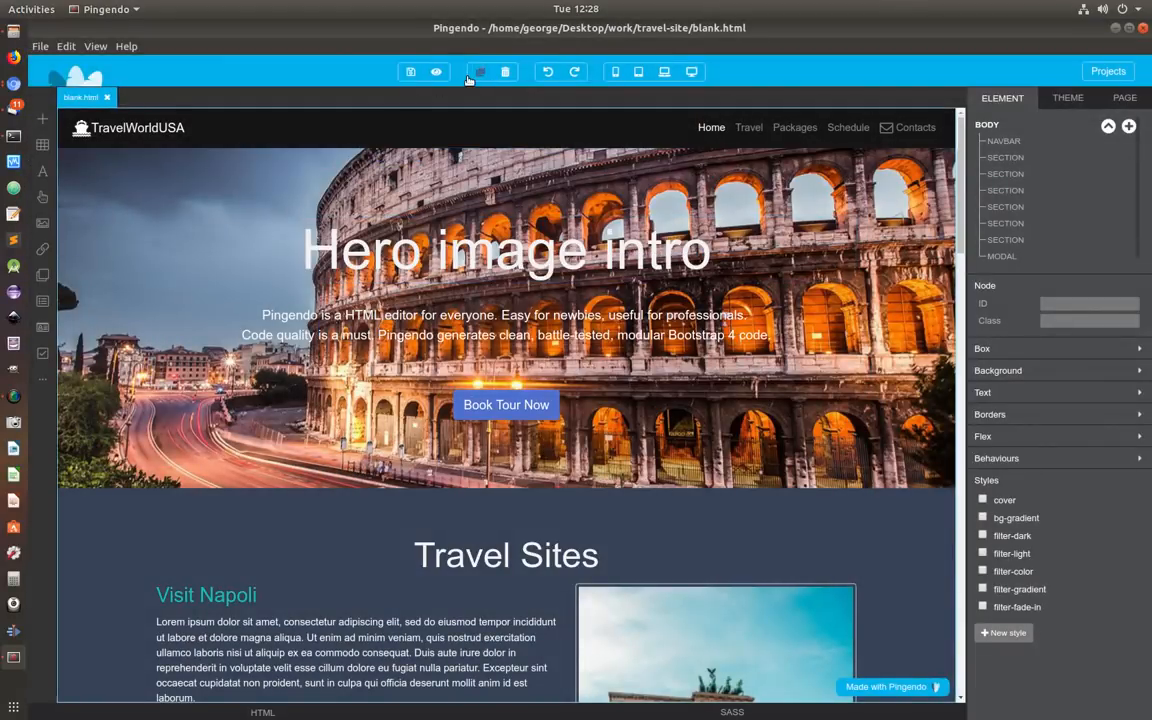
Step: Preview the travel page at phone and tablet widths, ending at the laptop width
click(621, 73)
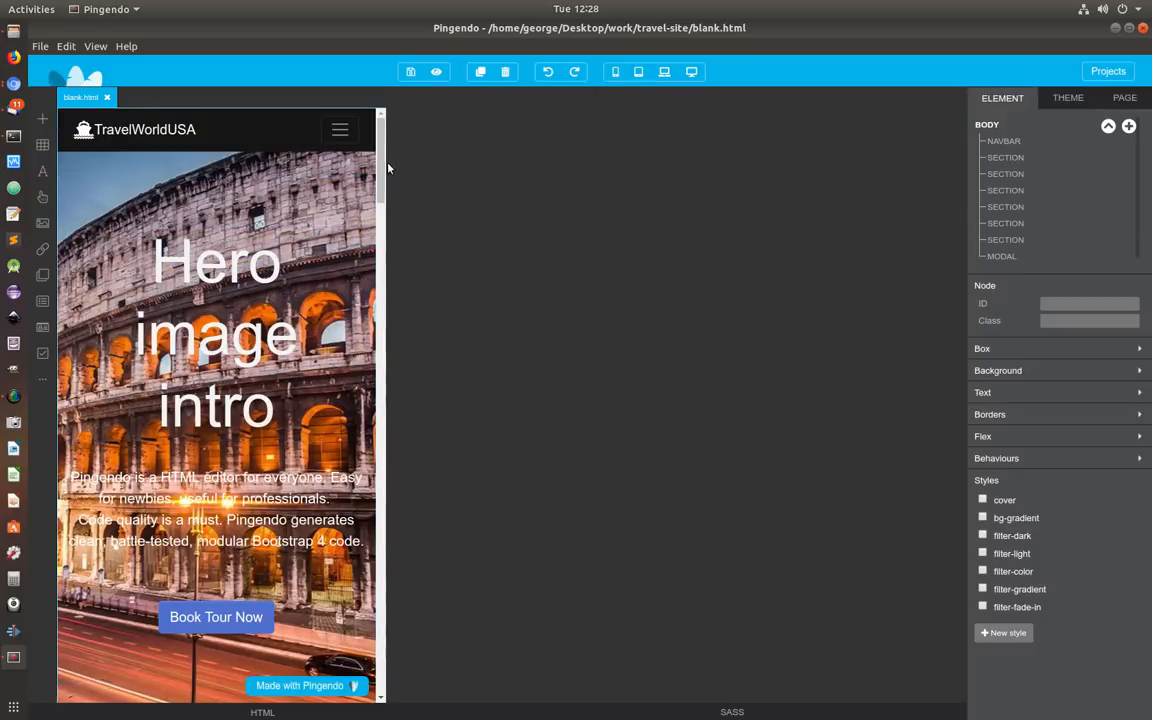
click(637, 73)
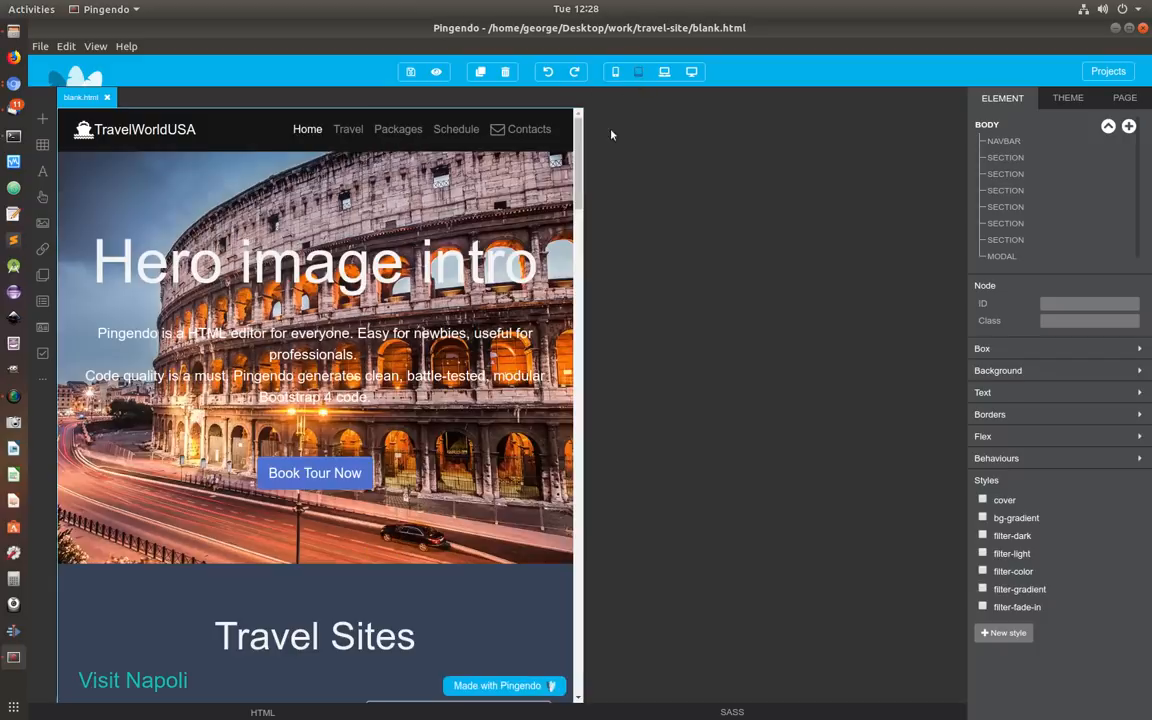
click(666, 71)
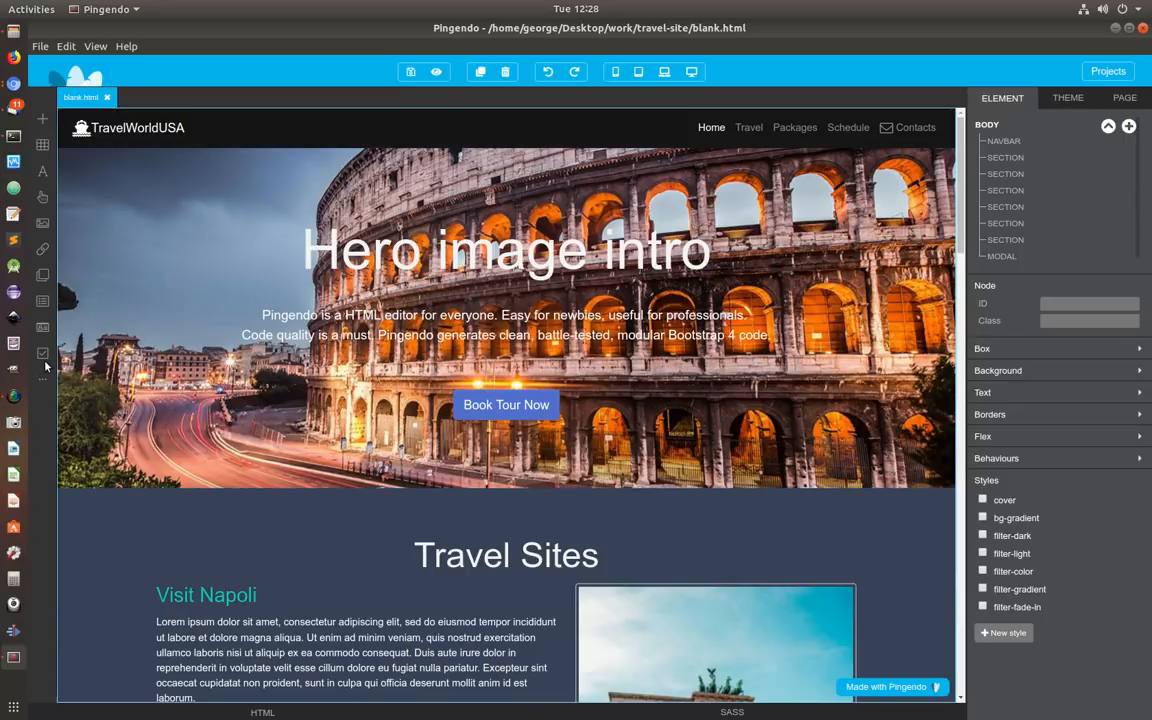
Step: Browse the ready-made section library, looking at the Navbars, Covers, Galleries and Footers categories
click(44, 122)
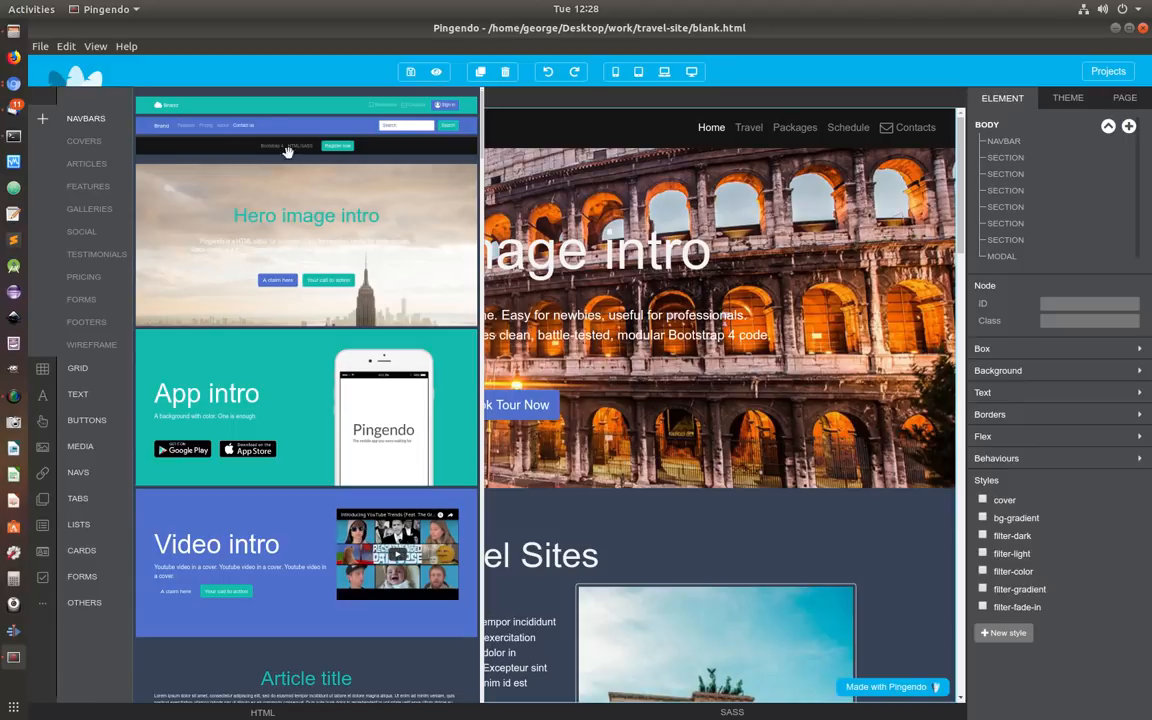
click(86, 142)
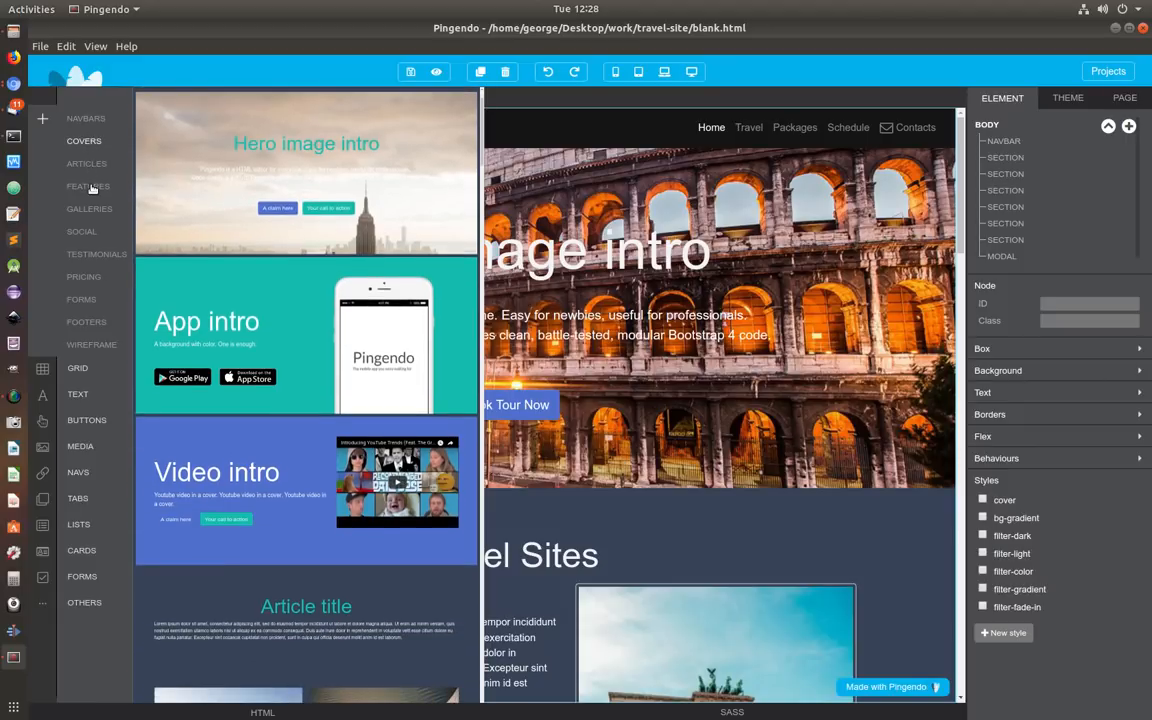
click(90, 208)
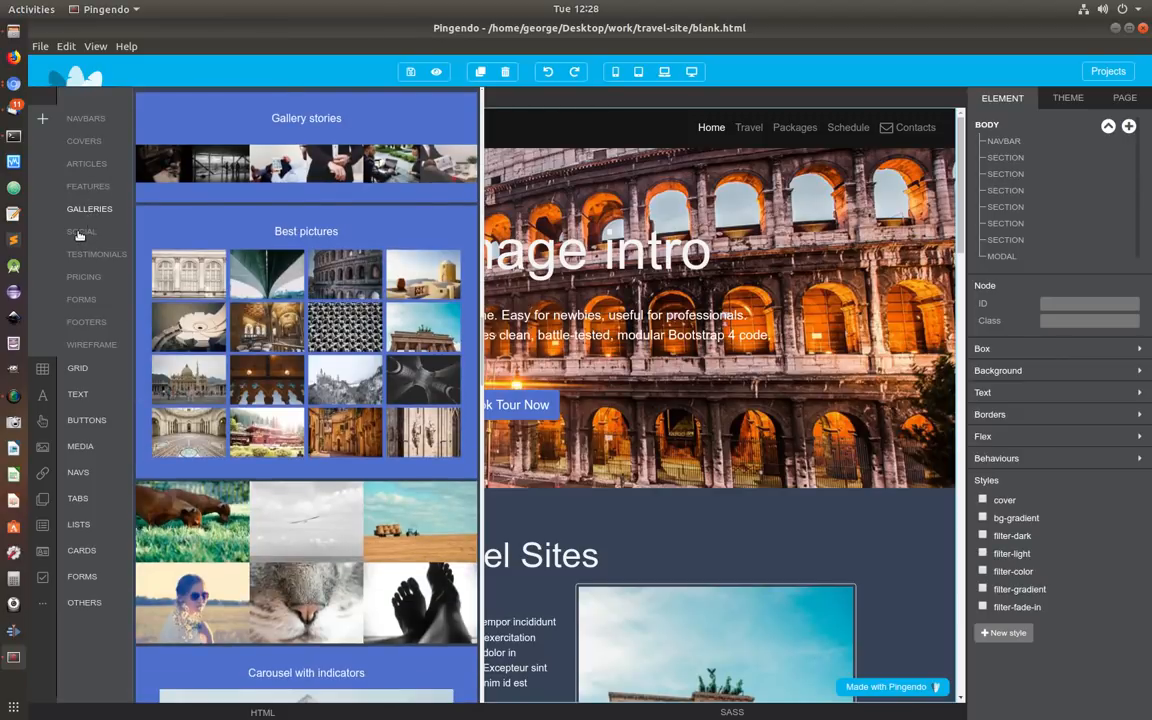
click(86, 322)
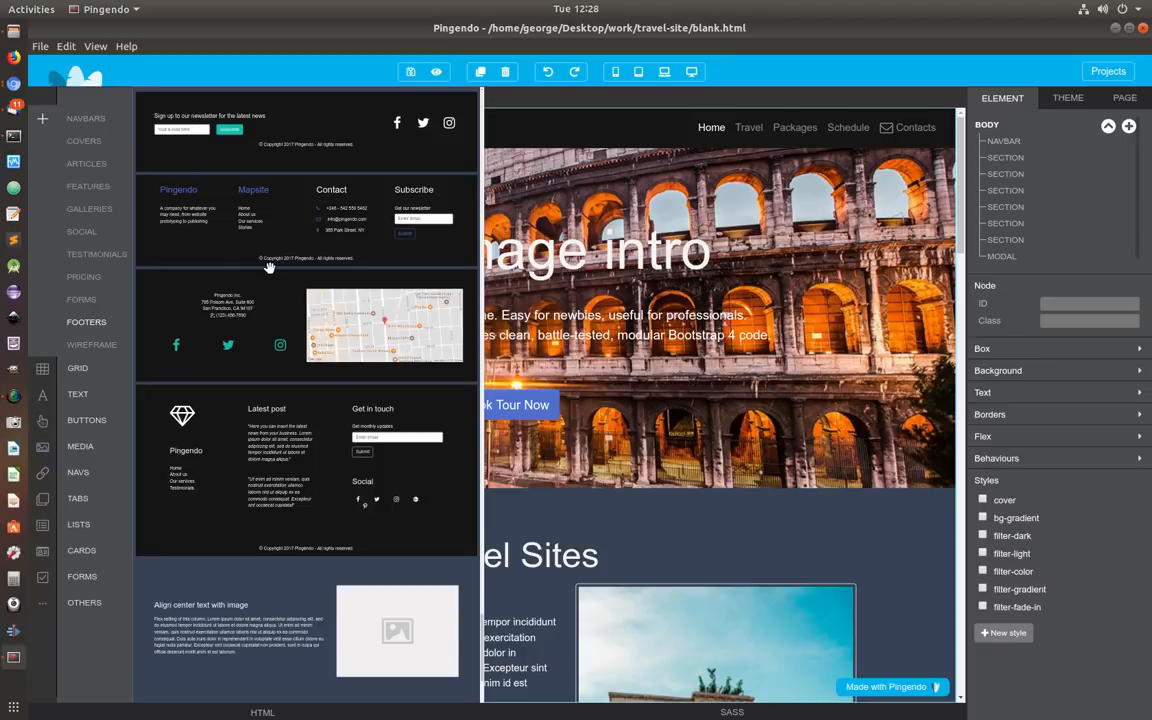
Step: Insert the Login form block from the Forms category between the navbar and the hero image section
scroll(272, 265, up, 3)
scroll(275, 268, up, 3)
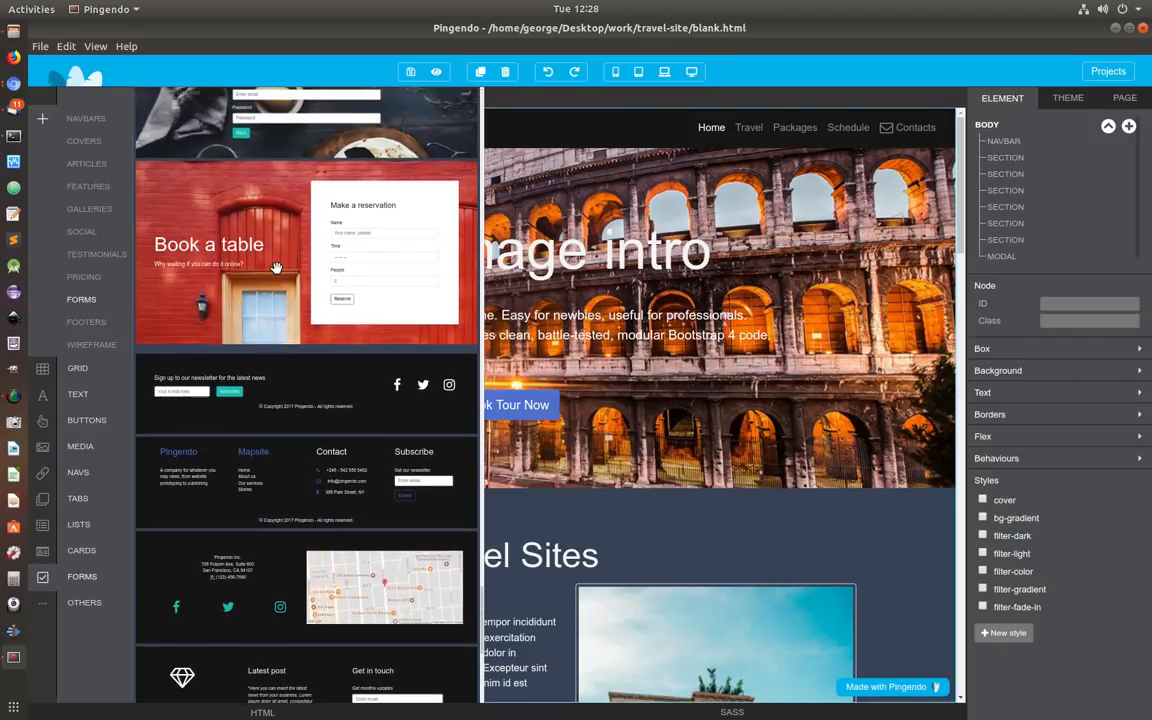
scroll(275, 268, up, 1)
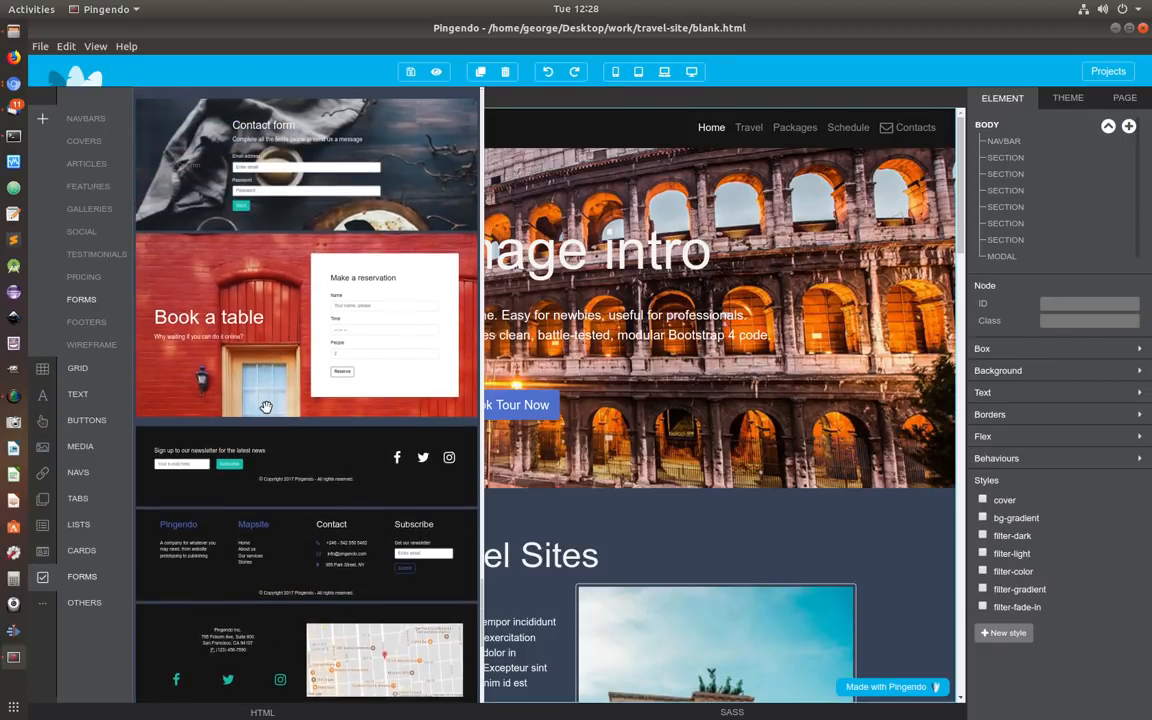
scroll(268, 355, up, 1)
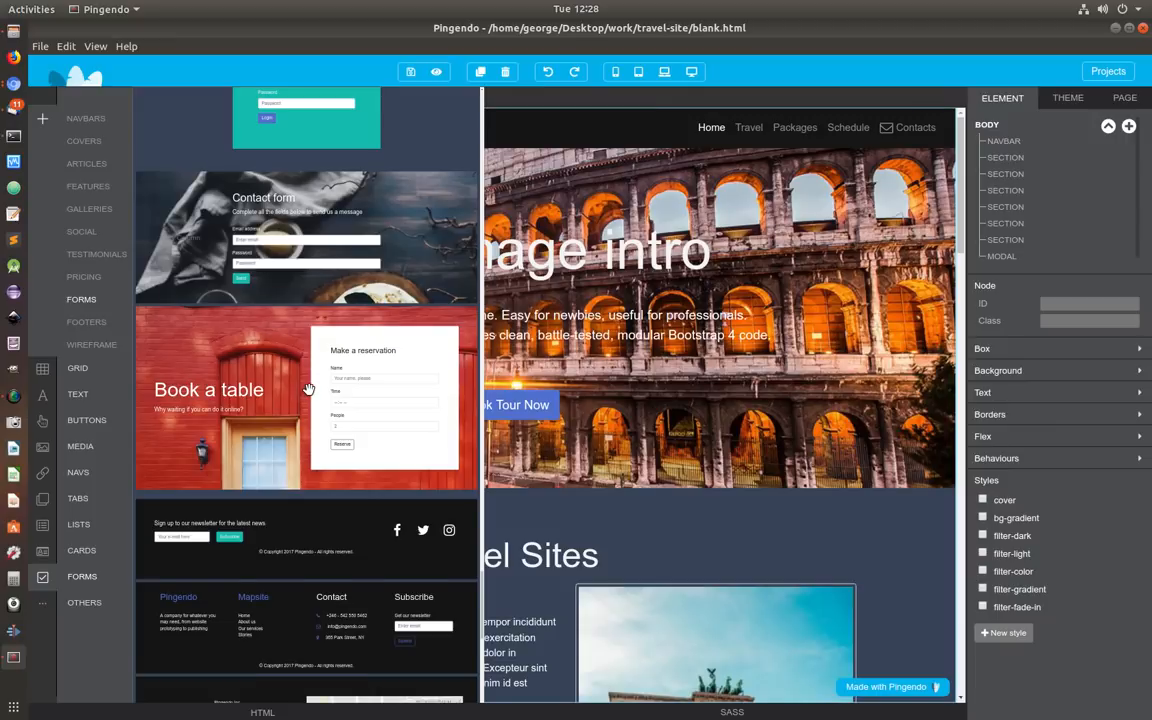
scroll(309, 388, down, 1)
scroll(309, 388, down, 1)
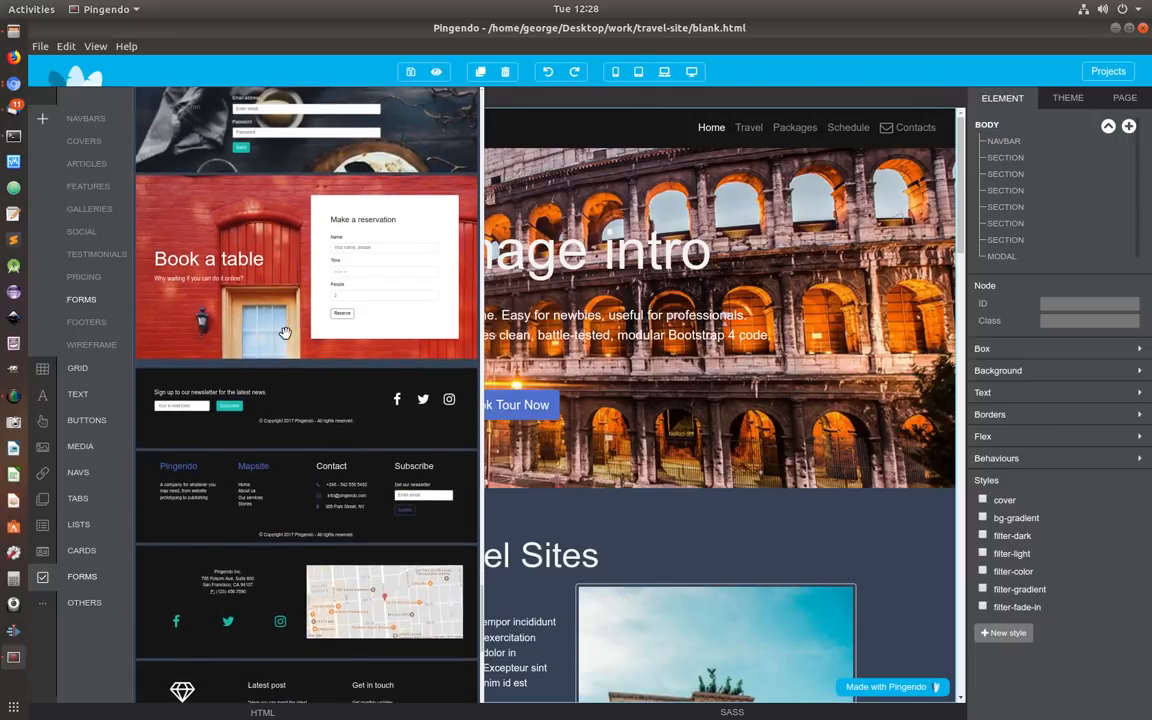
scroll(313, 347, up, 1)
scroll(313, 347, up, 3)
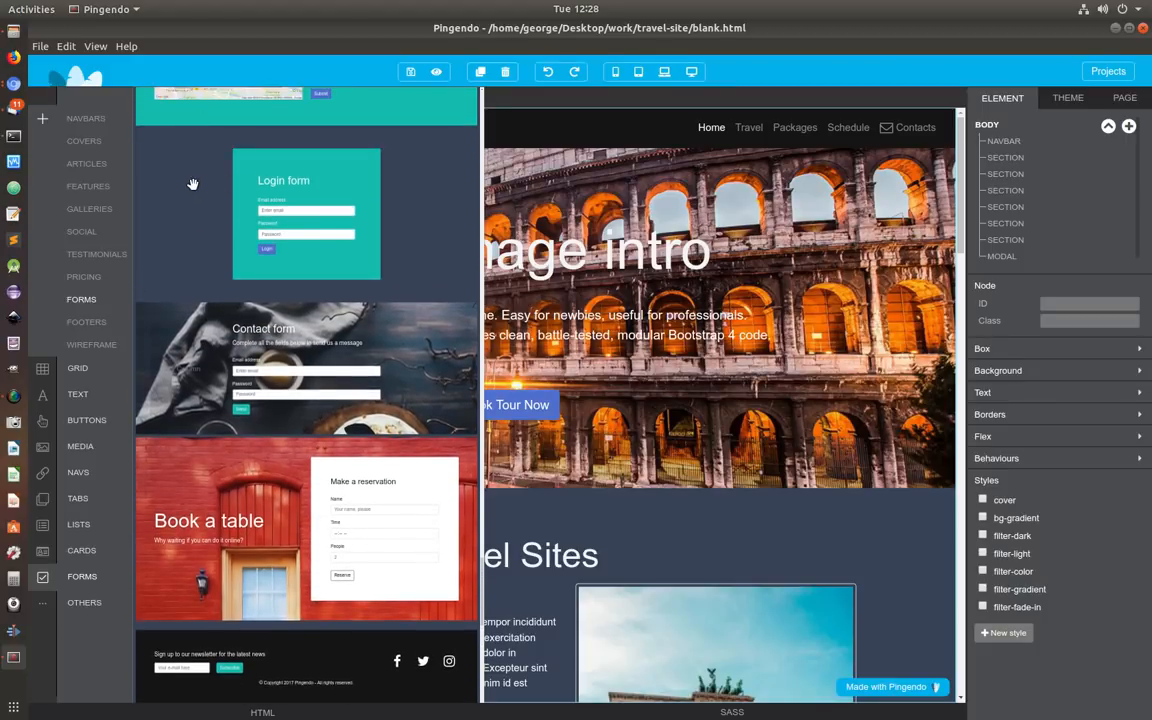
drag(178, 179, 150, 258)
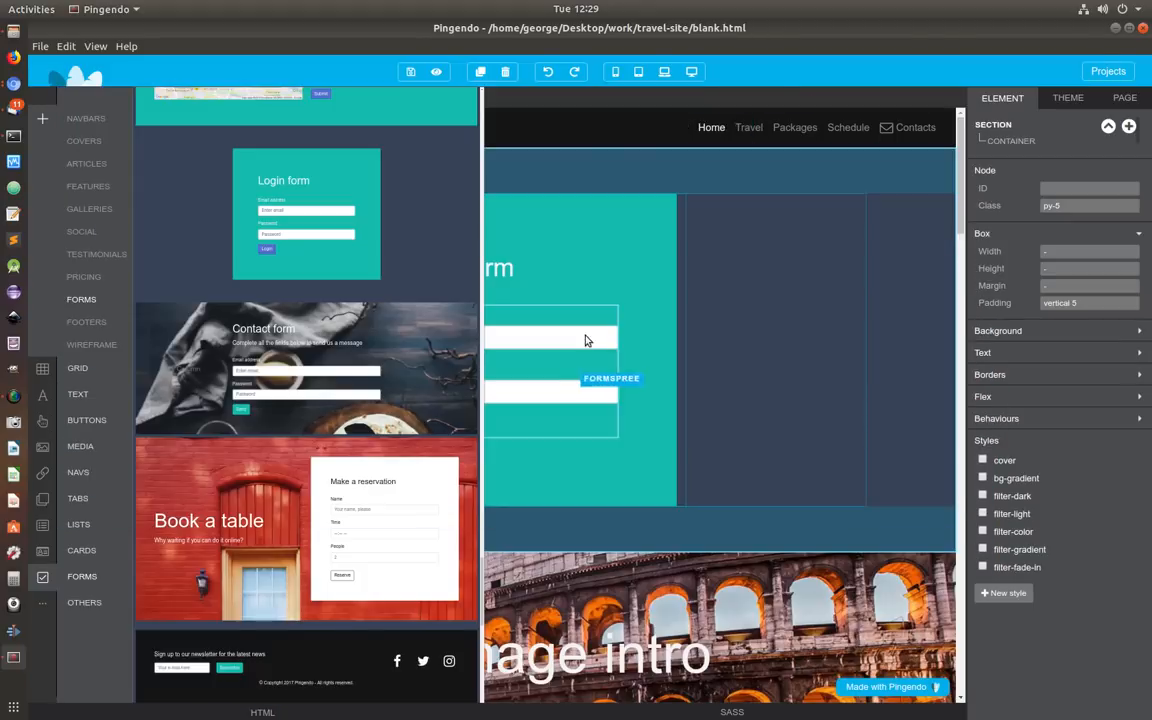
click(620, 128)
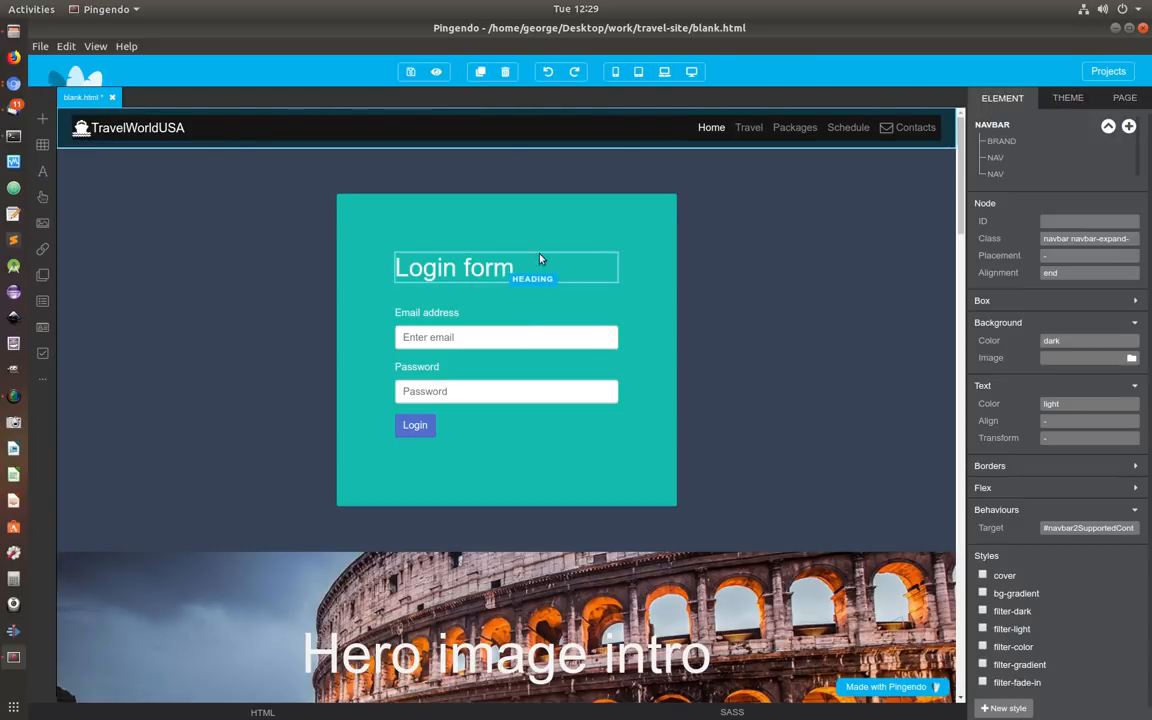
Step: Select the login form section and examine its node, box, text, border, behaviour and style properties
click(878, 180)
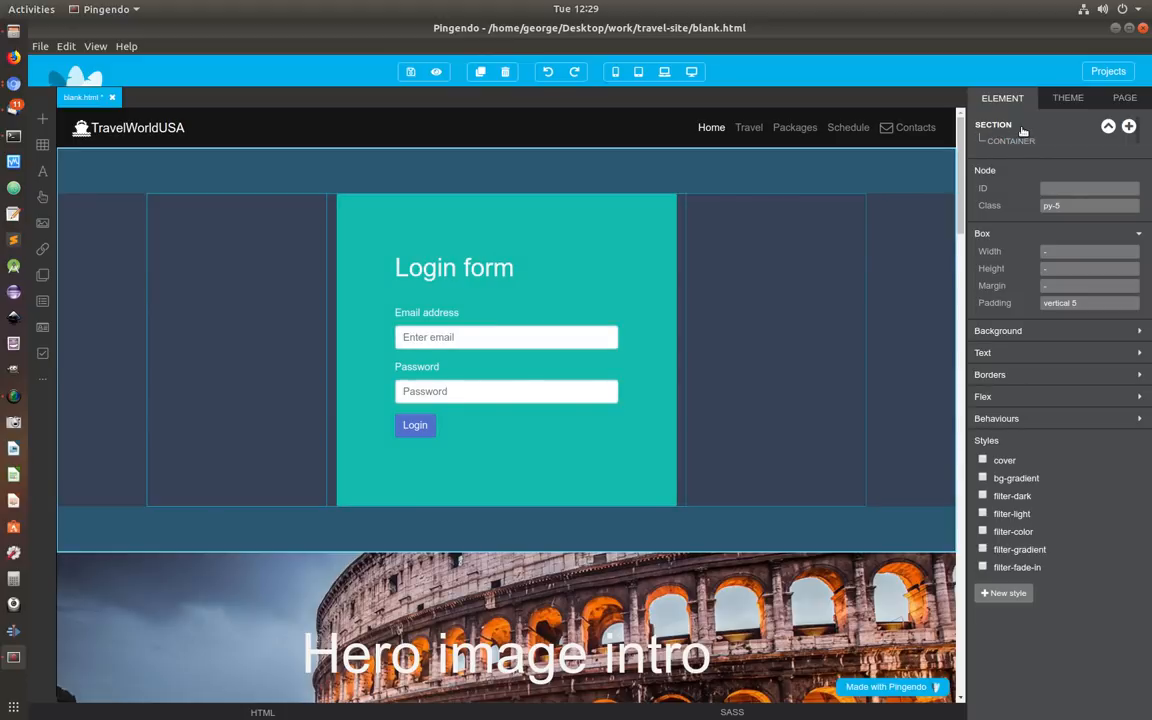
click(1053, 186)
click(1092, 207)
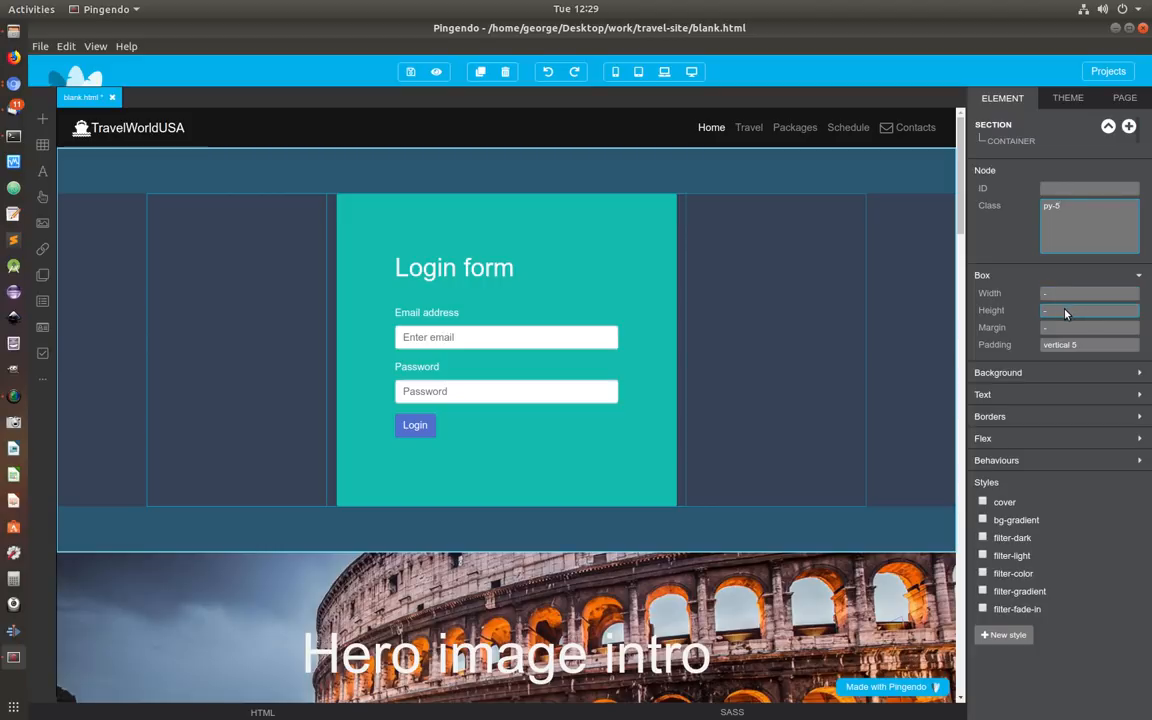
click(1022, 373)
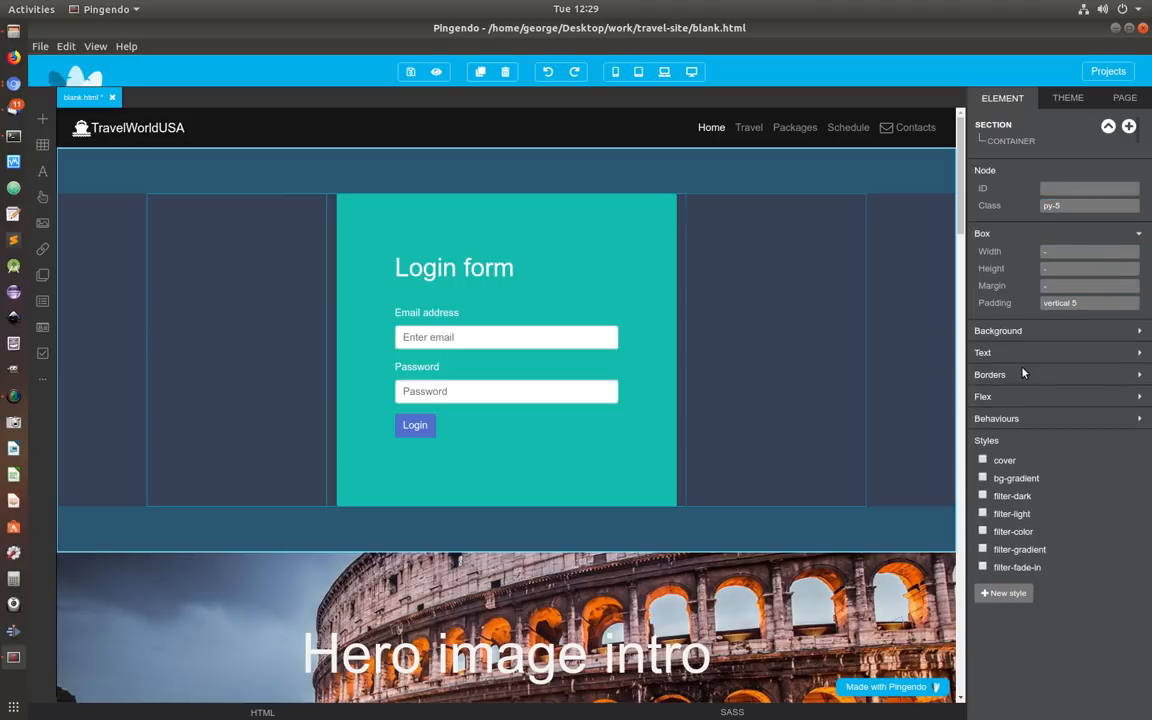
click(1002, 356)
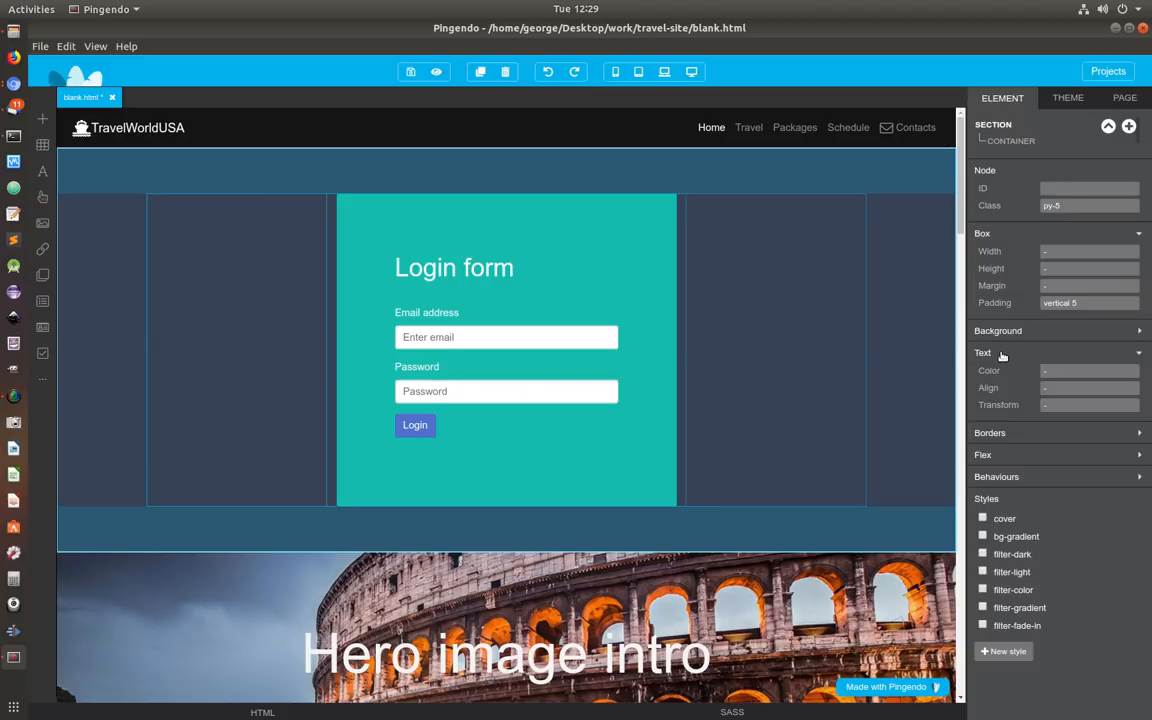
click(1008, 433)
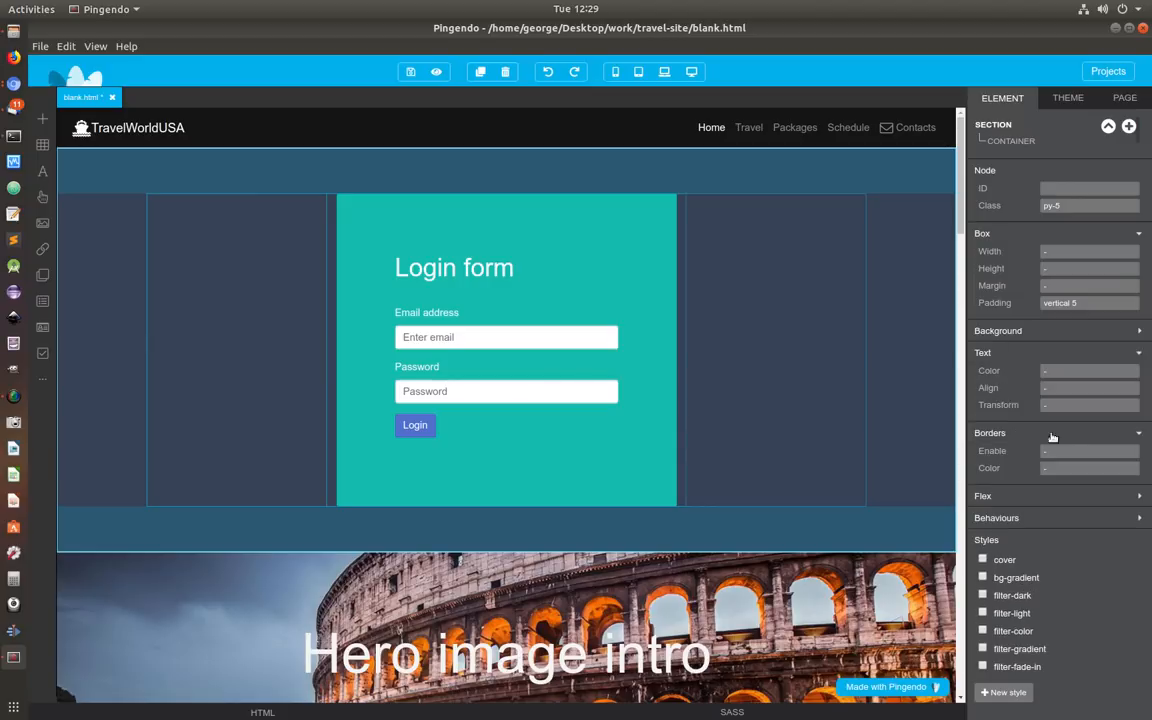
click(1024, 520)
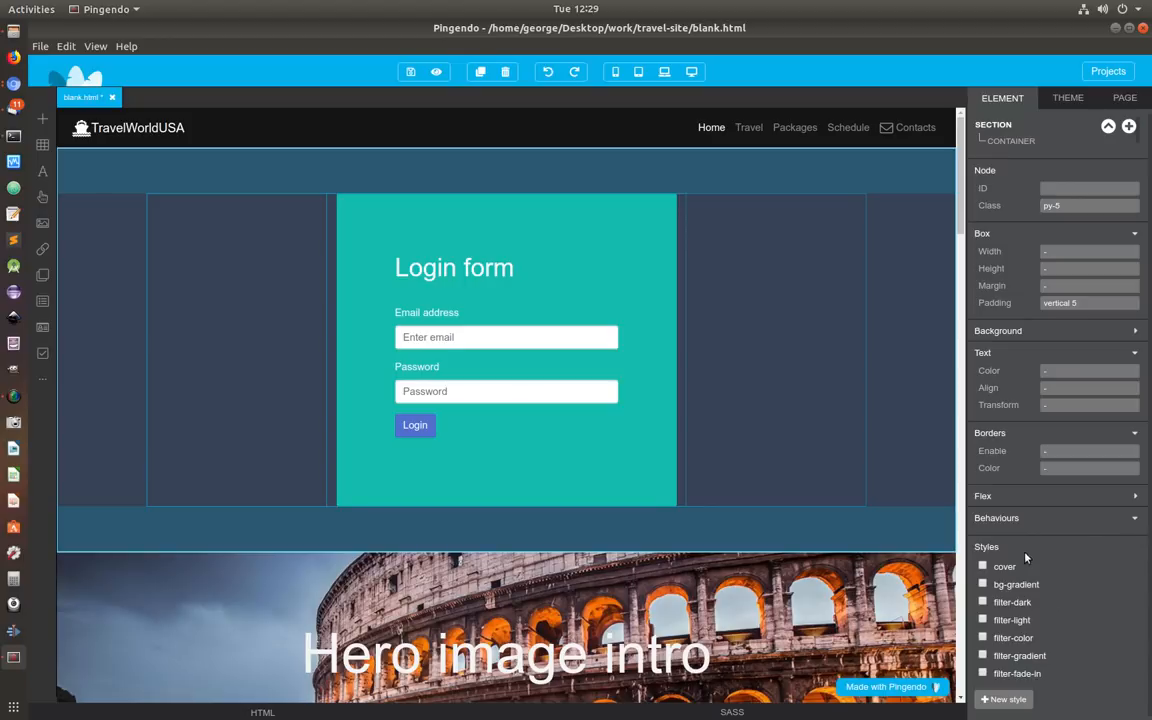
scroll(1077, 553, down, 2)
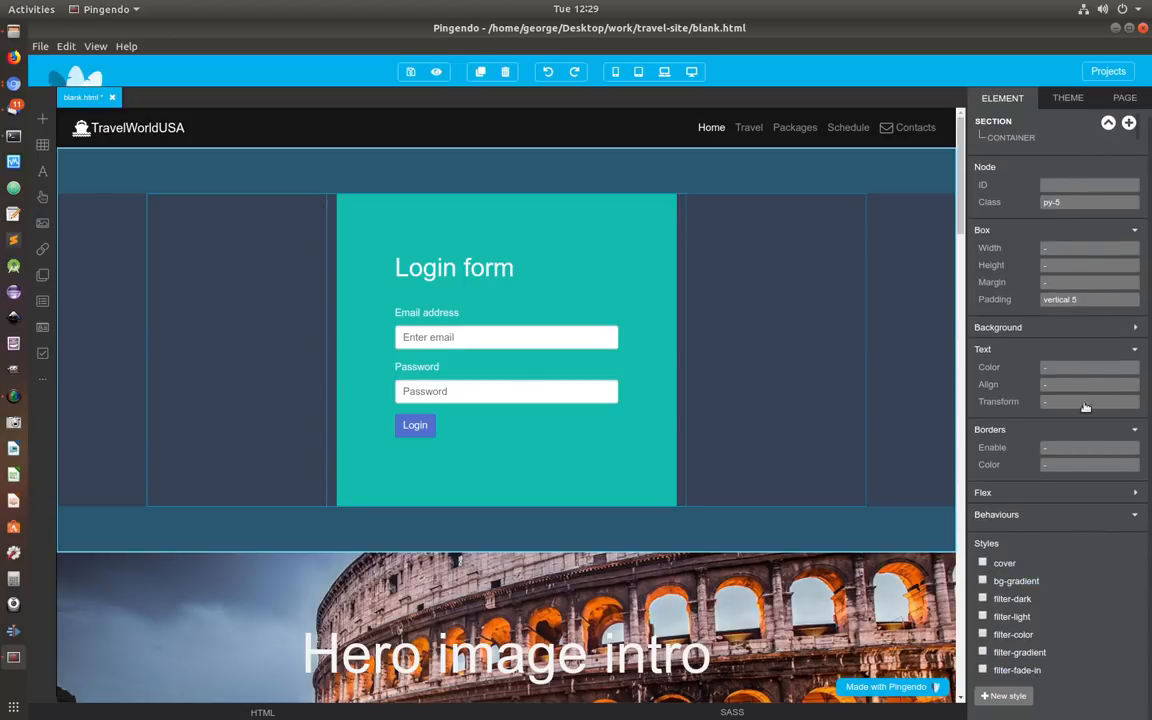
Step: Examine the theme settings, looking at the body, text and link base colours and the primary palette colour
click(1062, 99)
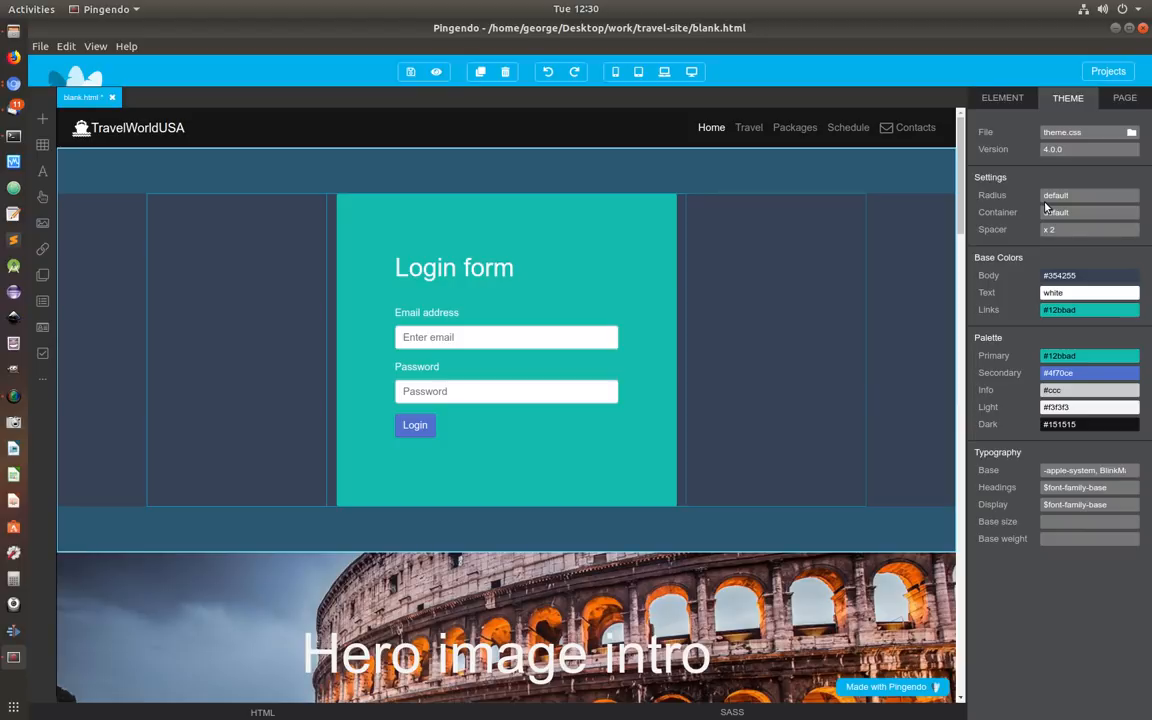
click(1085, 276)
click(1011, 281)
click(1099, 275)
key(Tab)
key(Tab)
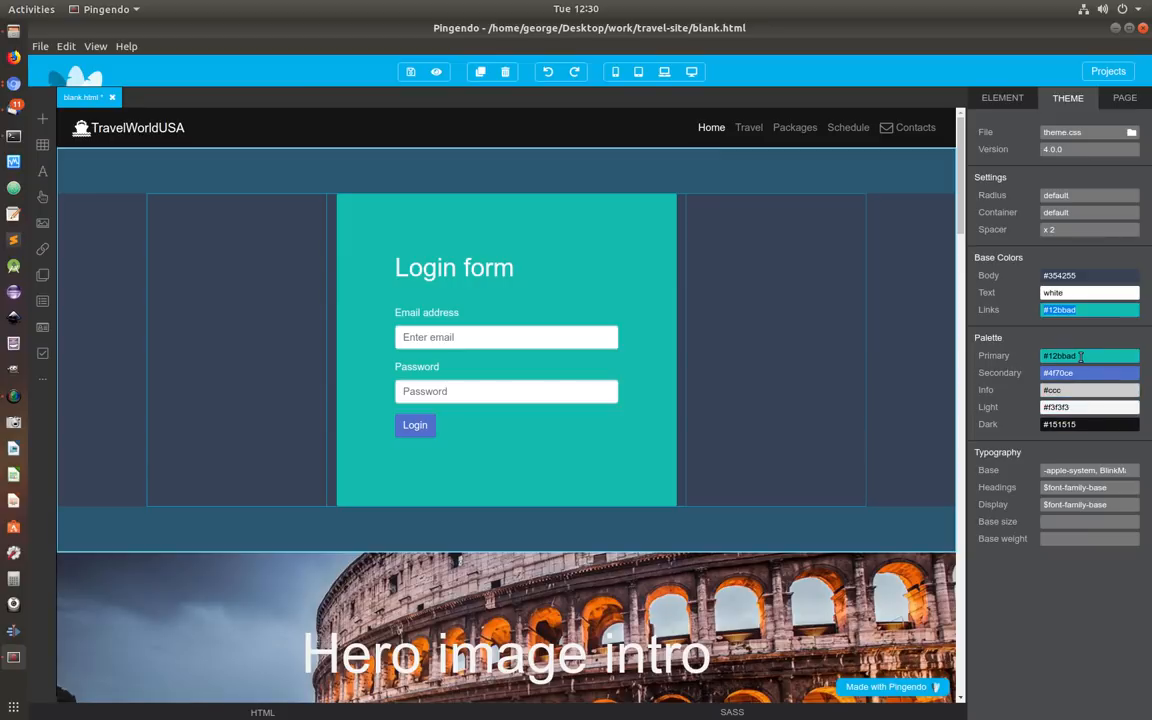
click(1015, 358)
drag(1110, 357, 1019, 361)
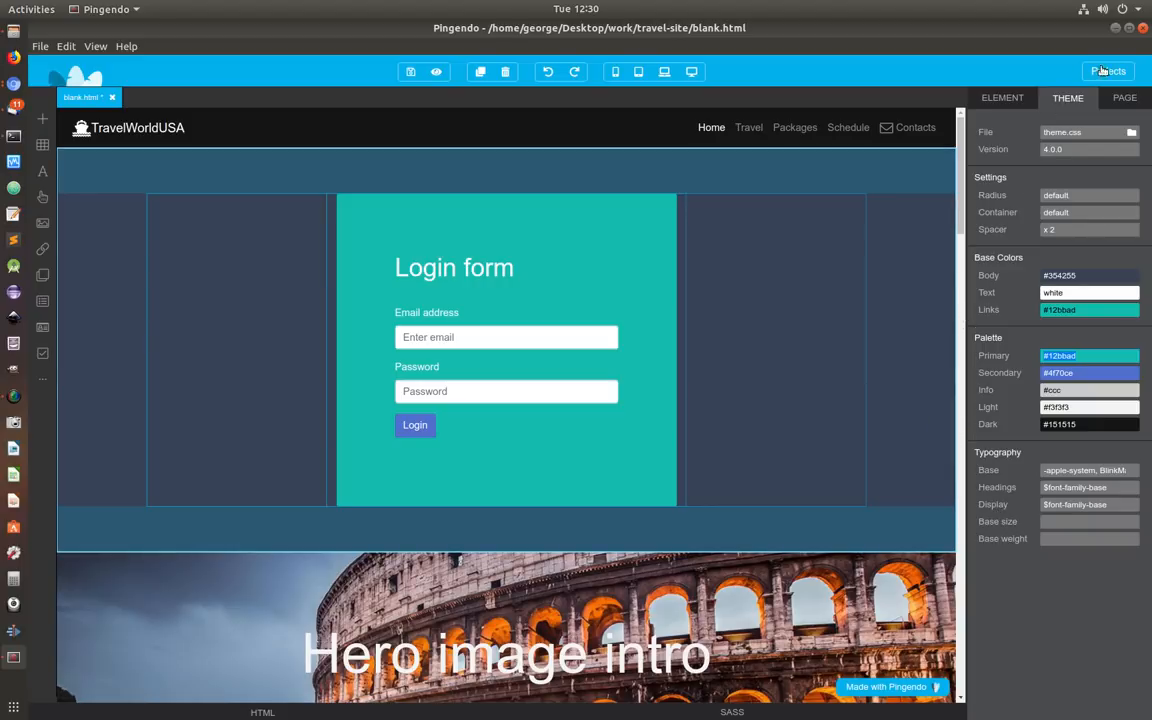
Step: Examine the page's favicon and SEO title, description and keywords settings, ending at the element properties
click(1128, 102)
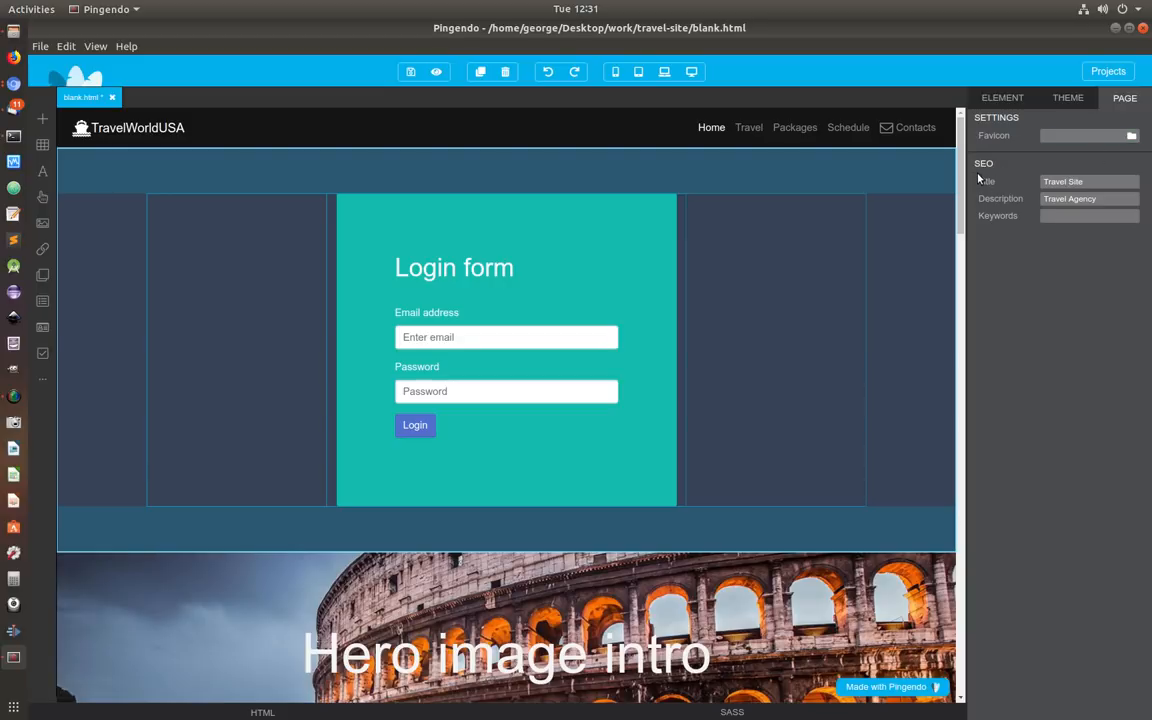
click(1043, 199)
click(1057, 216)
click(1000, 99)
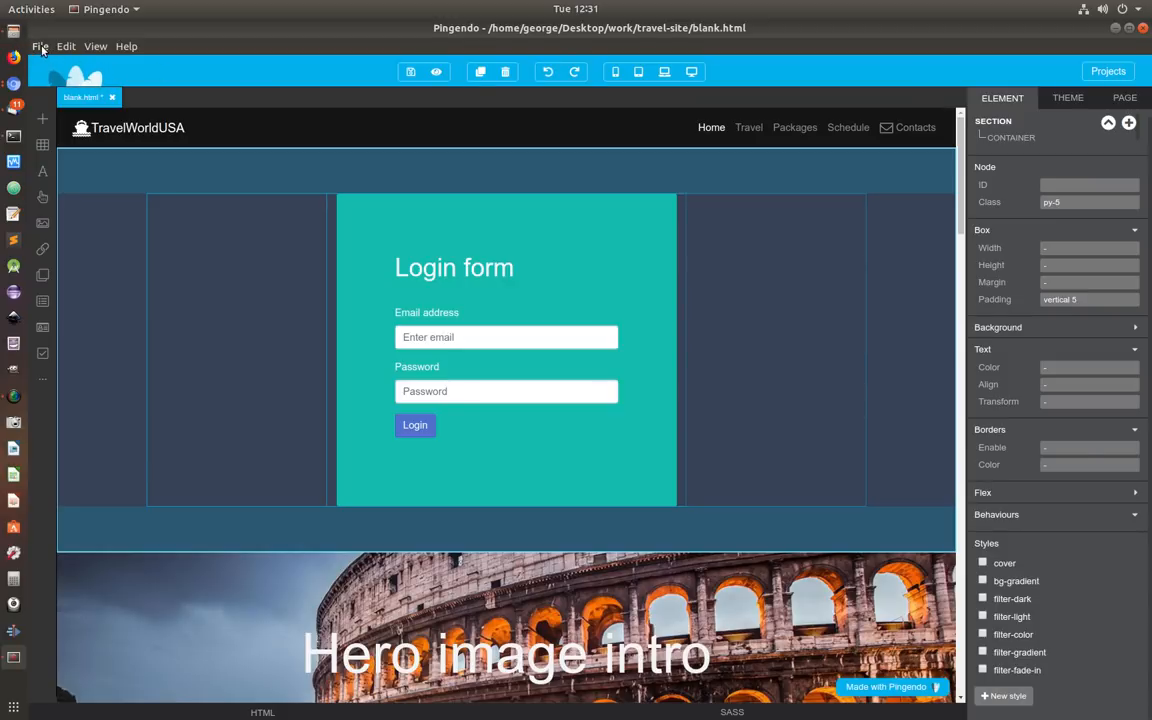
Step: Close the travel-site blank.html page, discarding its unsaved changes
click(112, 97)
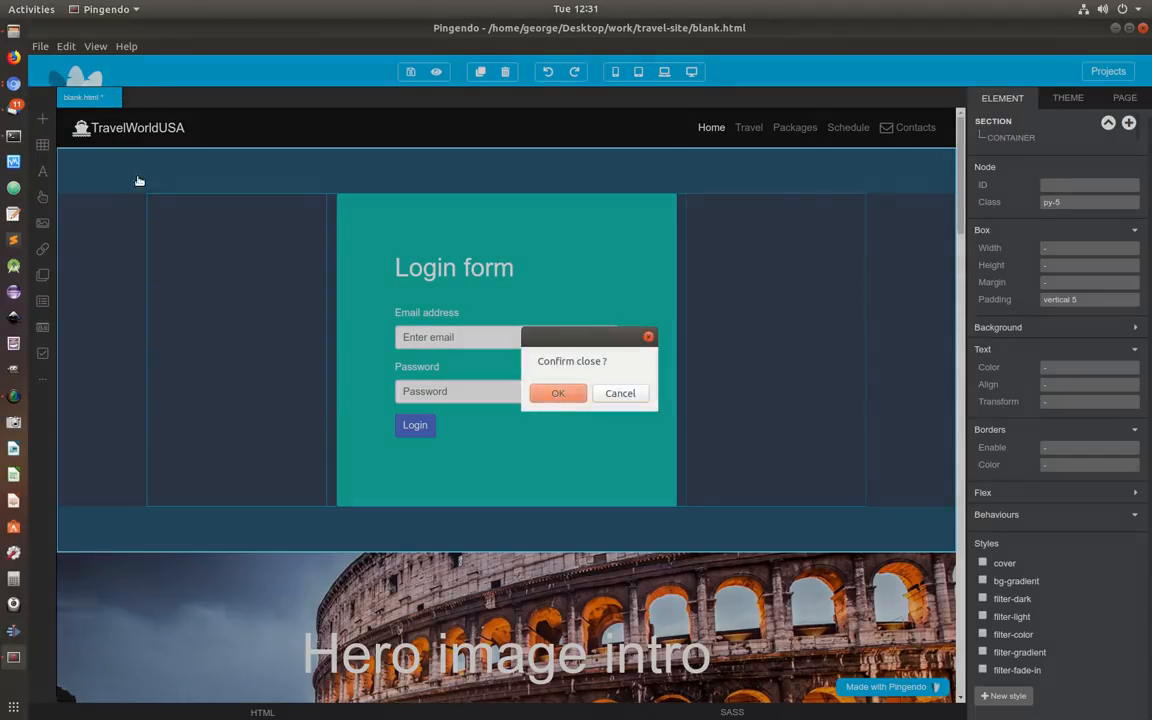
click(558, 393)
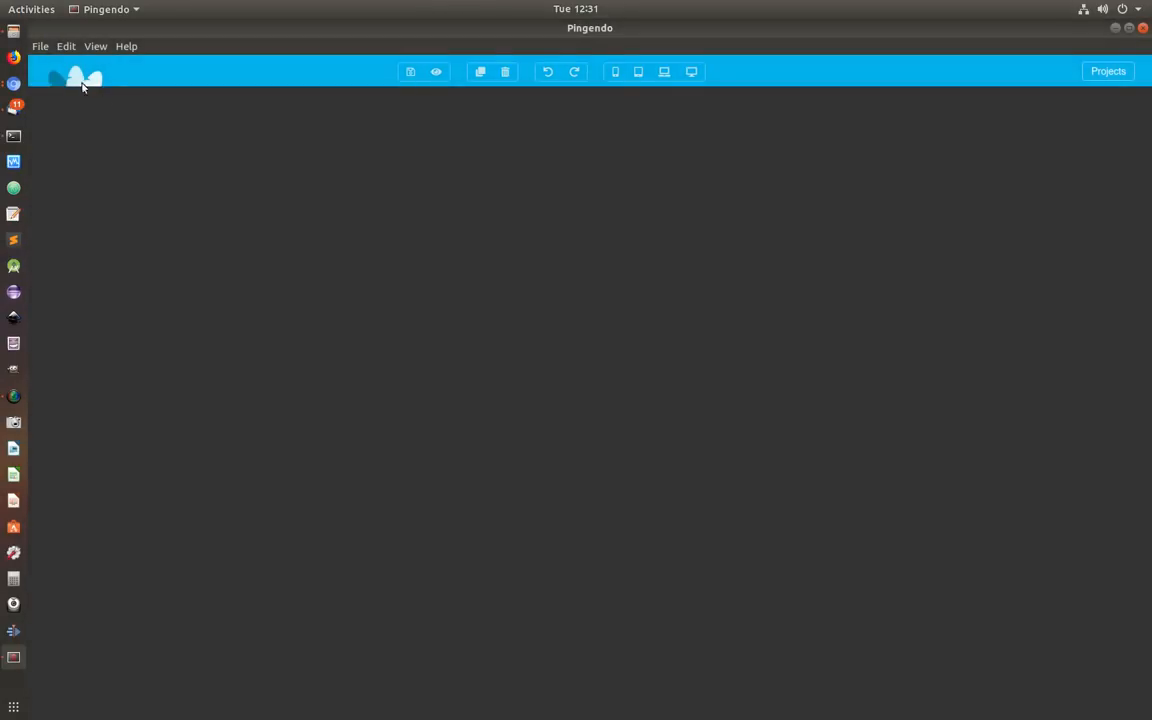
Step: Start a new blank project and choose a newly created travel-company folder inside Desktop/work as its target
click(38, 47)
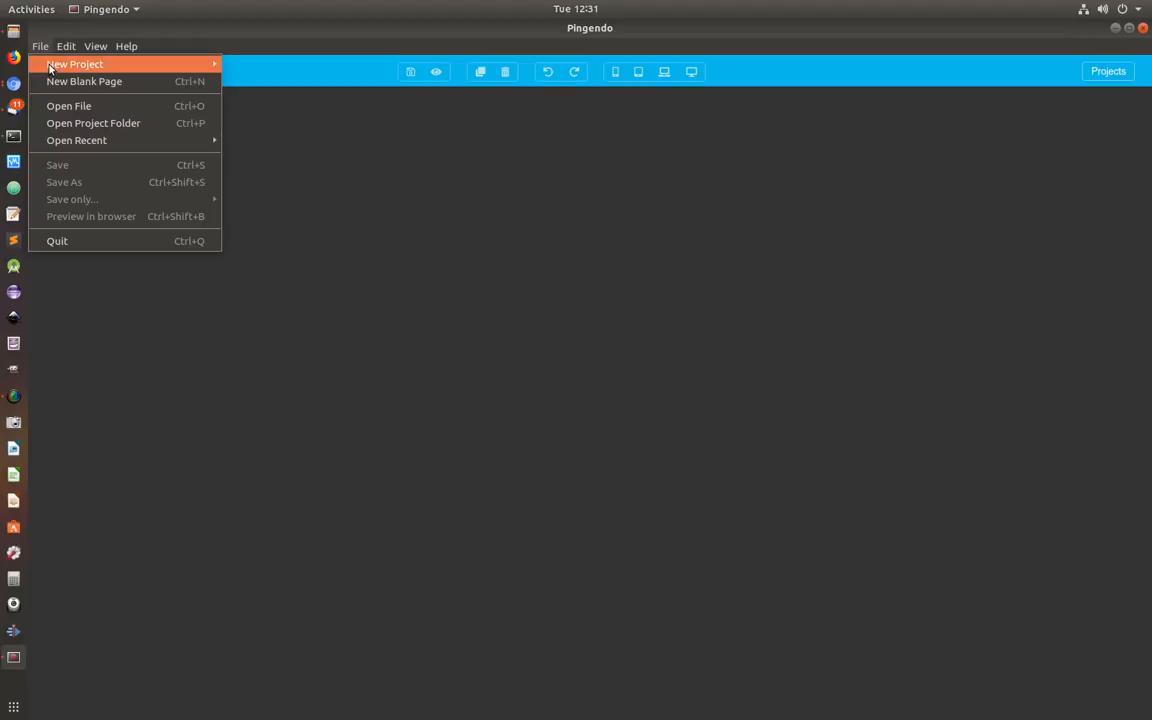
mouse_move(48, 63)
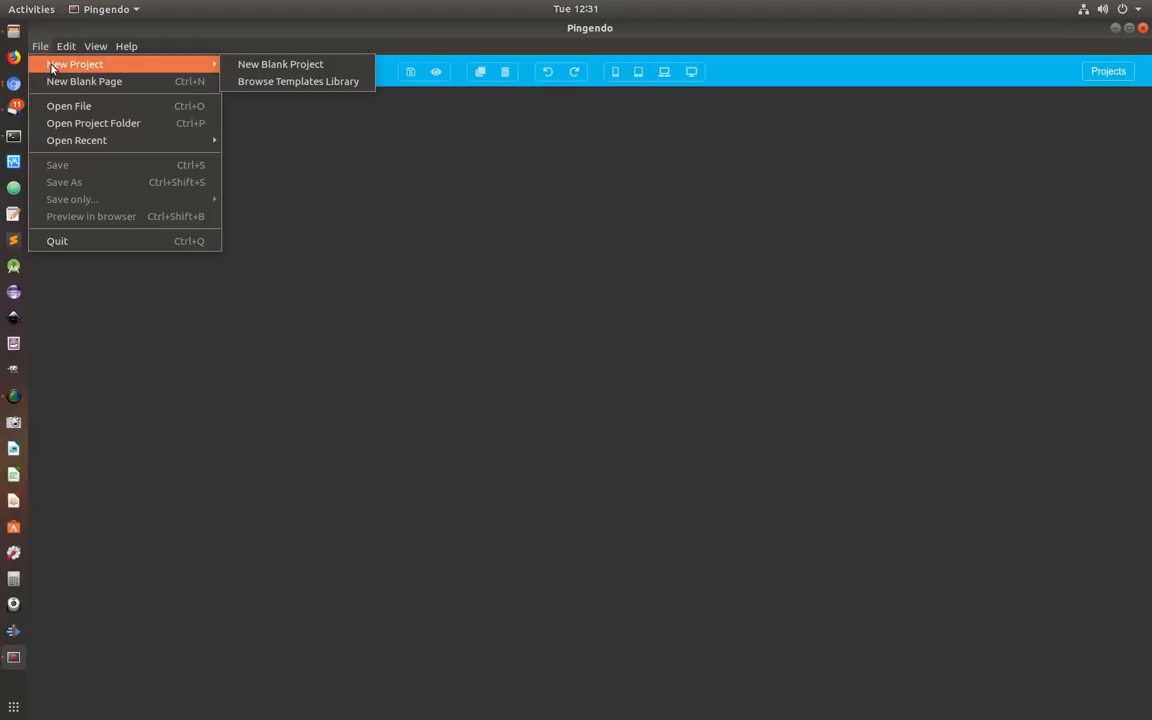
click(289, 67)
click(659, 360)
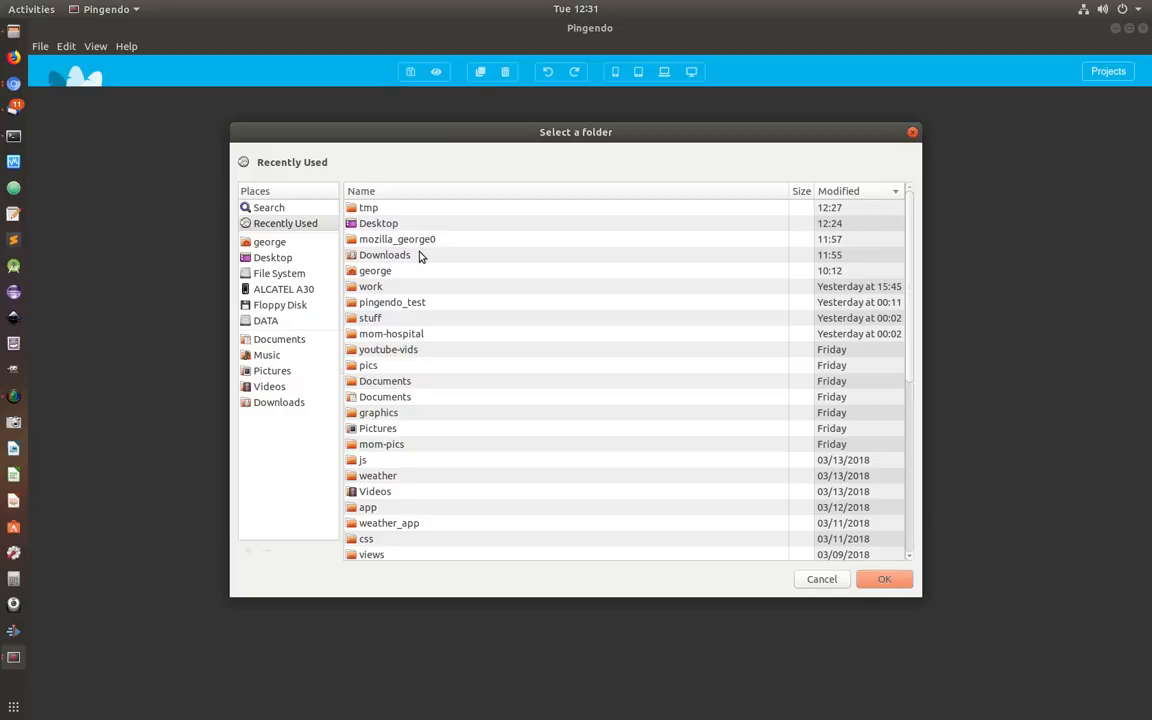
click(268, 257)
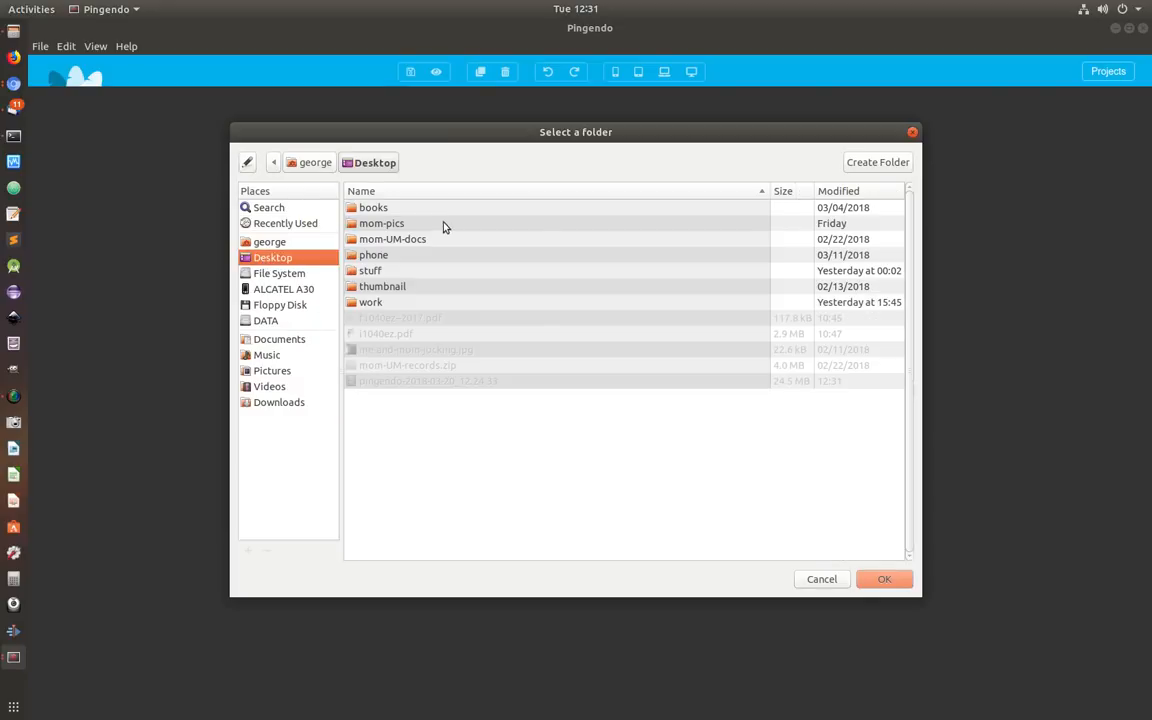
double_click(375, 302)
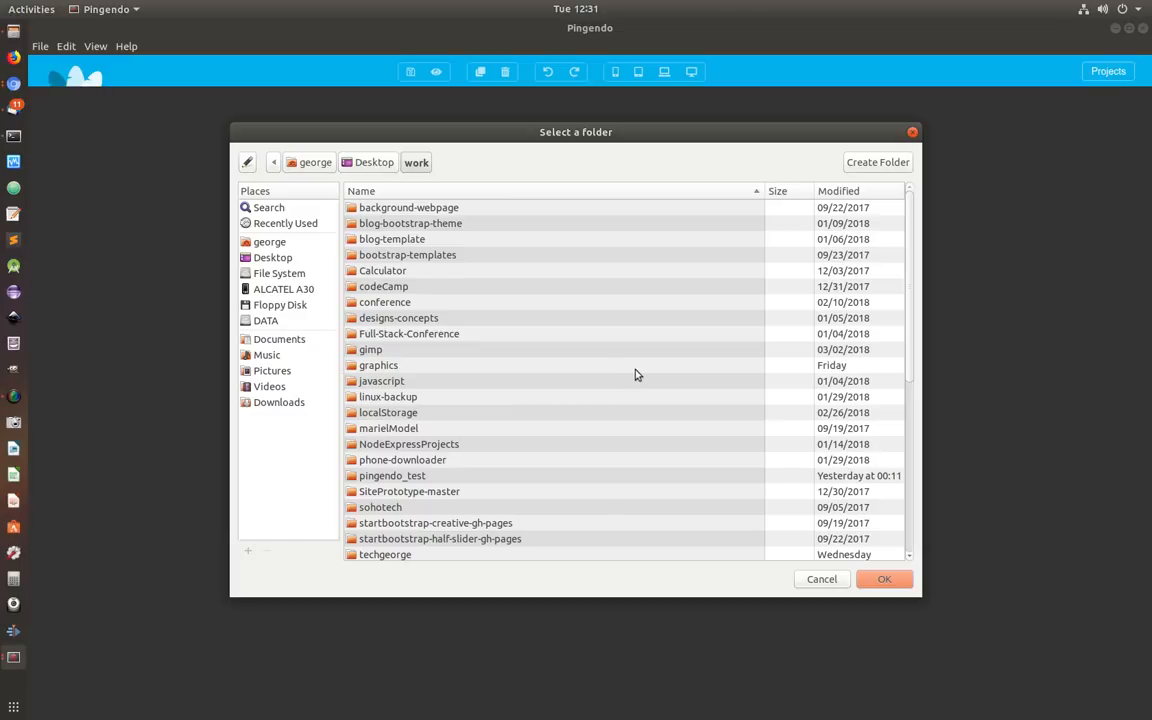
click(872, 163)
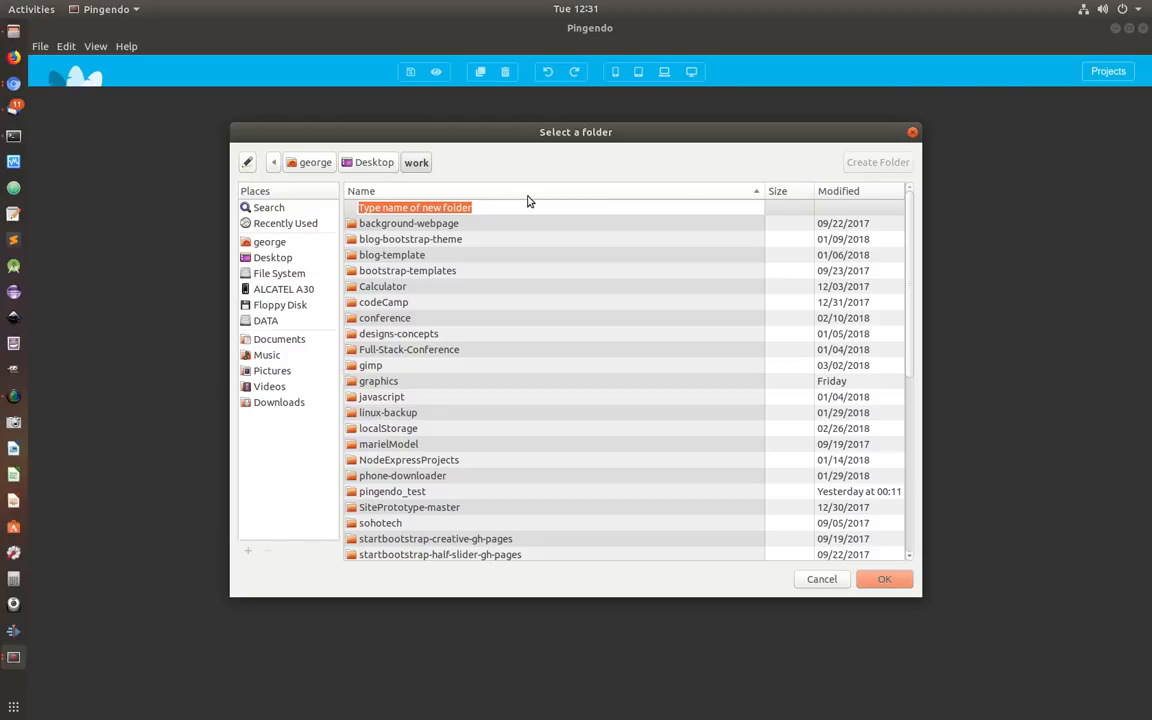
text(rav)
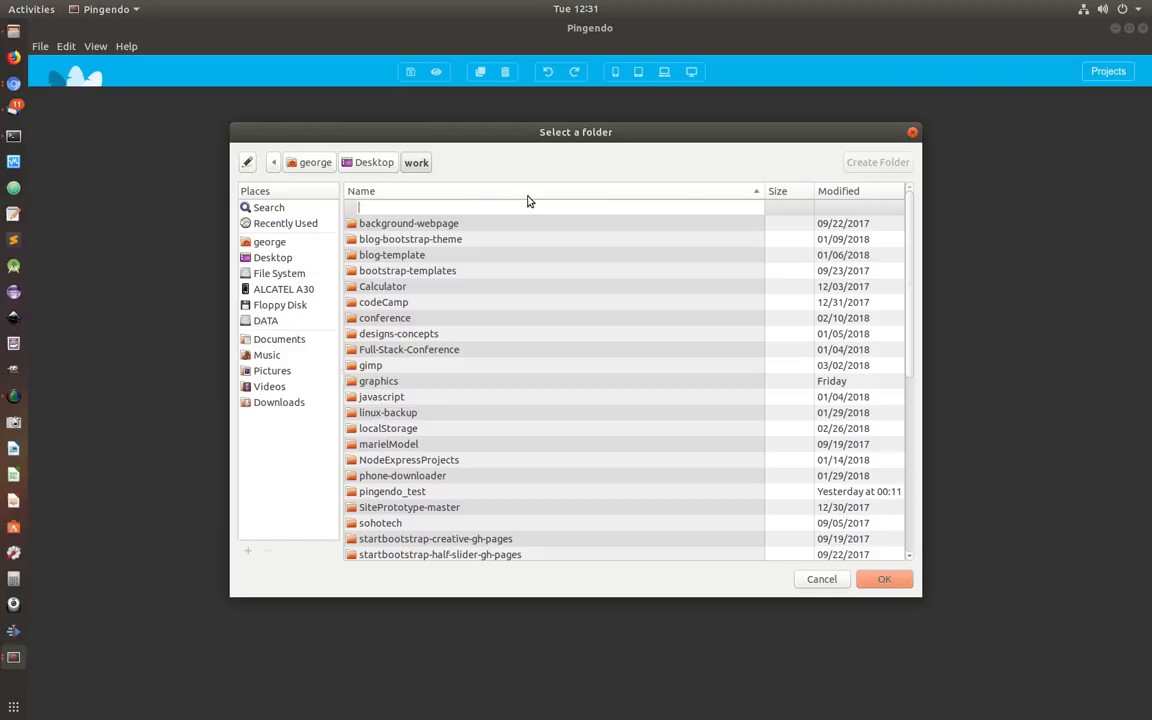
text(ravel-comp)
click(882, 580)
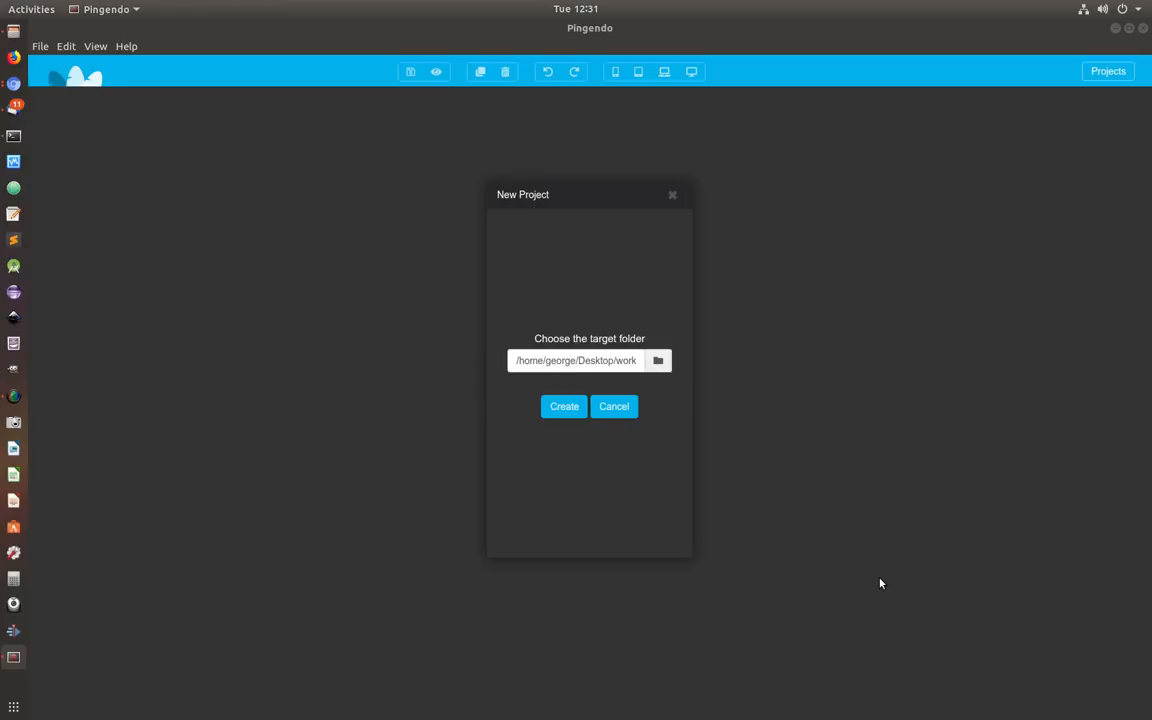
Step: Create the project in the travel-company folder and open its blank.html page for editing
click(564, 410)
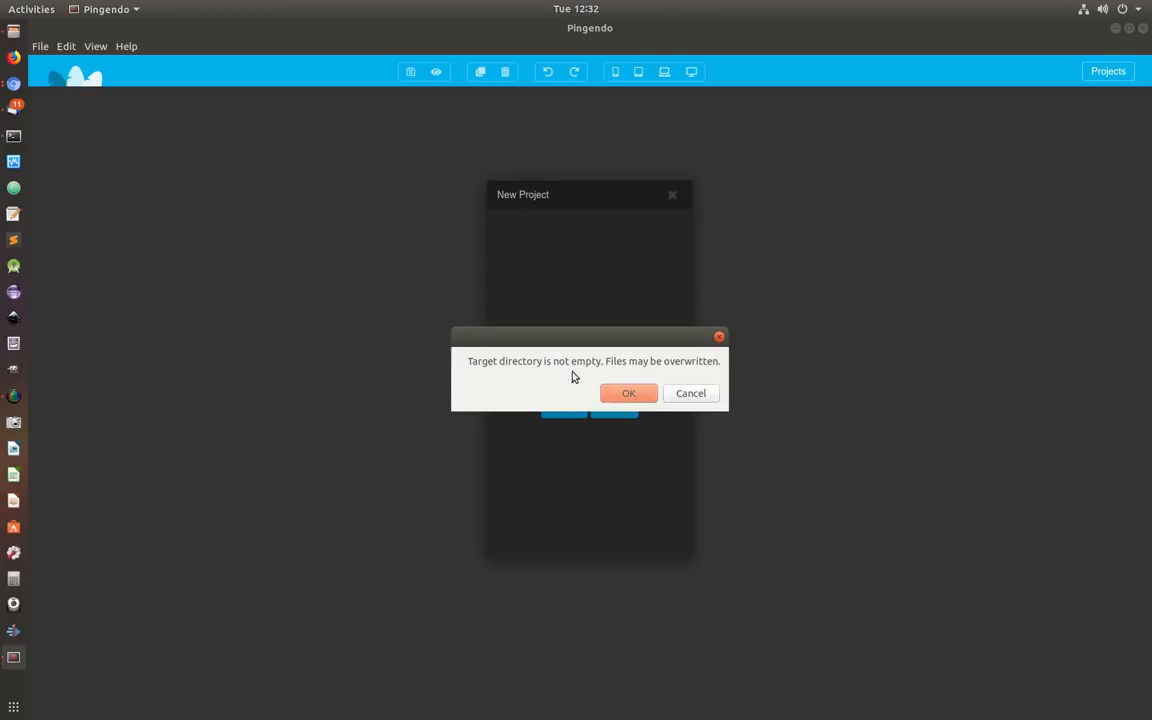
click(692, 394)
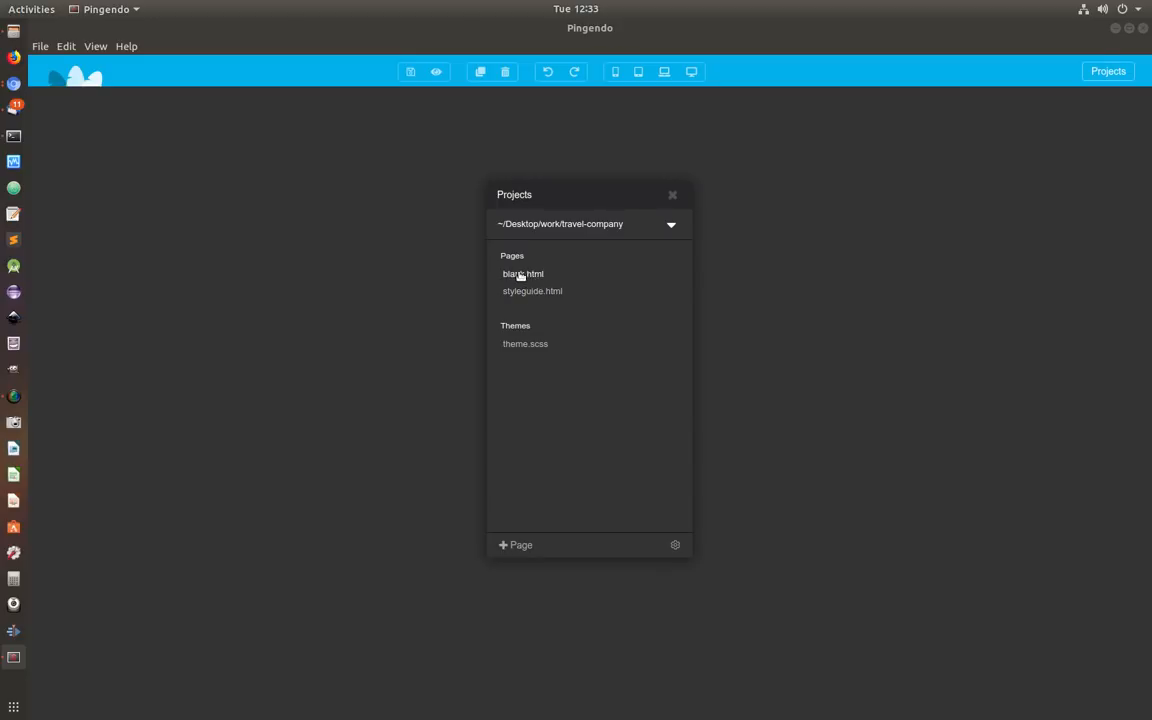
click(515, 275)
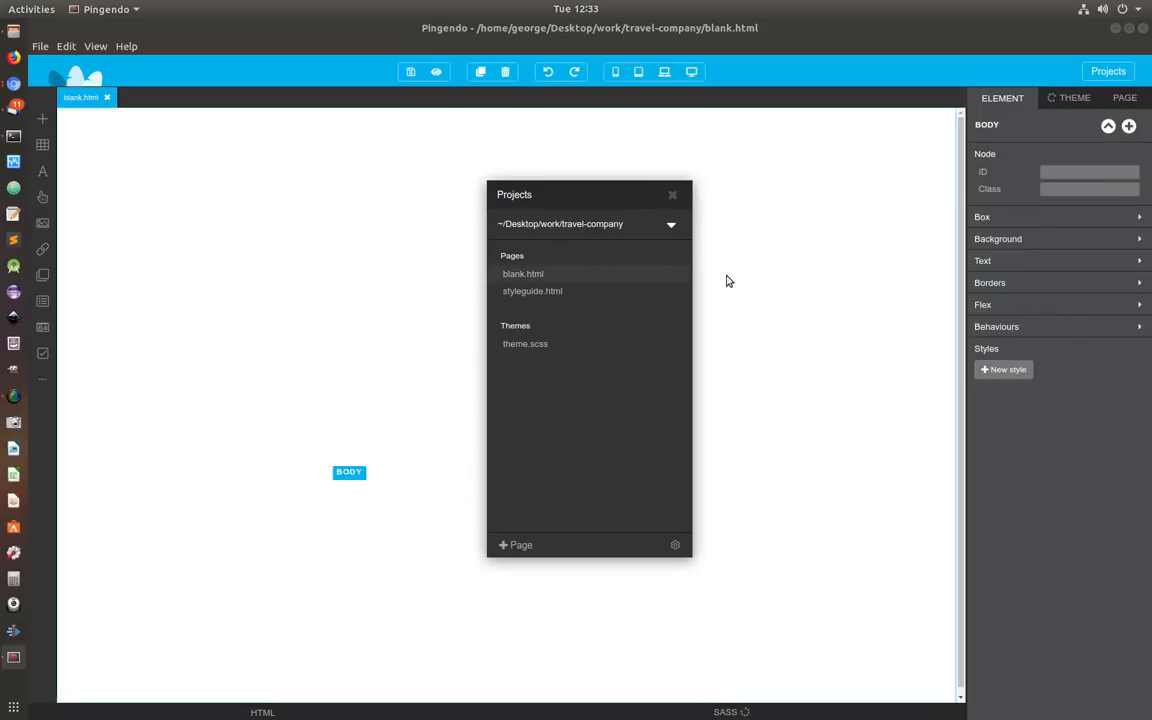
click(672, 196)
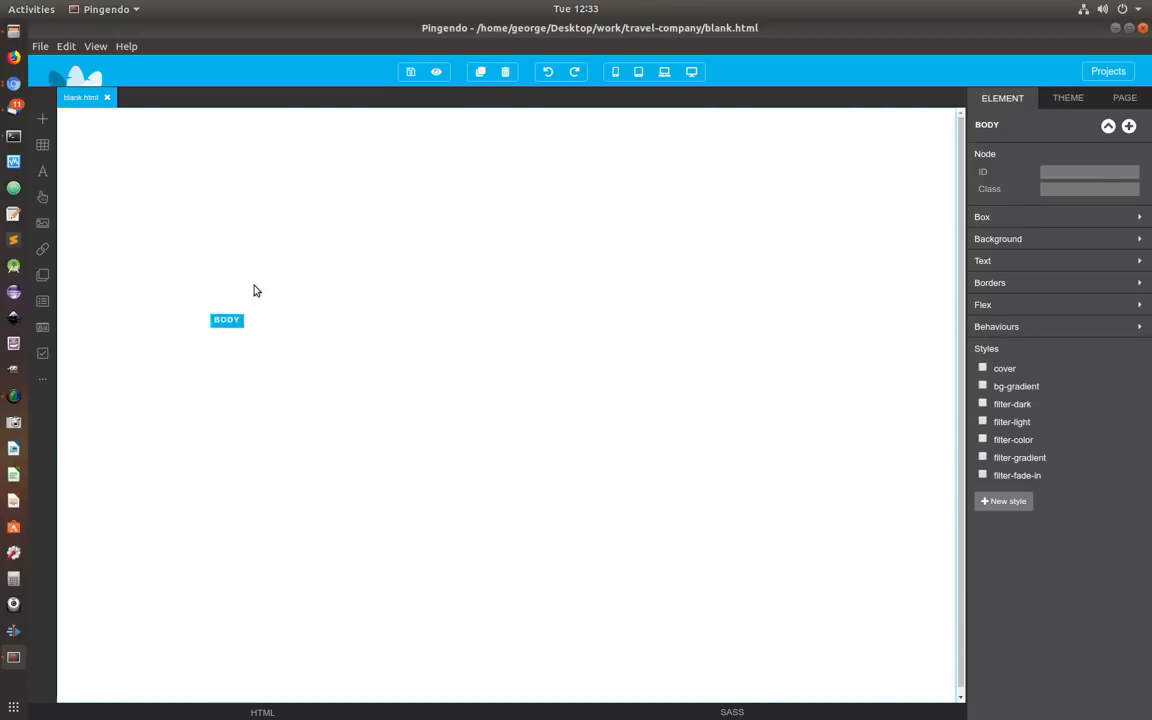
Step: Set the theme's base body colour to #222
click(1066, 98)
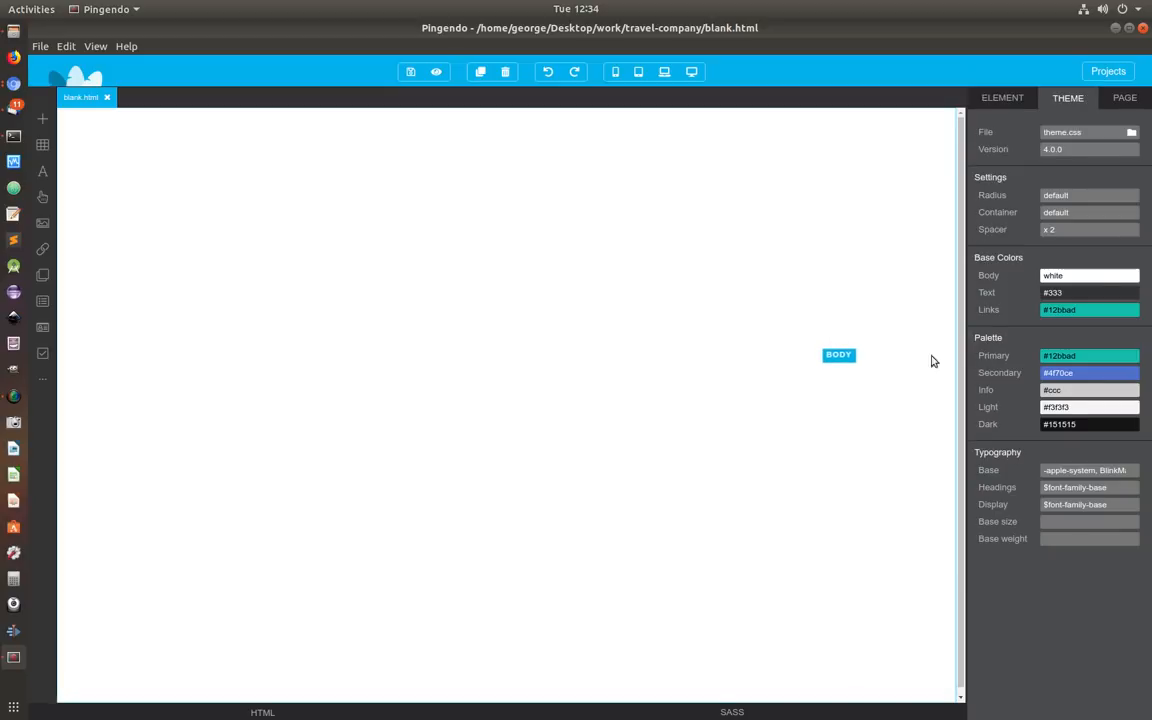
double_click(1093, 275)
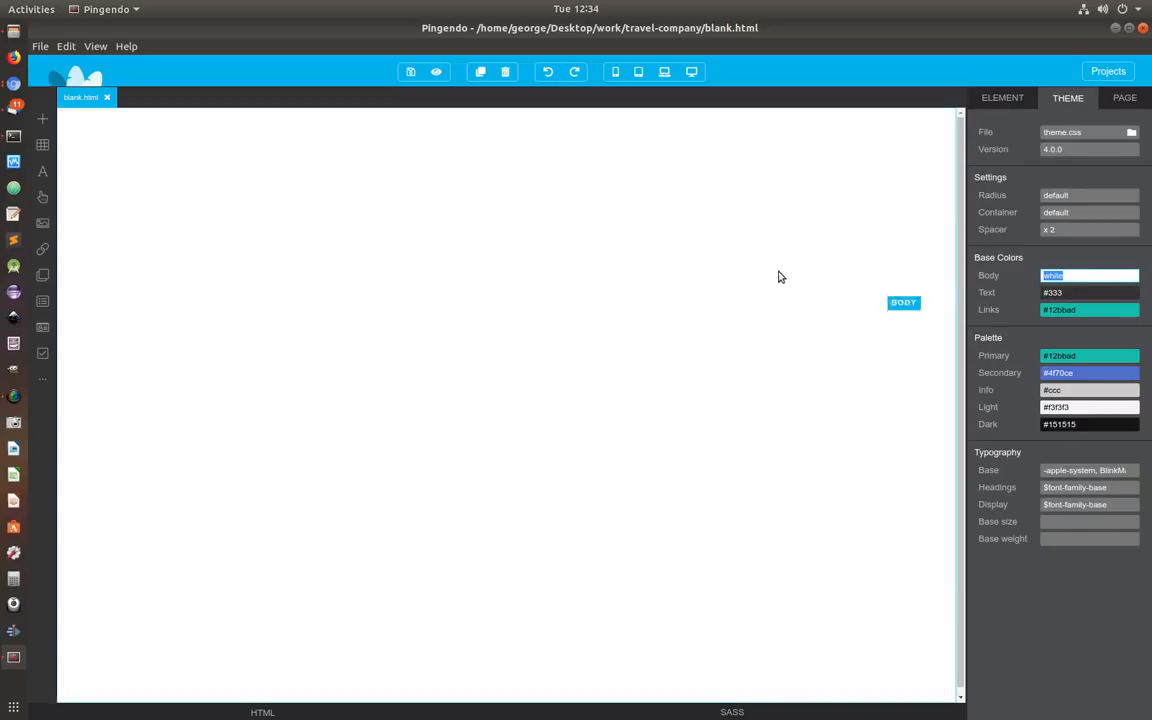
text(#222)
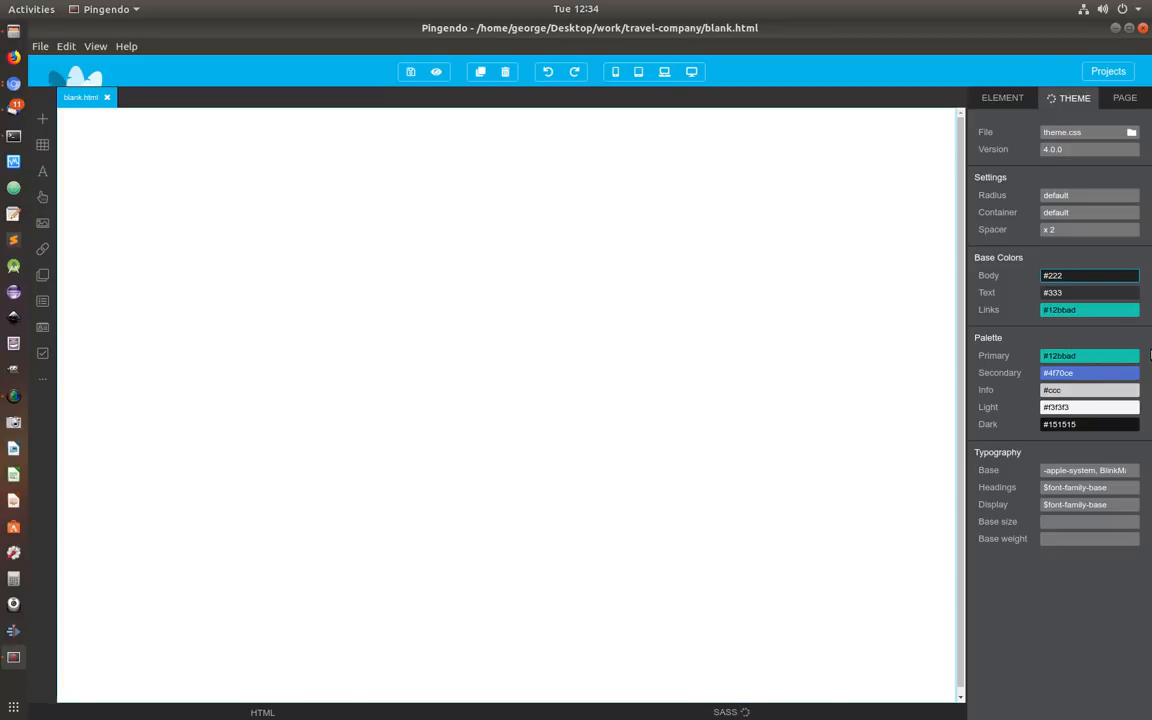
key(BackSpace)
key(BackSpace)
key(BackSpace)
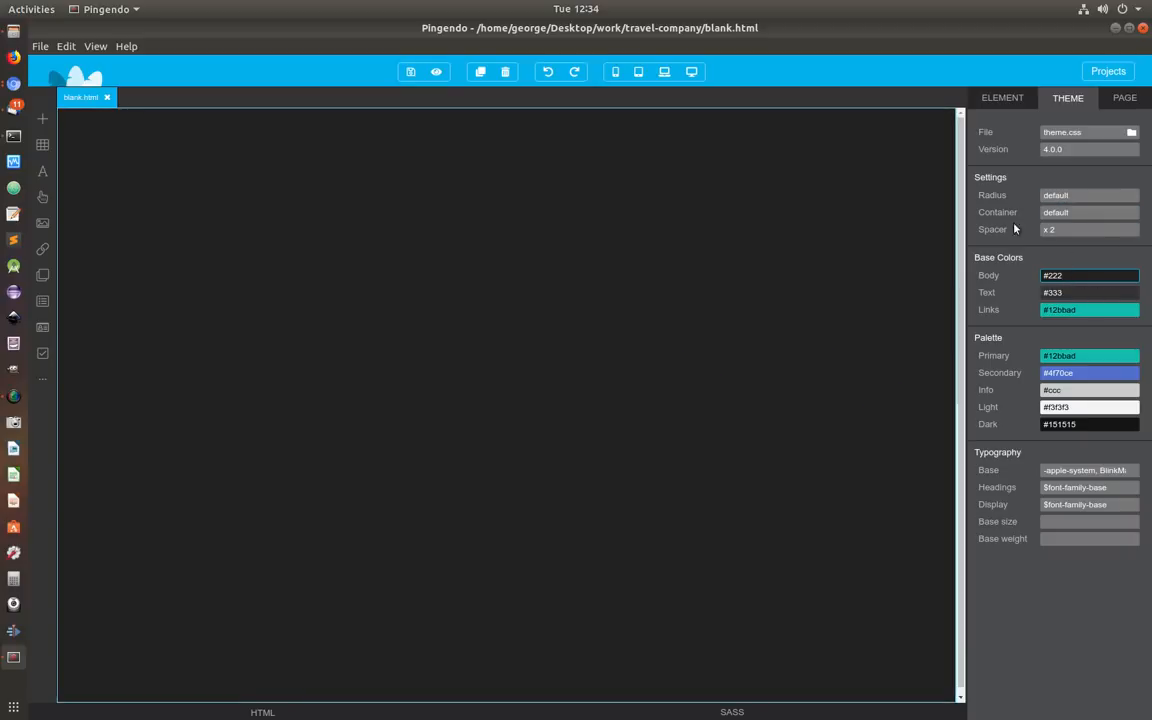
Step: Insert the first ready-made navbar, with Brand, Bookmarks, Contacts and Sign in, into the empty page
click(43, 121)
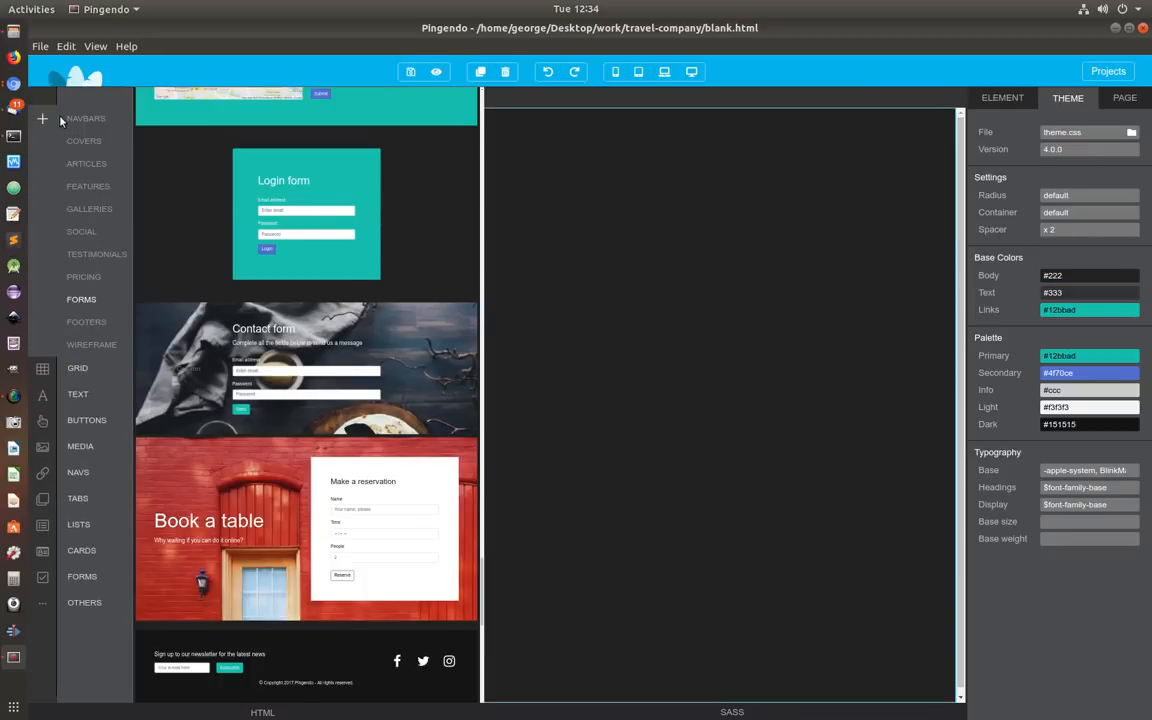
click(86, 118)
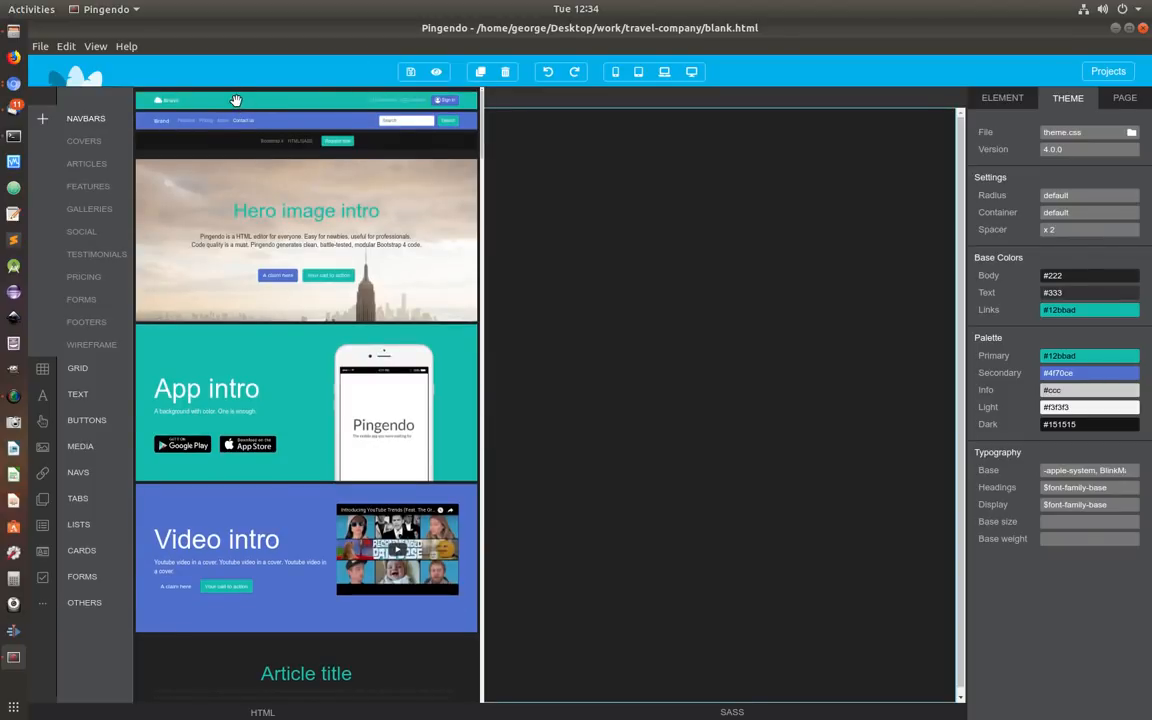
drag(233, 92, 148, 102)
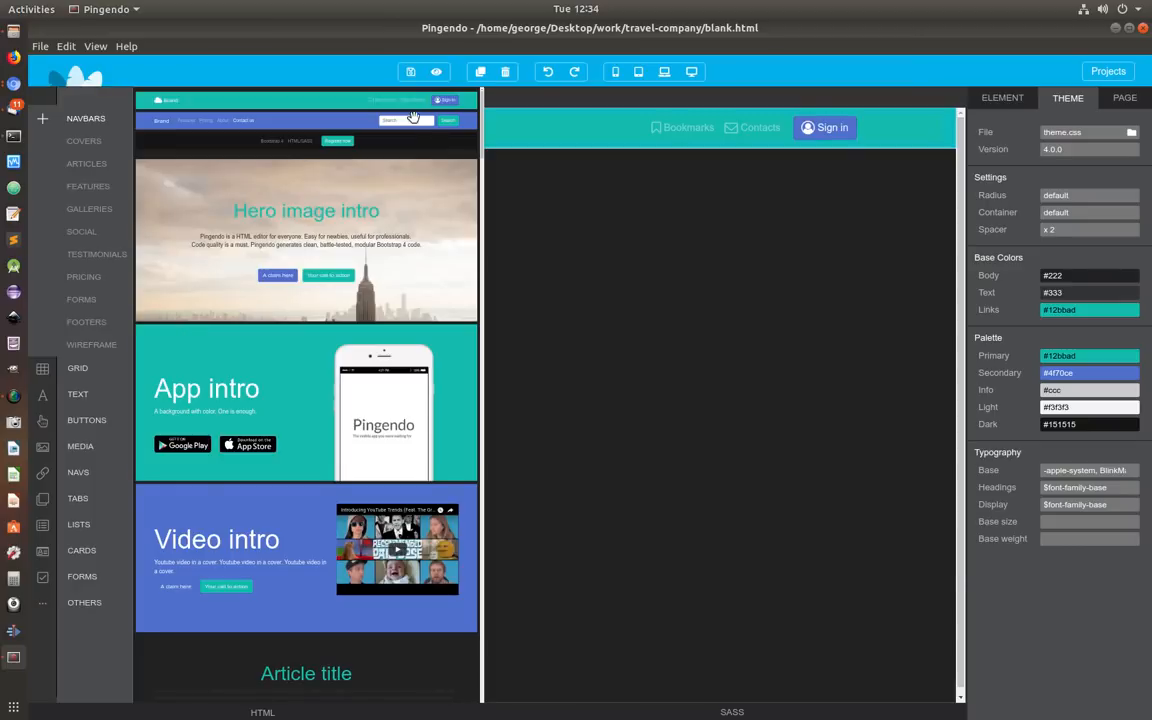
click(568, 189)
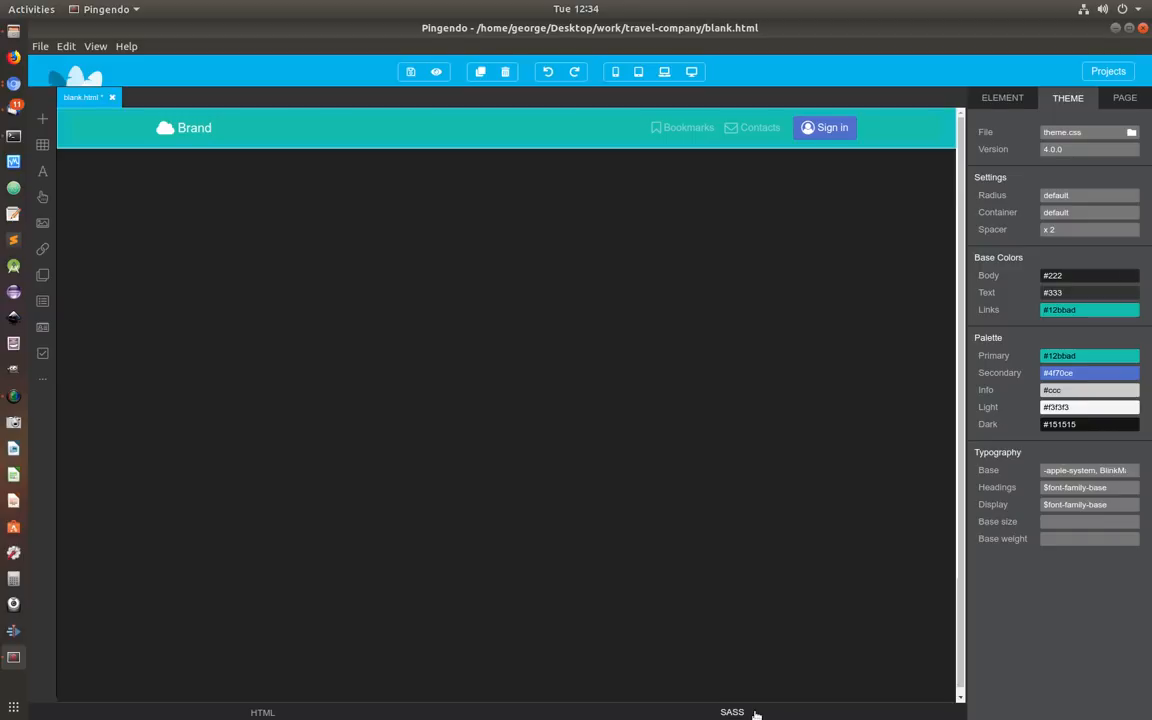
Step: Show the page's HTML code below the canvas and replace the navbar's Brand text with TravelWorldUSA
drag(339, 677, 333, 403)
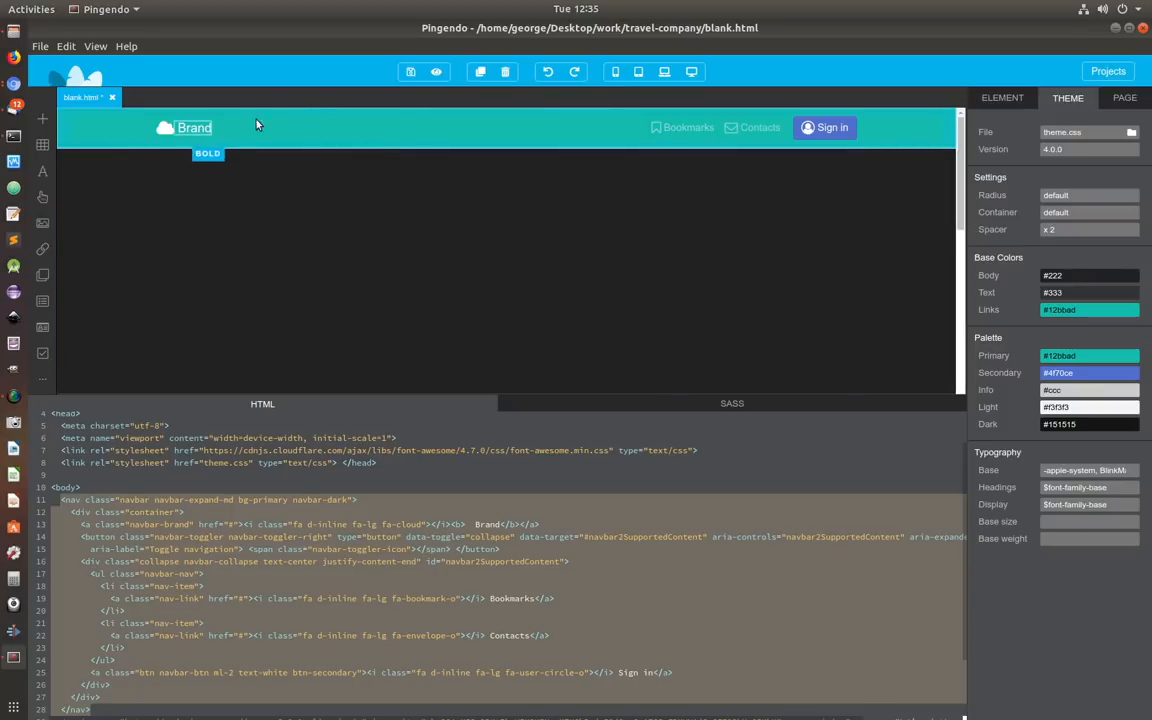
click(190, 131)
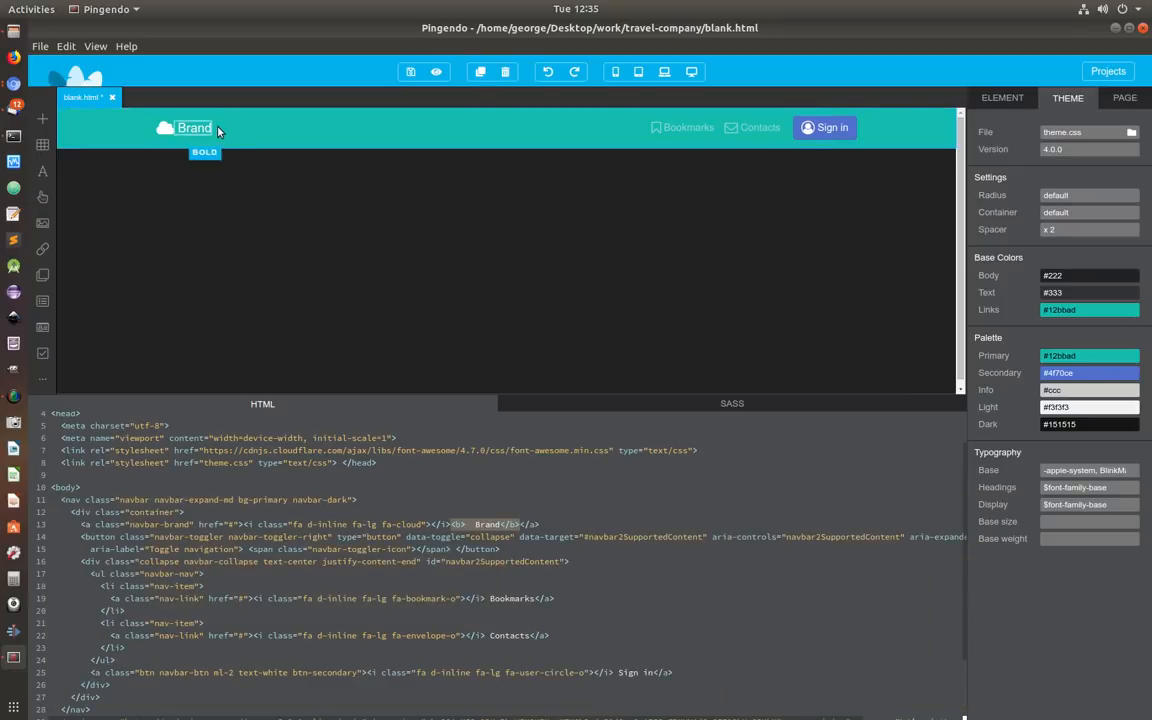
click(198, 131)
double_click(198, 131)
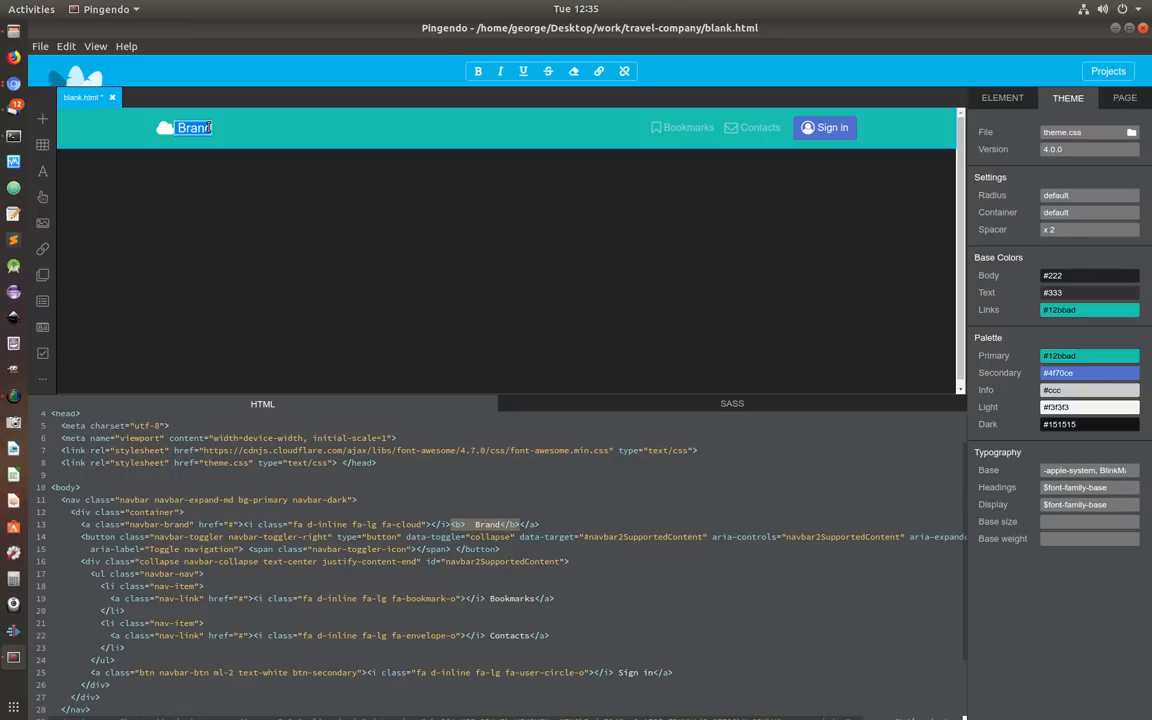
key(BackSpace)
text(TravelWrold)
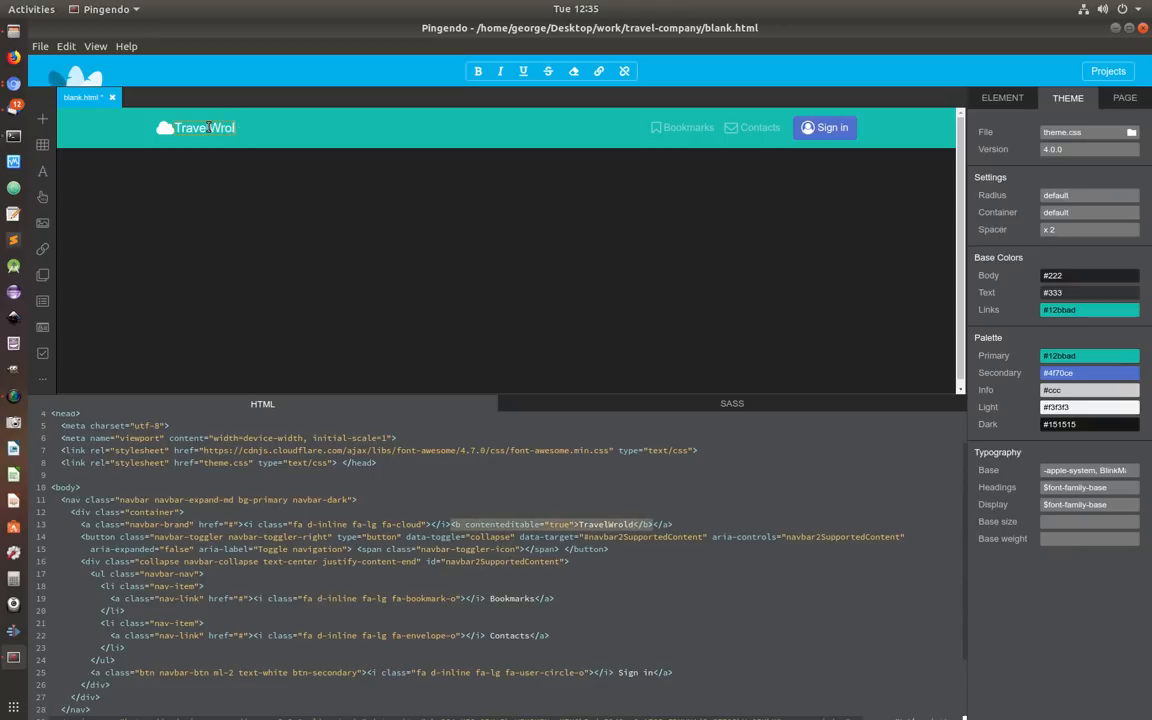
key(BackSpace)
key(BackSpace)
key(BackSpace)
key(BackSpace)
text(orldUSA)
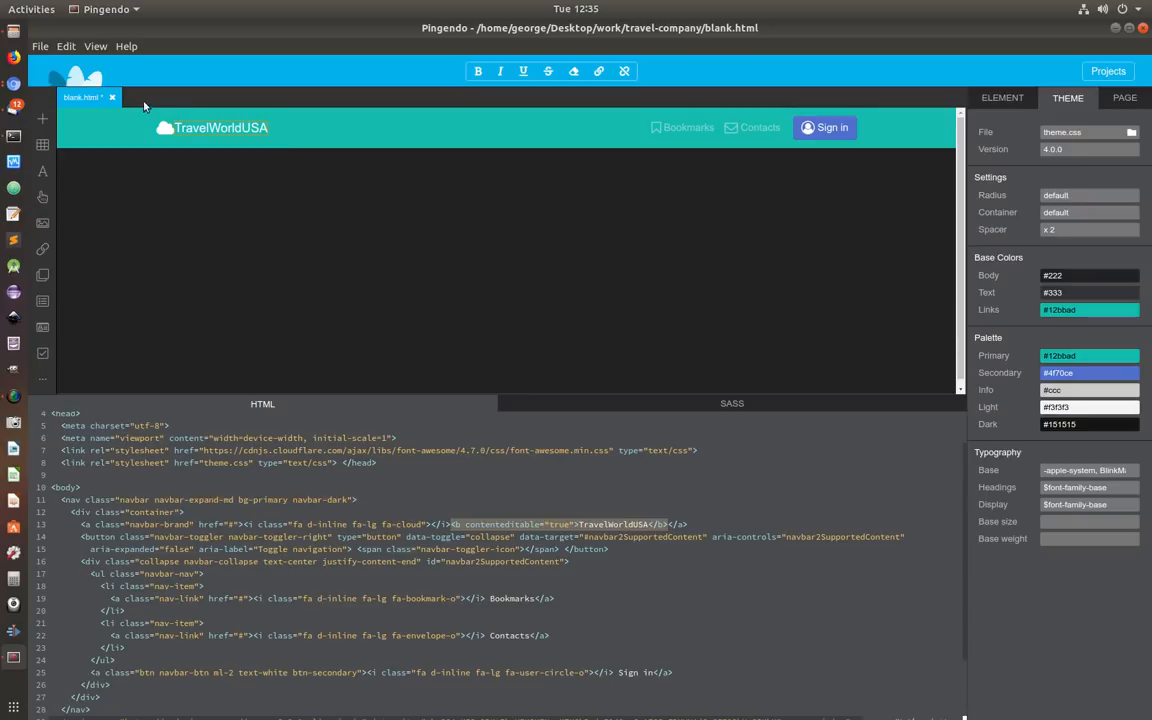
Step: Change the navbar brand's cloud icon to a ship by setting its class to fa d-inline fa-lg fa-ship
click(161, 128)
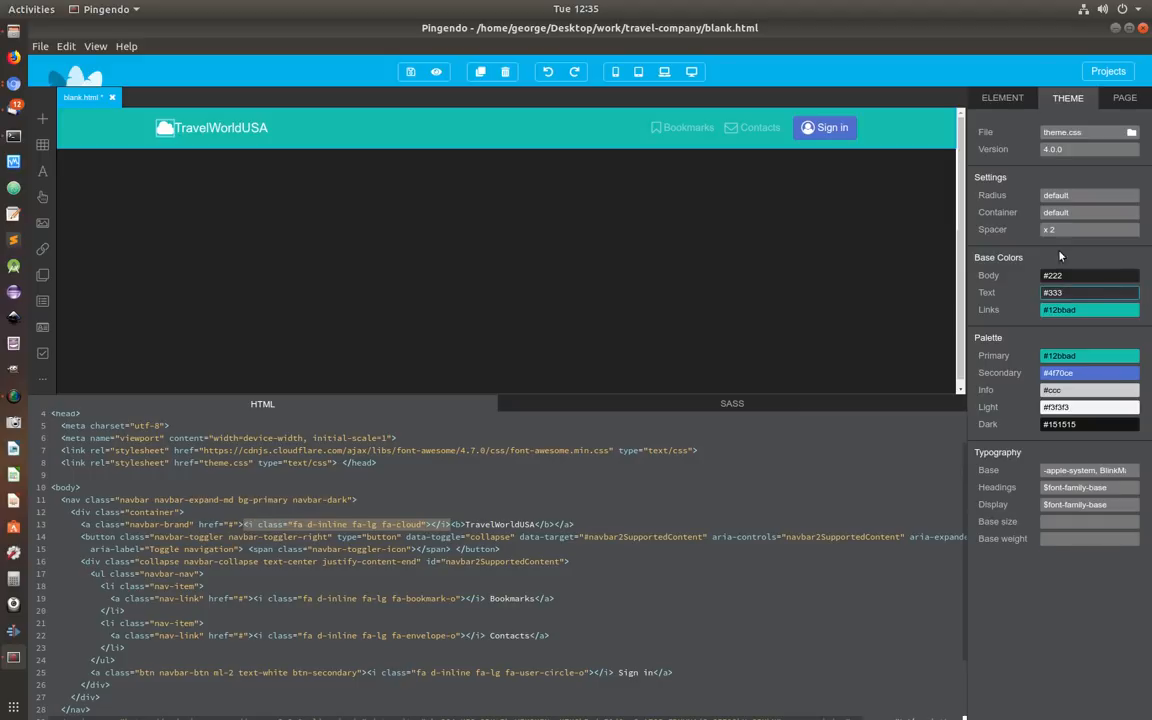
click(1002, 97)
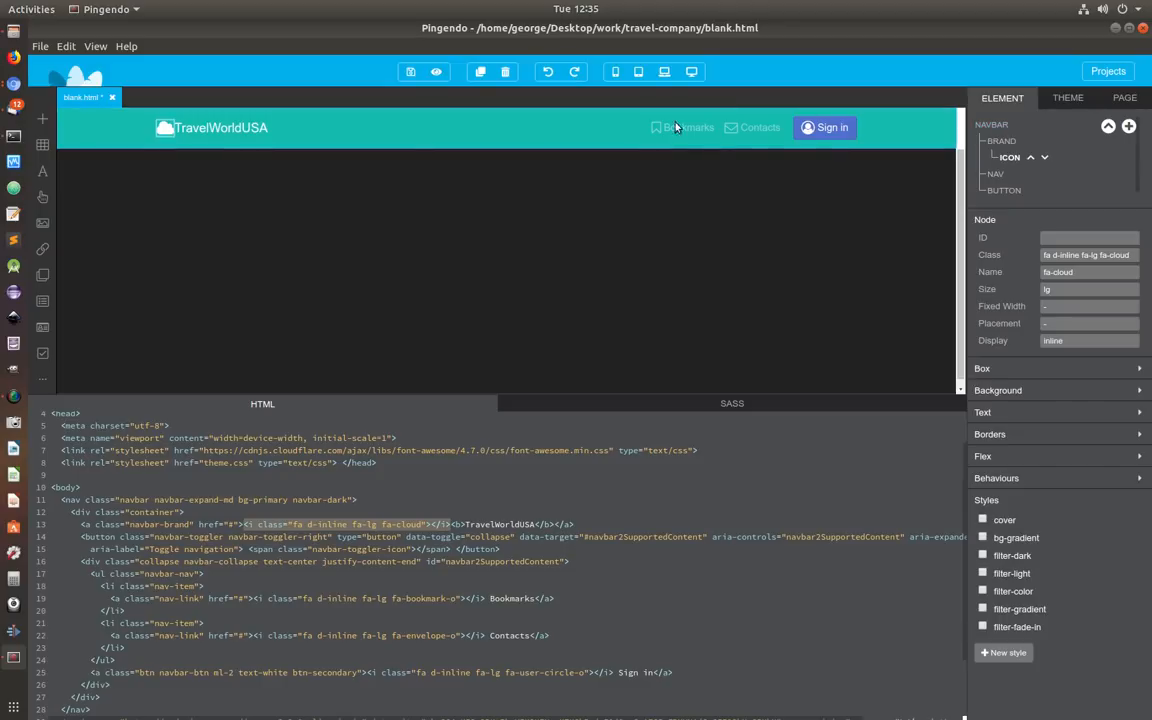
key(ctrl+s)
click(1134, 255)
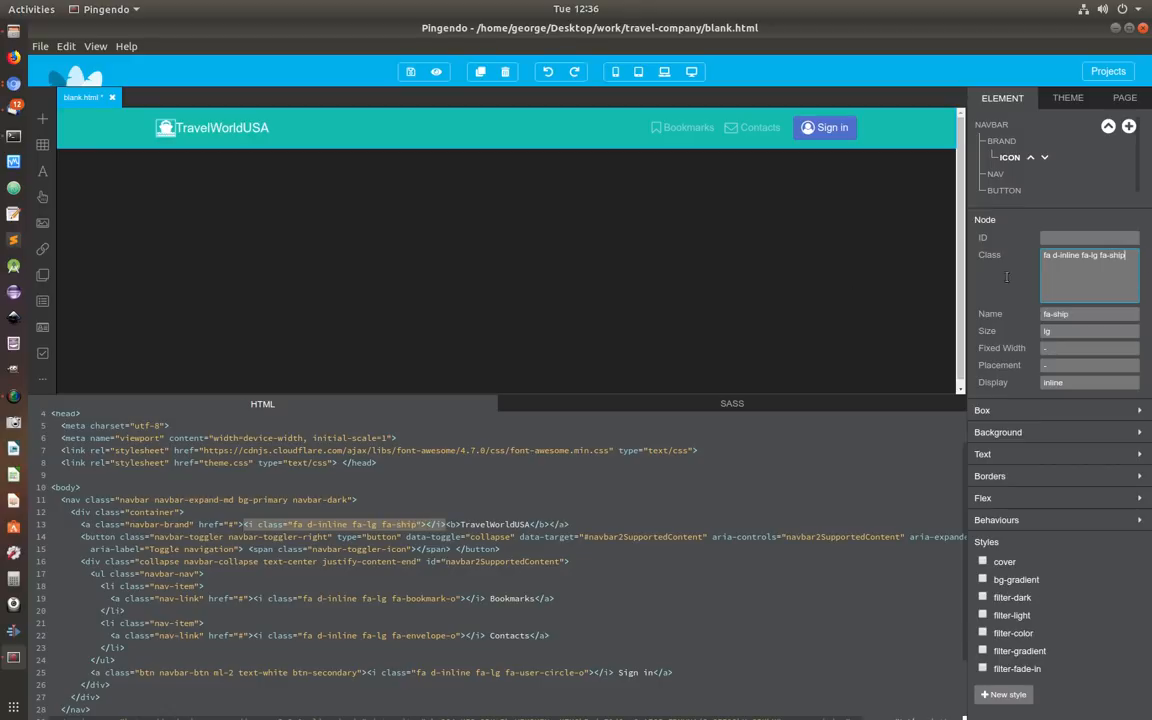
Step: Insert a non-breaking space between the navbar's ship icon and the TravelWorldUSA brand text
click(180, 134)
double_click(179, 131)
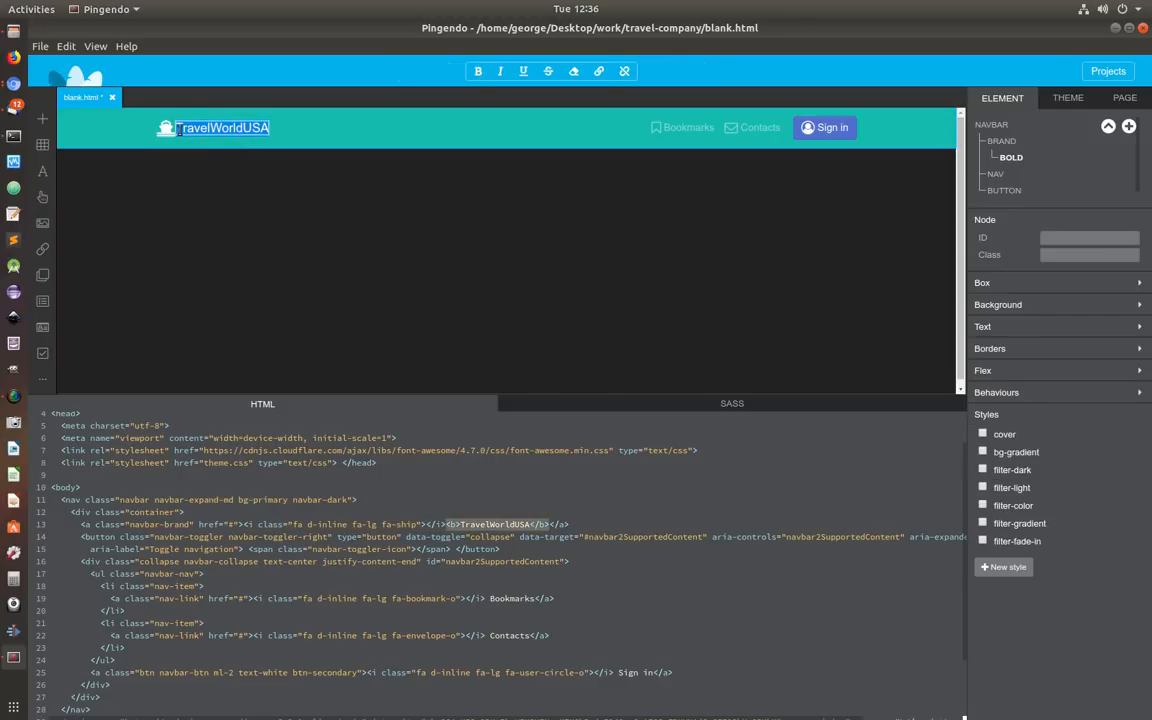
click(295, 133)
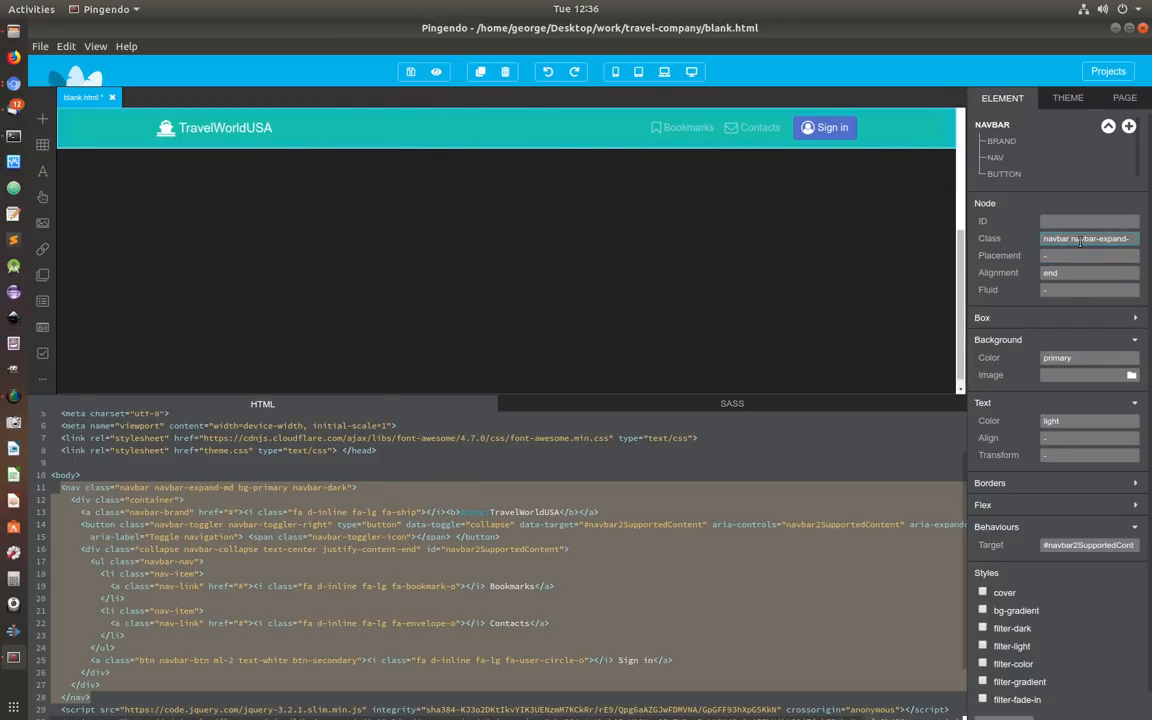
Step: Change the navbar's background by replacing bg-primary with bg-dark in its class list
click(1080, 240)
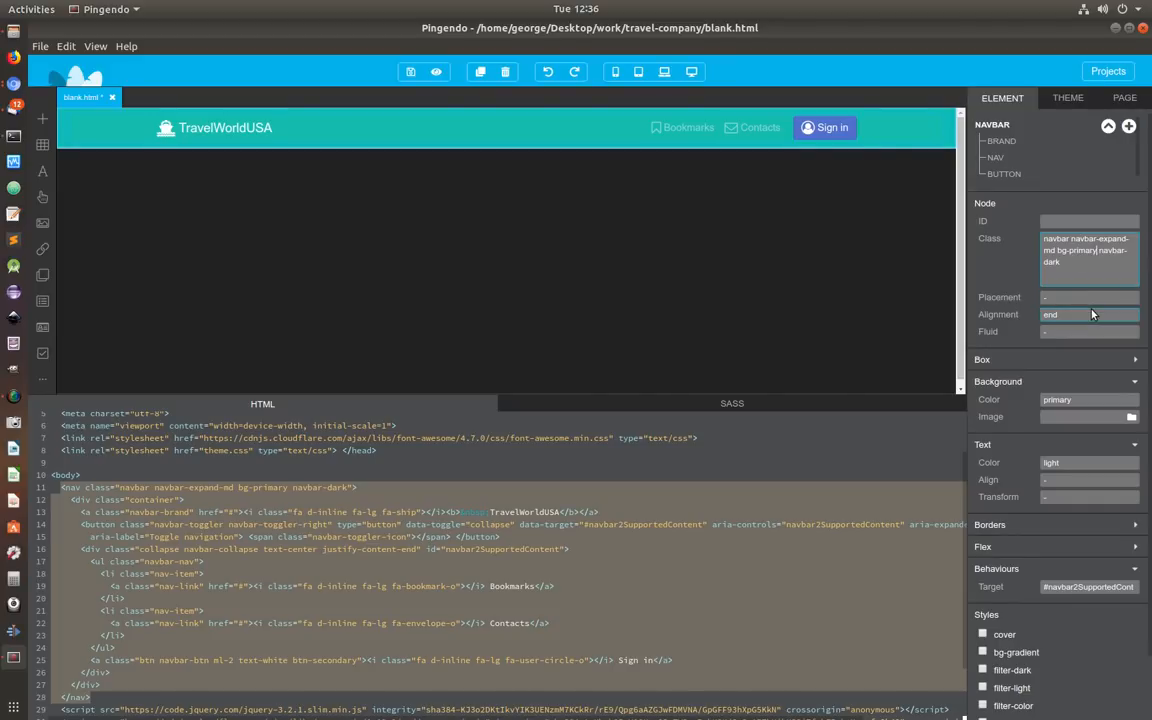
click(1068, 97)
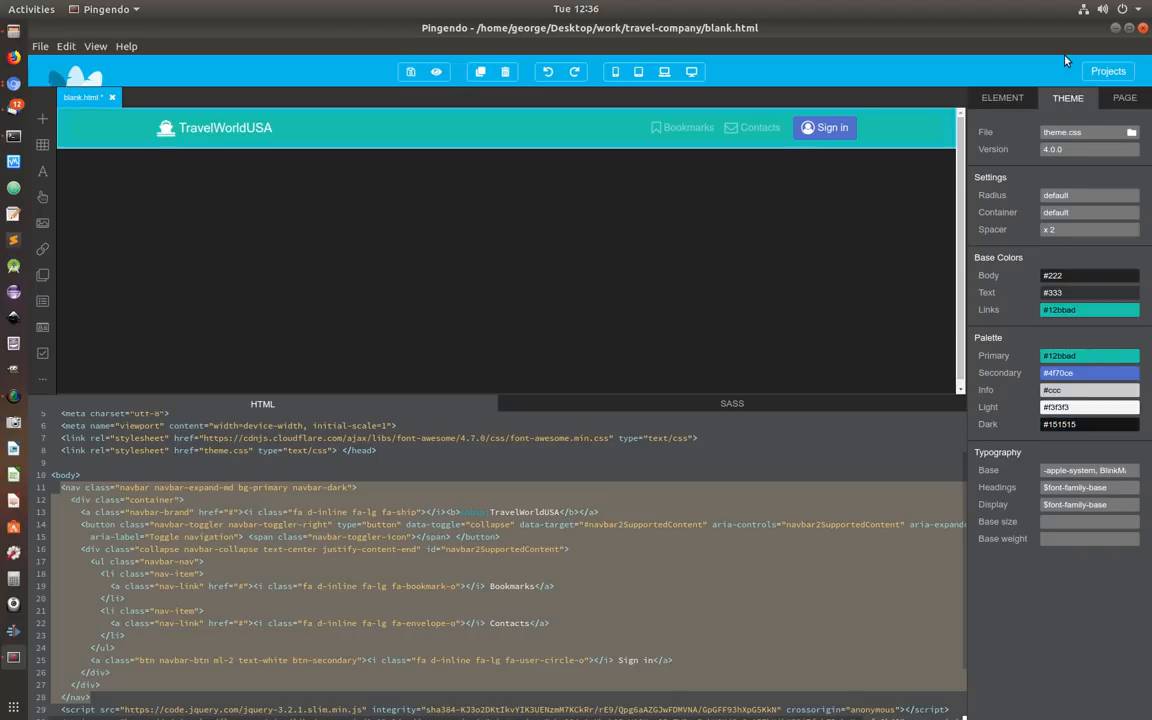
click(1002, 97)
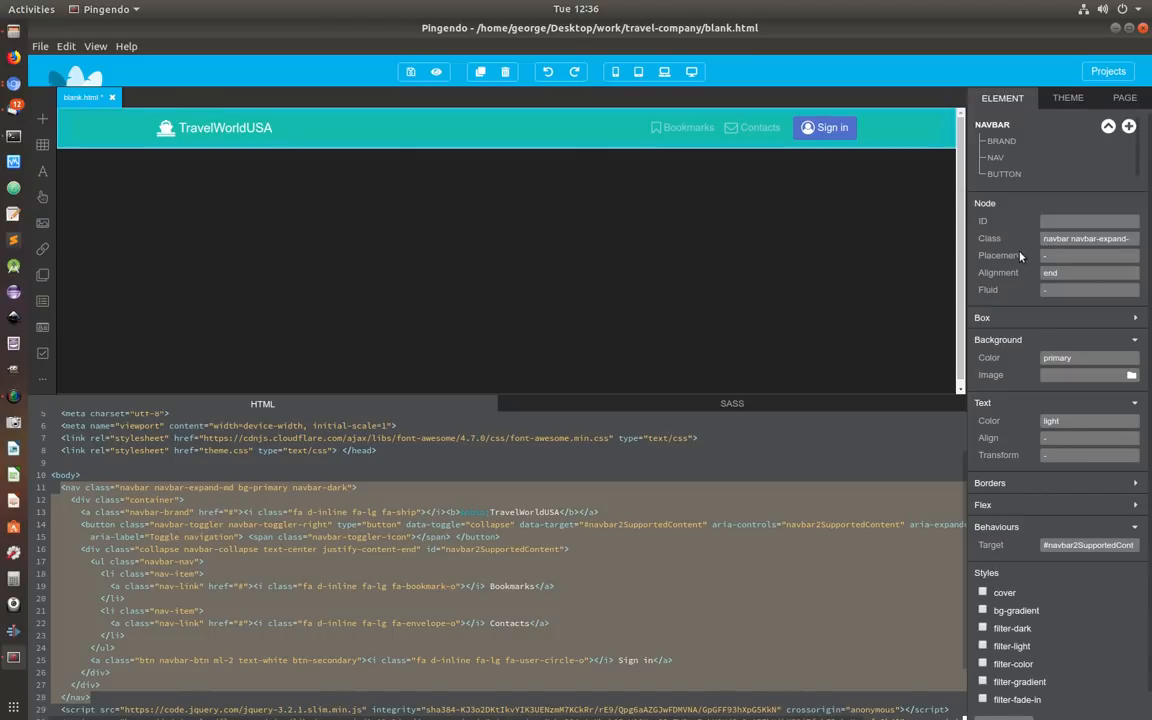
click(1087, 236)
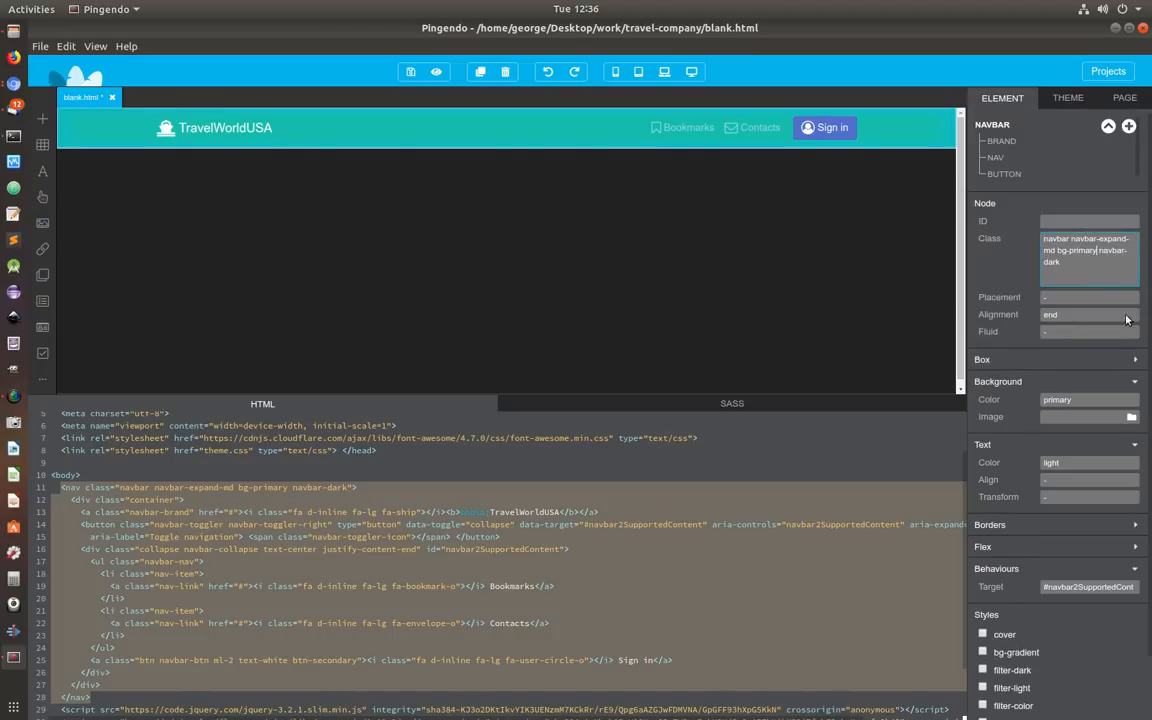
key(BackSpace)
key(BackSpace)
key(BackSpace)
key(BackSpace)
key(BackSpace)
key(BackSpace)
key(BackSpace)
text(dark)
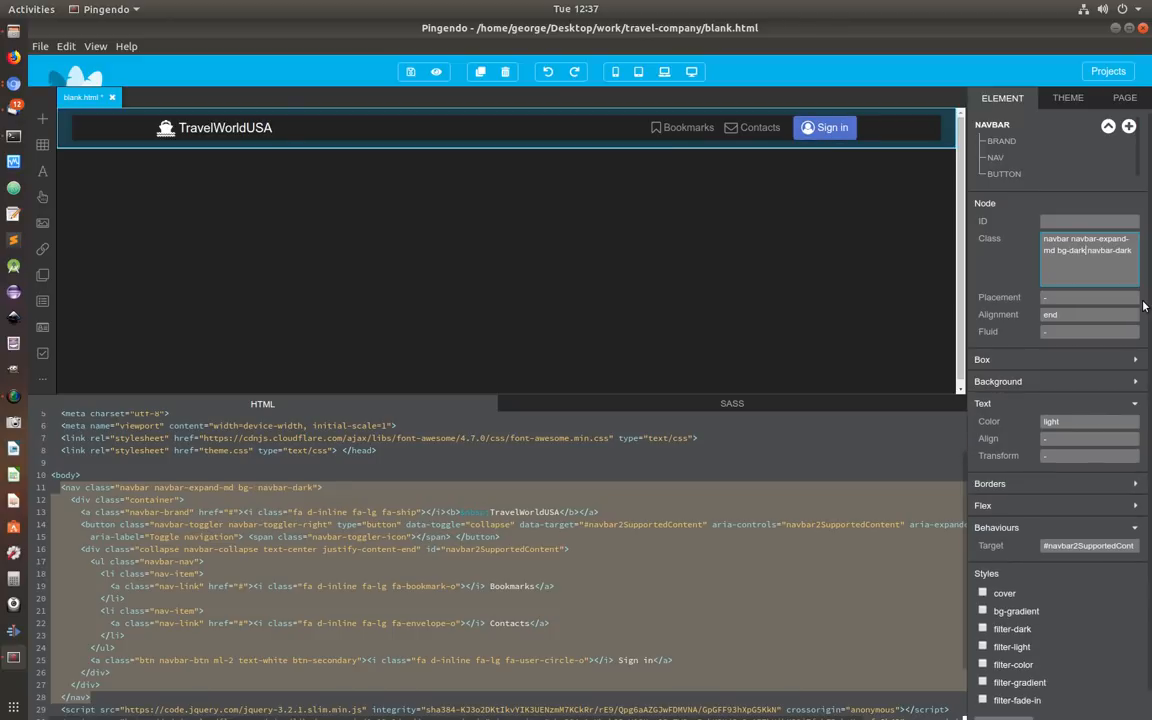
click(720, 184)
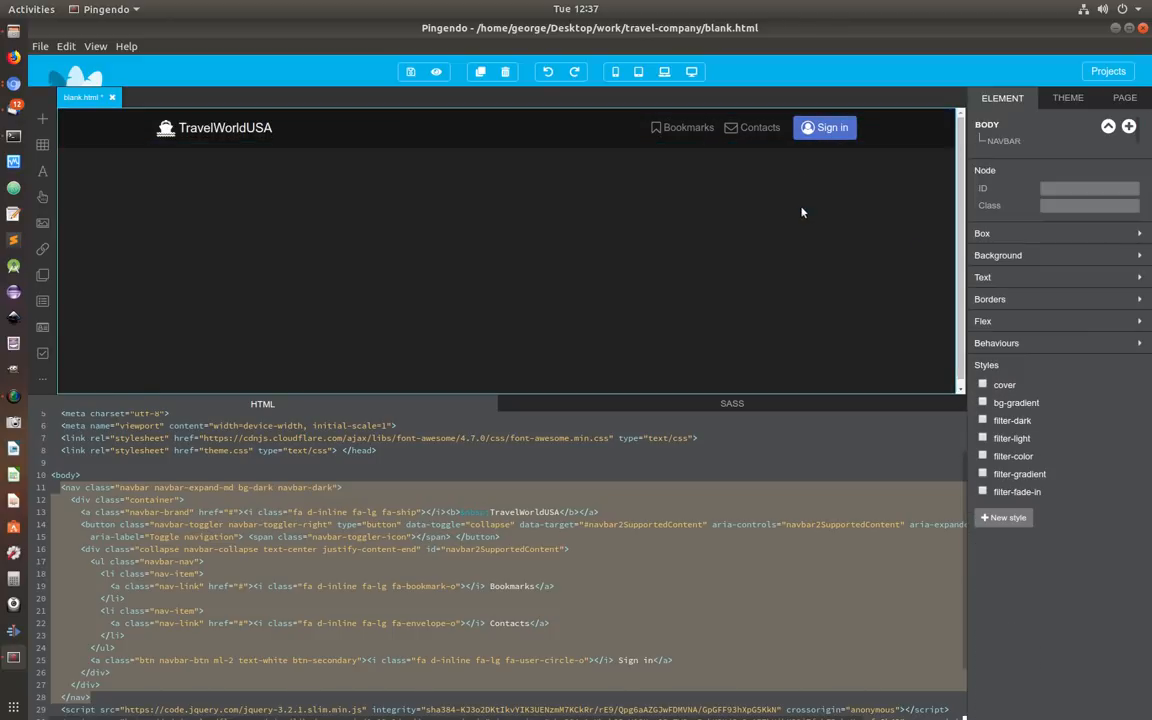
Step: Delete the Bookmarks item and the Sign in button from the navbar
click(684, 131)
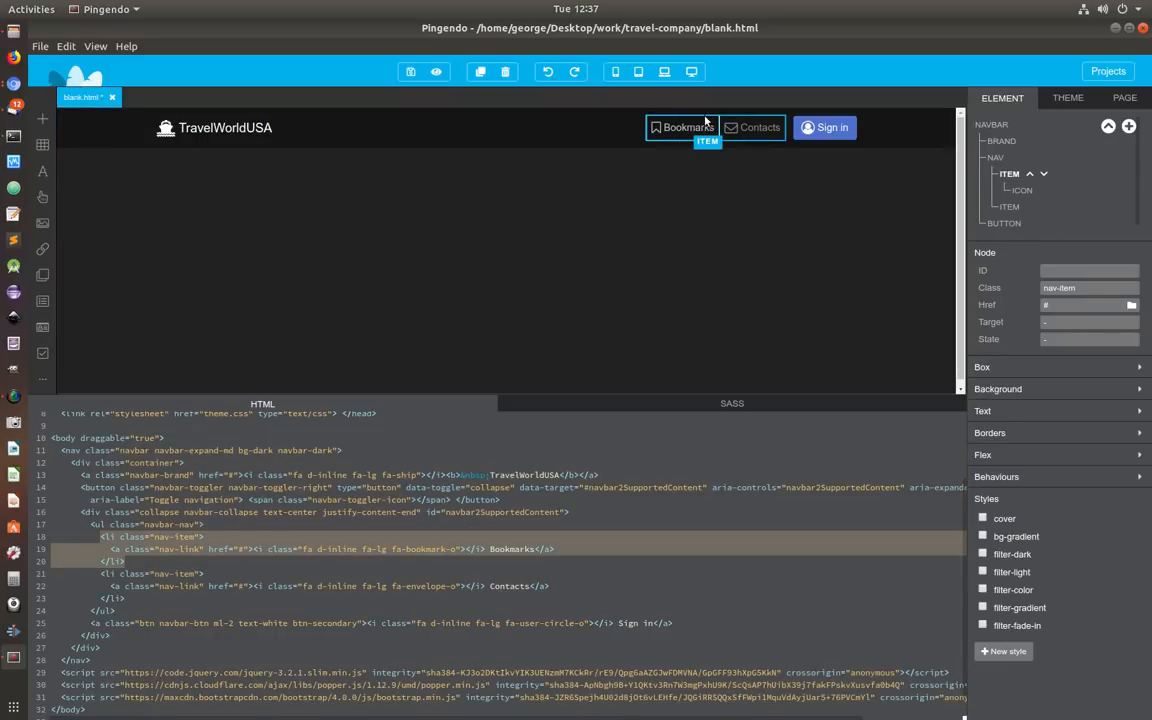
key(Delete)
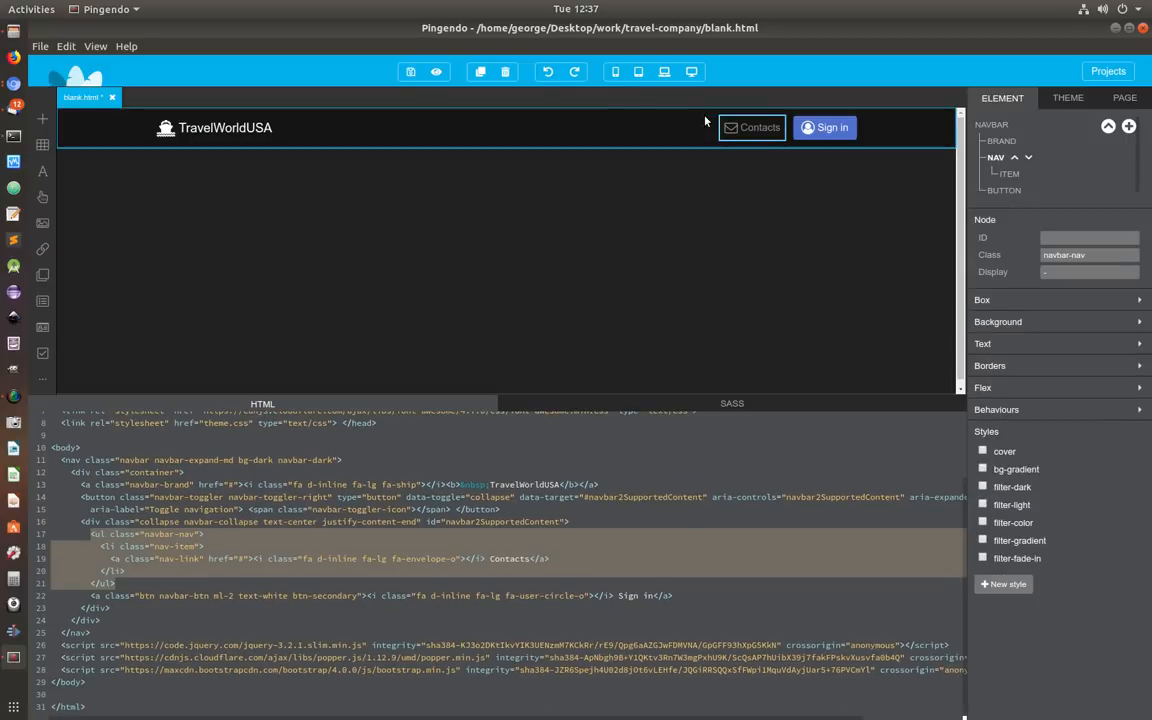
click(825, 127)
key(Delete)
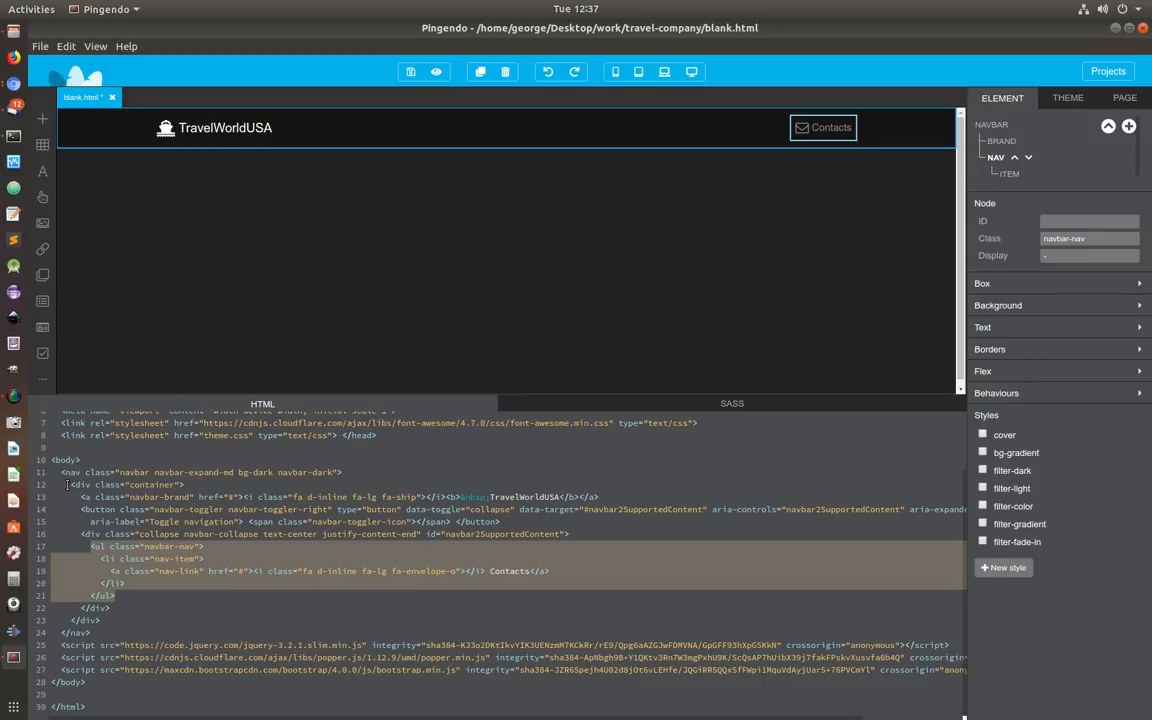
Step: Remove the opening and closing tags of the container div around the navbar's contents in the HTML code, and save the page
drag(70, 484, 186, 484)
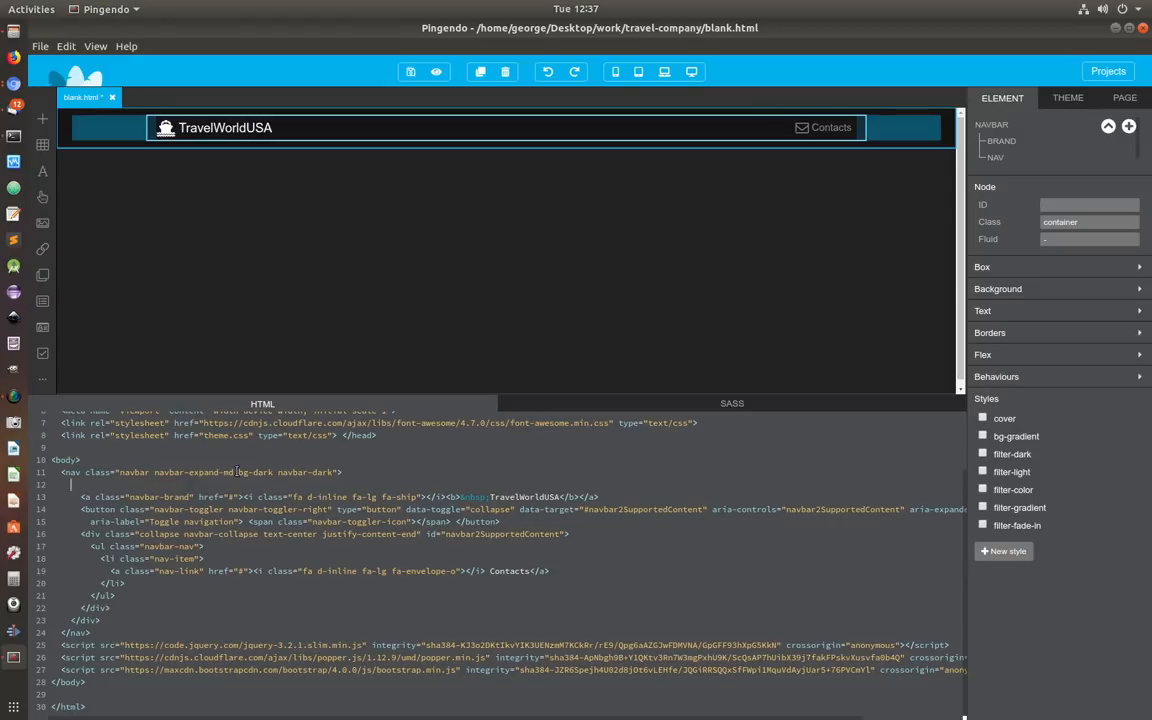
key(BackSpace)
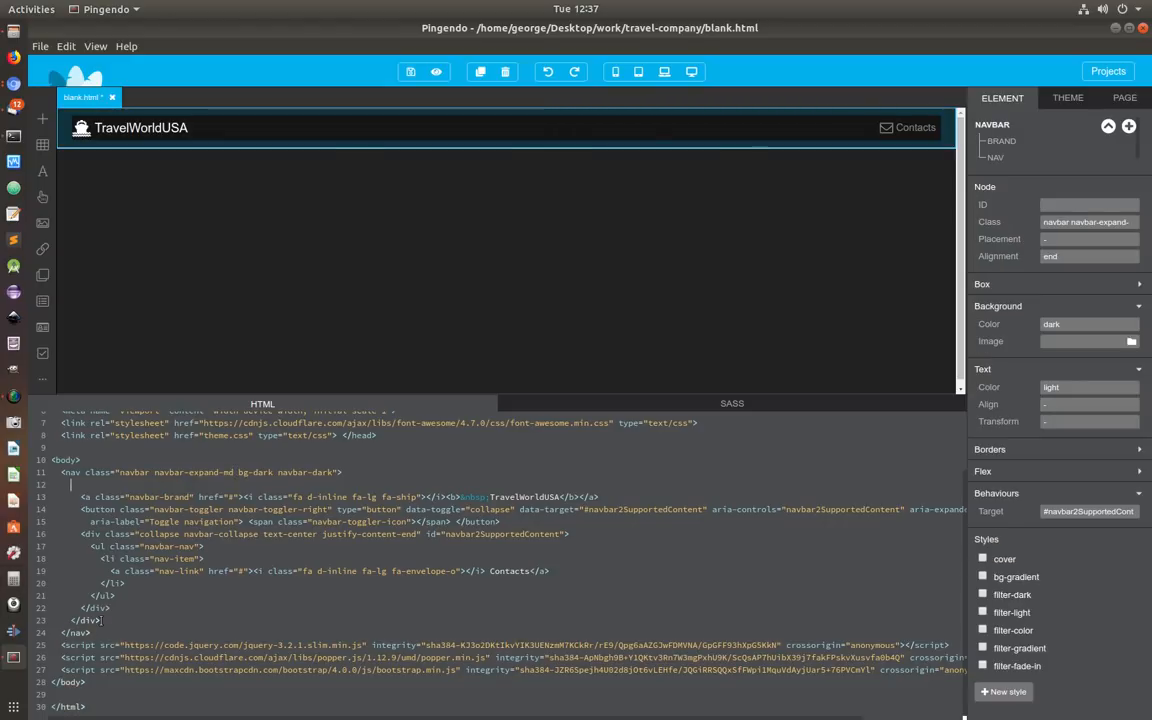
drag(71, 620, 53, 620)
key(BackSpace)
key(Delete)
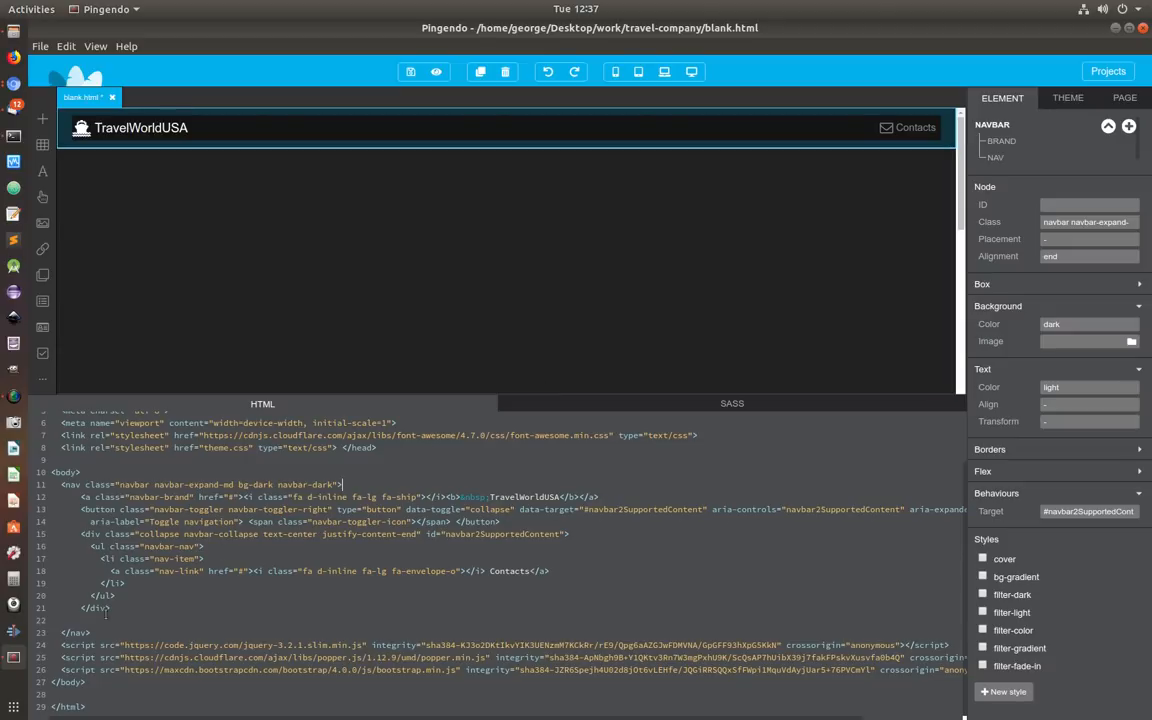
key(Delete)
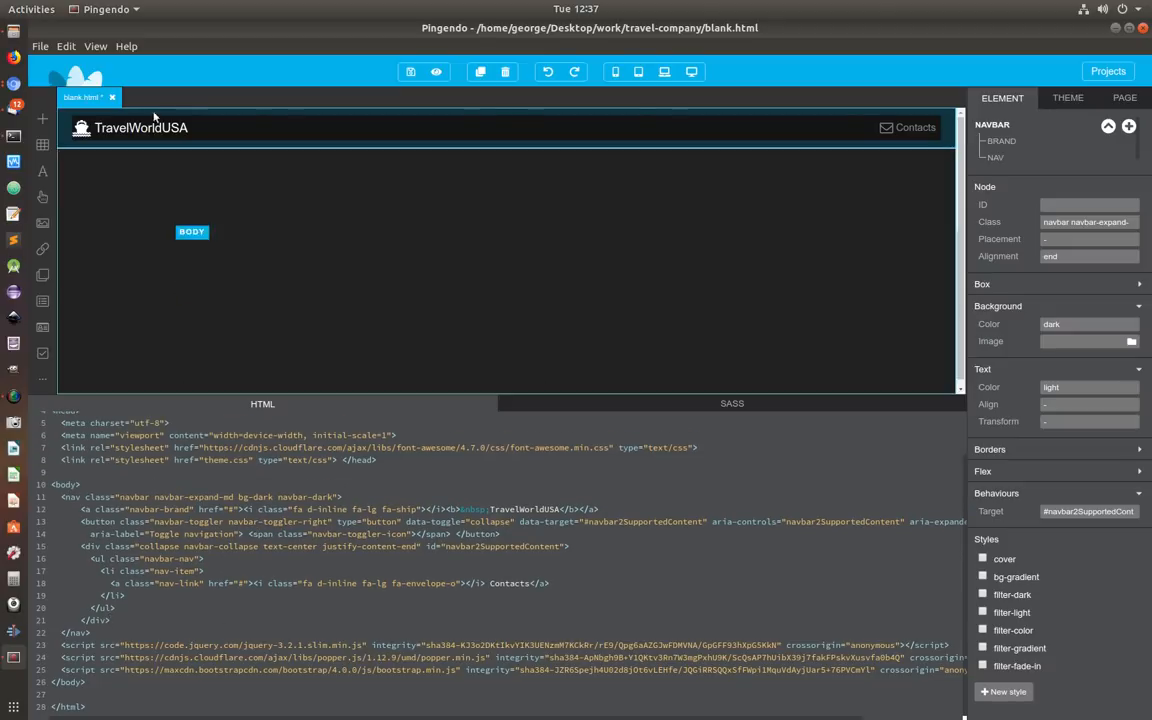
click(760, 165)
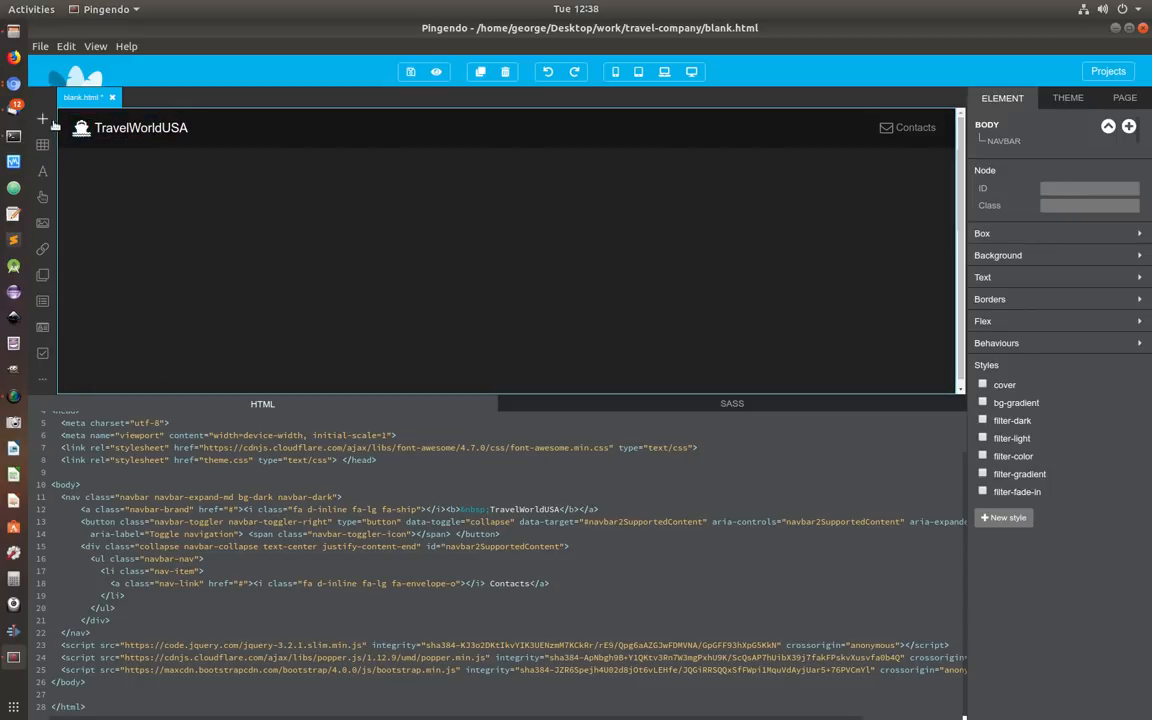
key(ctrl+s)
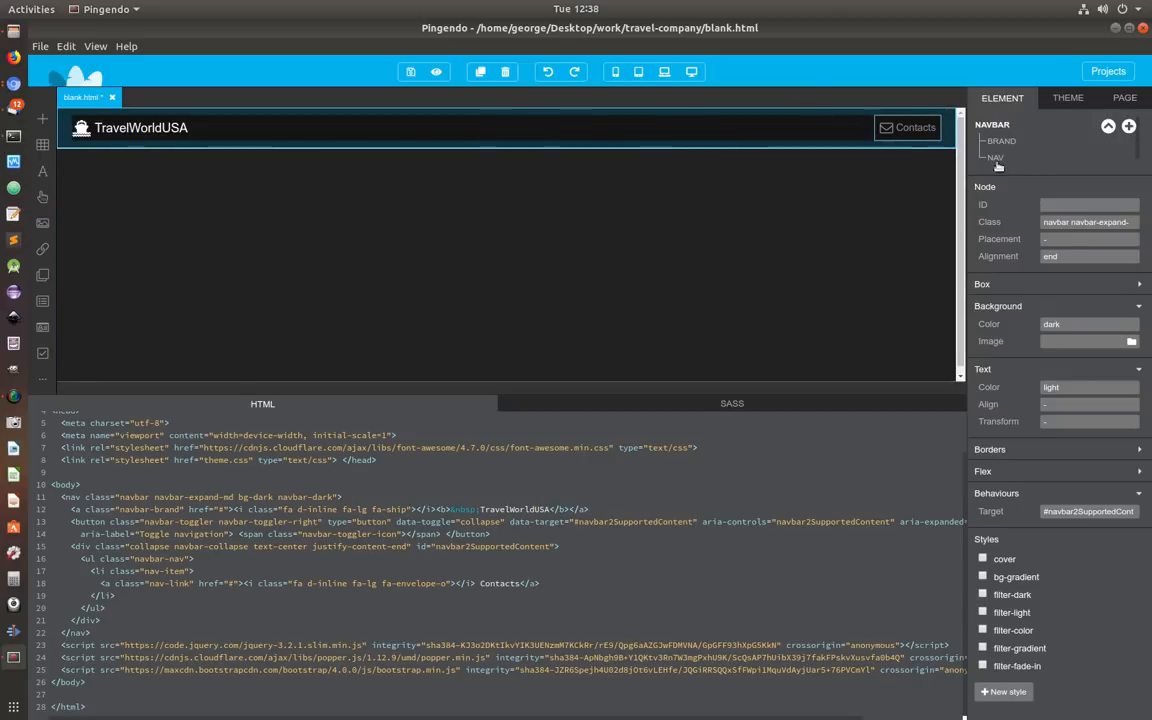
Step: Add a Nav component with Home, Features, Pricing and About links to the navbar, and shrink the code area to enlarge the canvas
click(1129, 127)
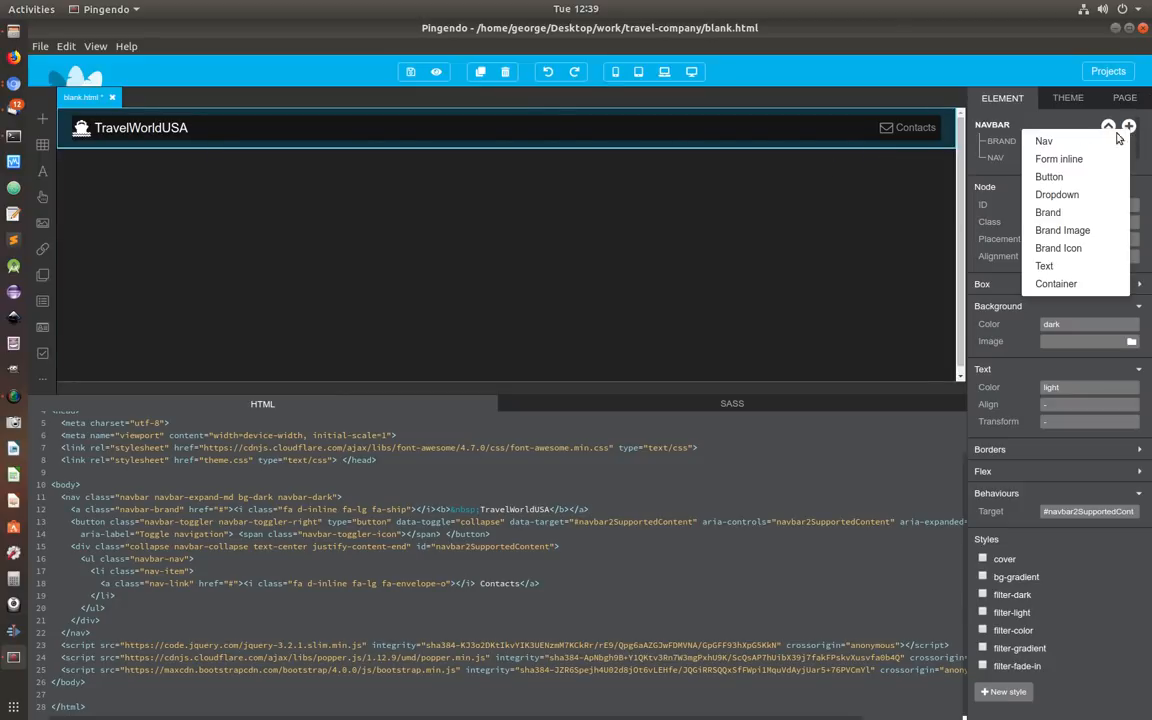
click(1047, 143)
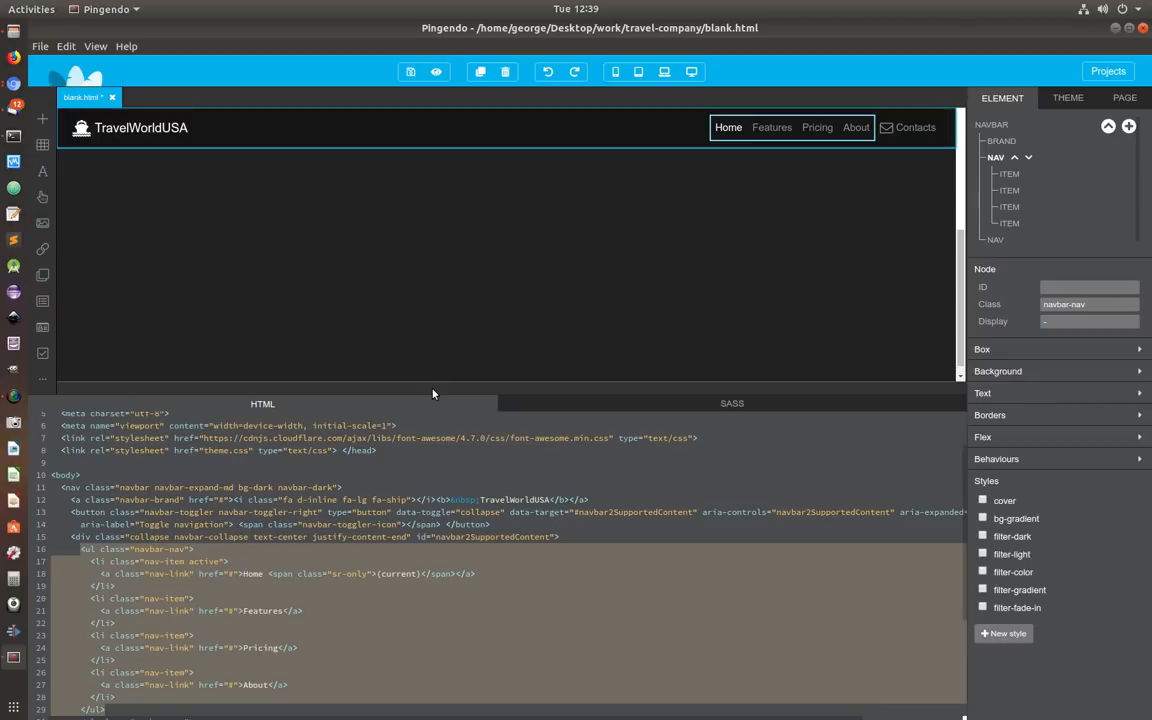
drag(420, 405, 410, 608)
Step: Insert the ready-made Hero image intro cover below the navbar
click(42, 119)
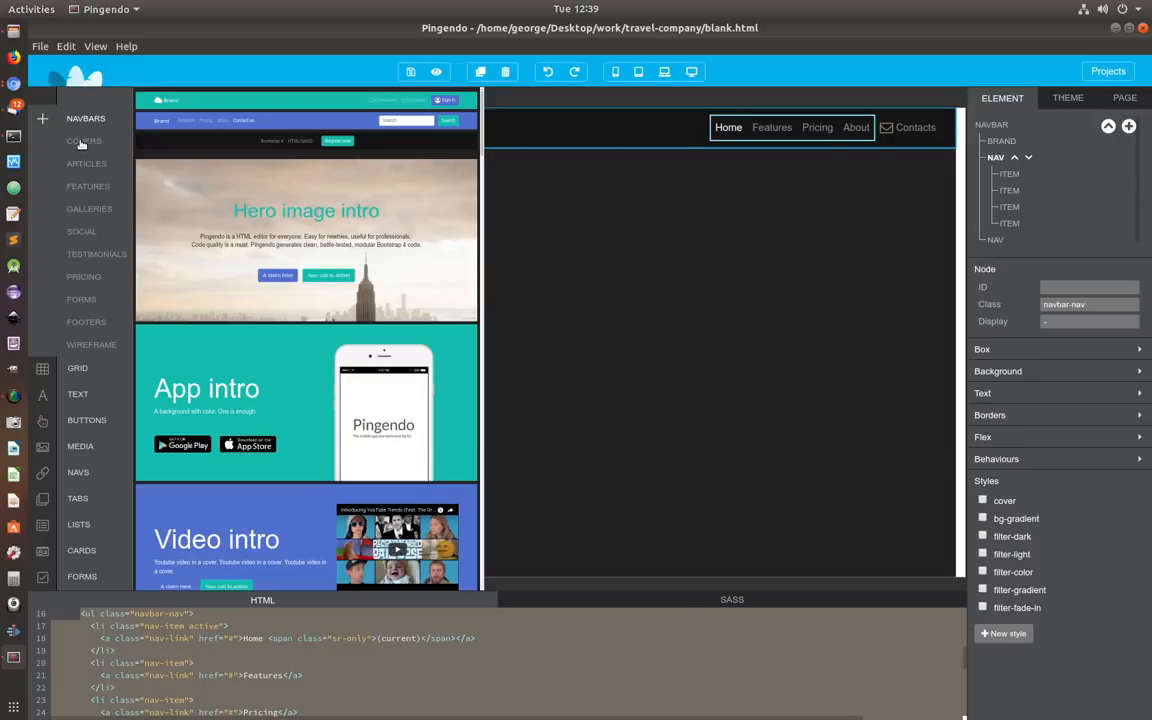
click(82, 143)
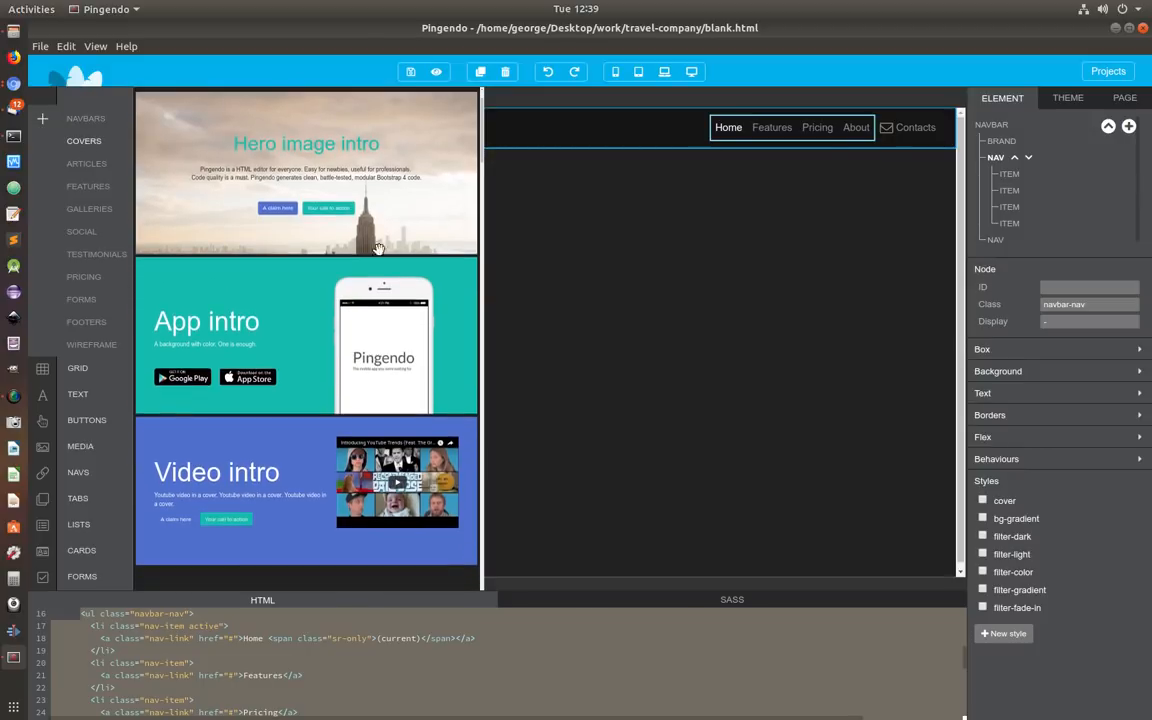
drag(165, 164, 205, 178)
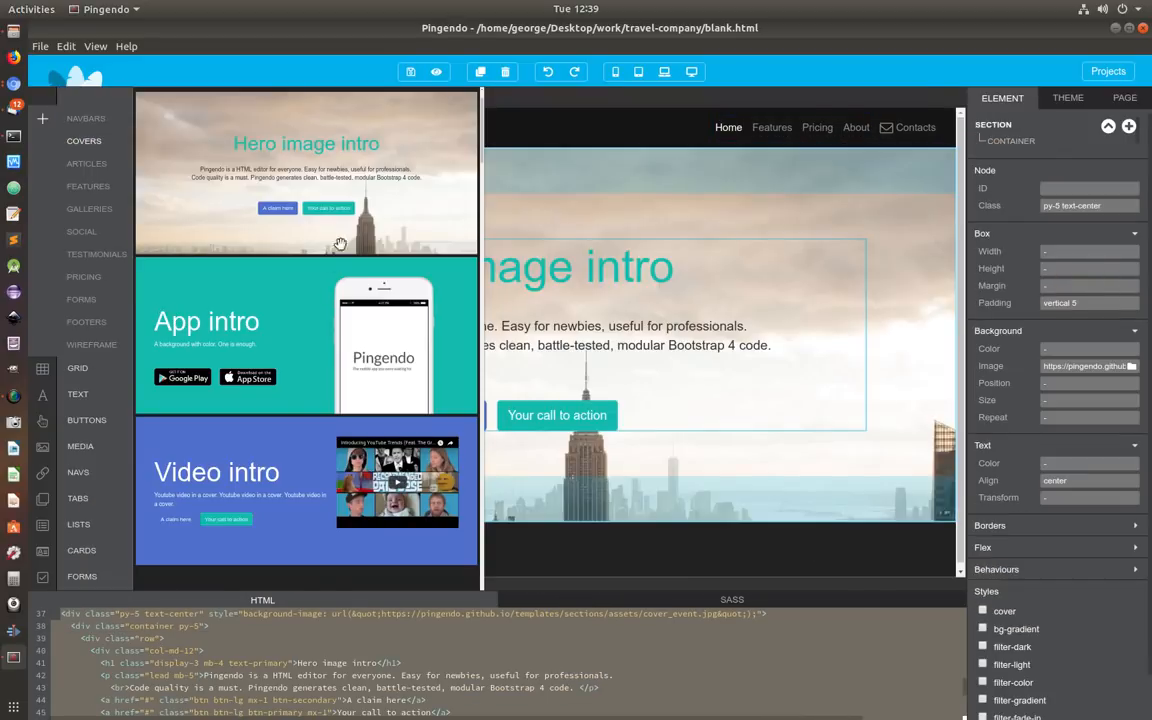
click(954, 211)
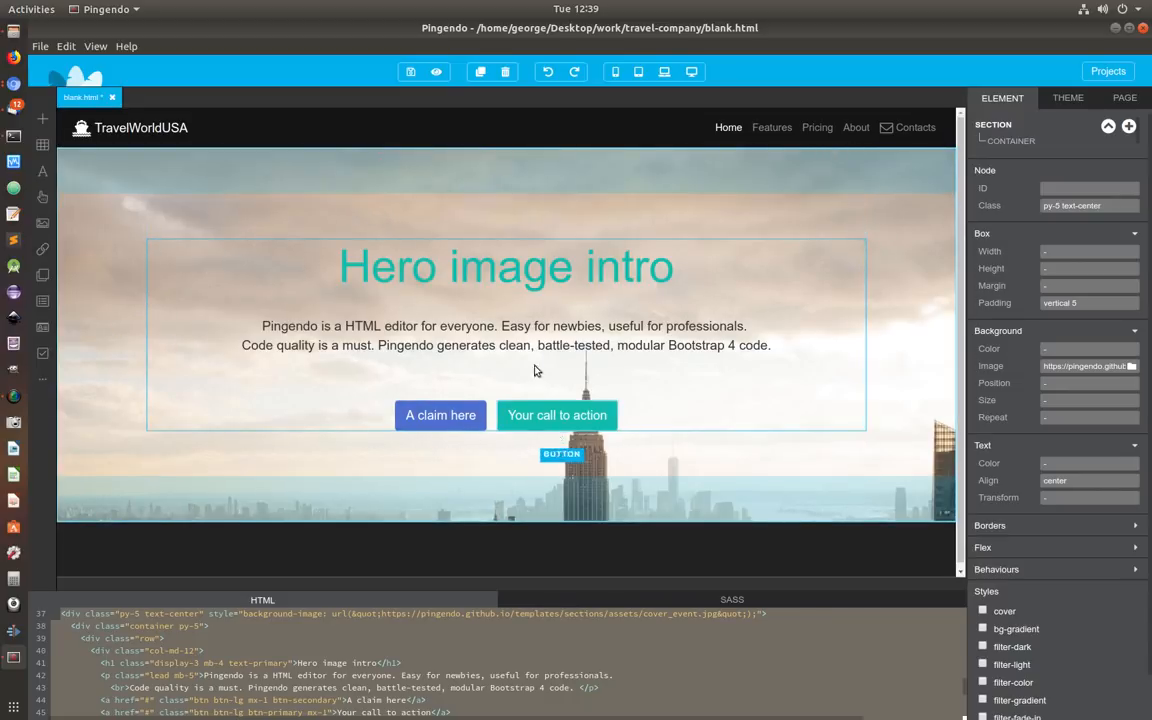
Step: Delete the Your call to action button from the hero section
click(556, 420)
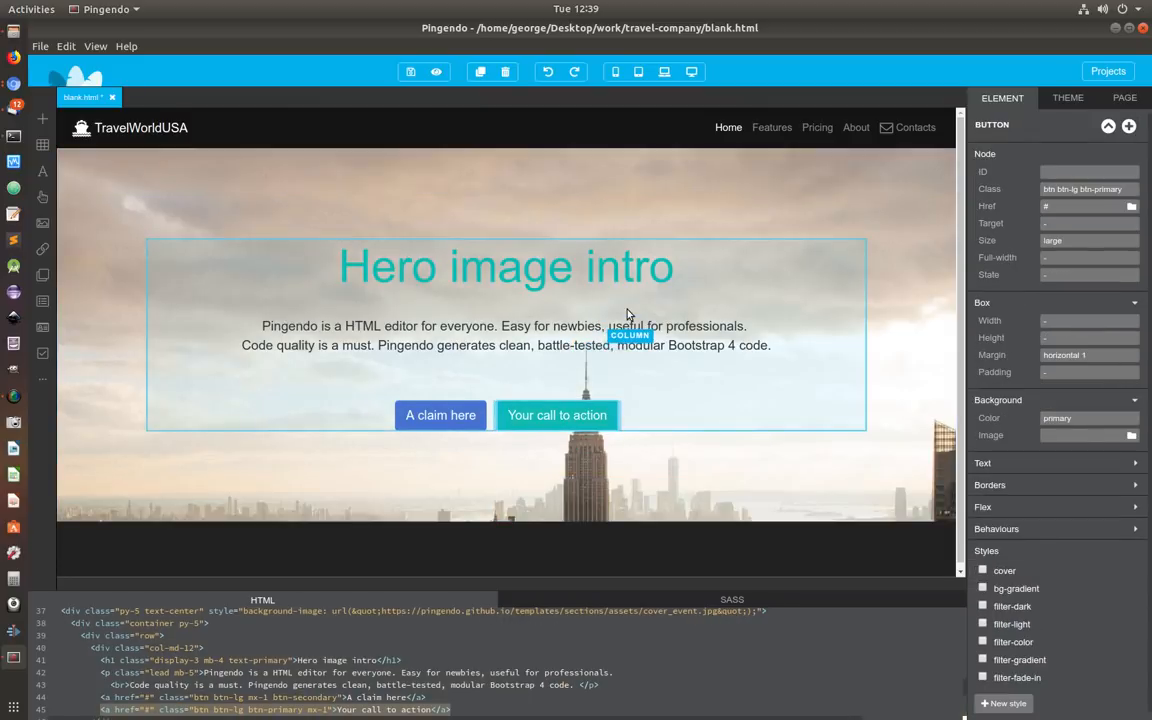
key(Delete)
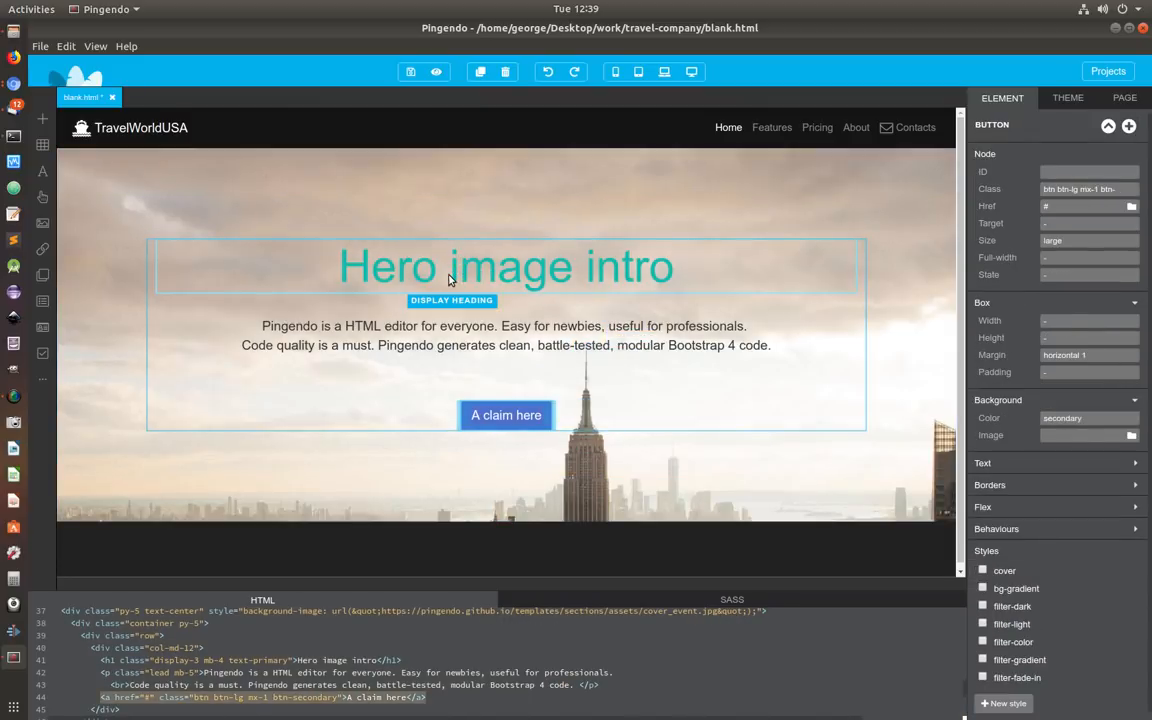
click(394, 273)
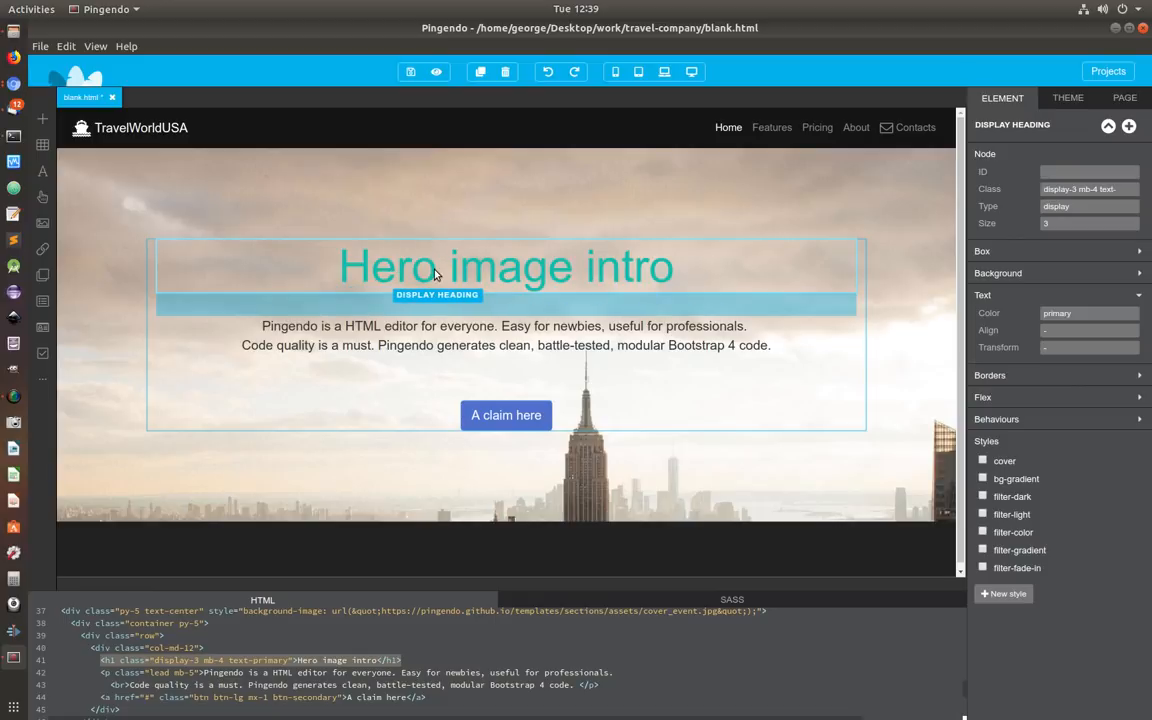
Step: Select the hero section, then switch to the Travel Site window in Chromium and open a new tab
click(617, 184)
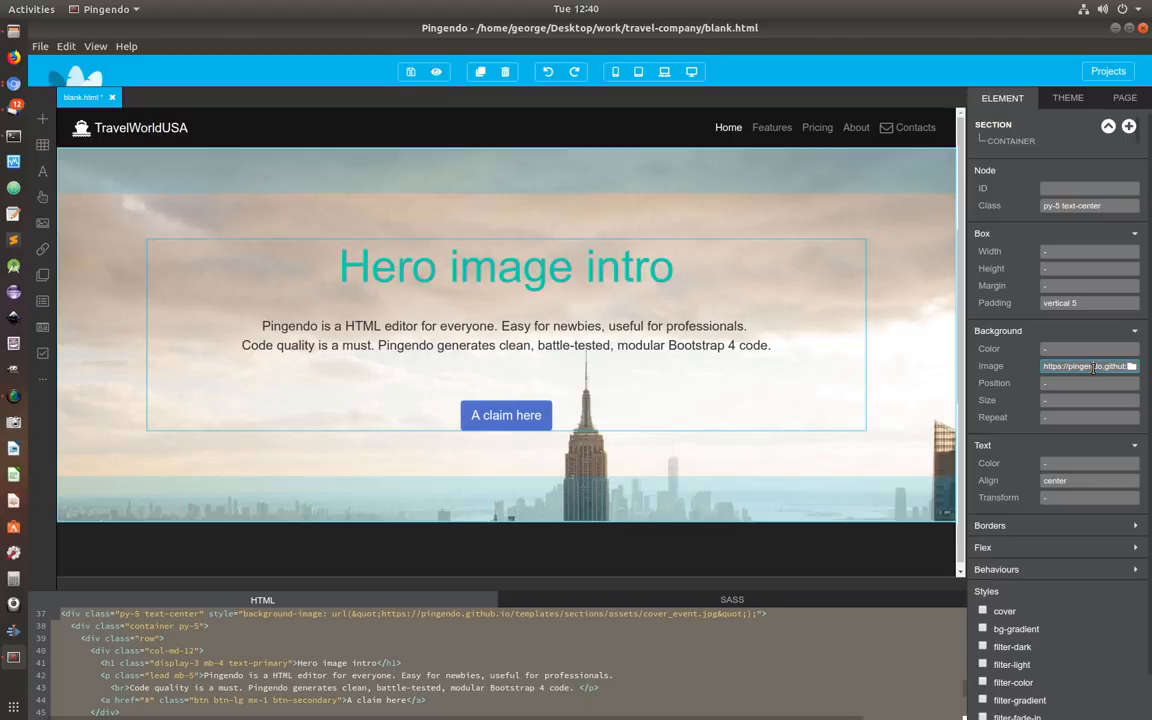
click(16, 85)
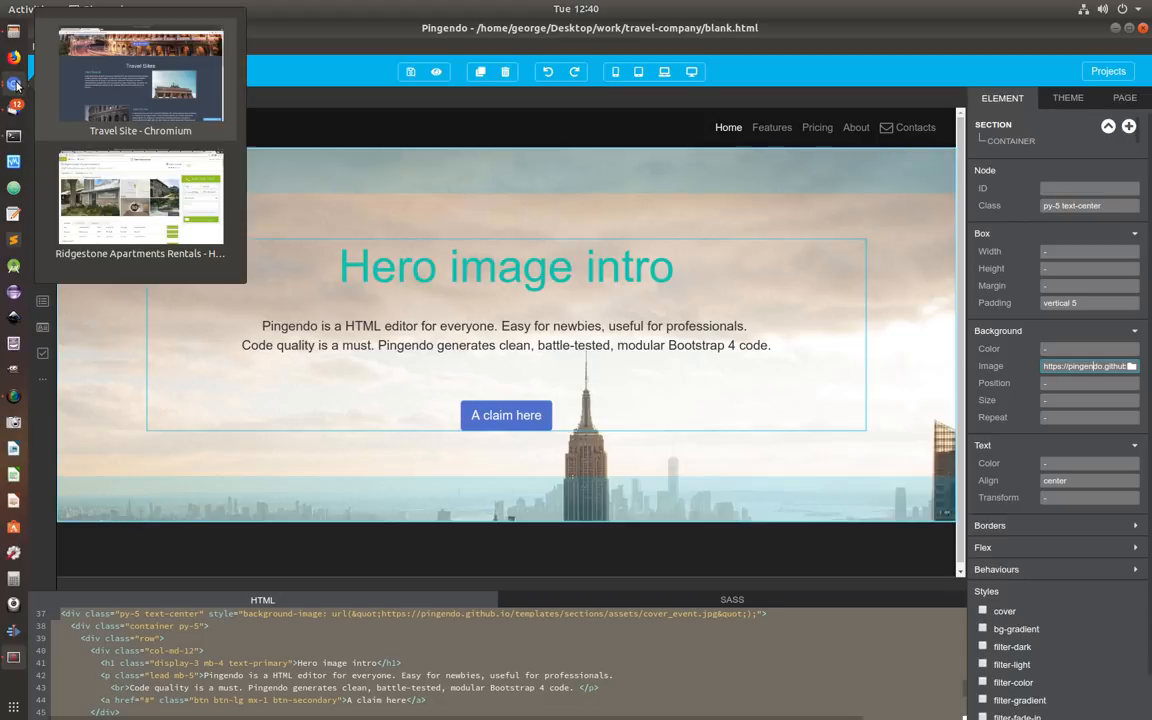
click(166, 61)
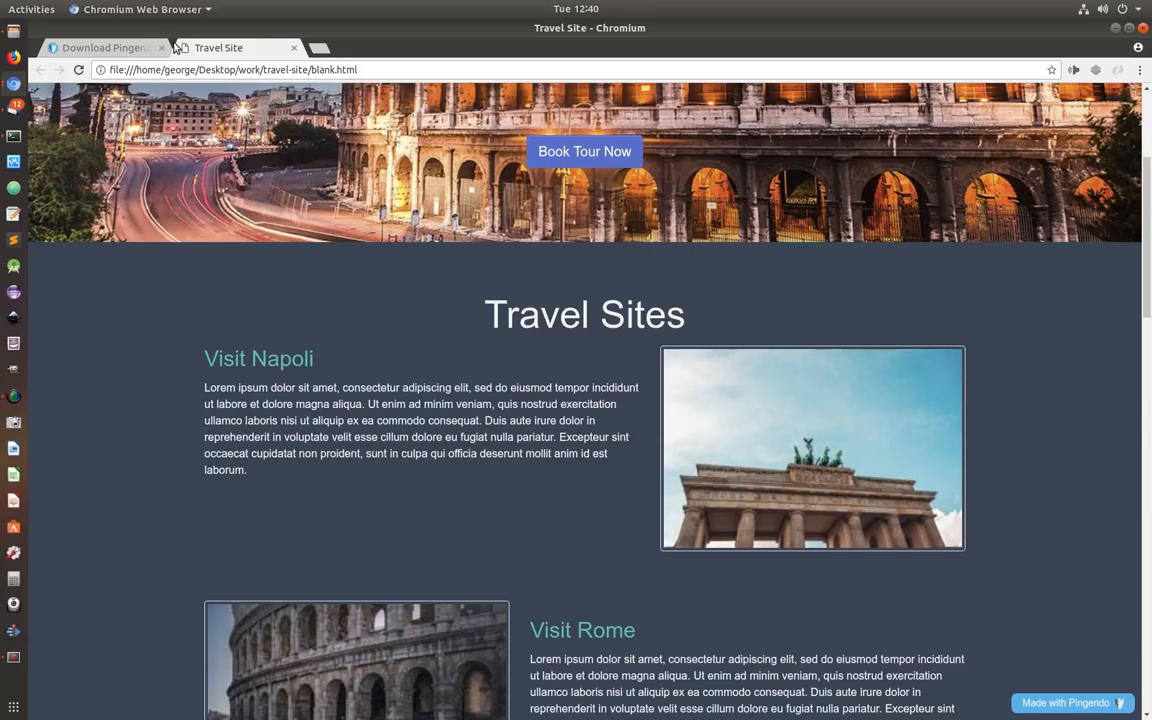
click(316, 50)
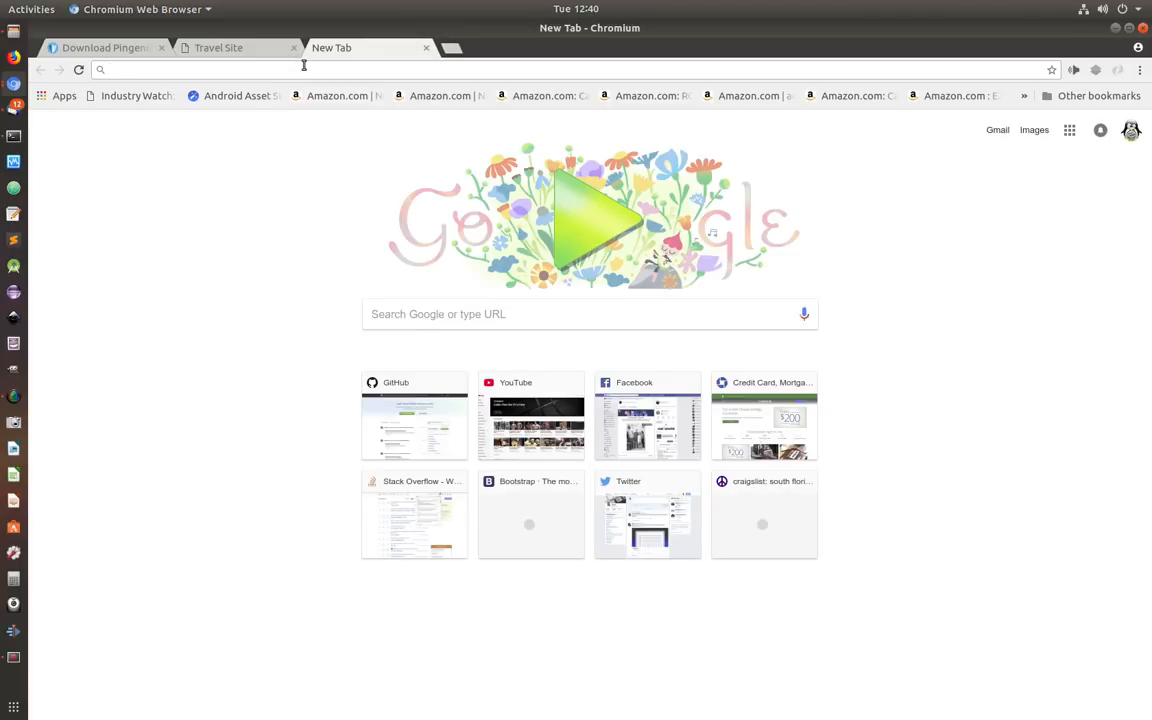
text(rome)
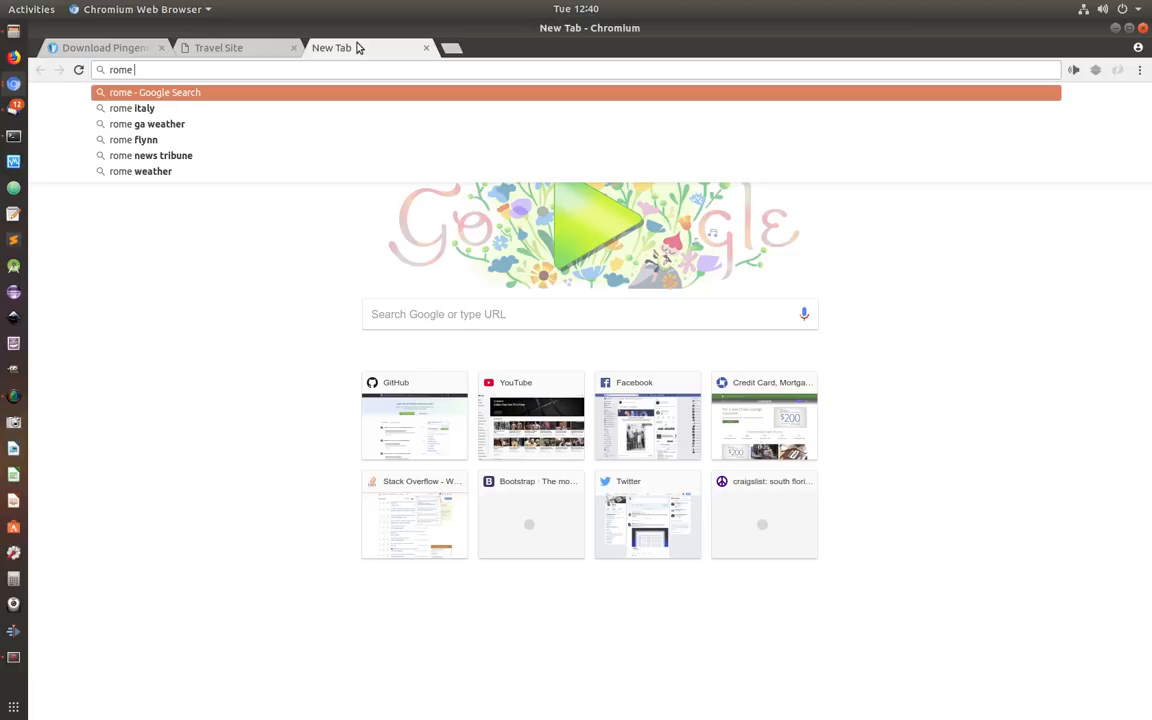
key(BackSpace)
key(BackSpace)
key(BackSpace)
key(BackSpace)
key(BackSpace)
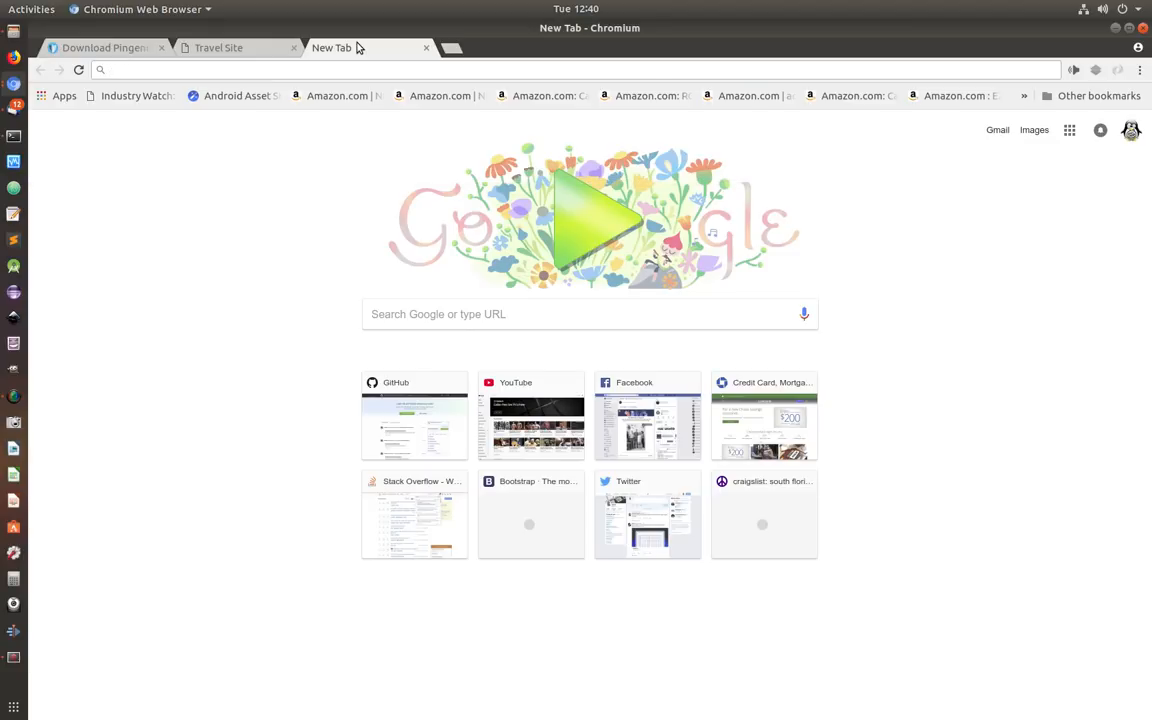
Step: Search Google Images for rome and open the Lonely Planet photo of the Colosseum at dusk
text(rome)
key(Return)
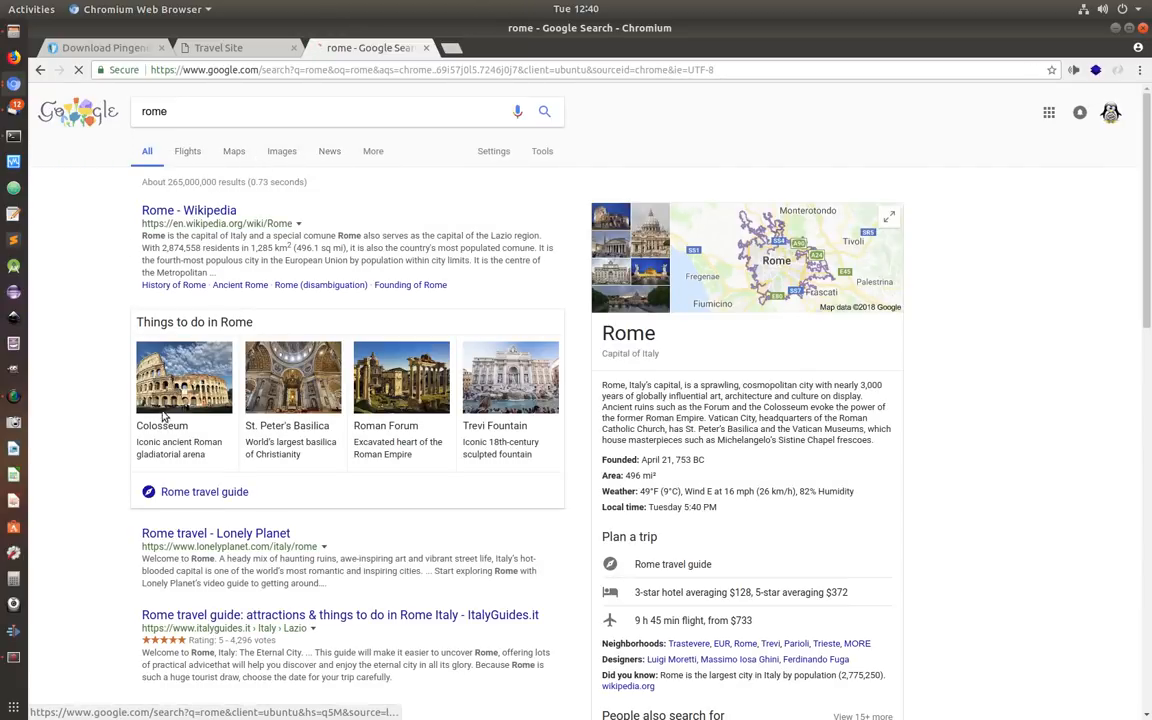
click(282, 151)
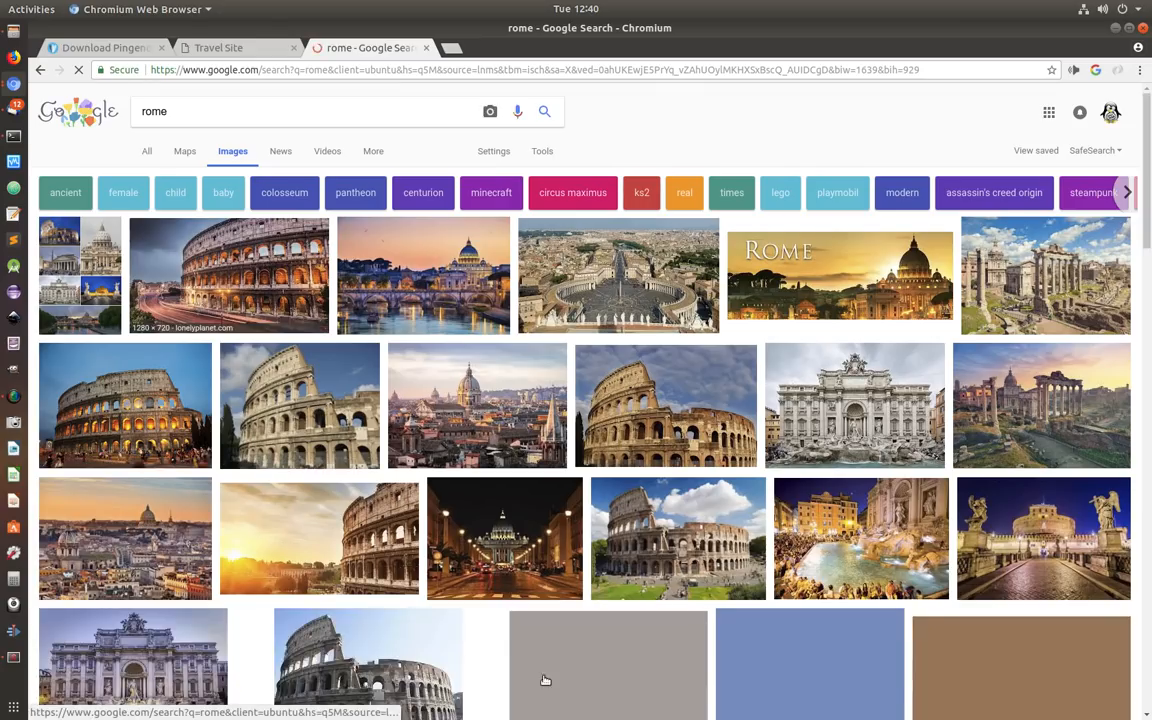
click(245, 310)
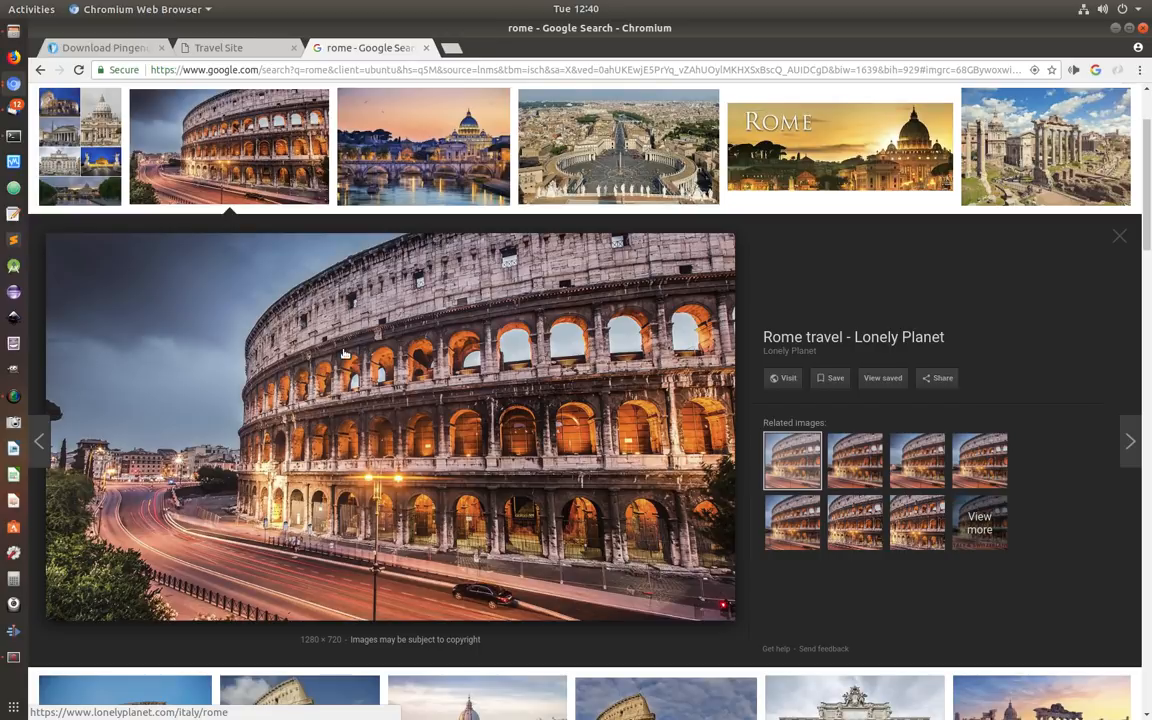
Step: Open the Colosseum photo in its own tab and reload it with everything after .jpg removed from the address
right_click(312, 360)
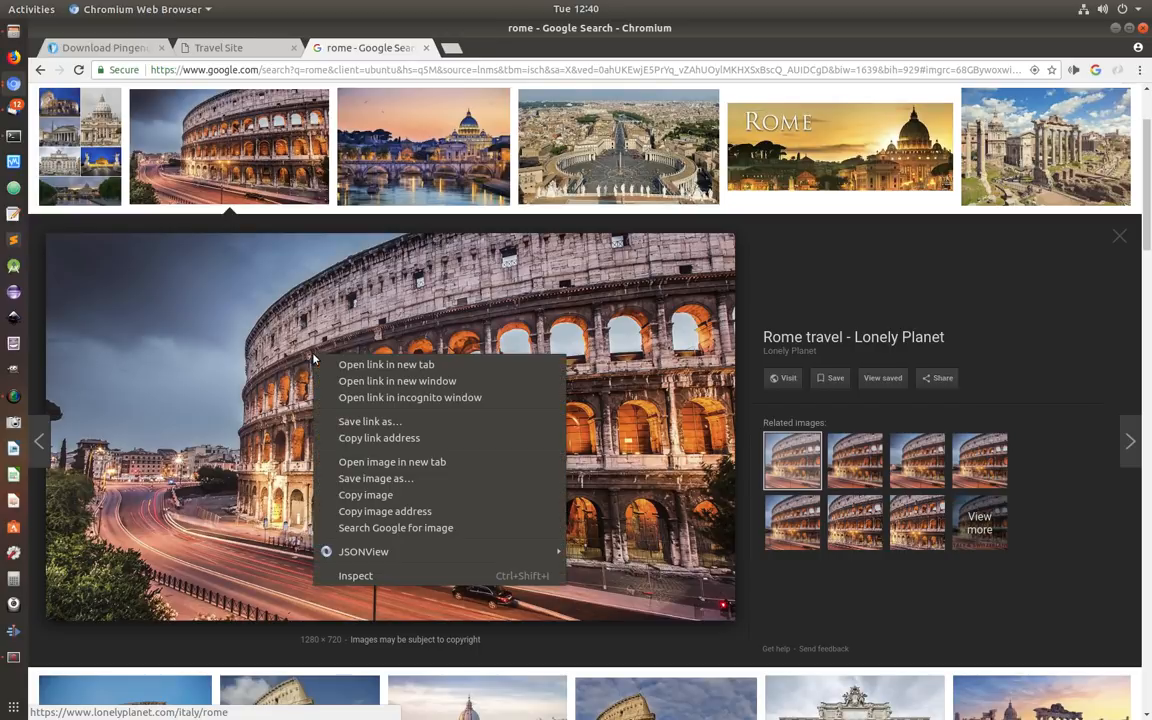
click(392, 464)
key(ctrl+Tab)
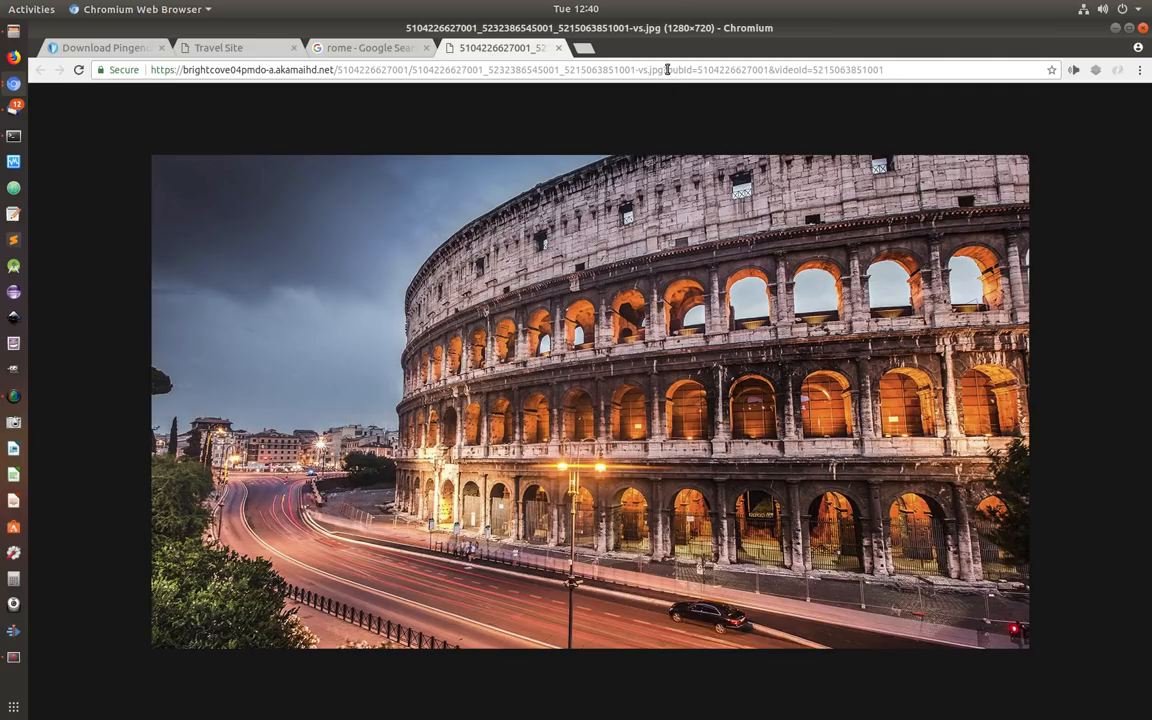
drag(664, 70, 991, 70)
key(BackSpace)
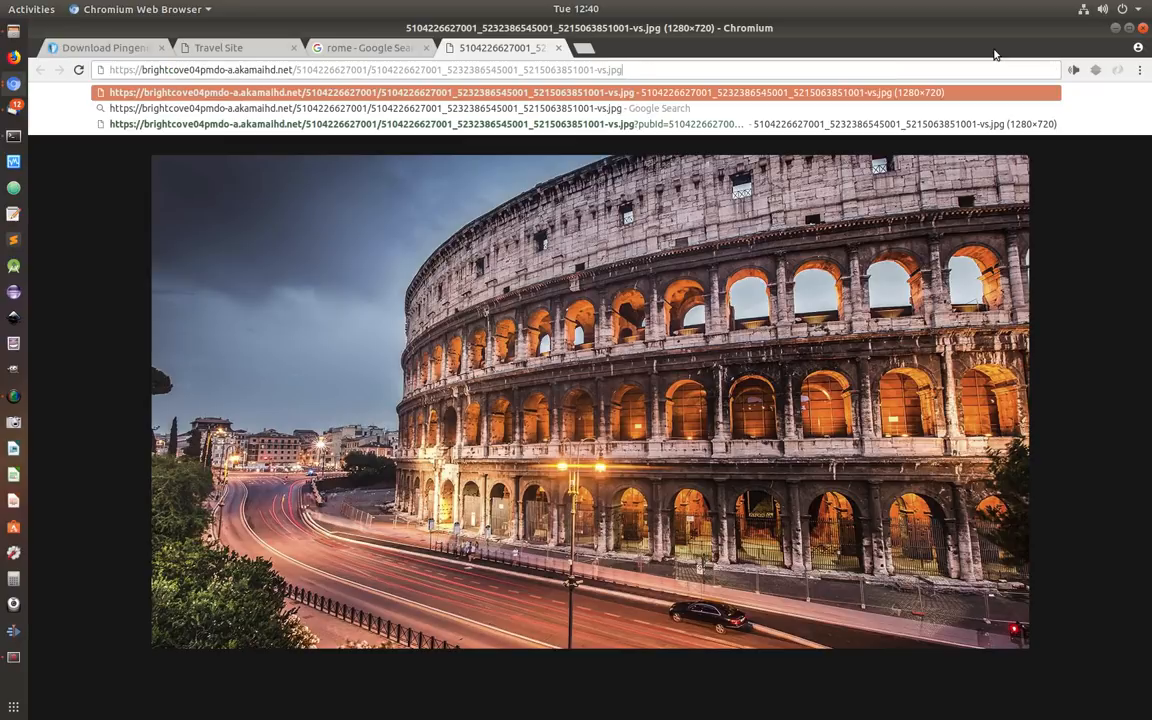
key(Return)
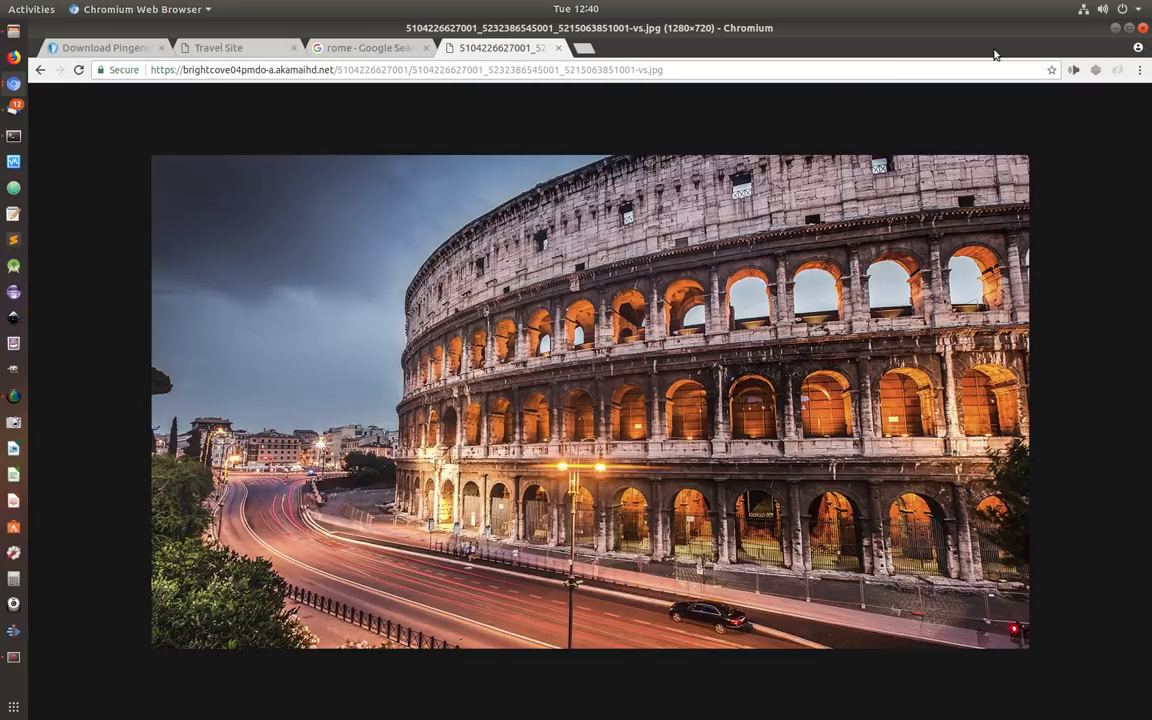
Step: Copy the shortened photo address, switch to Pingendo and use it as the hero section's background image
click(571, 72)
right_click(478, 76)
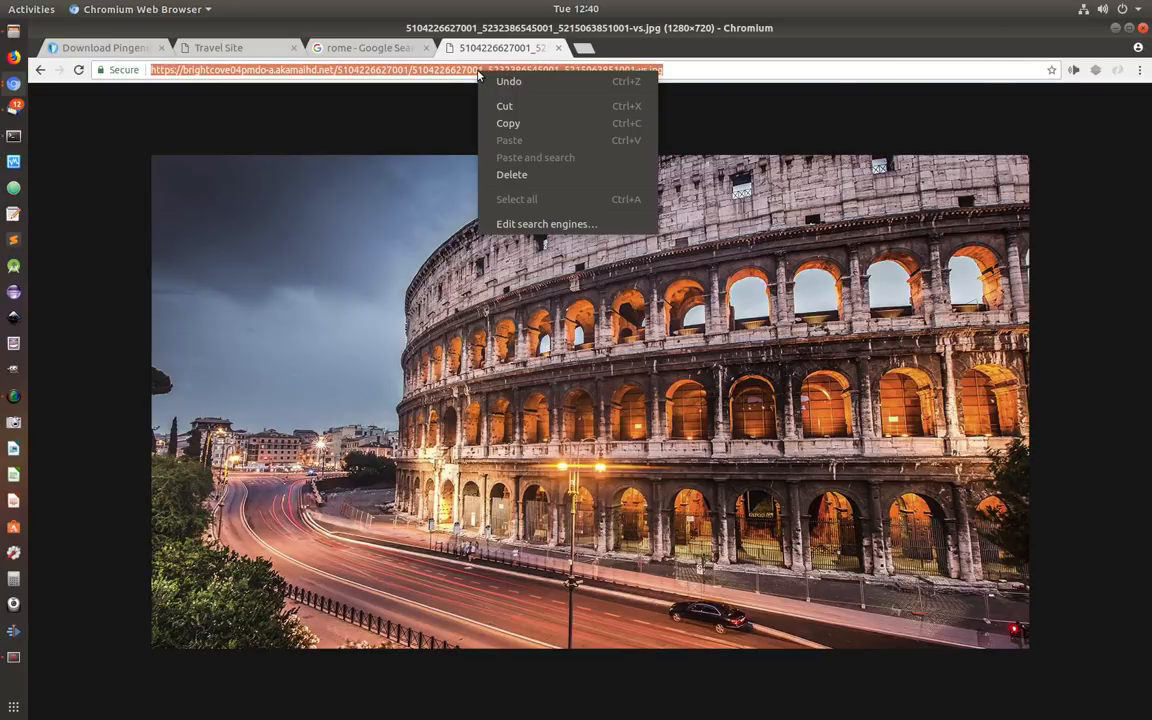
click(506, 121)
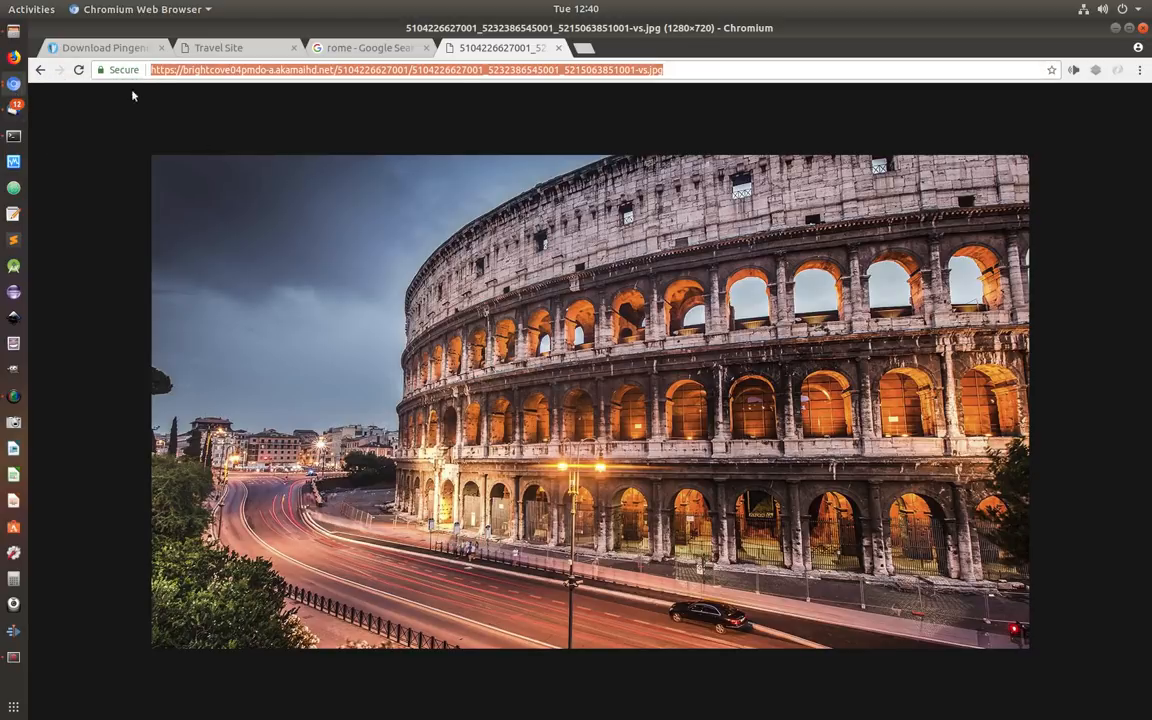
click(13, 657)
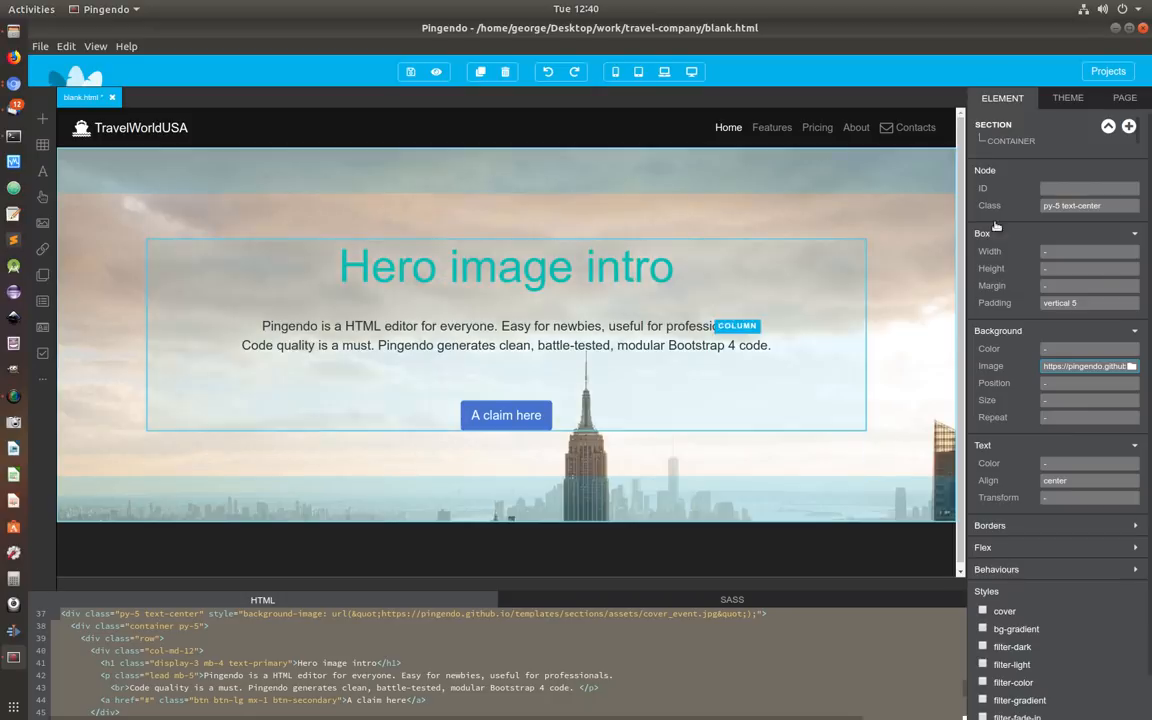
triple_click(1058, 366)
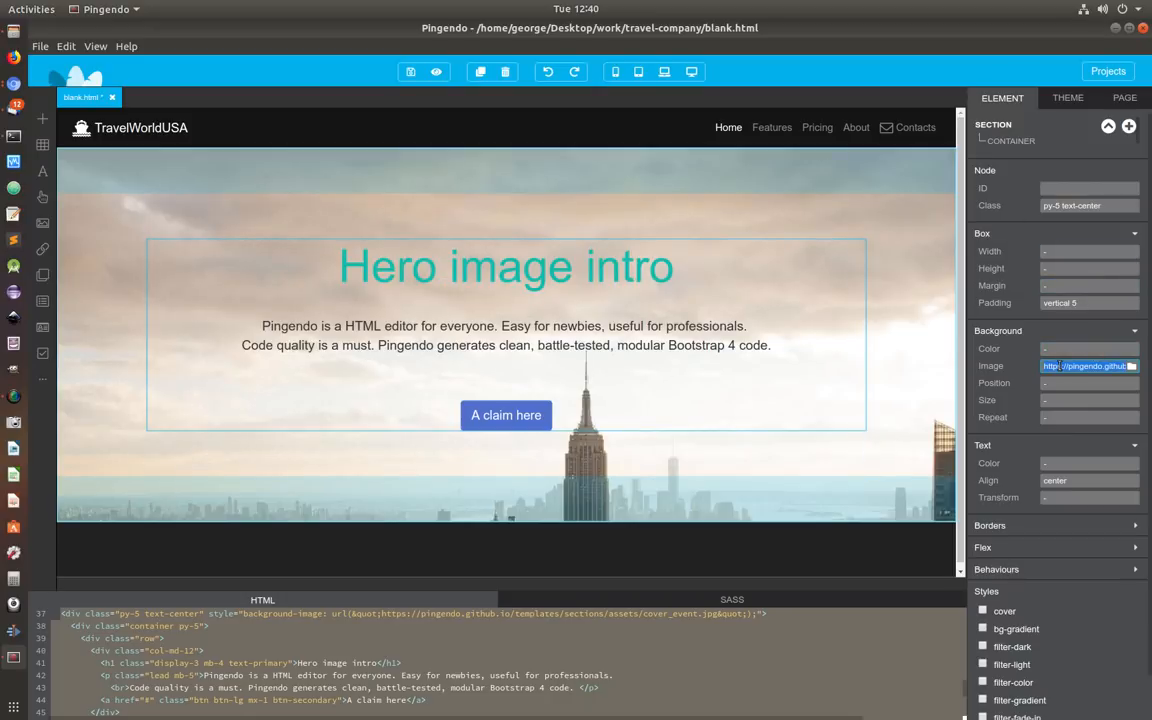
key(ctrl+v)
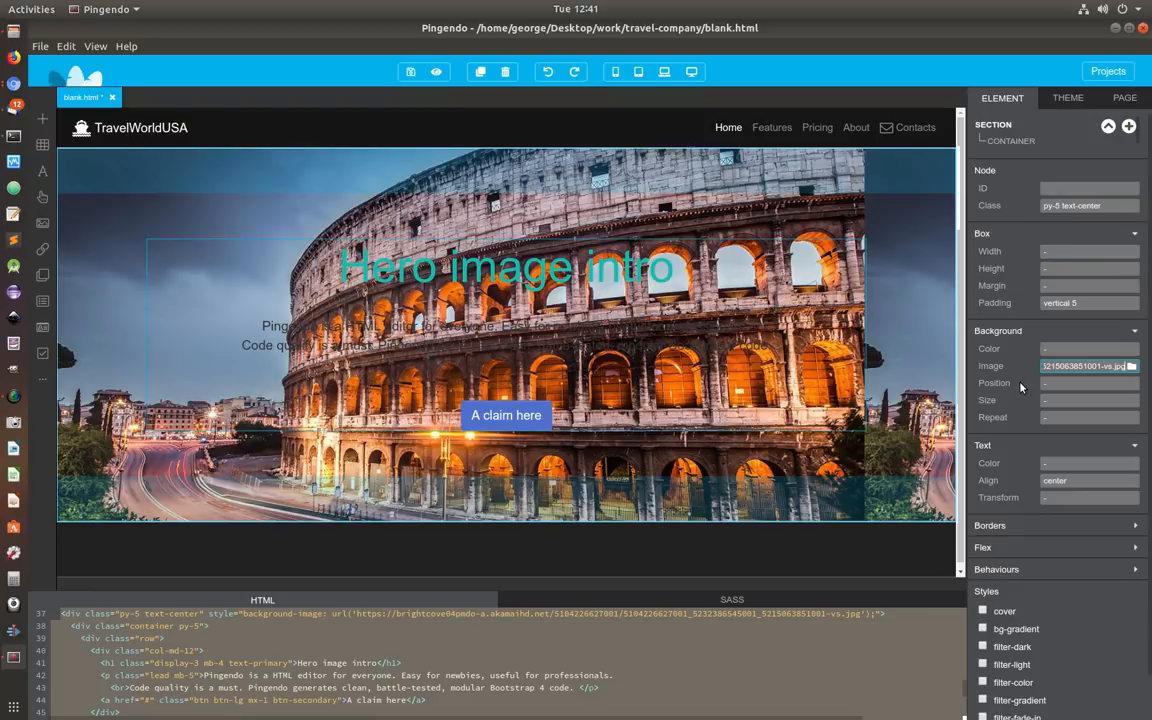
Step: Set the hero background's position to center center, its size to cover and its repeat to no
click(1085, 383)
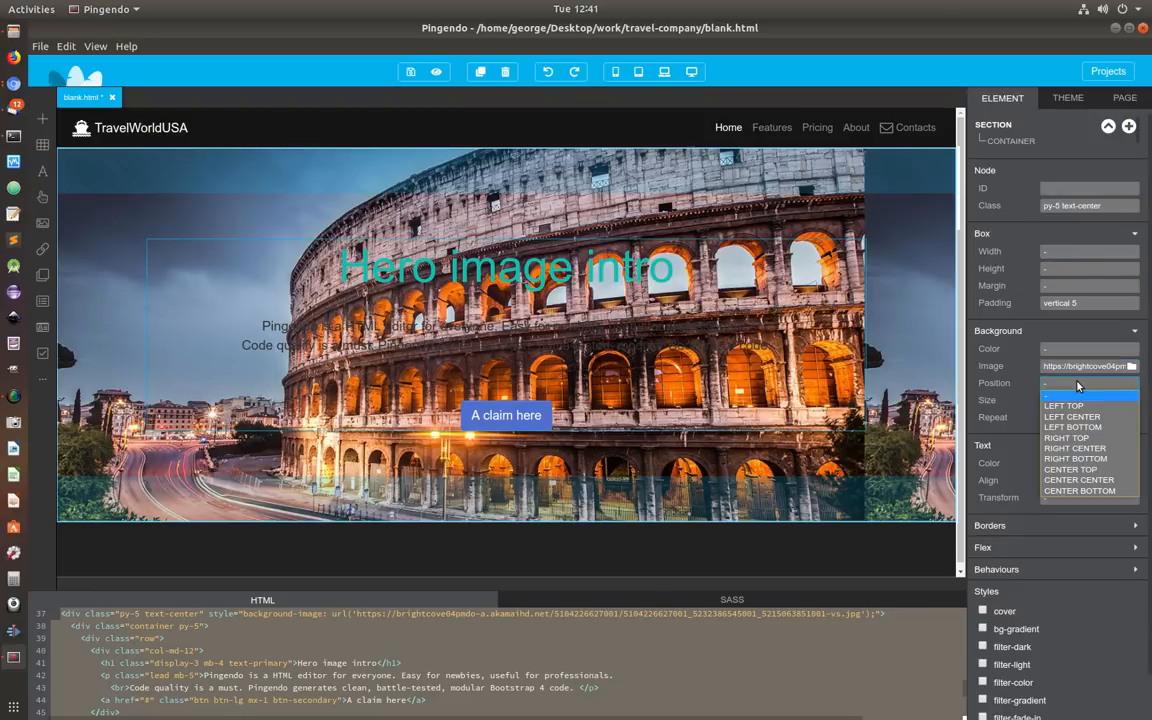
click(1089, 481)
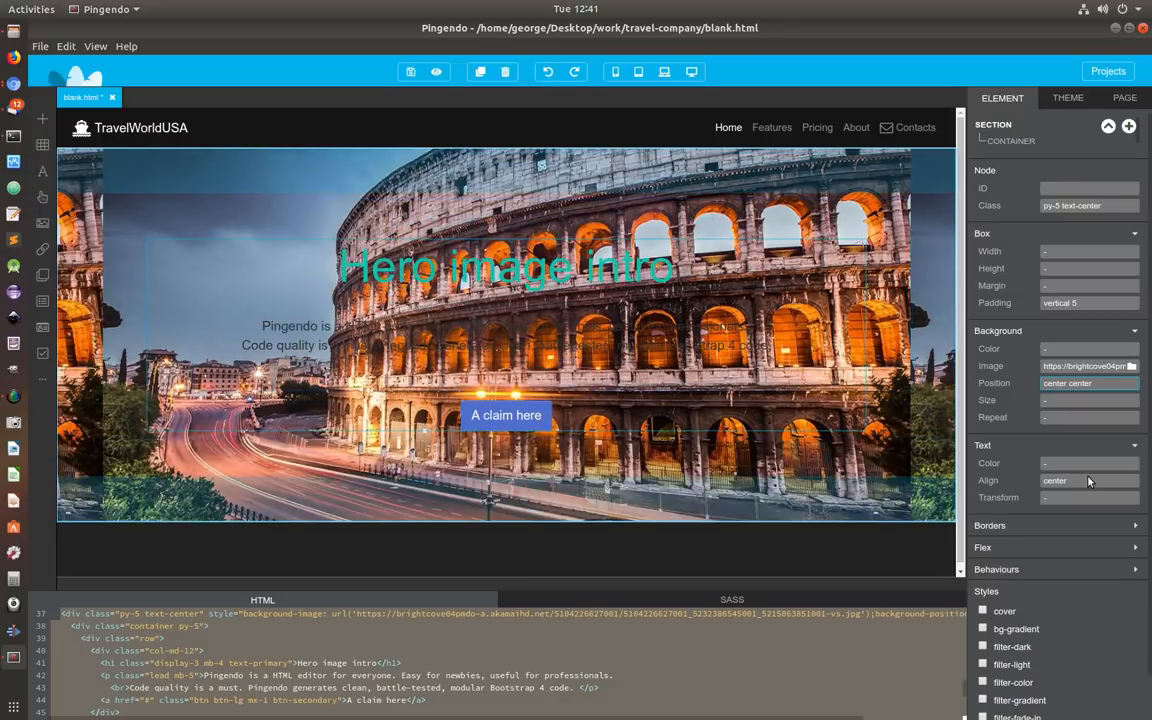
click(1068, 404)
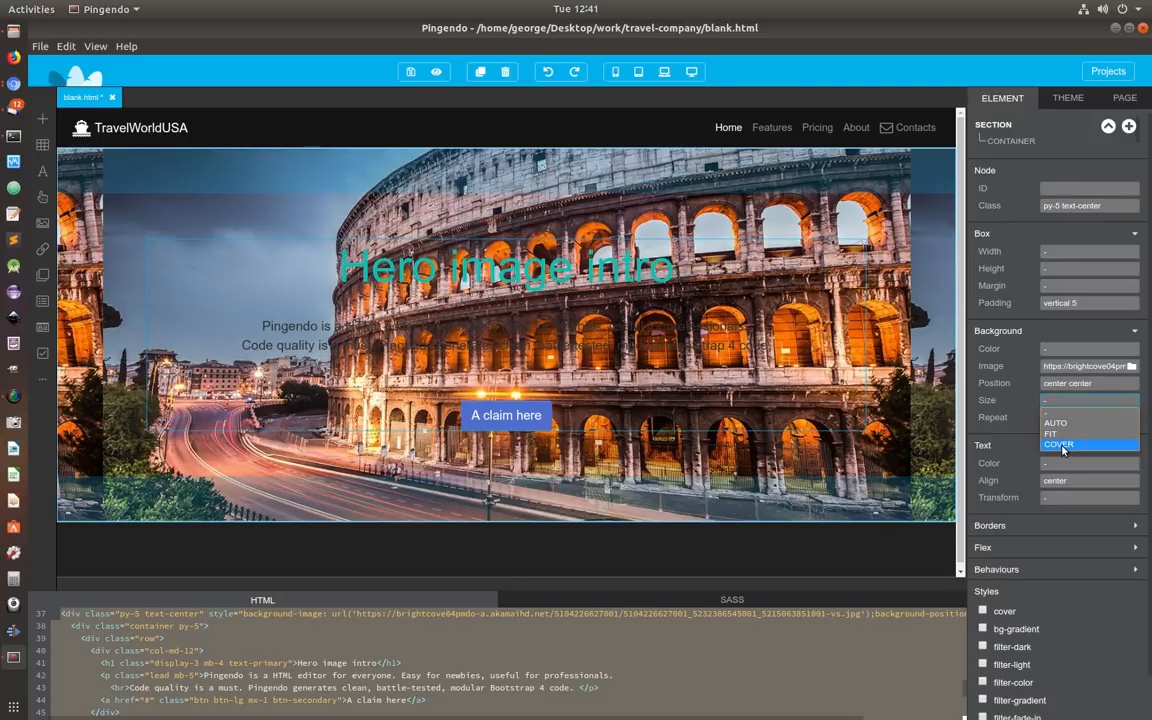
click(1062, 446)
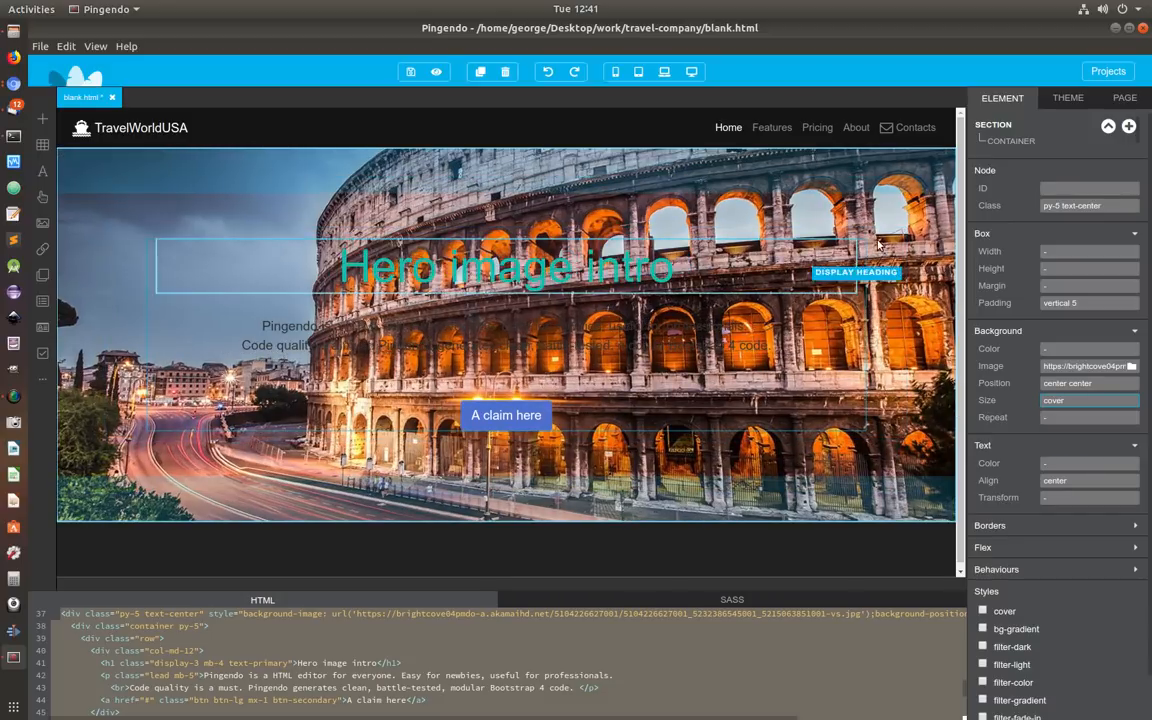
click(1063, 418)
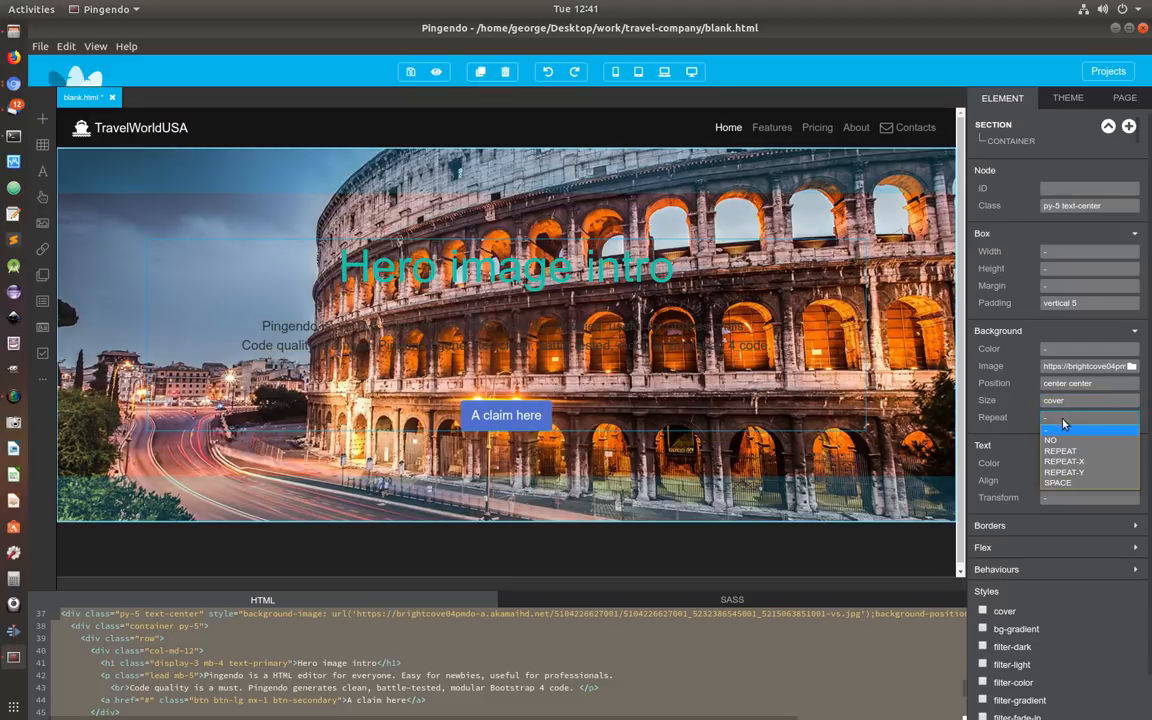
click(1061, 441)
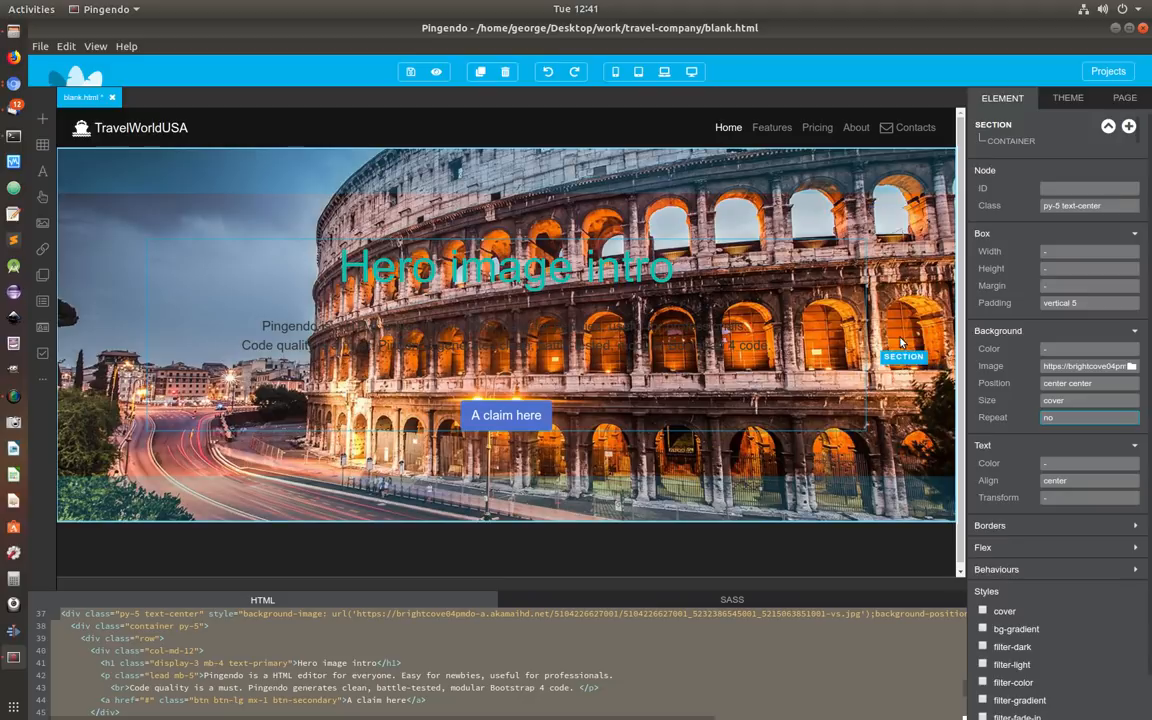
Step: Set the text color of the hero section's intro paragraph to light
click(307, 337)
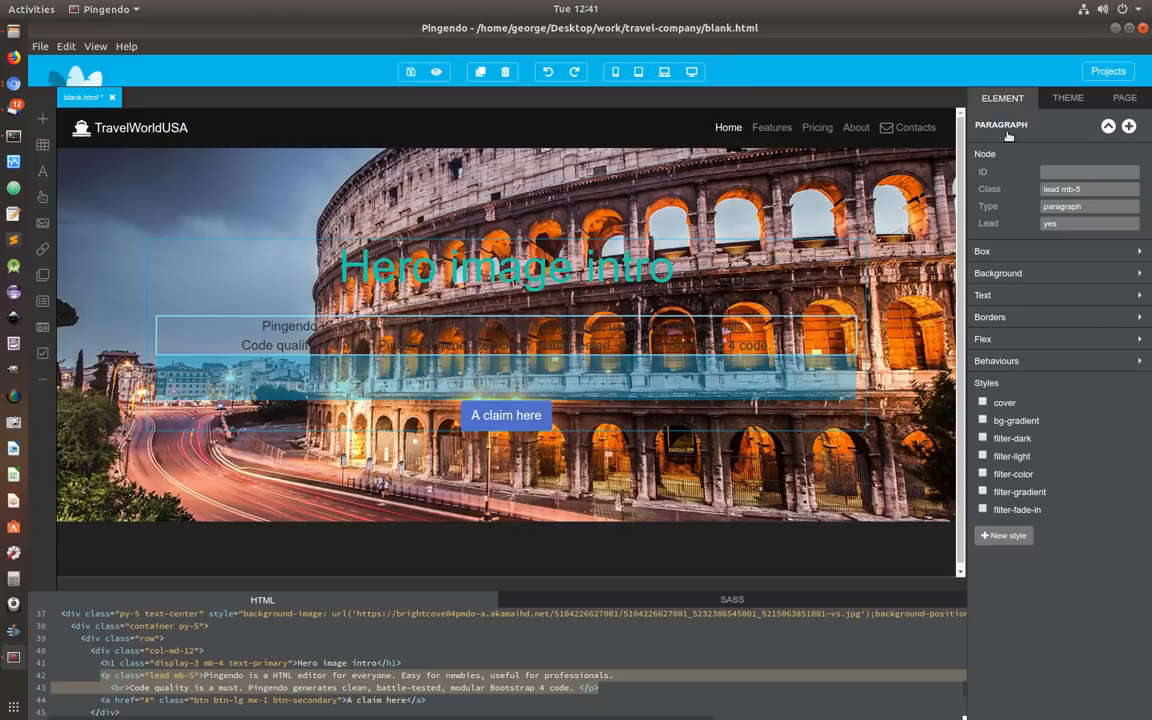
click(996, 296)
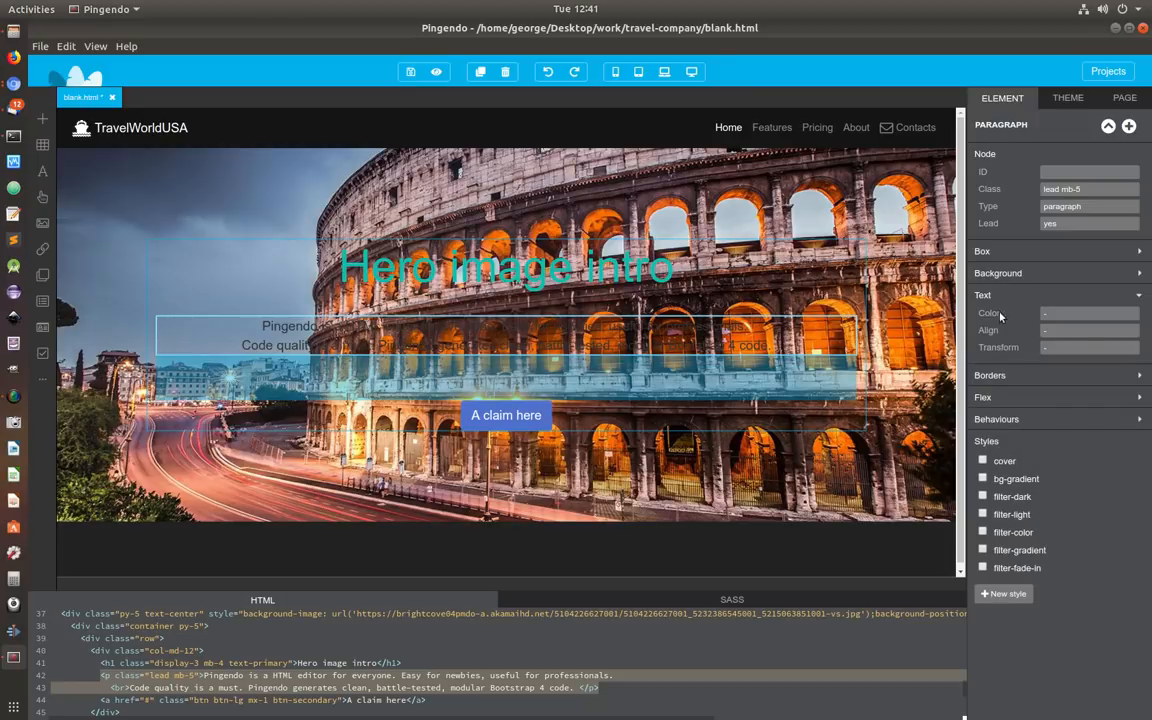
click(1093, 315)
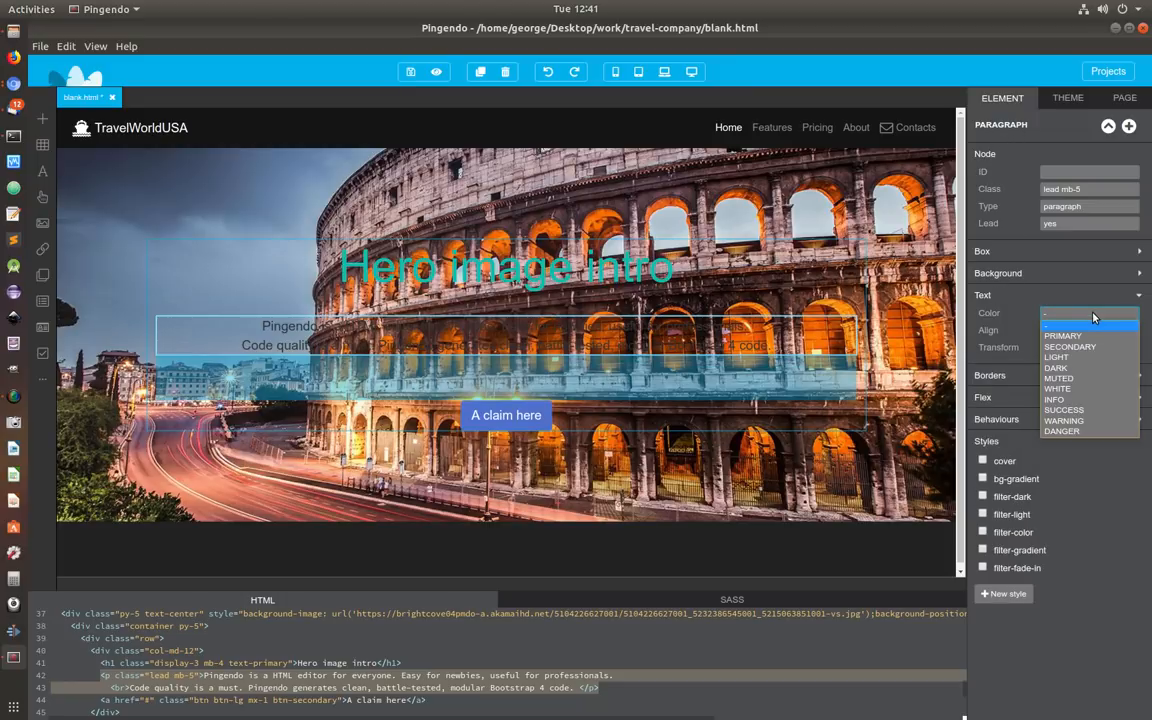
click(1066, 359)
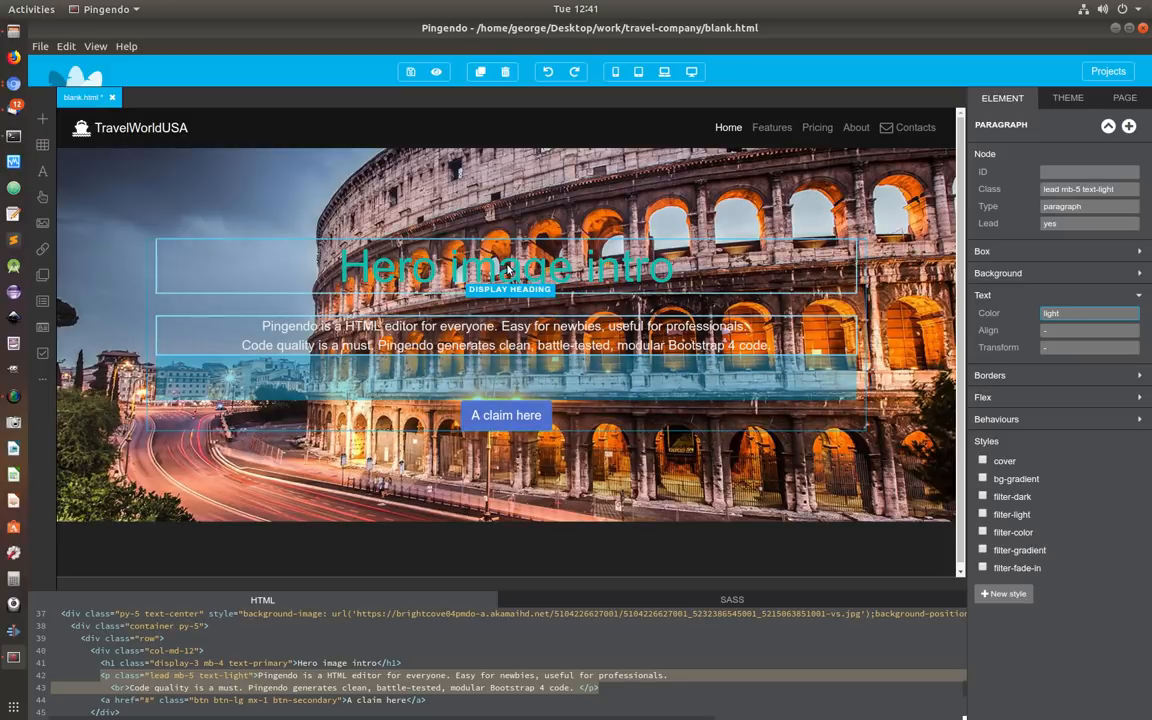
Step: Try the secondary text color on the Hero image intro heading, then set it to light
click(352, 277)
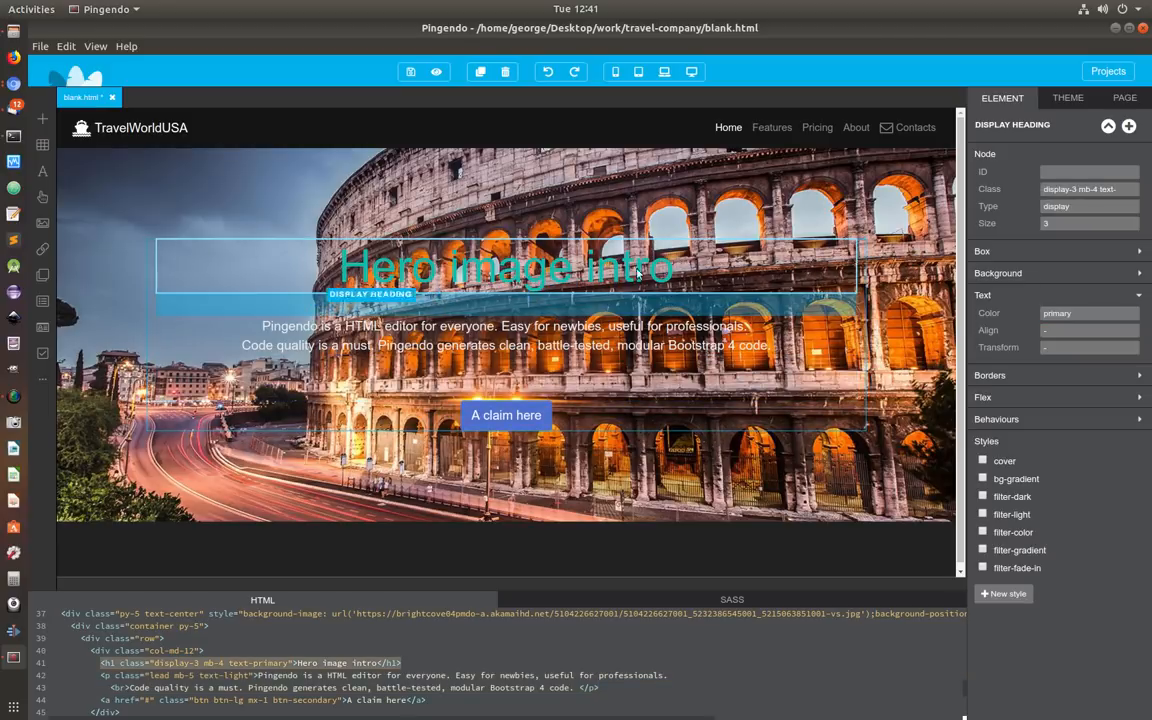
click(1097, 315)
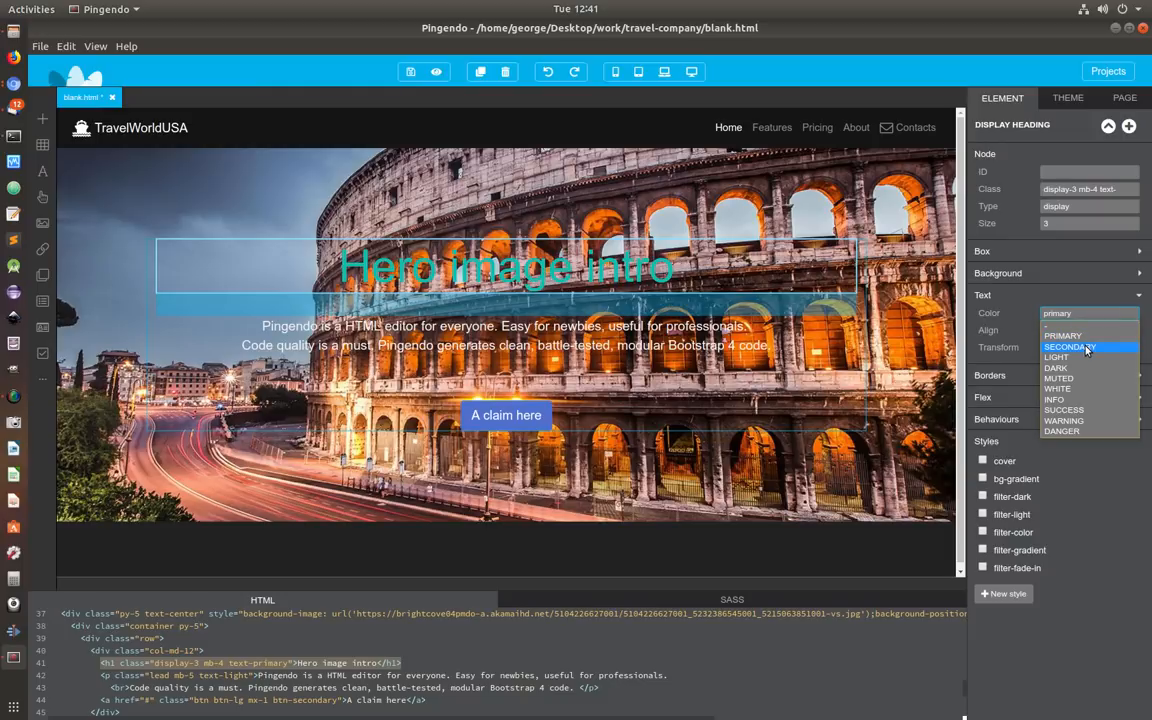
click(1086, 342)
click(1078, 315)
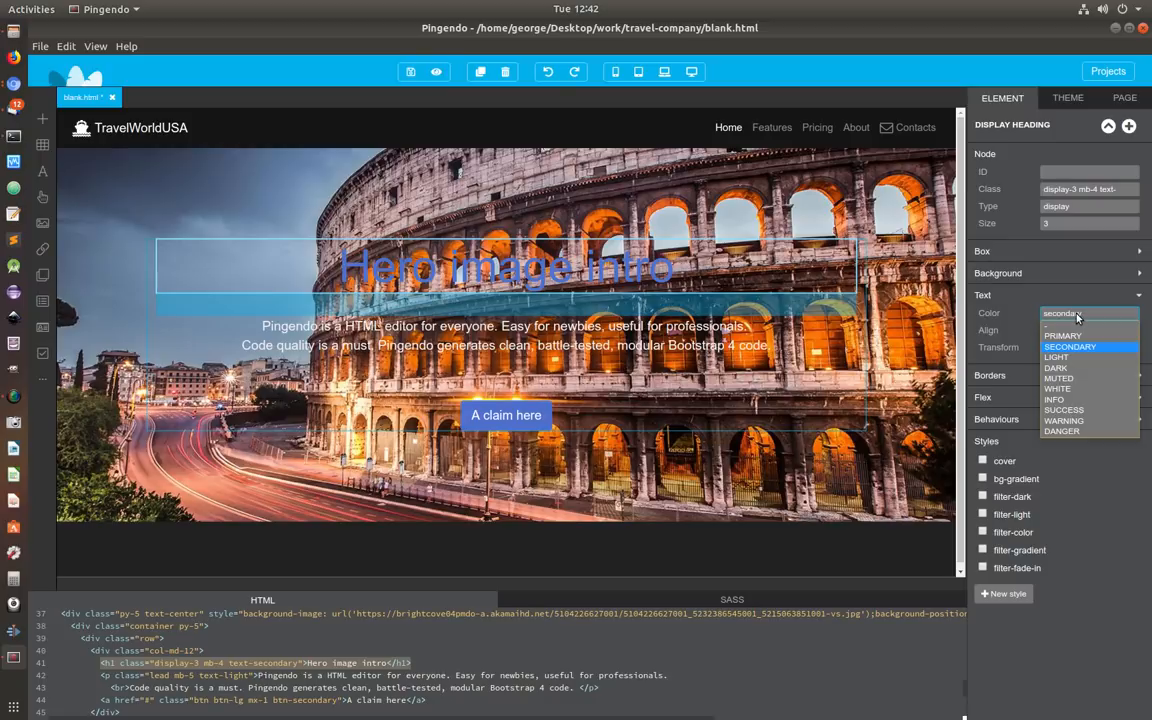
click(1080, 358)
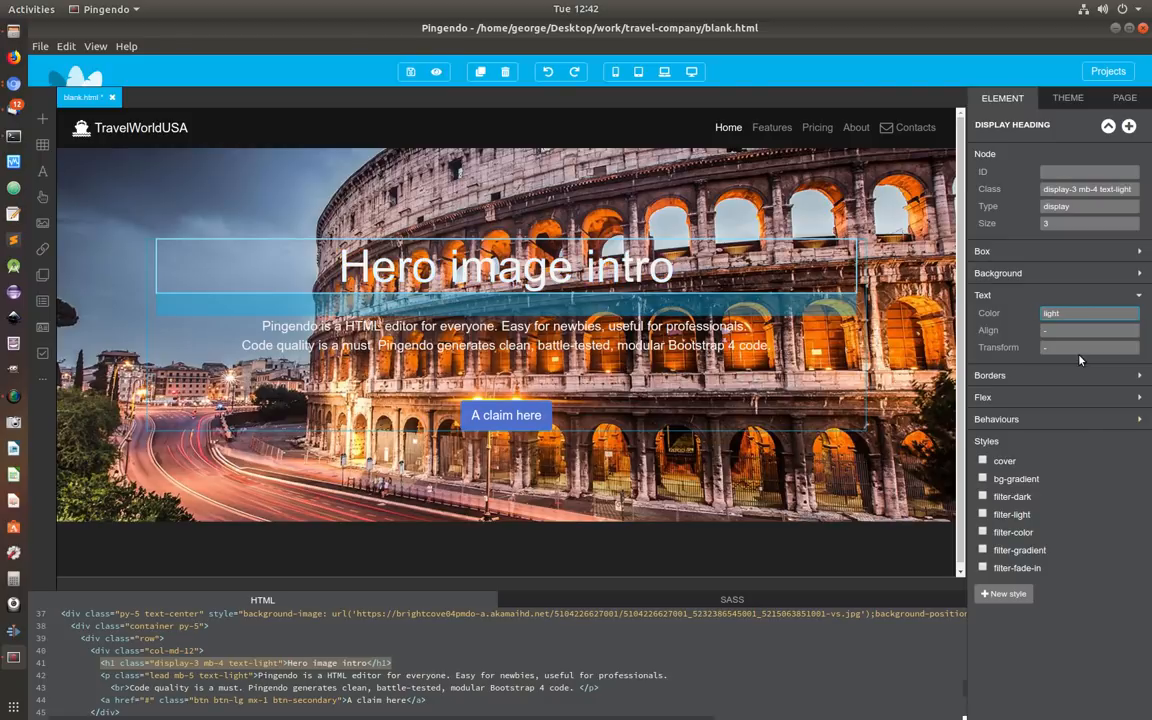
Step: Enlarge the hero heading by changing its display class to display-2
click(1074, 189)
key(BackSpace)
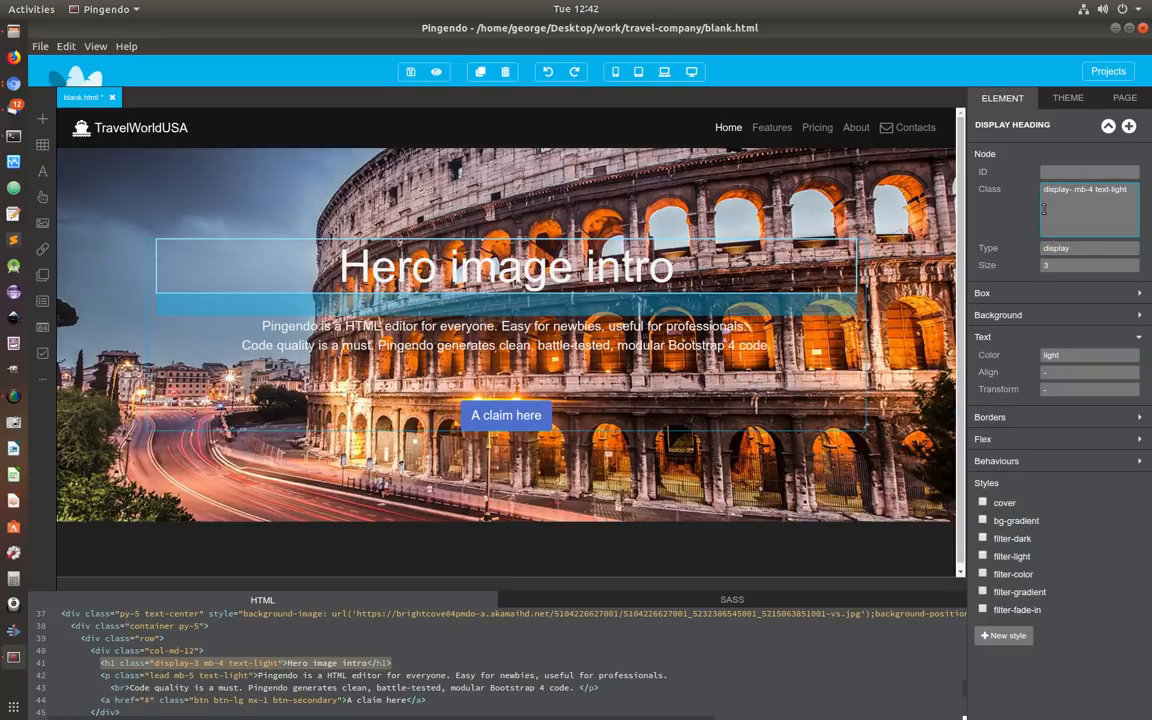
text(2)
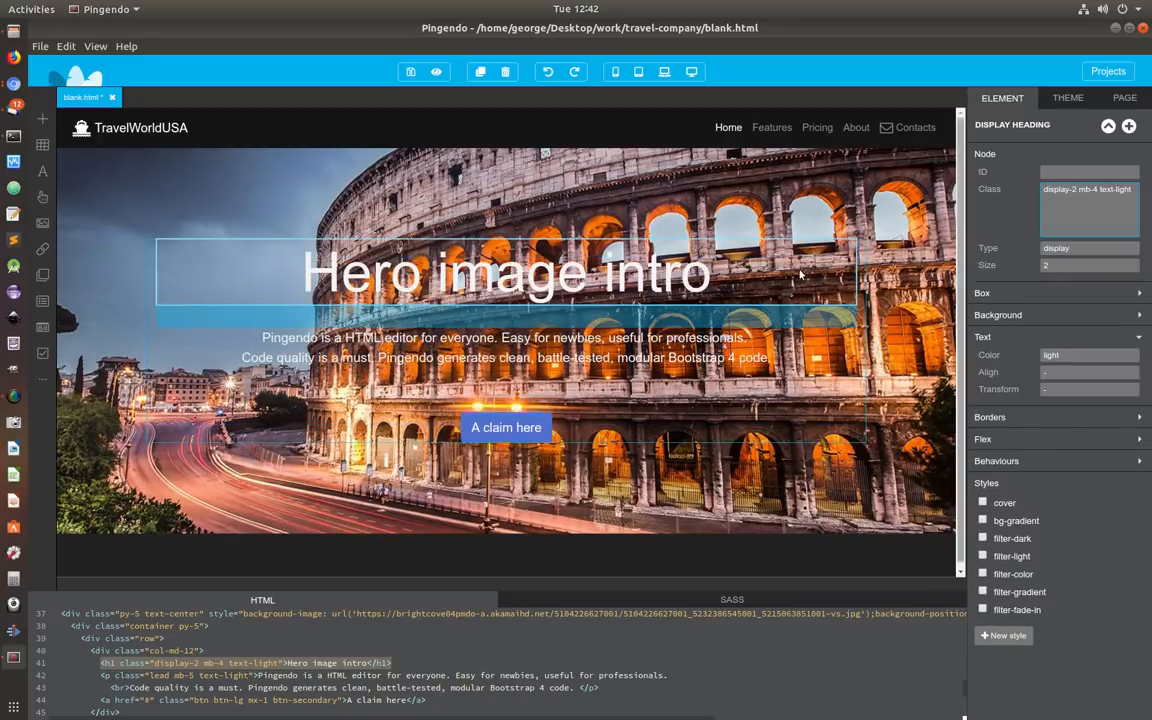
Step: Replace the hero button's A claim here text with "Book Tour Now"
double_click(505, 430)
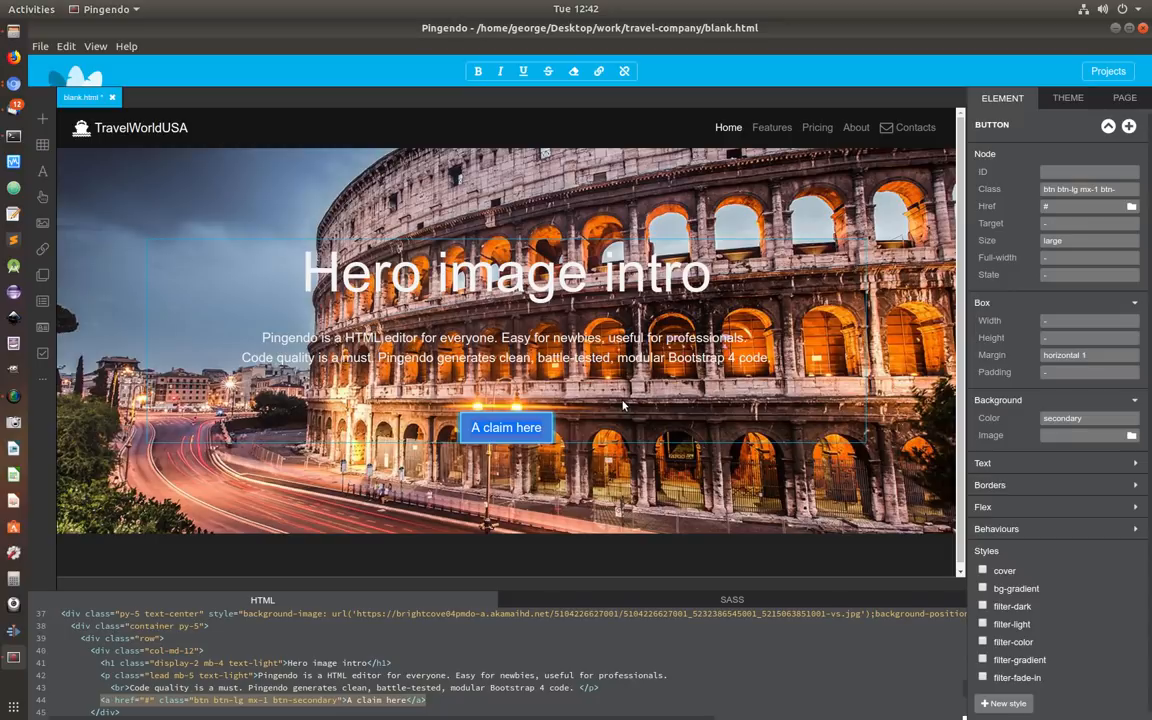
key(BackSpace)
text(Book Tour Now)
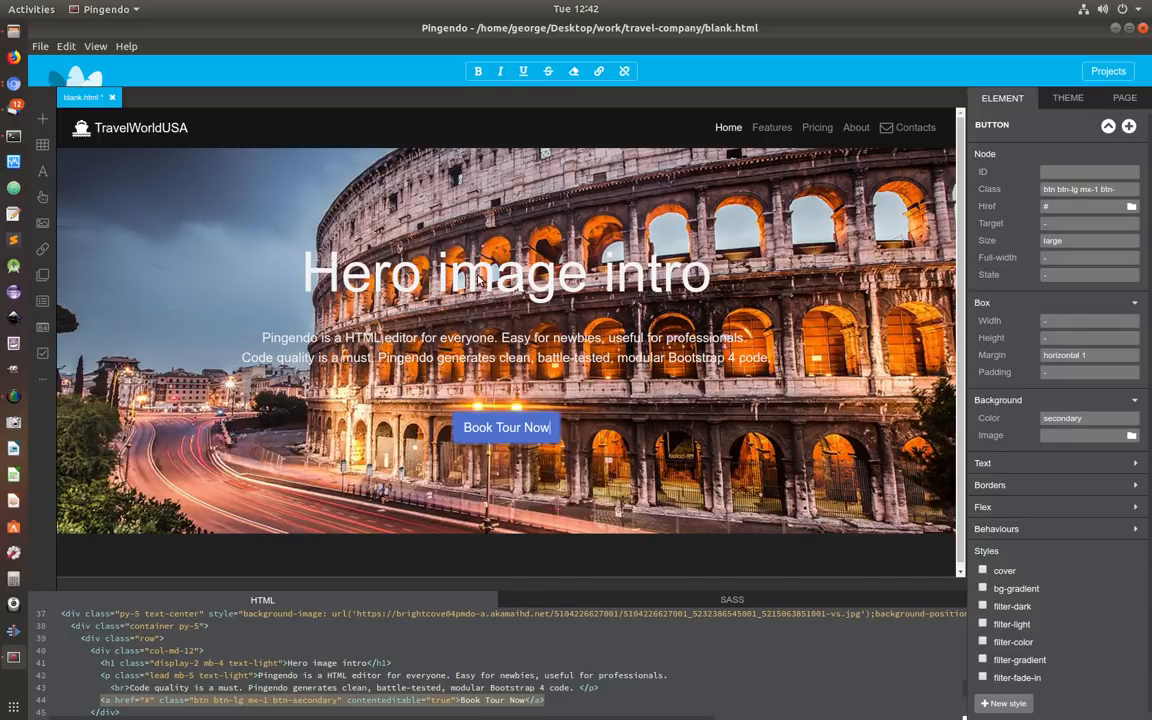
Step: Replace the hero heading's text with "Visit Historic Italy"
click(433, 253)
double_click(485, 278)
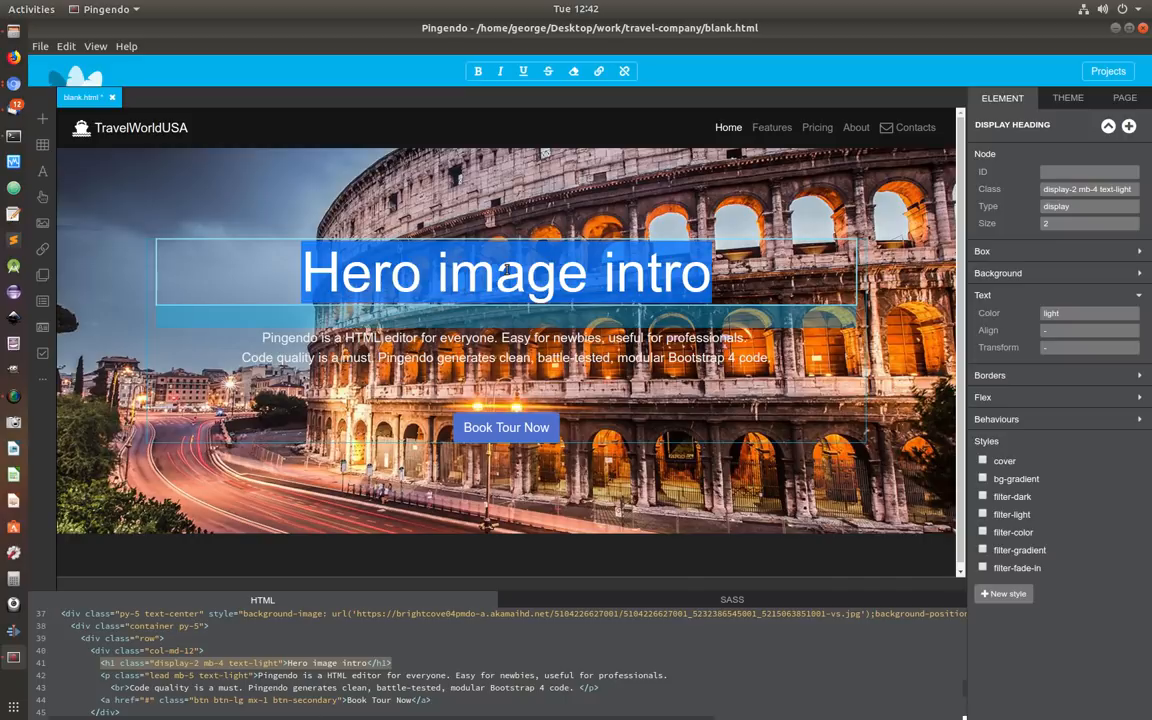
text(Visit)
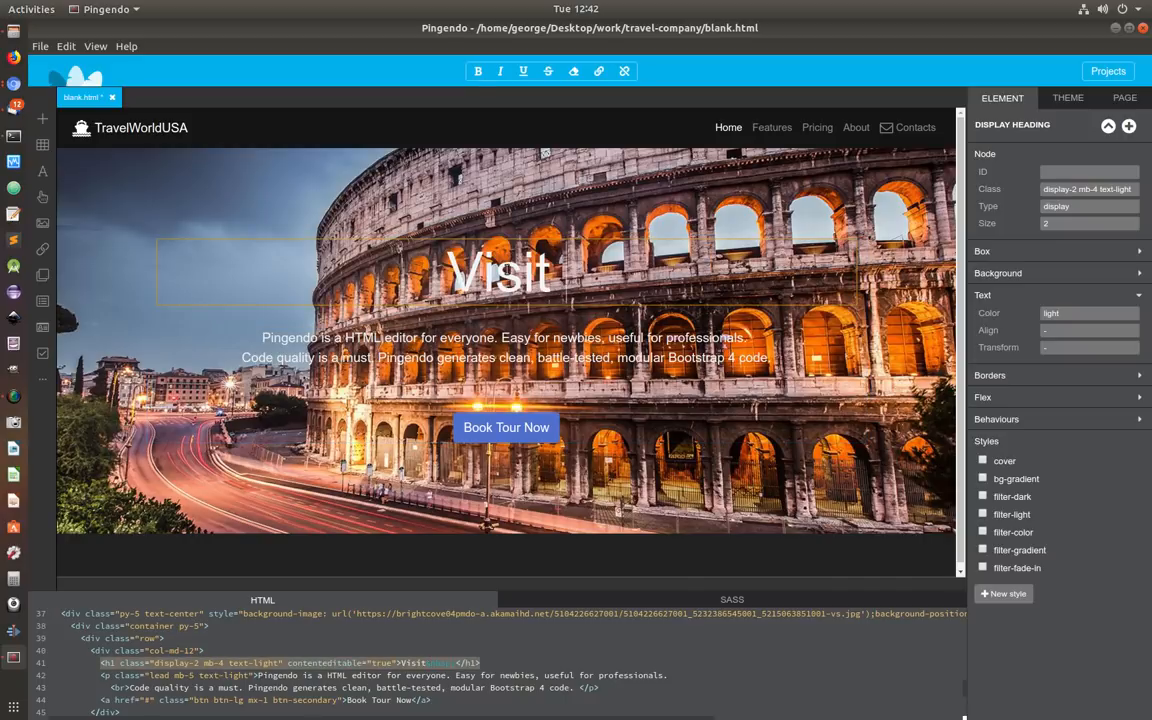
text( Italy)
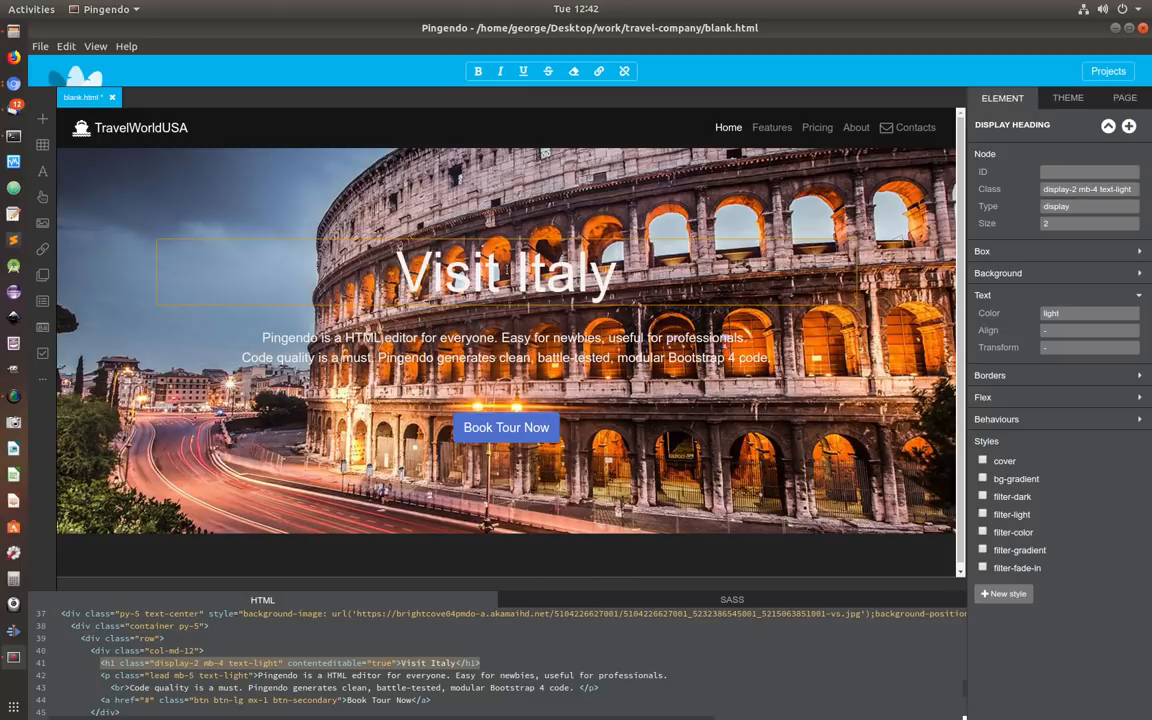
text(Histor)
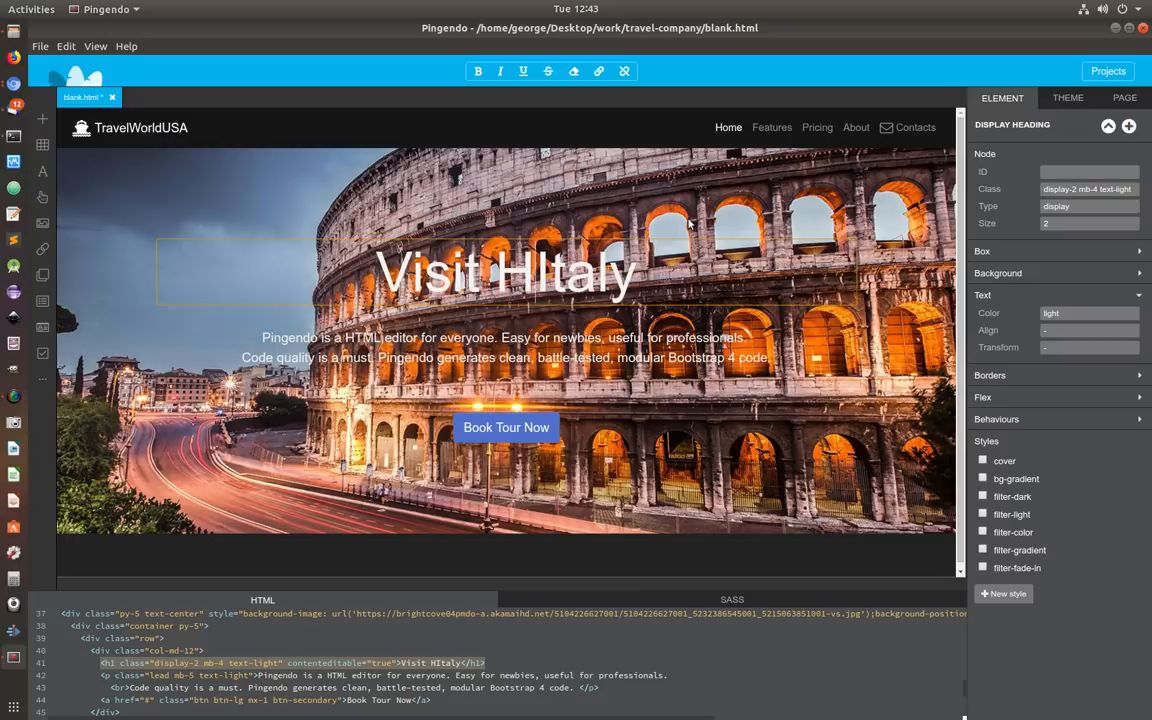
text(ic)
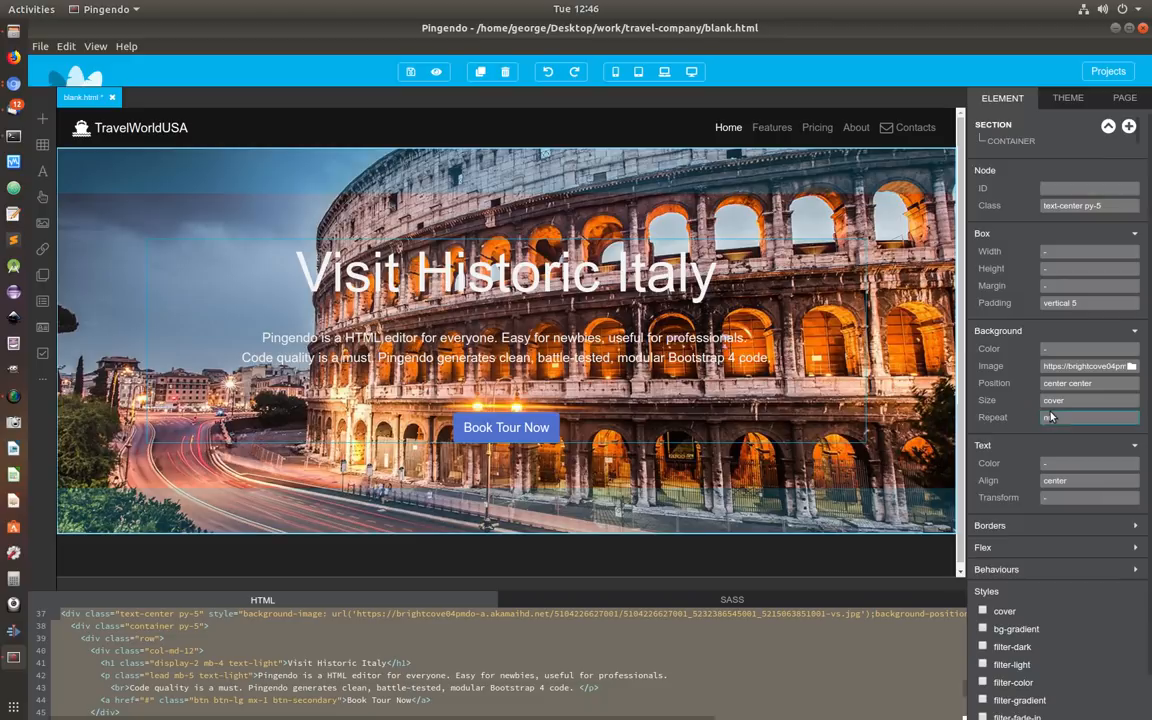
Step: Set the hero section's padding to vertical 2
click(995, 525)
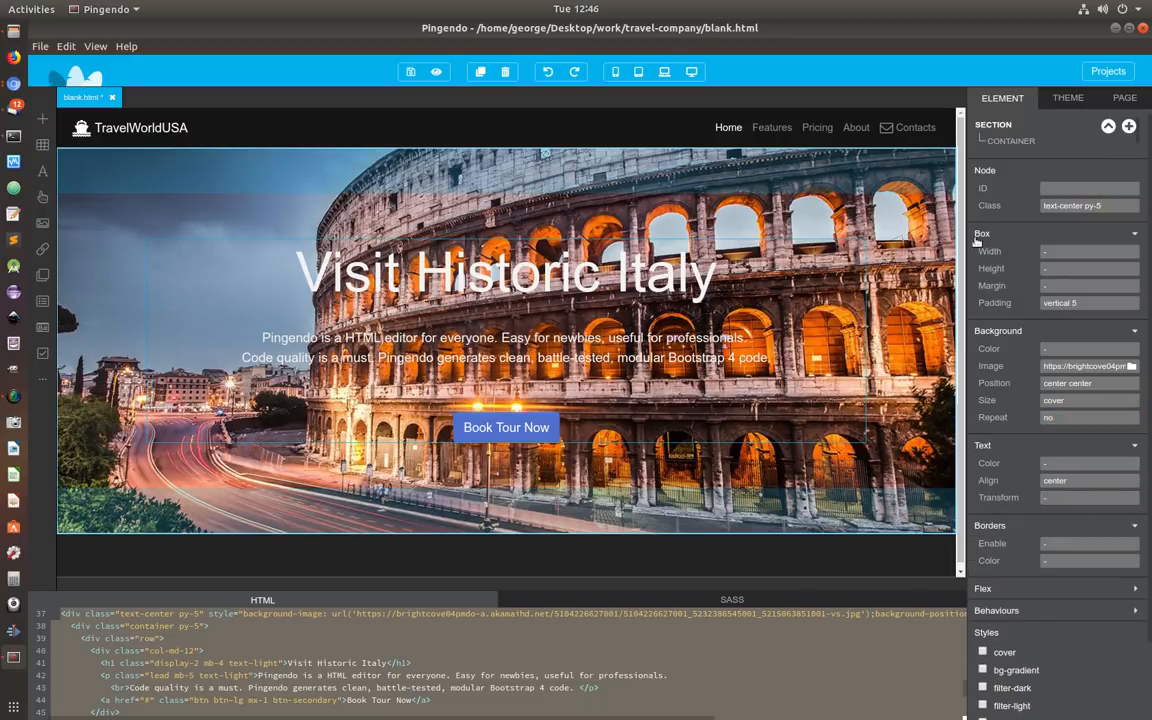
click(1051, 304)
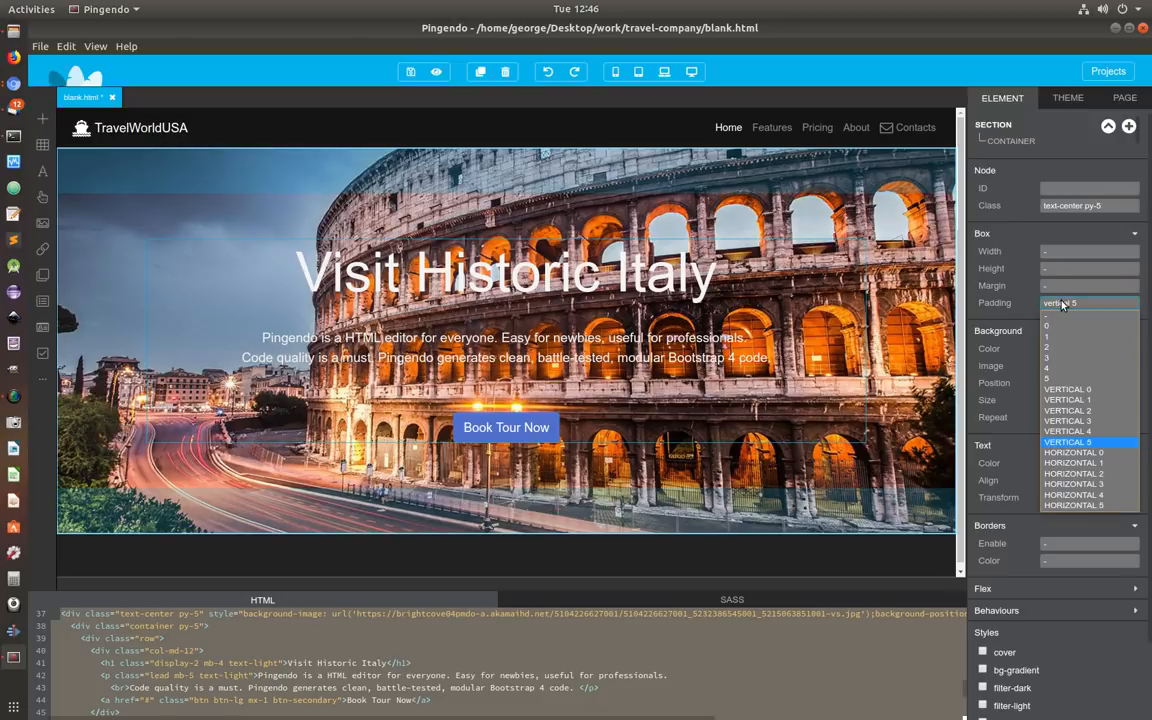
click(1076, 410)
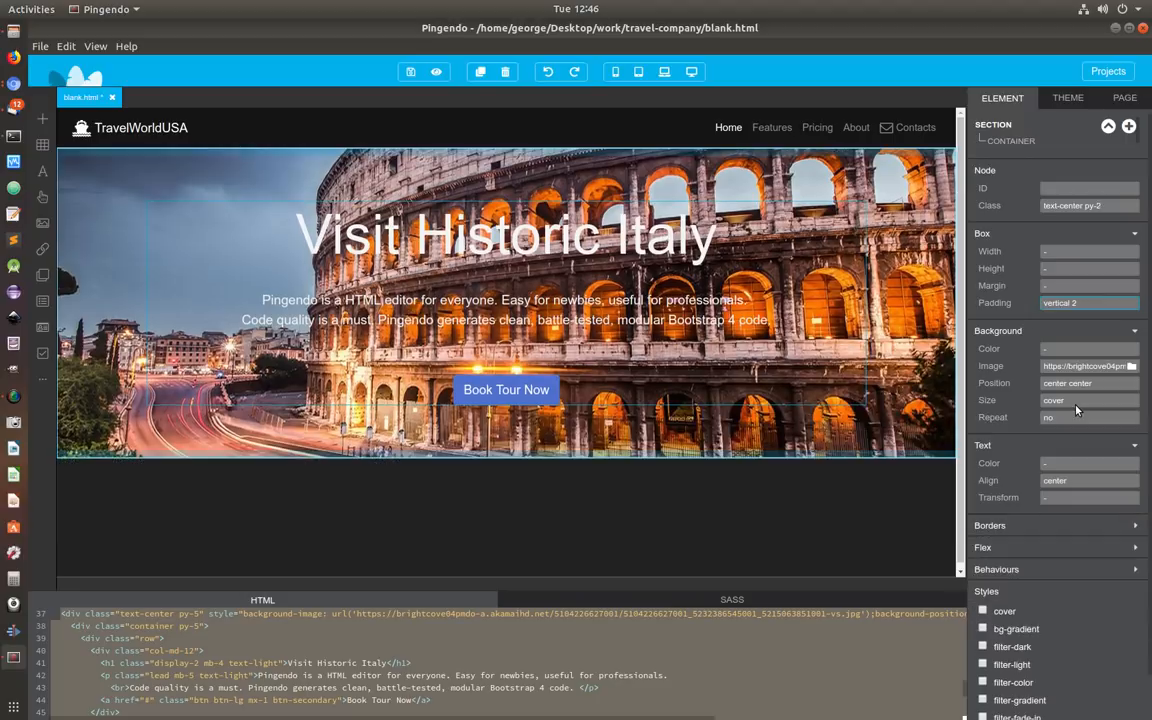
Step: Insert the article section with two image-and-text rows (Article subtitle #1 and #2) below the hero section
click(369, 602)
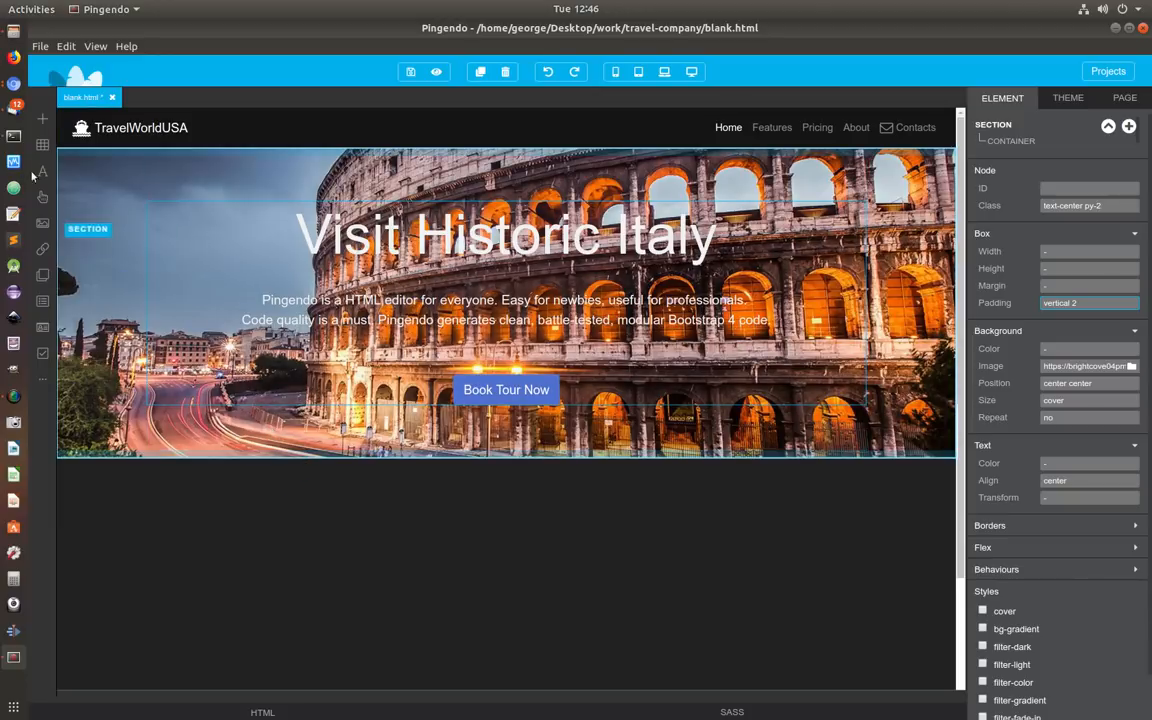
click(44, 121)
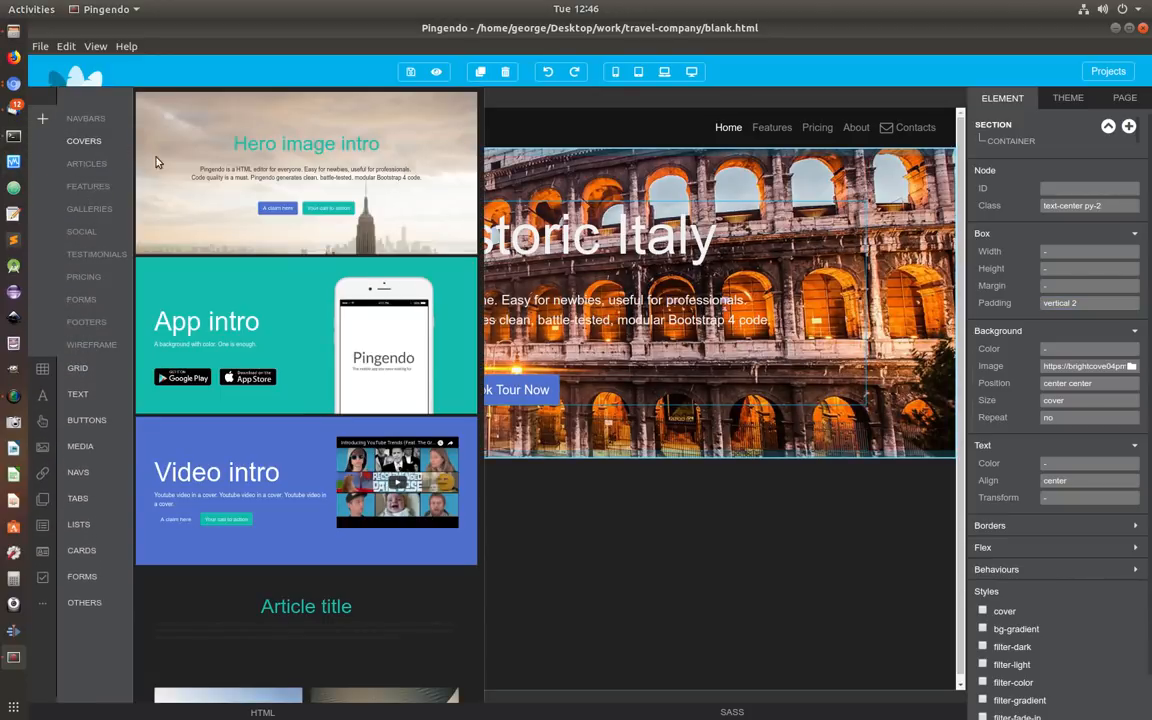
scroll(231, 296, down, 2)
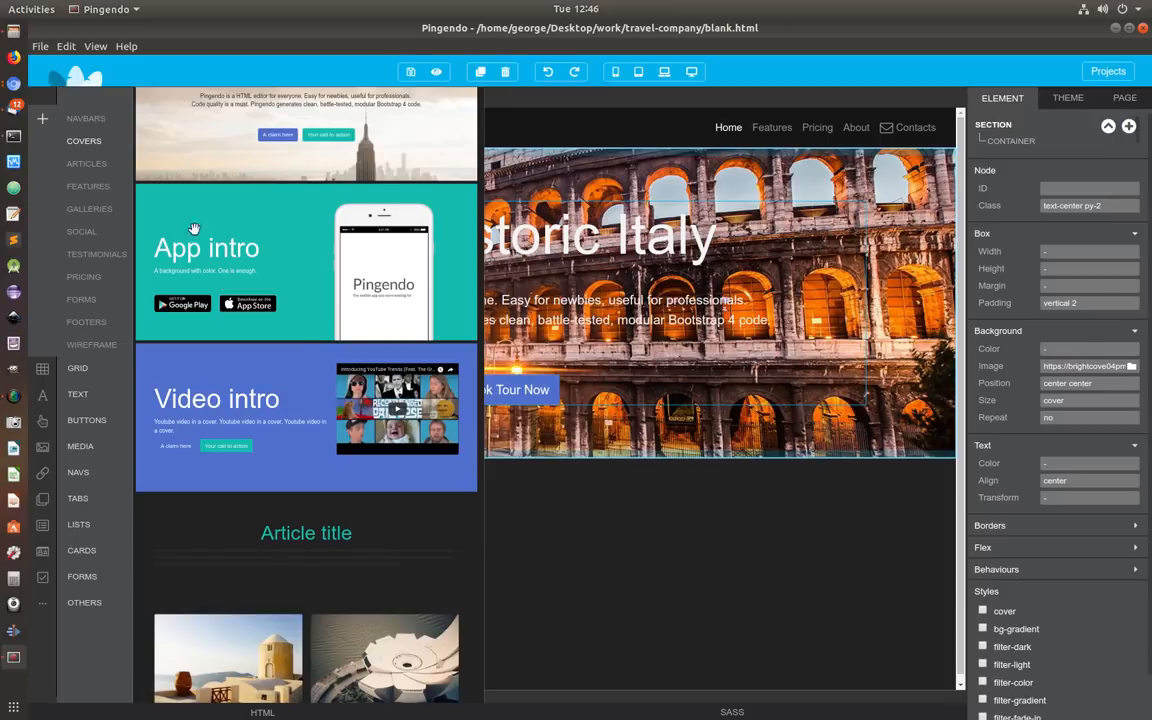
click(84, 164)
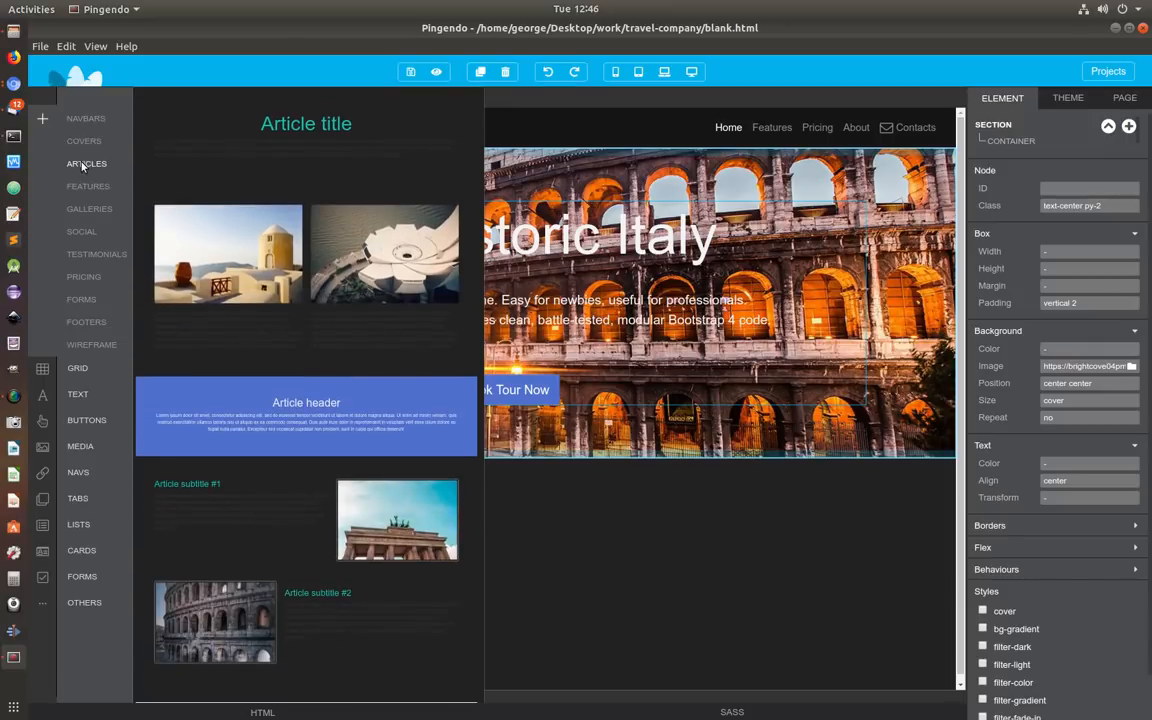
scroll(320, 408, down, 2)
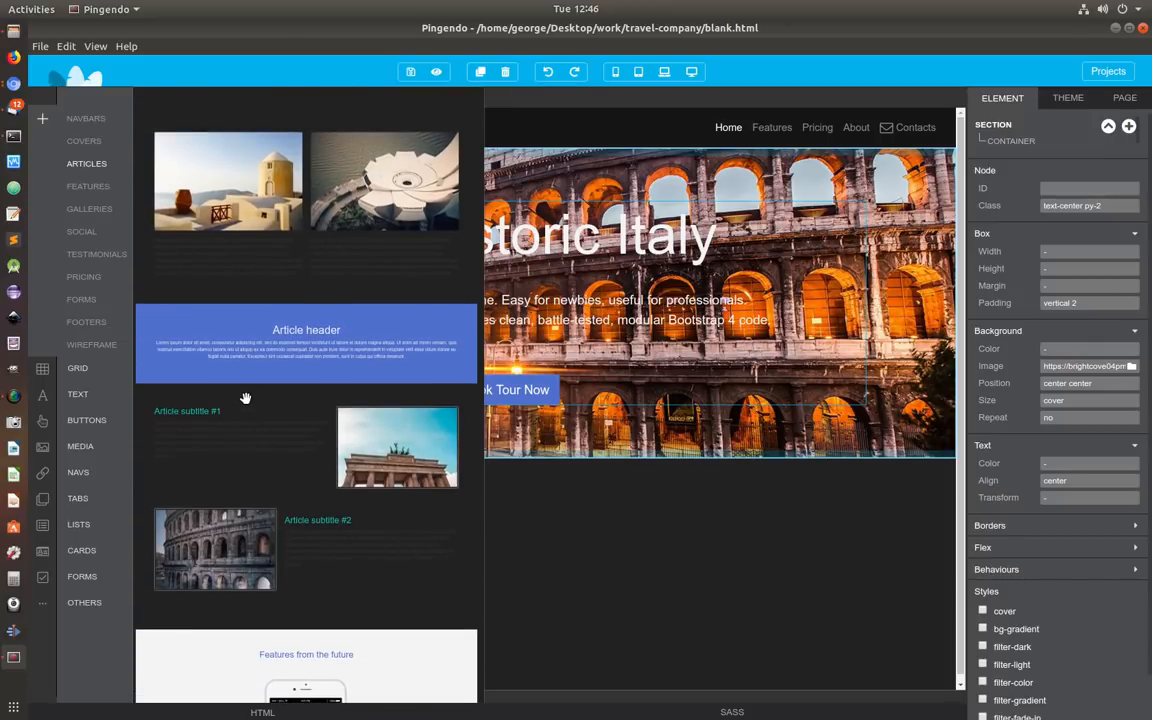
drag(255, 405, 381, 471)
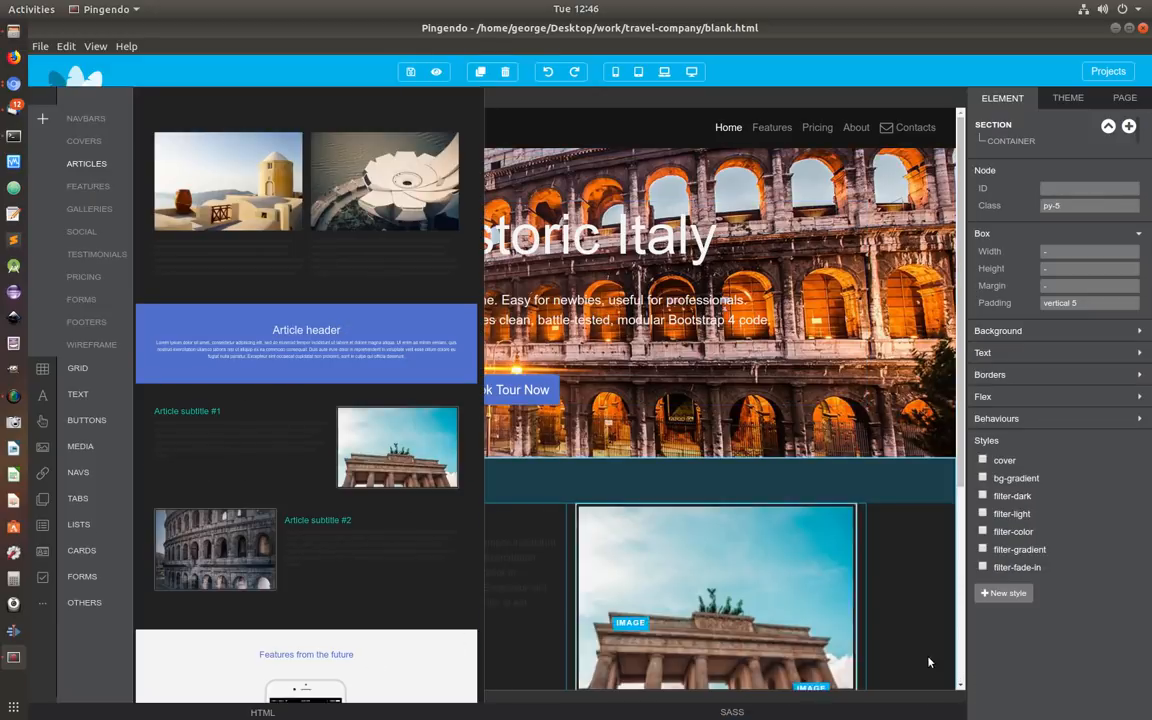
click(924, 618)
scroll(907, 567, down, 5)
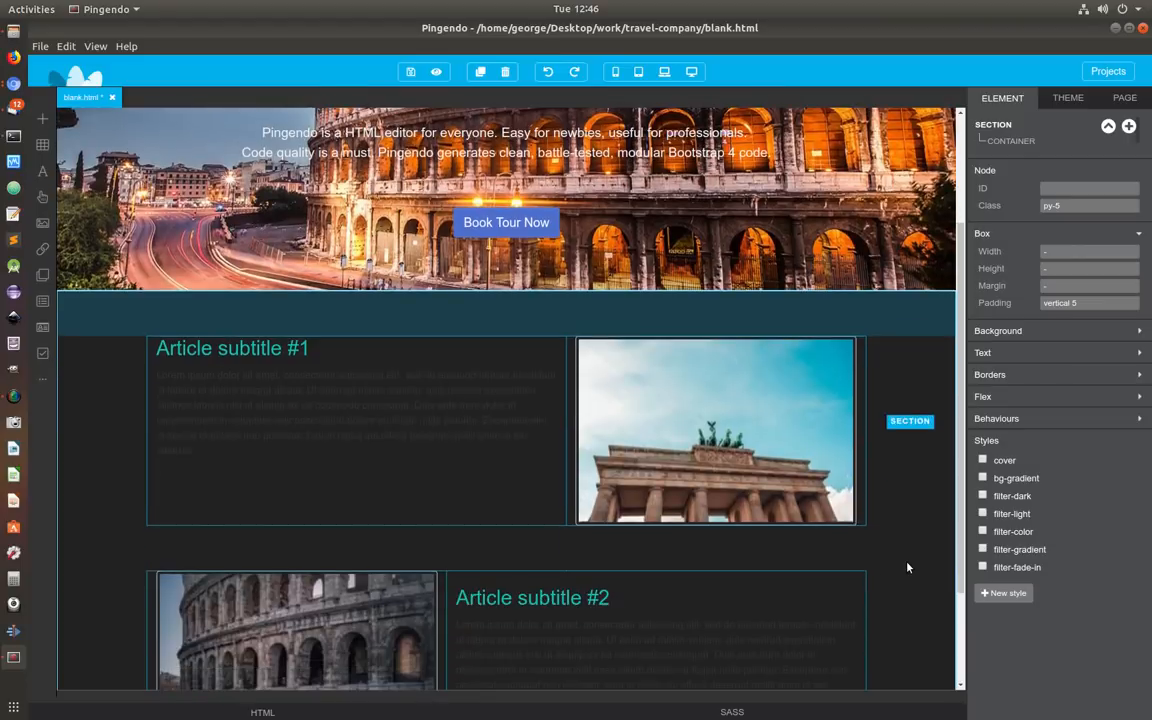
scroll(907, 567, up, 3)
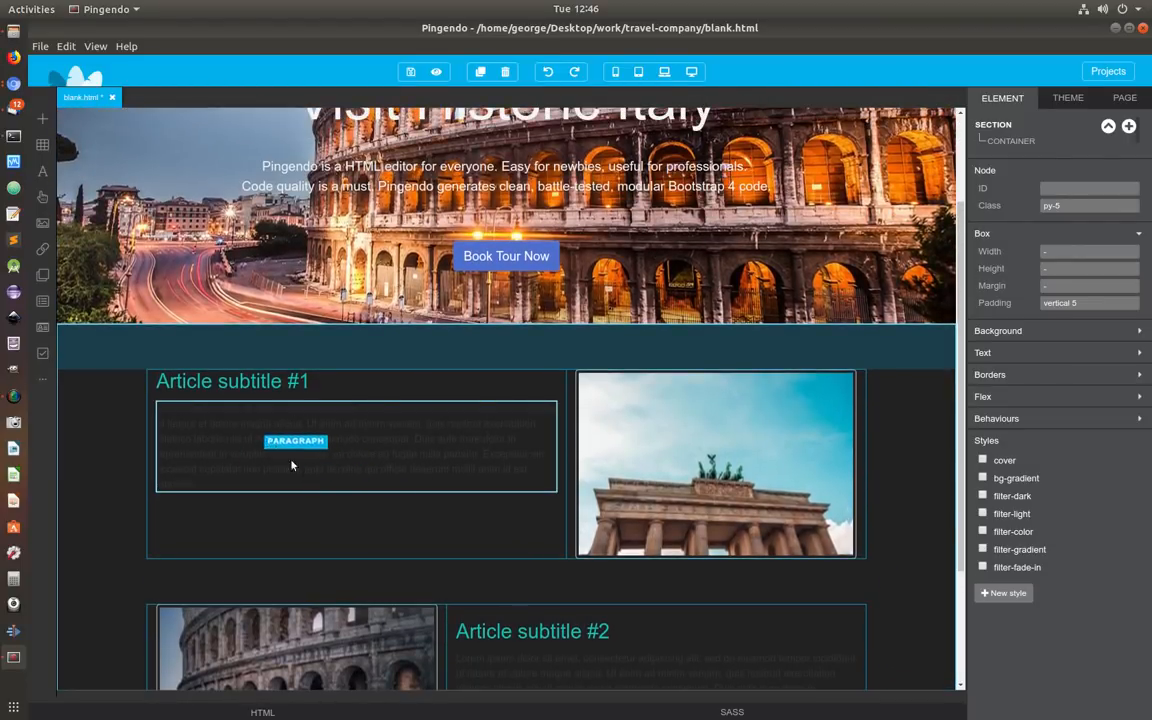
Step: Set the theme's base text color to white
click(1070, 98)
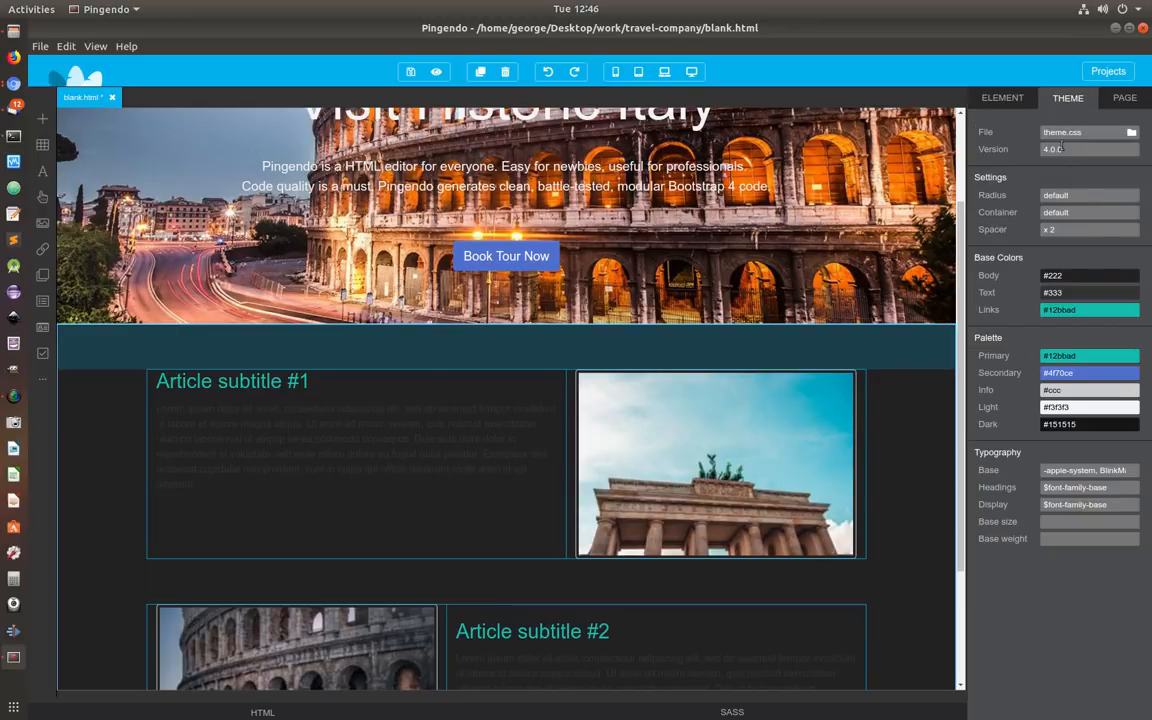
click(985, 293)
text(white)
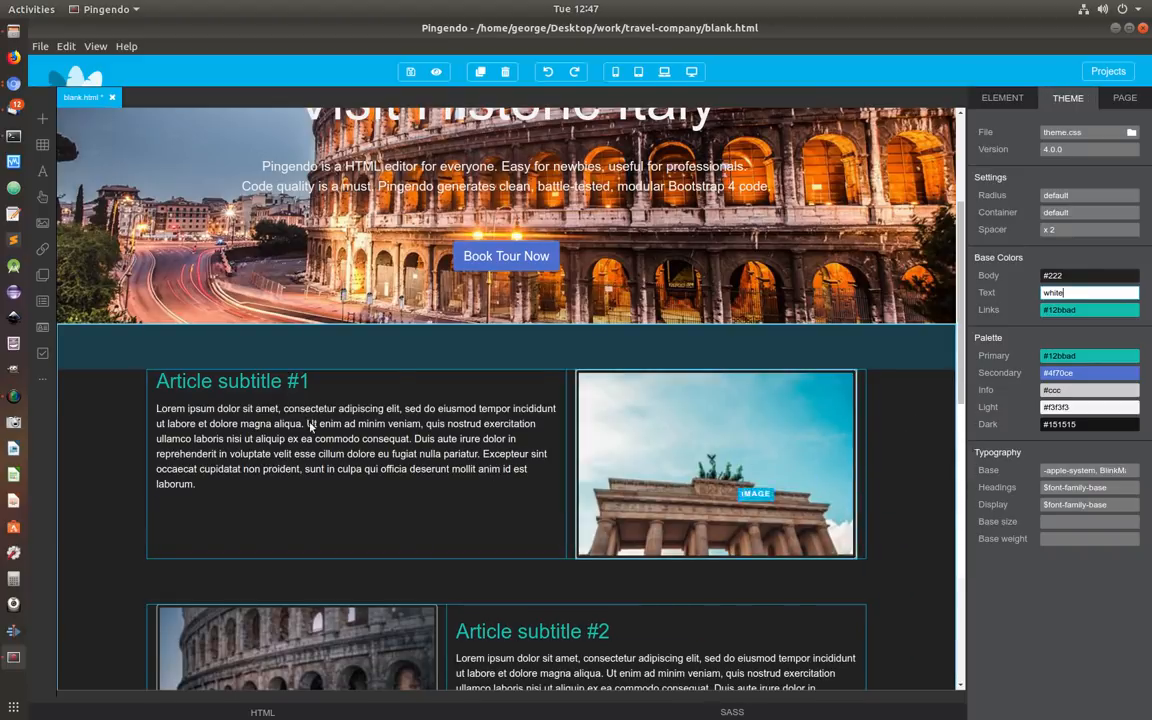
Step: Replace the headings Article subtitle #1 and Article subtitle #2 with "Visit Napoli" and "Visit Rome"
double_click(293, 381)
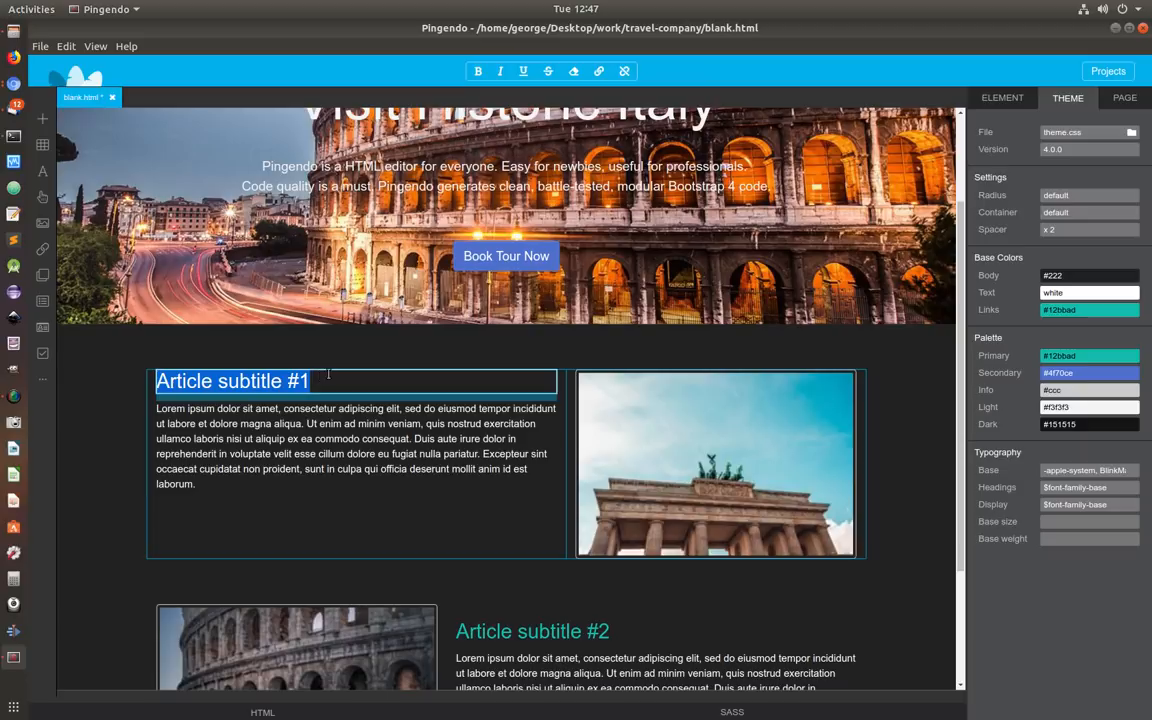
text(Visit)
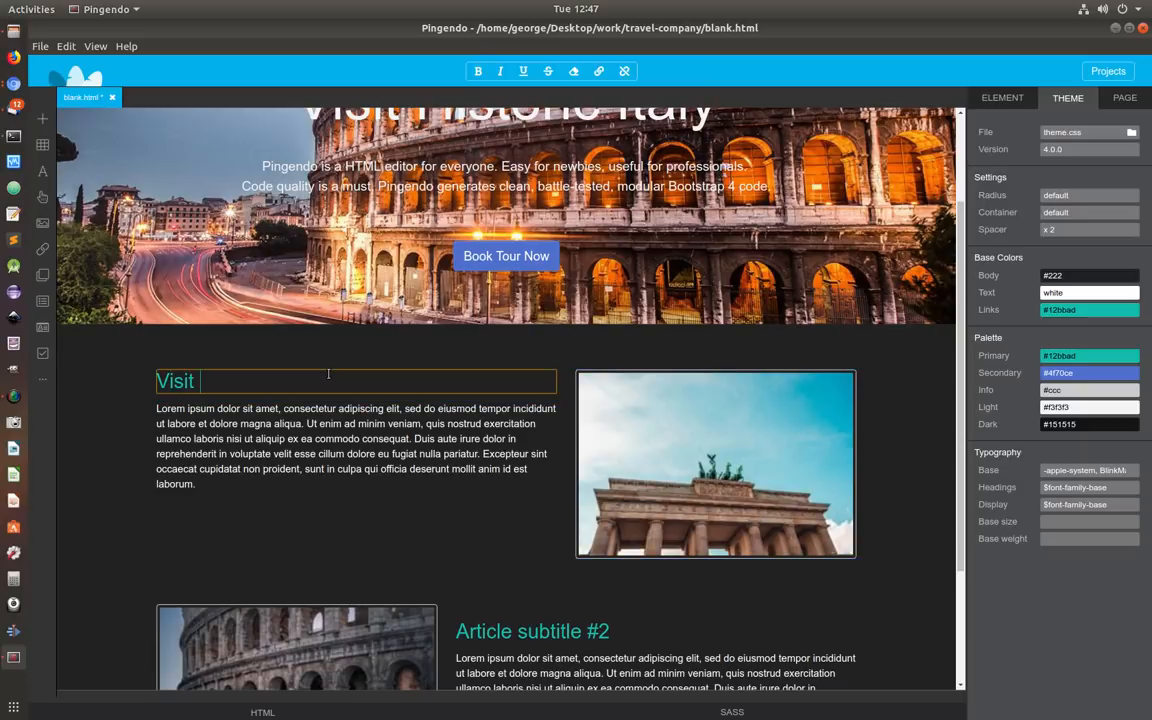
text( Napoli)
click(535, 634)
click(536, 631)
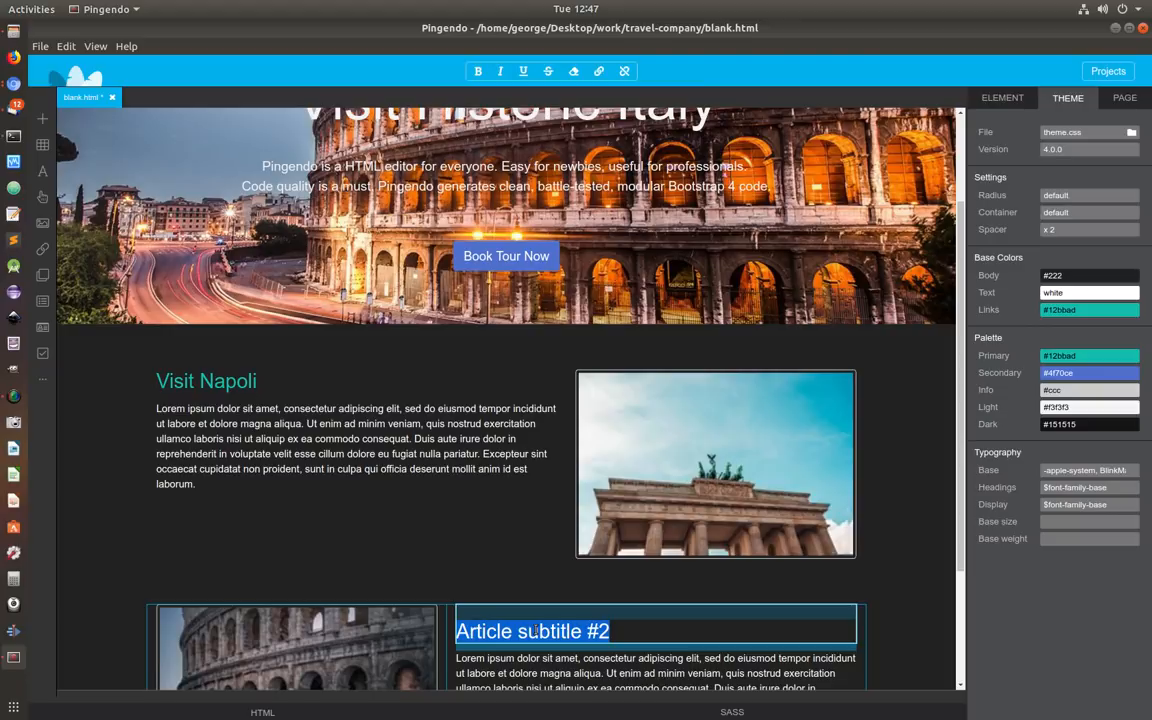
text(Visit Rome)
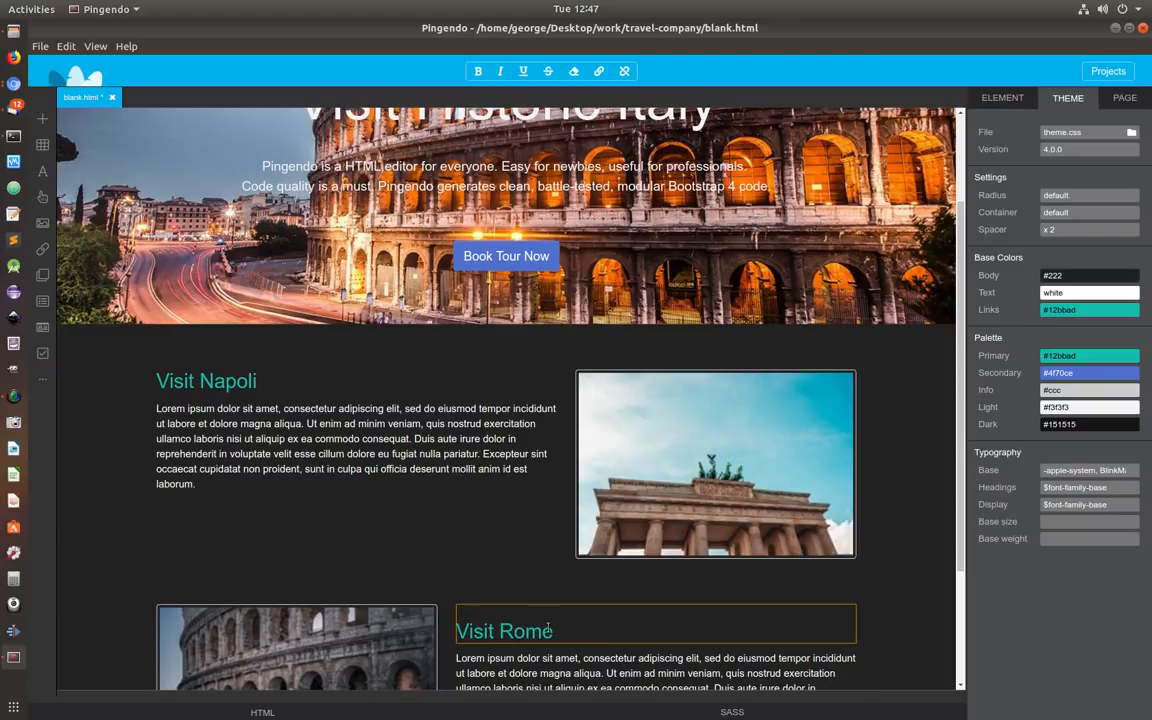
click(909, 493)
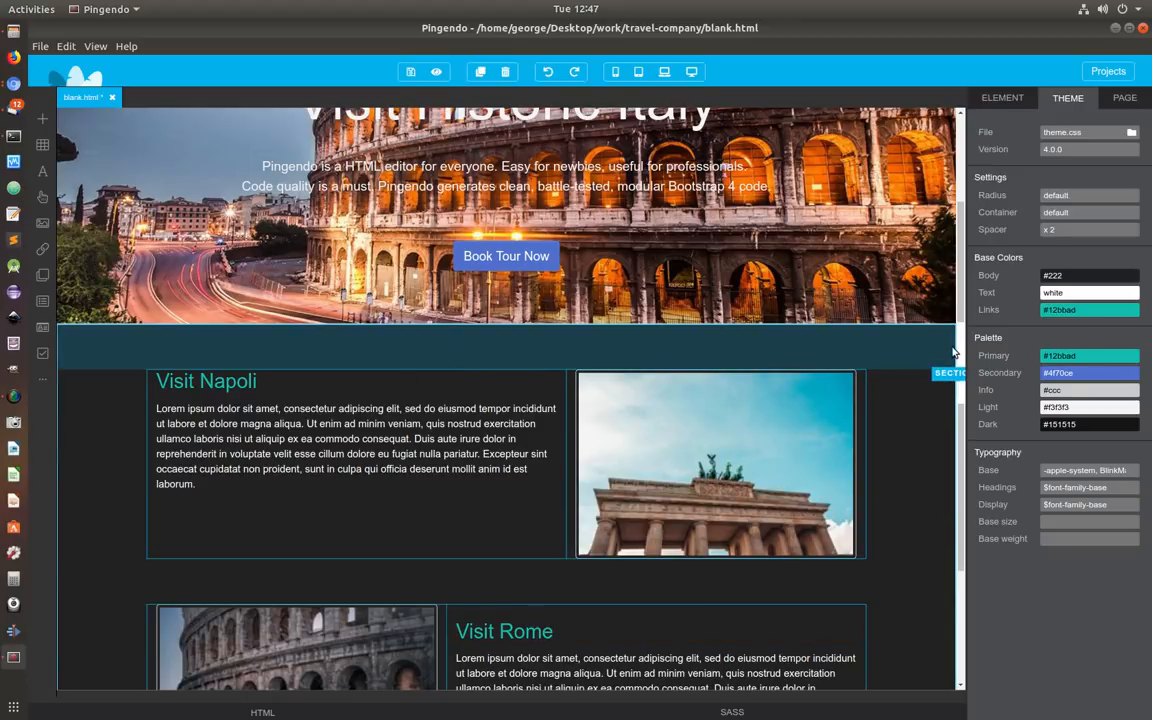
Step: Add an h1 heading "Travel Sites" in the HTML directly inside the article section's py-5 div, above its container, and save the page
scroll(963, 296, down, 1)
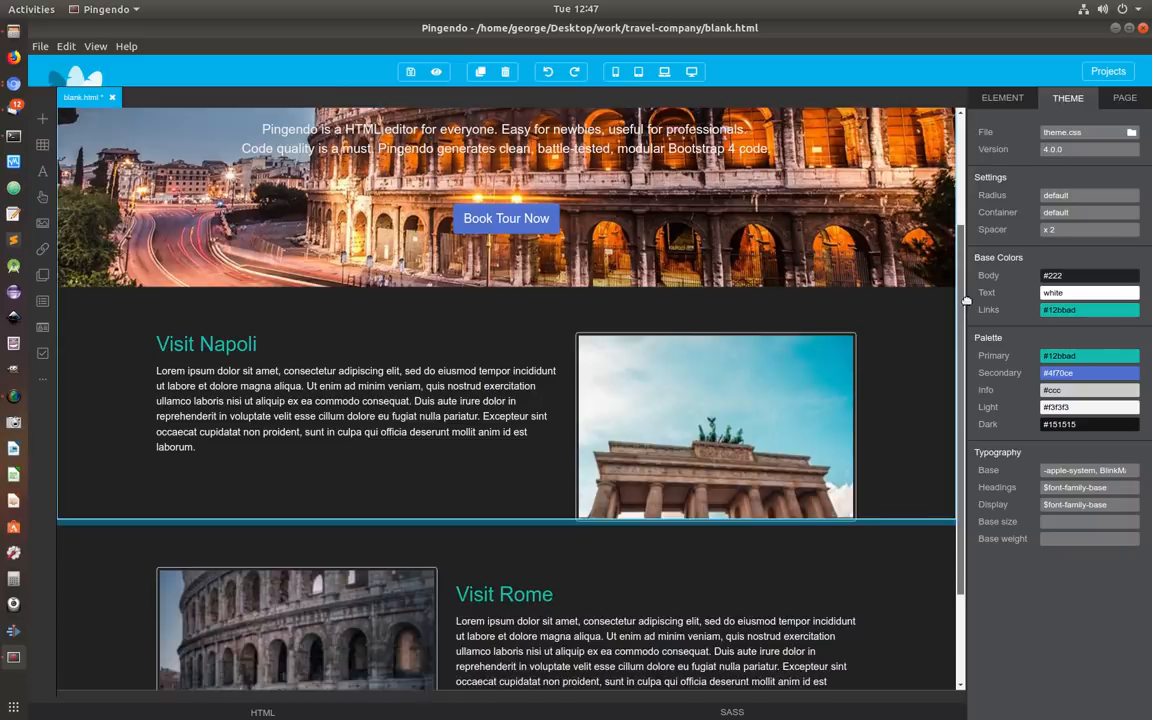
scroll(432, 349, up, 2)
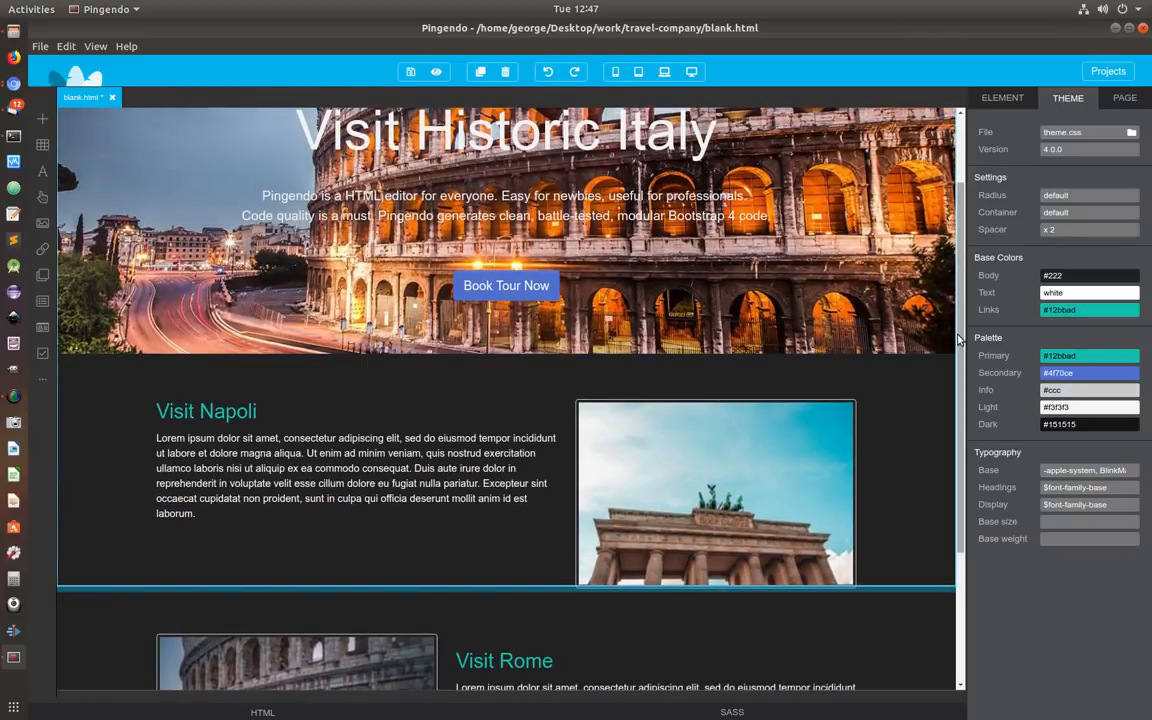
scroll(450, 420, down, 1)
scroll(450, 423, up, 2)
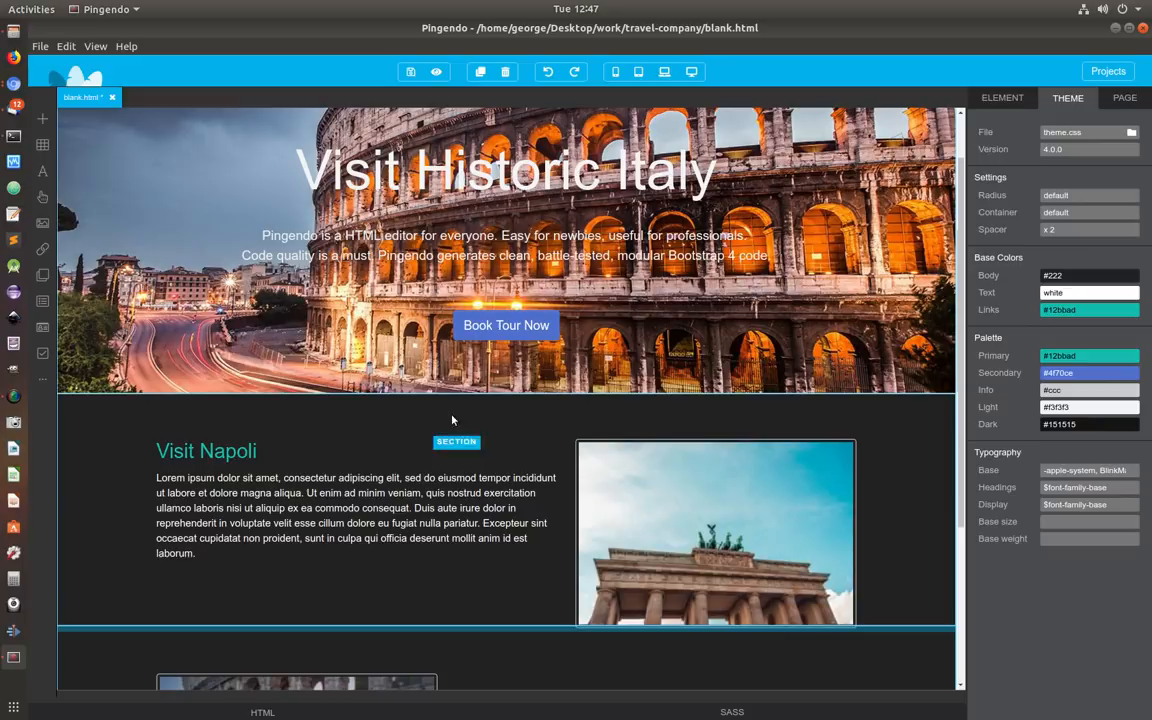
scroll(586, 480, down, 3)
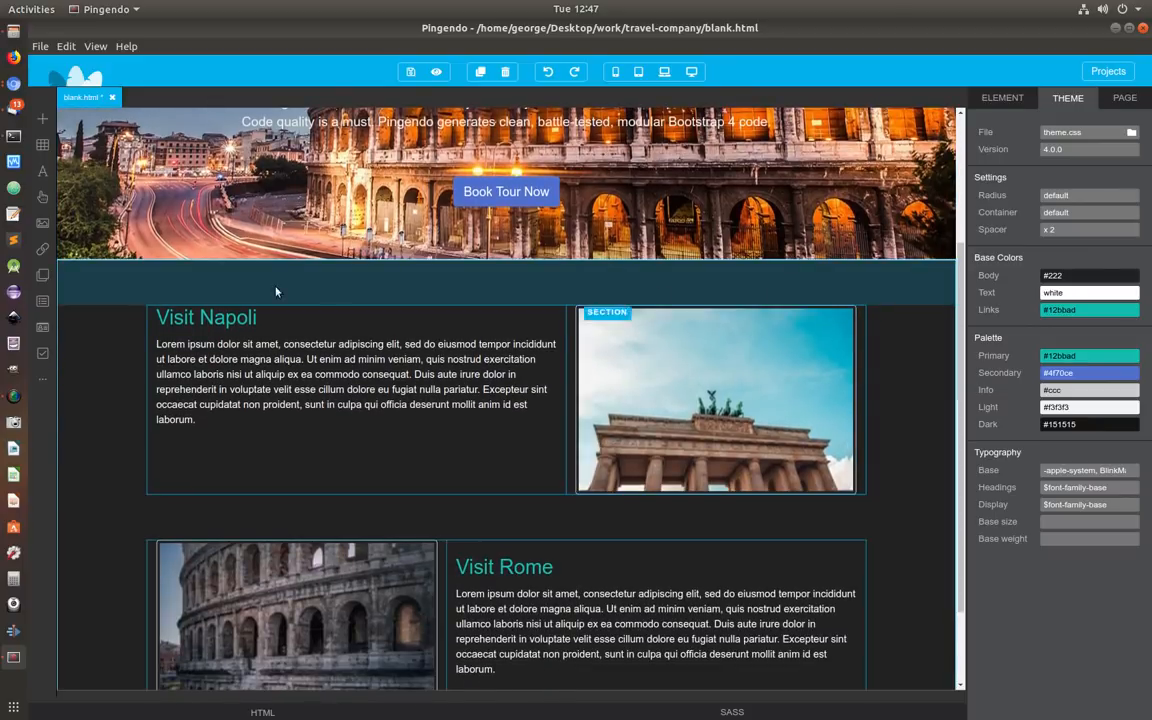
drag(360, 675, 338, 350)
scroll(856, 172, down, 2)
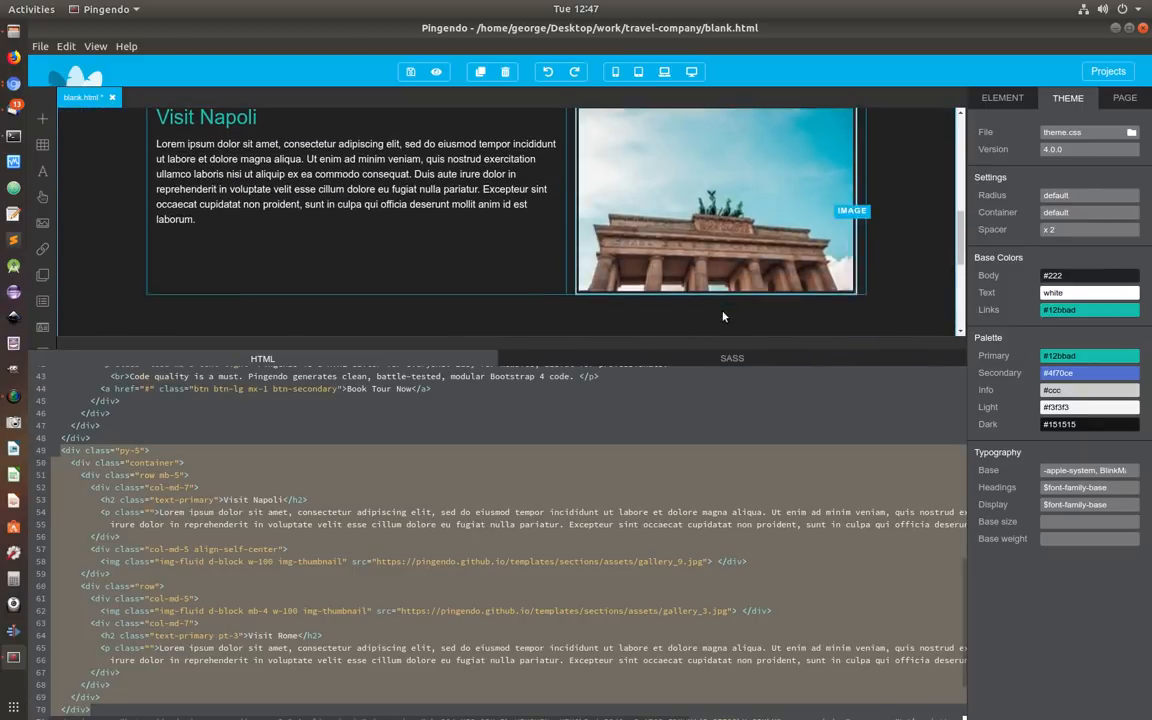
click(150, 451)
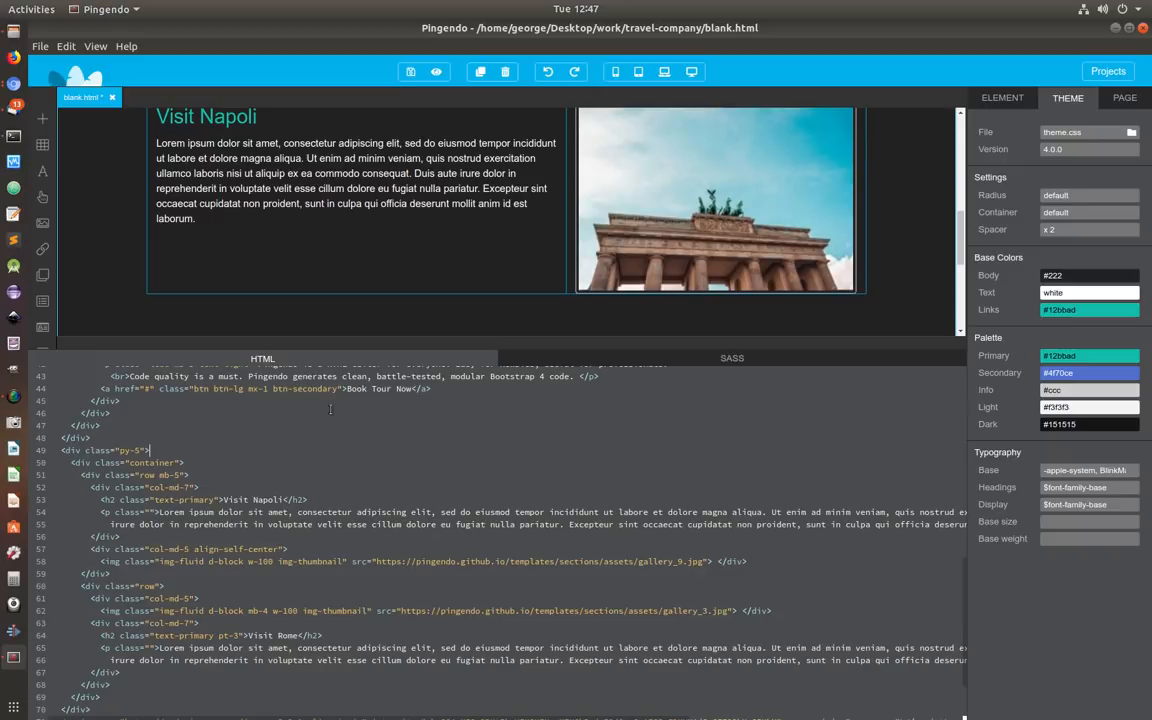
key(Return)
text(<h1> )
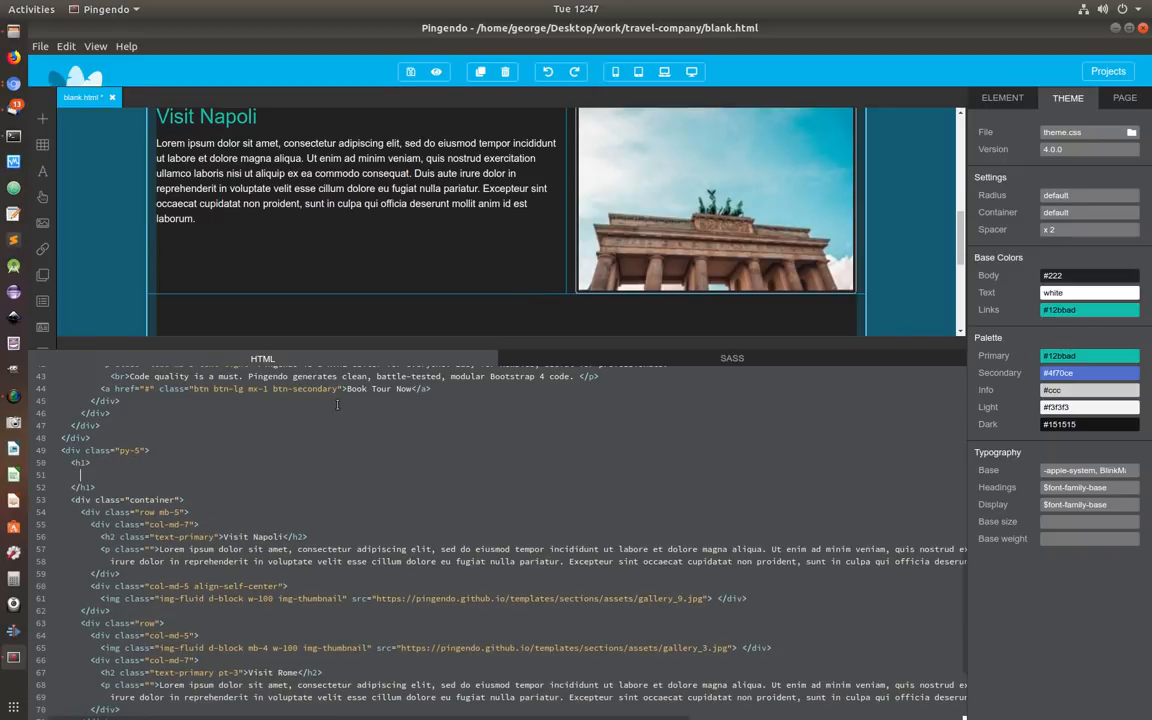
text(Arit)
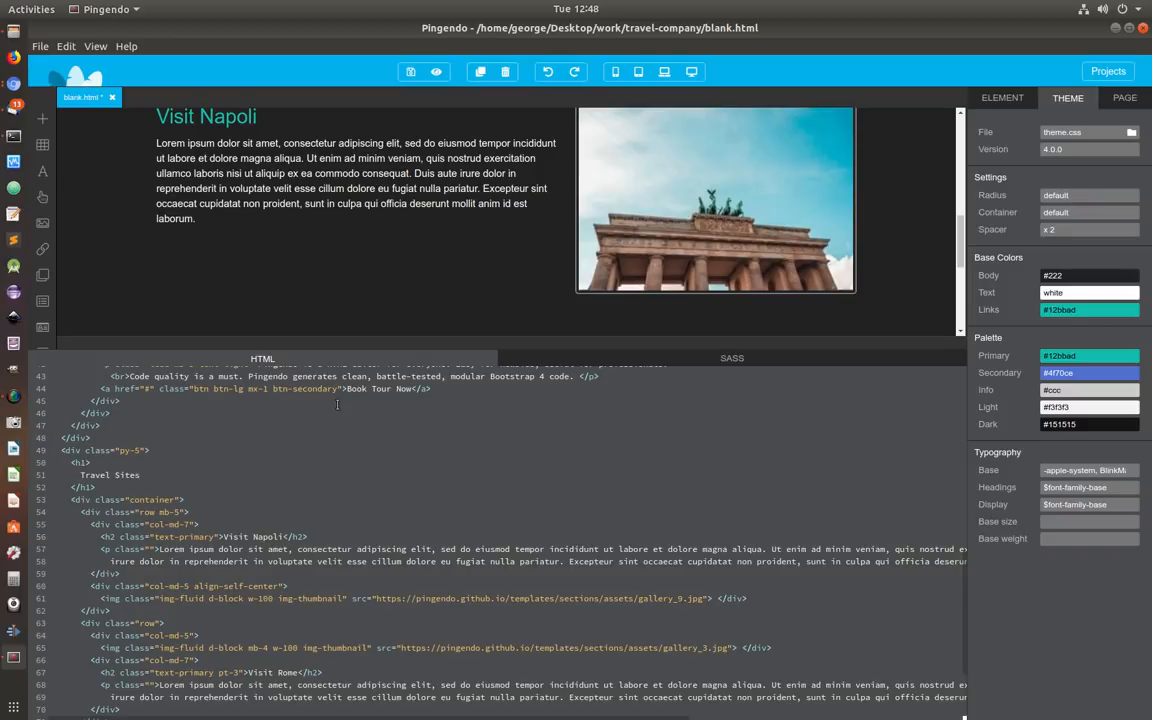
click(408, 73)
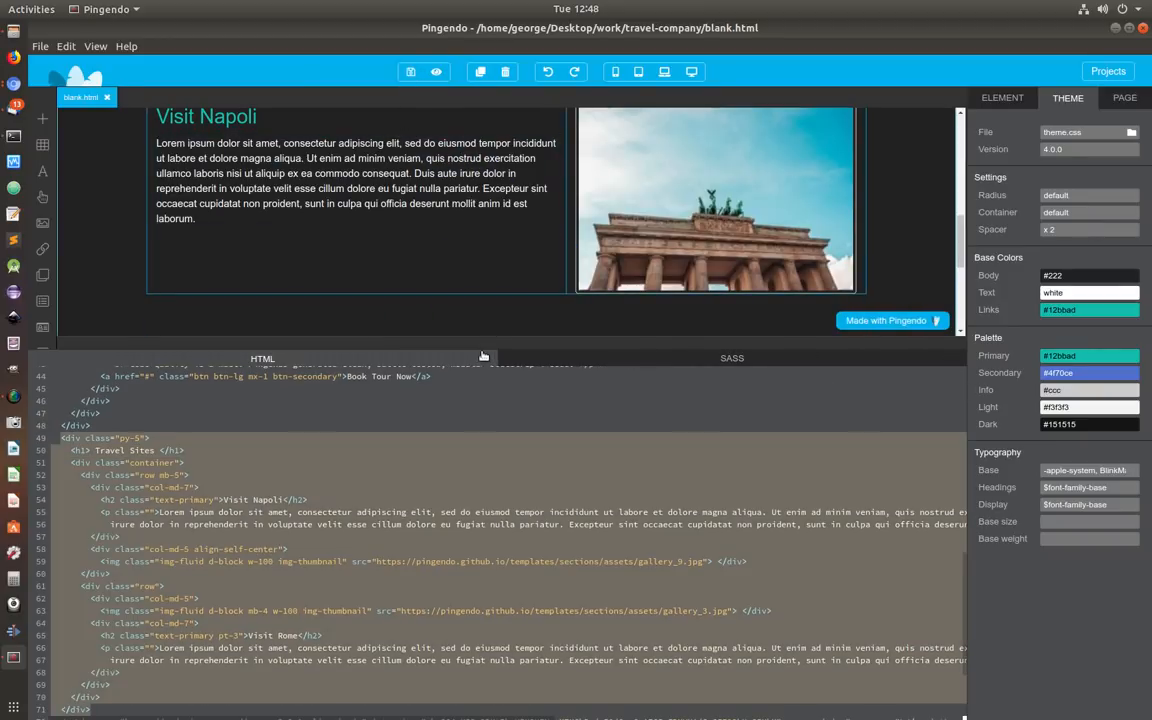
Step: Center and enlarge the Travel Sites heading by giving it the classes text-center display-4
drag(463, 359, 463, 618)
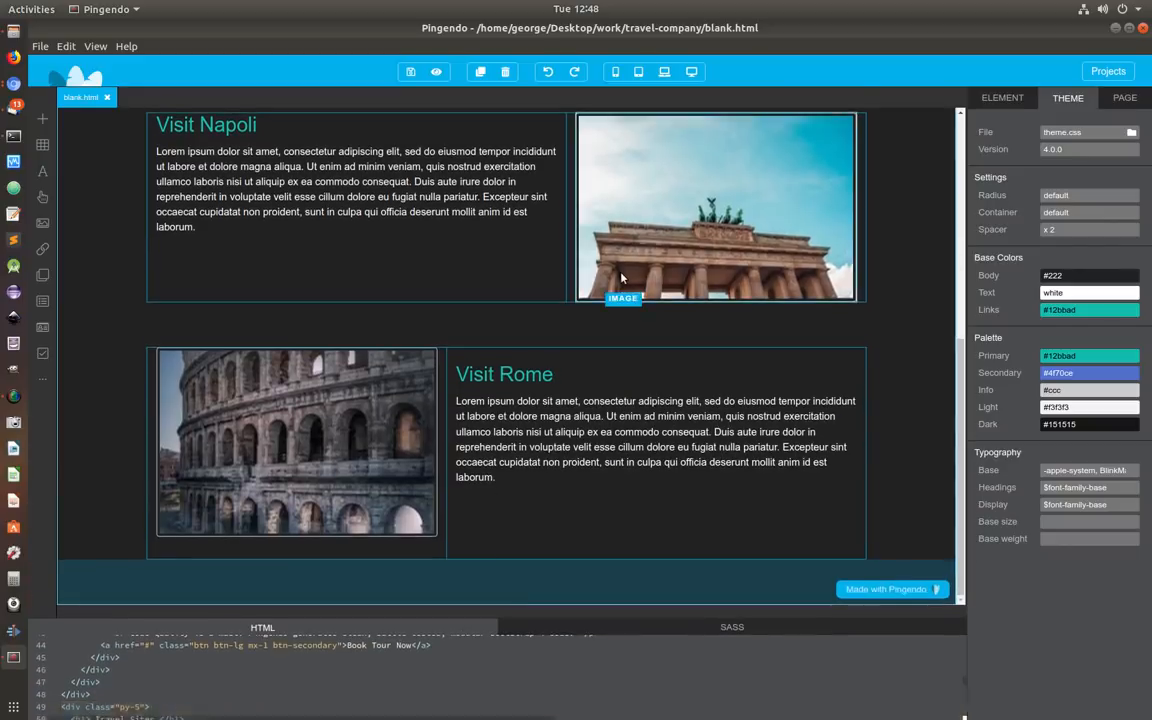
scroll(624, 280, up, 2)
scroll(624, 280, up, 1)
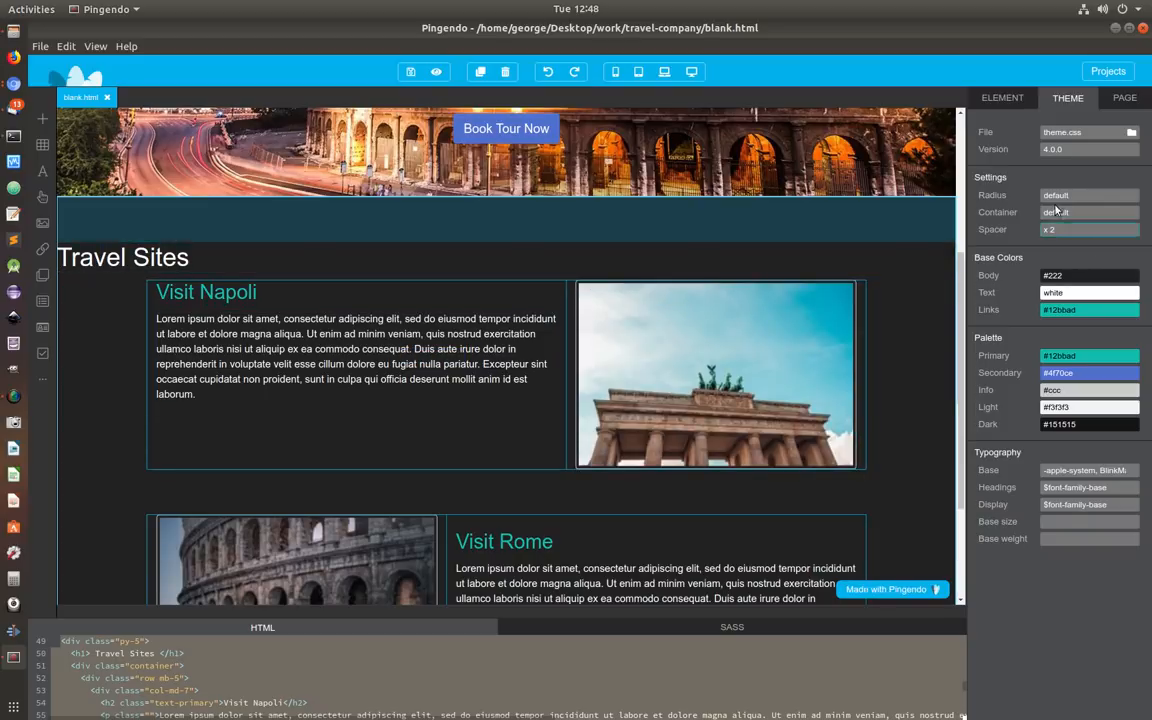
click(988, 100)
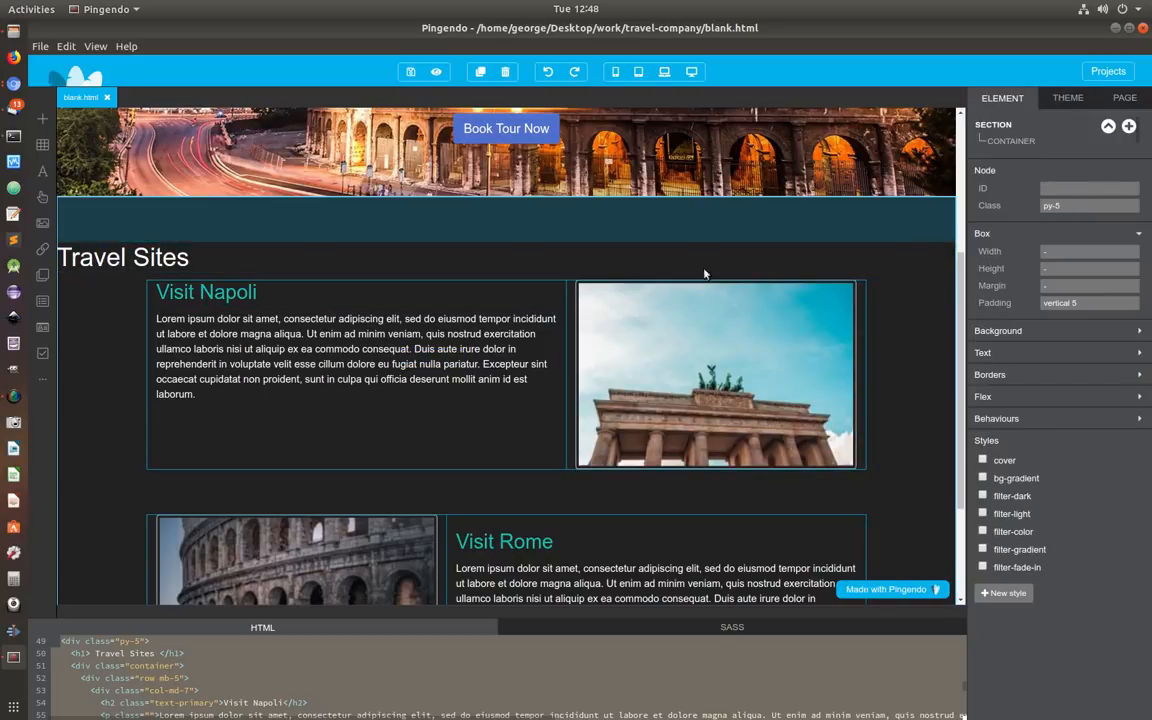
click(115, 258)
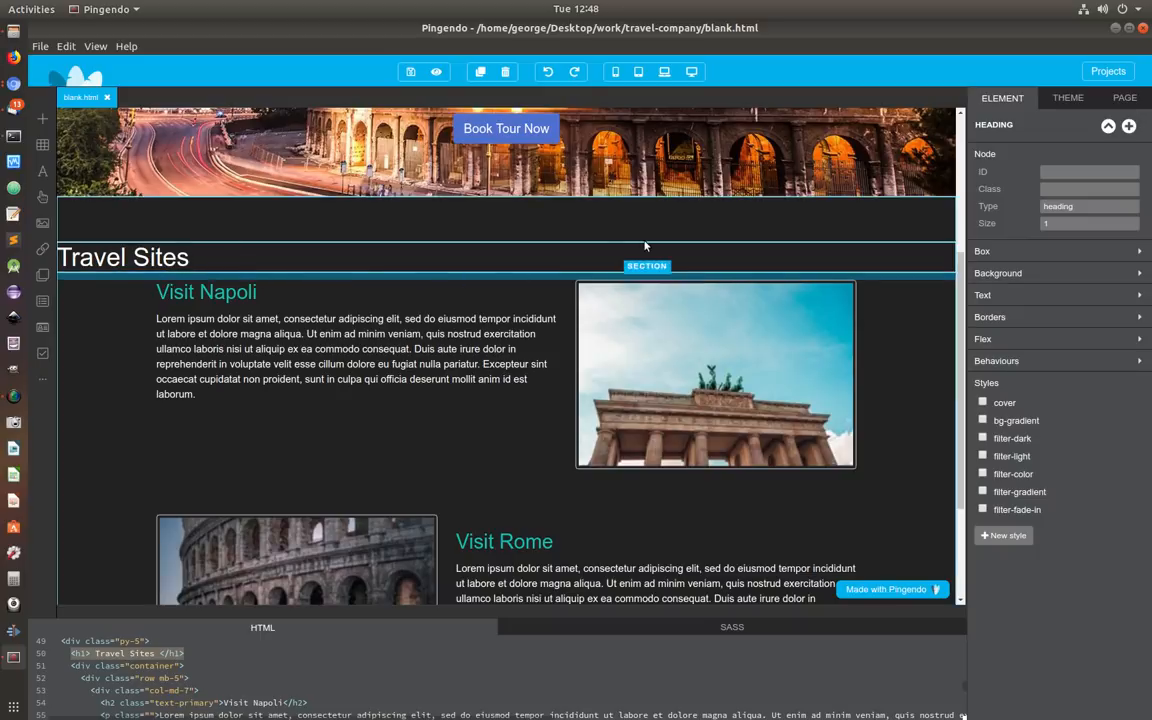
click(1066, 190)
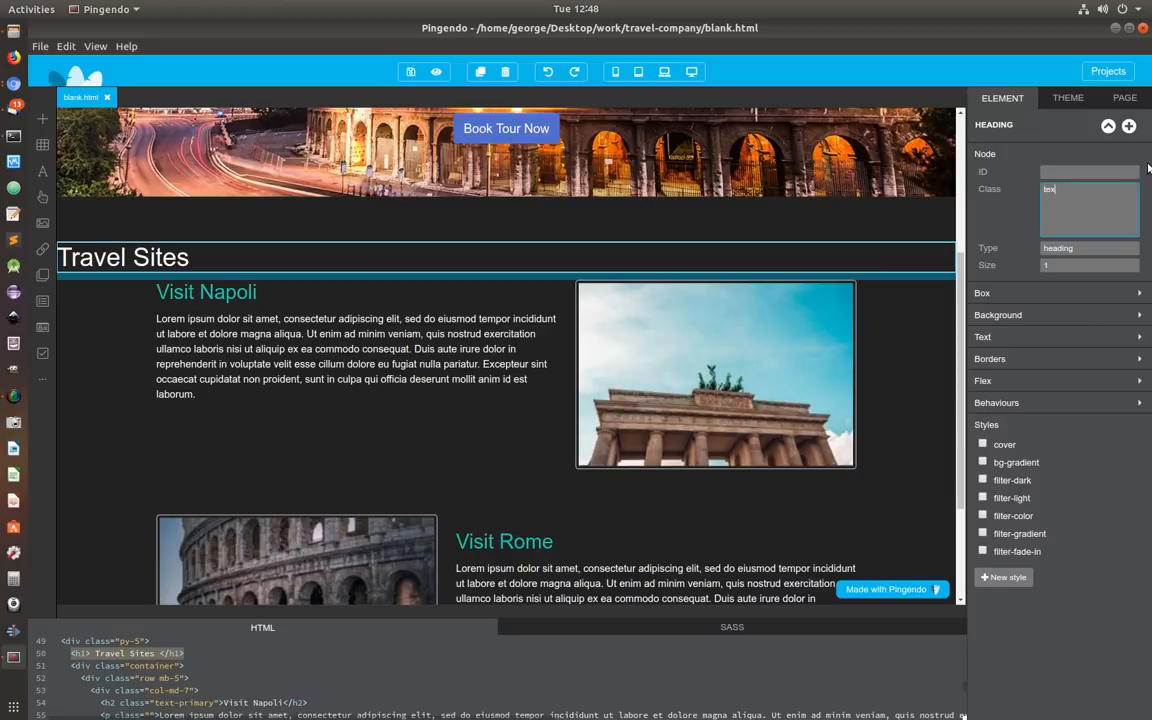
text(text-center display-4)
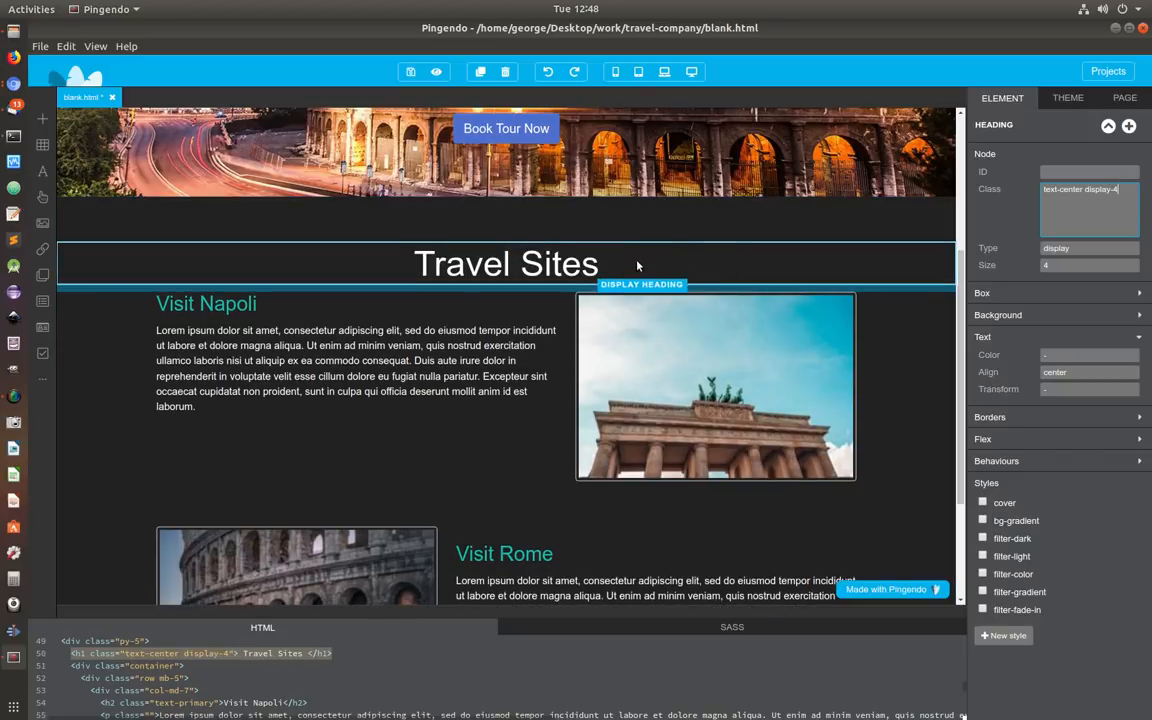
Step: Review the page from its beginning, and switch to Chromium to compare it with the example tour site at pctechtips.org/apps/tour/
drag(961, 328, 971, 217)
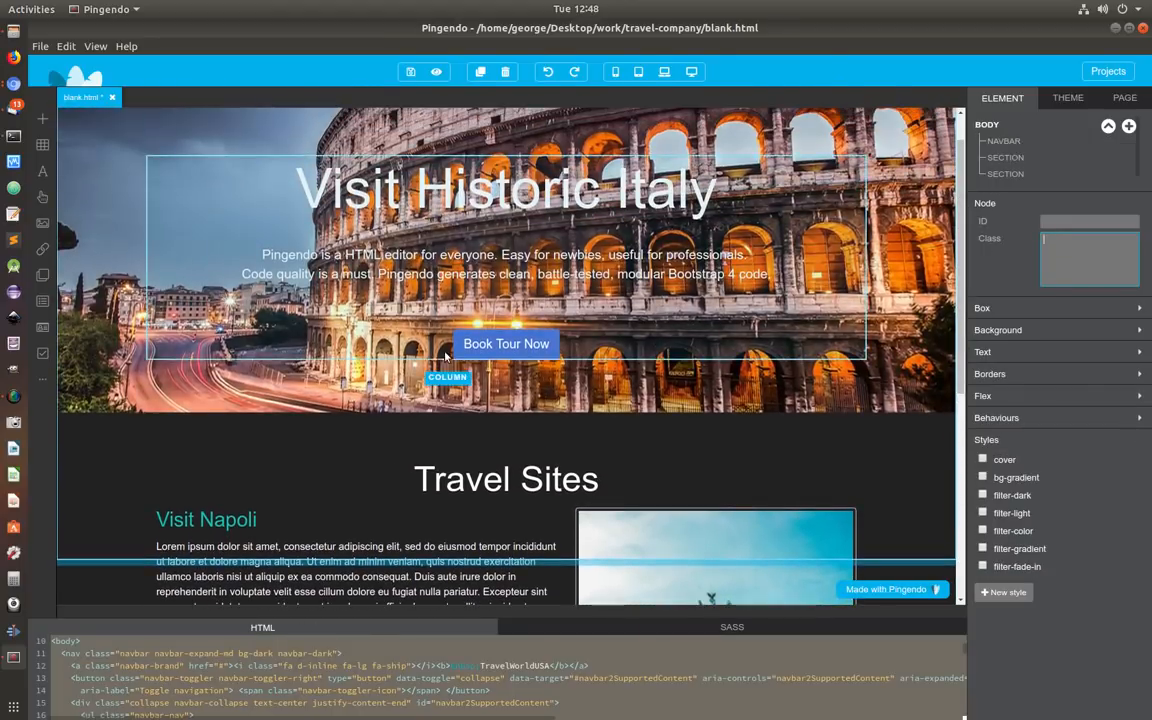
scroll(588, 465, up, 1)
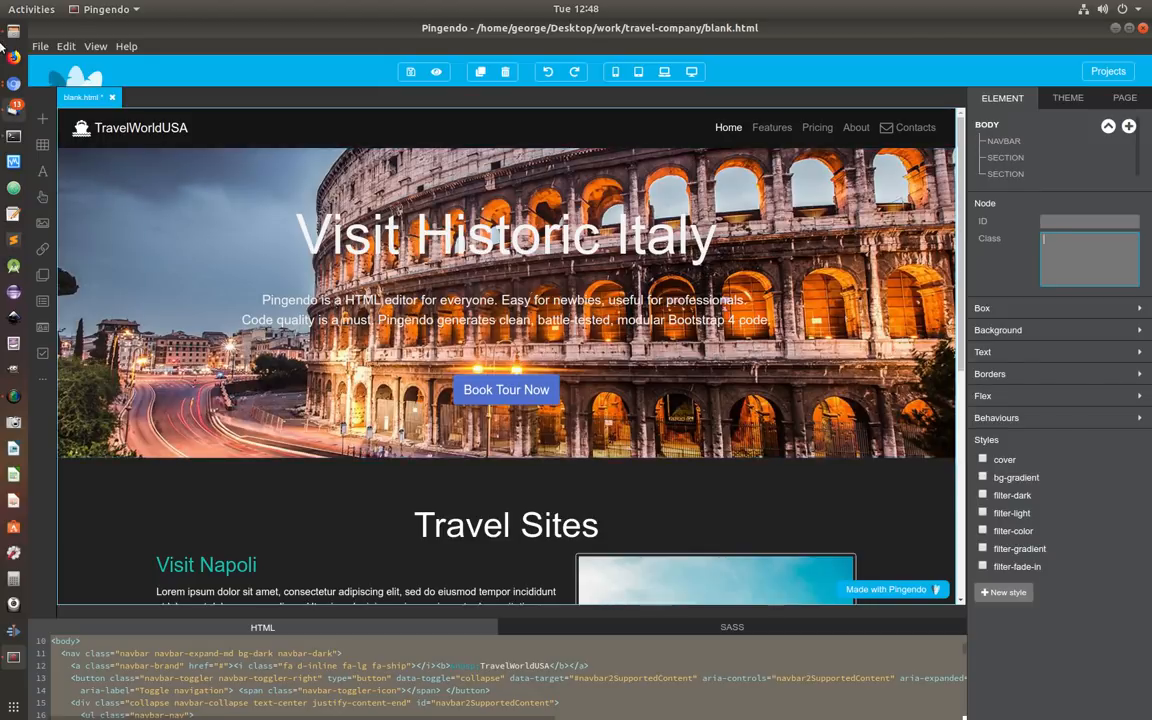
click(13, 83)
click(112, 50)
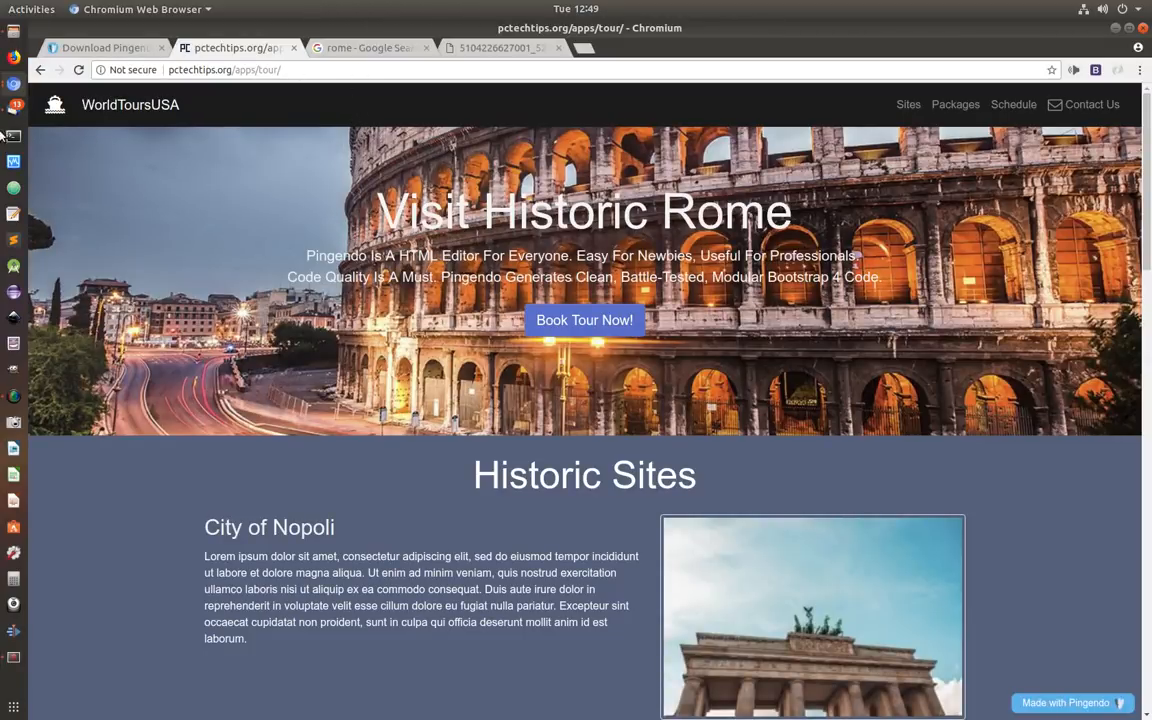
Step: Switch back to Pingendo and preview blank.html in the browser
click(13, 83)
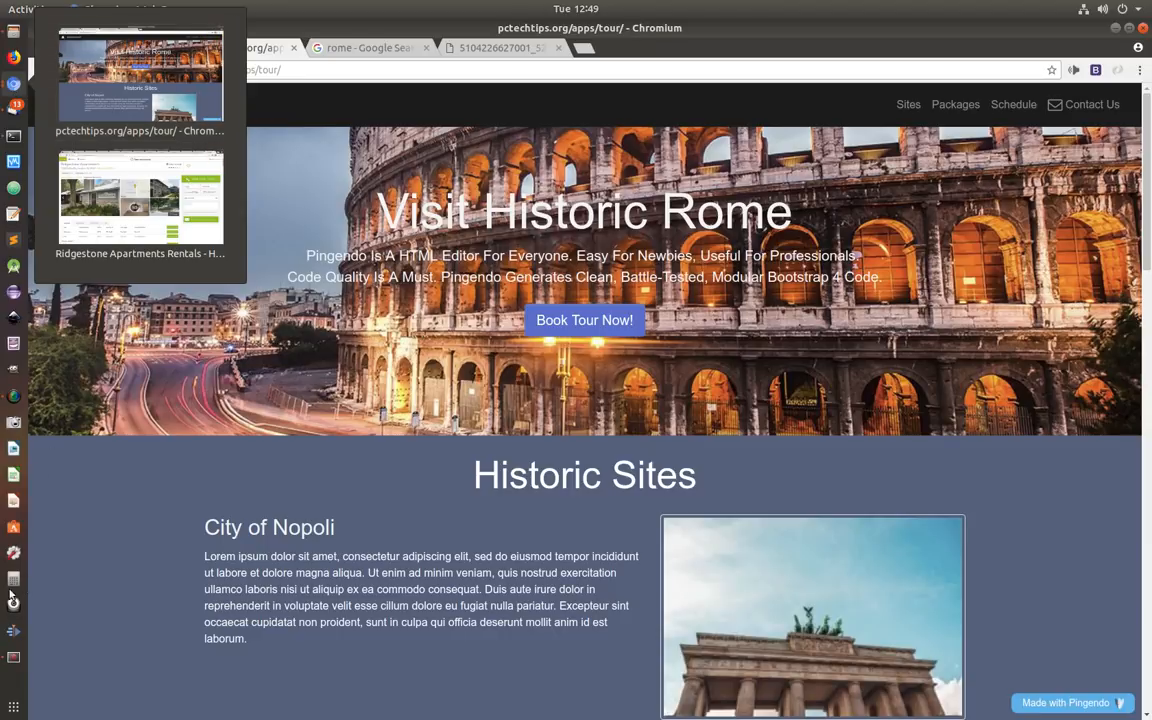
click(13, 656)
click(438, 73)
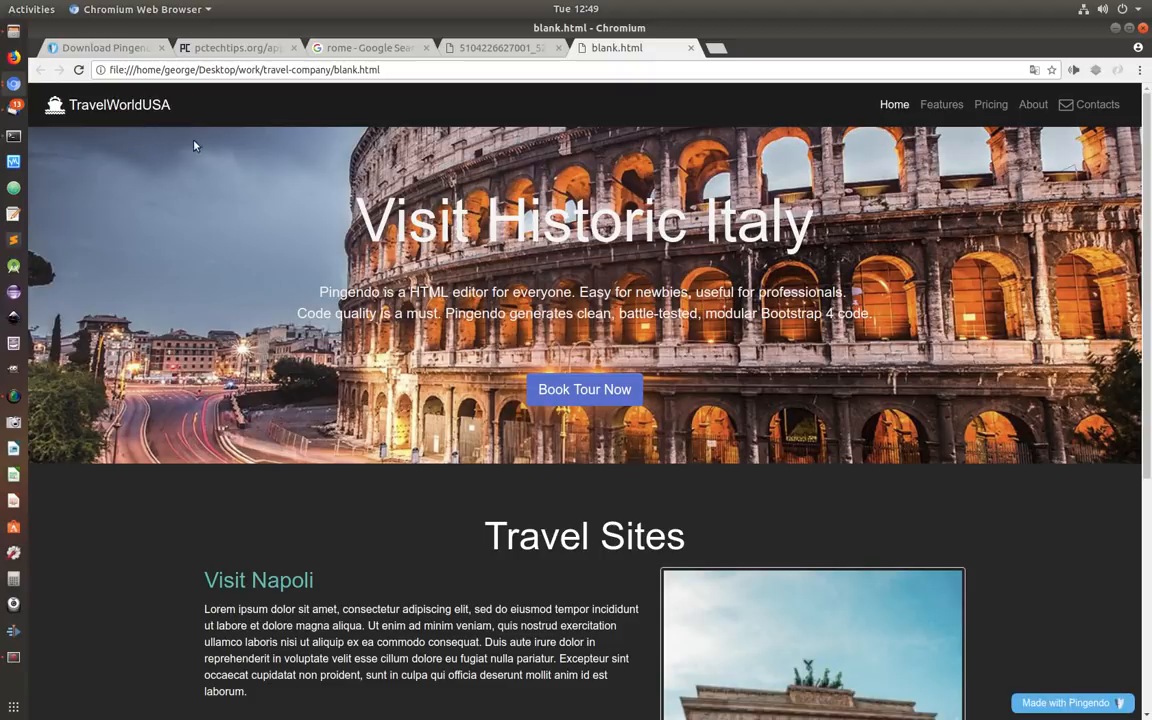
Step: Inspect the previewed page's body element and sample its background-color with the eyedropper from the dark sky in the hero image, giving #303448
right_click(143, 140)
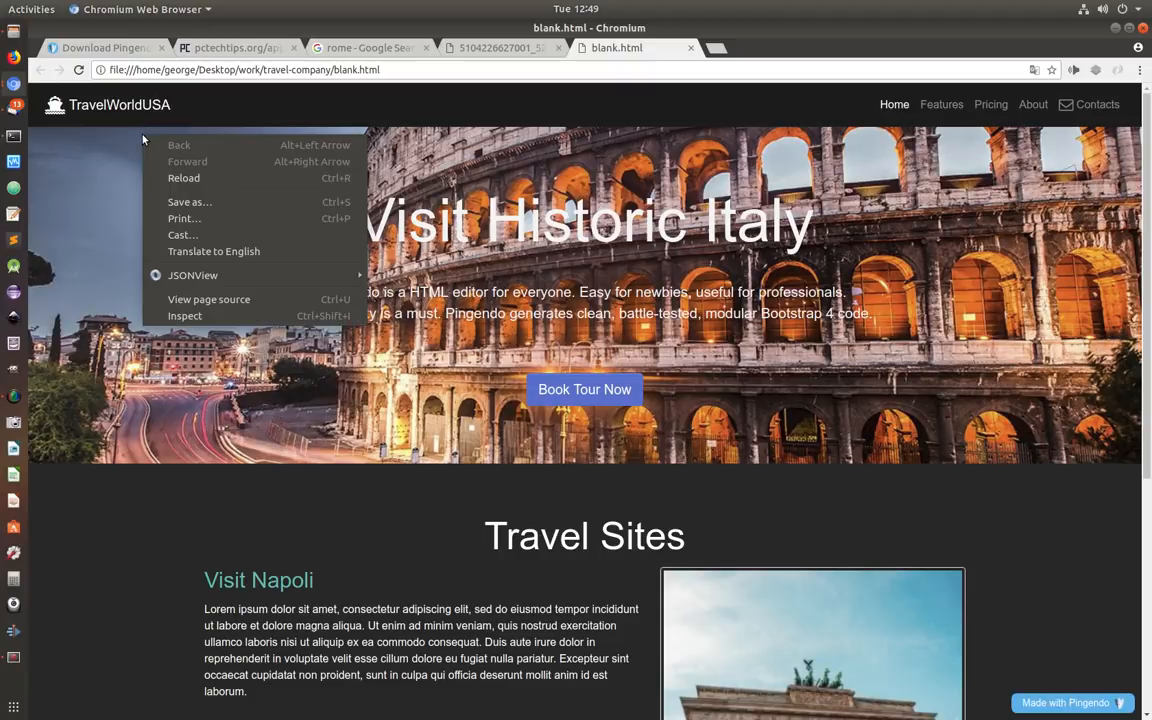
click(195, 308)
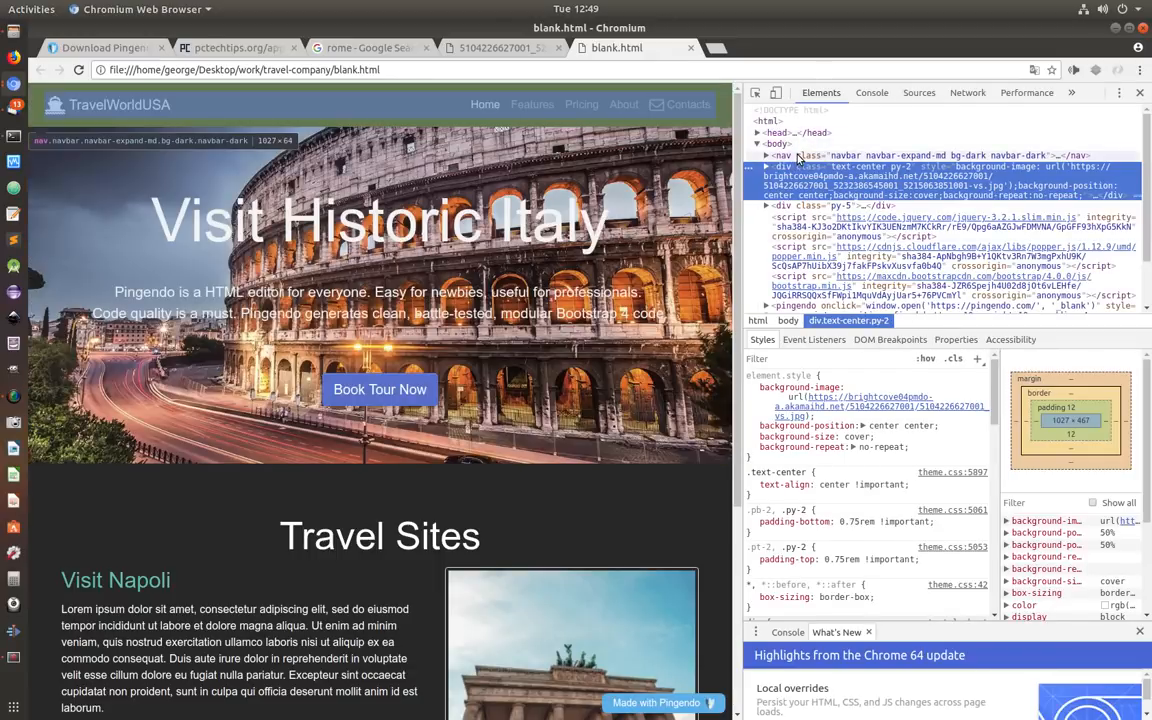
click(800, 145)
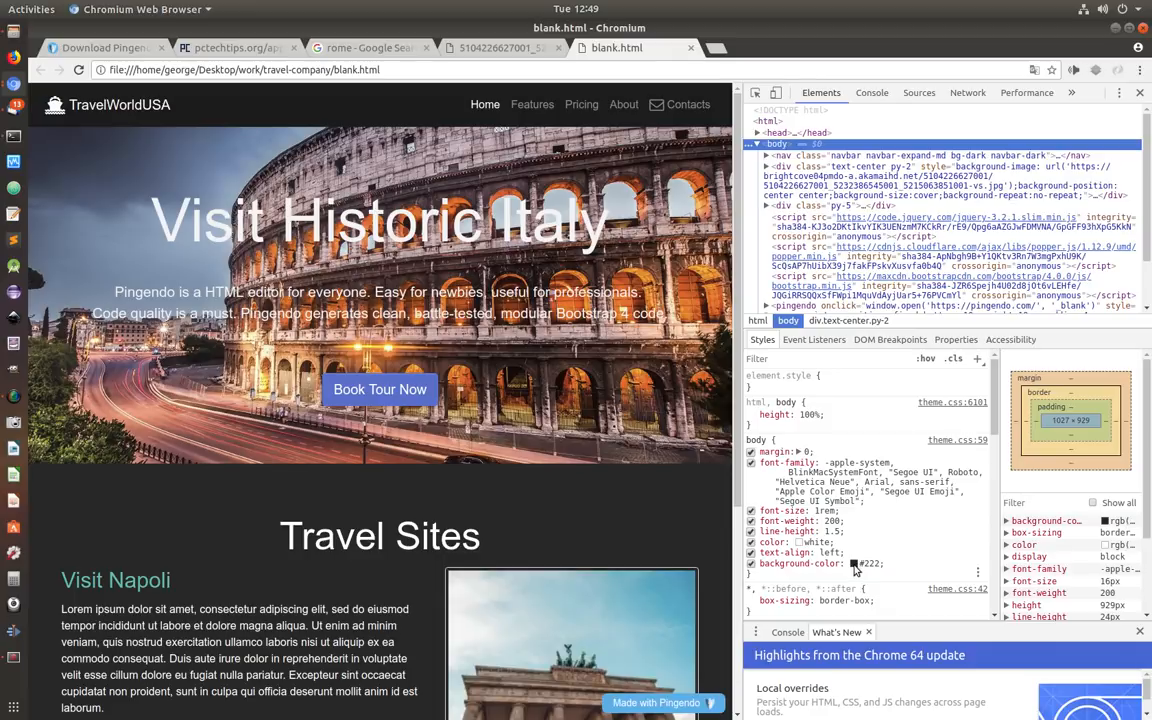
click(854, 564)
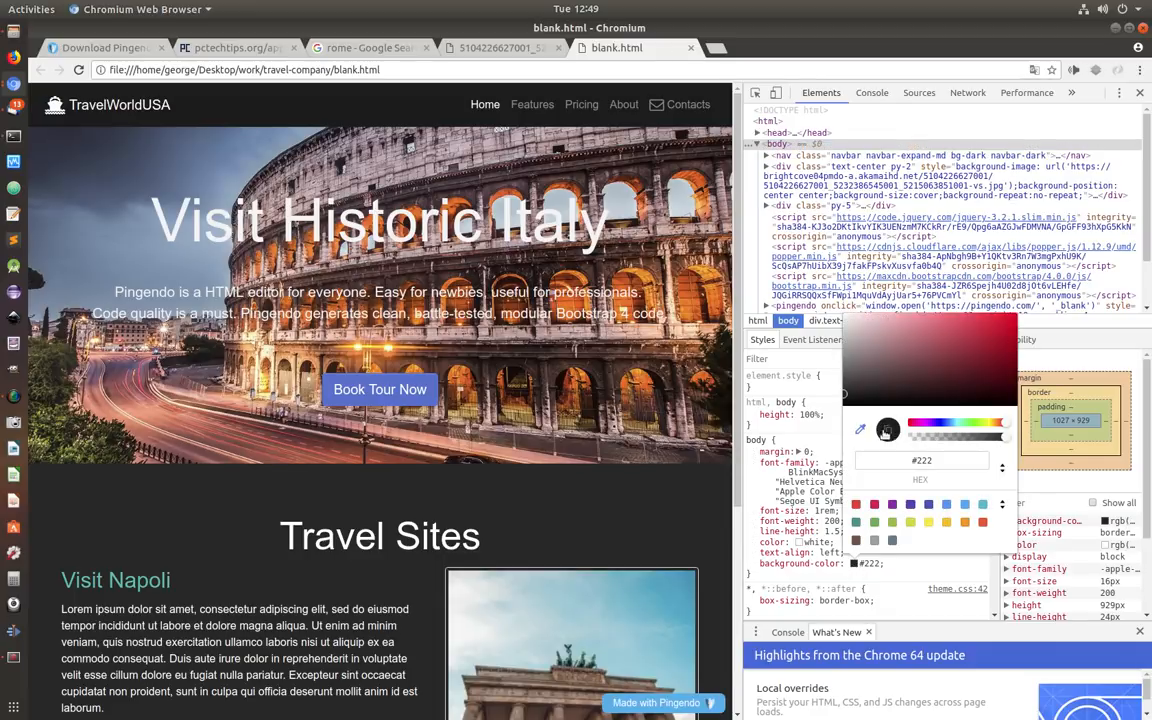
click(861, 431)
click(862, 431)
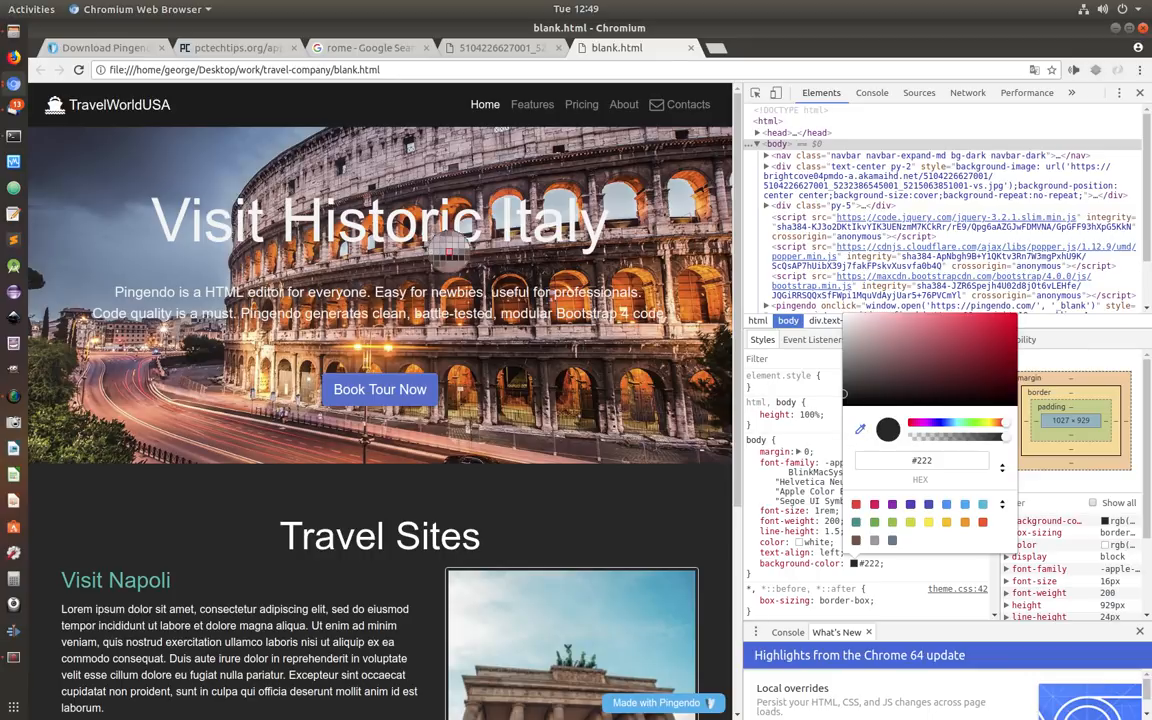
click(96, 138)
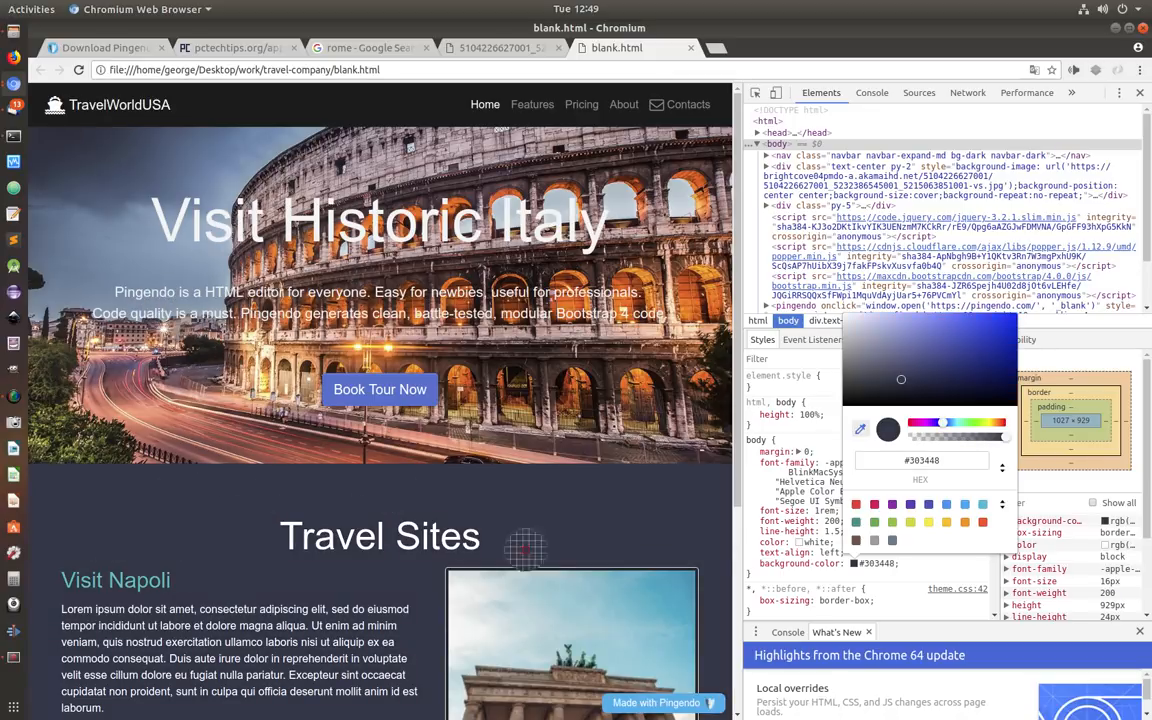
Step: Copy the sampled hex code, switch to Pingendo and set the theme's Body base color to #303448
drag(959, 465, 891, 463)
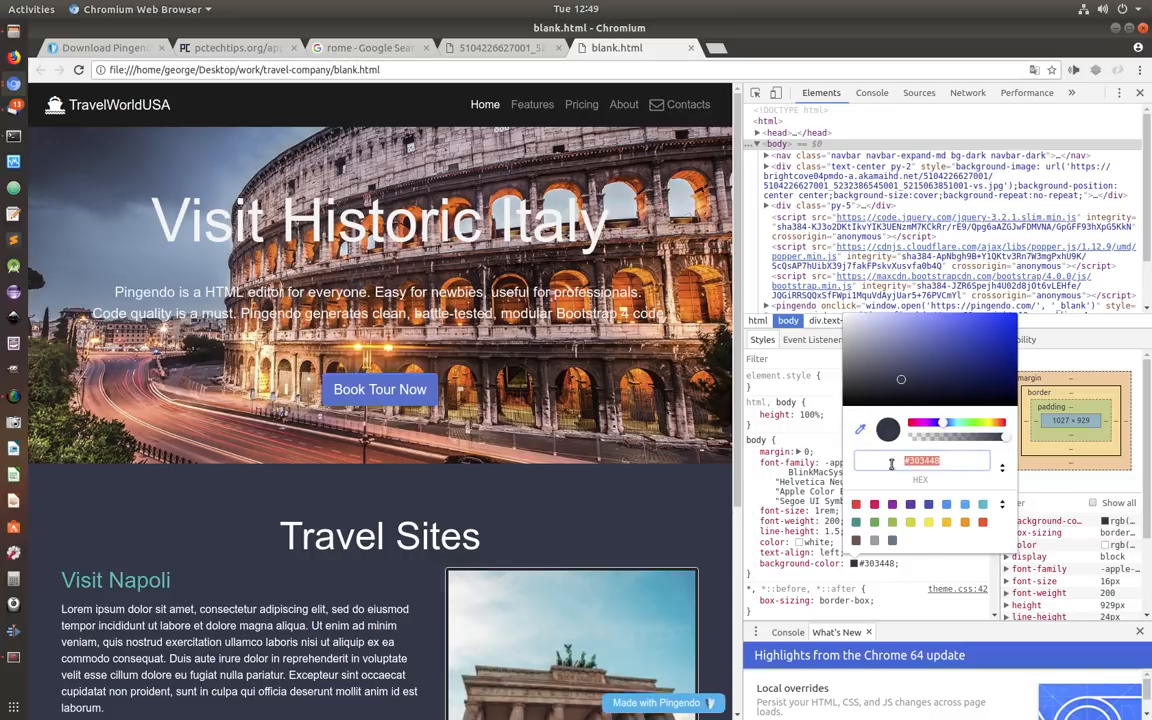
right_click(910, 466)
click(945, 486)
click(12, 660)
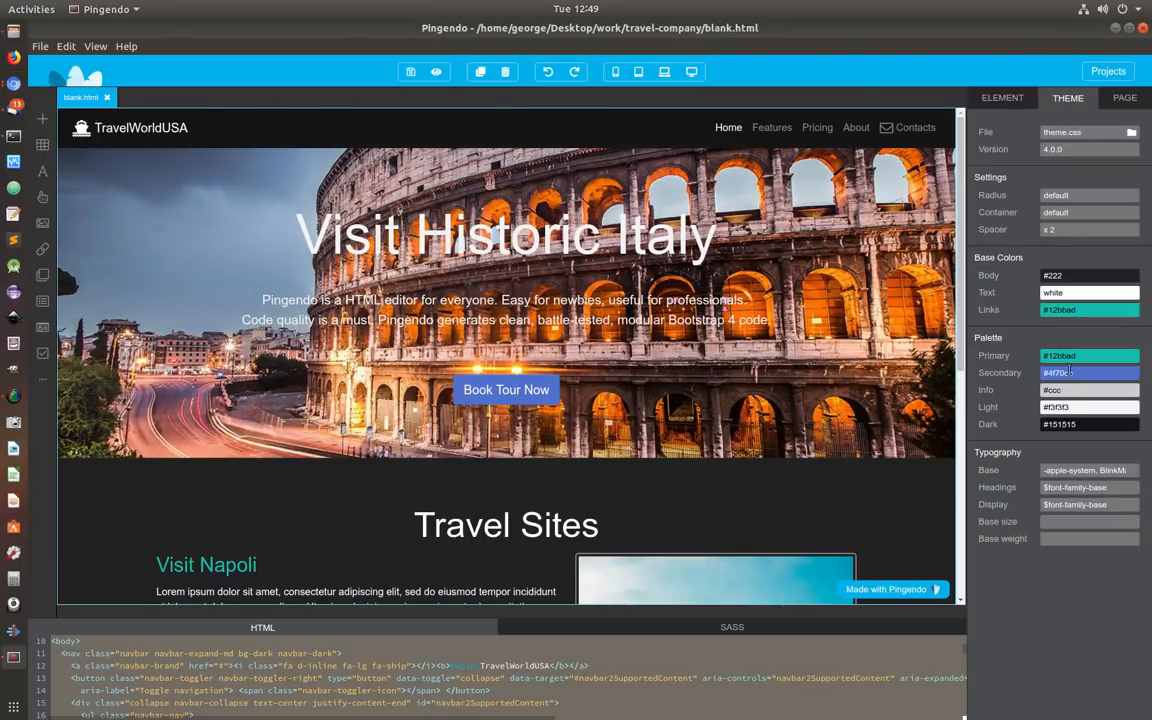
click(1060, 275)
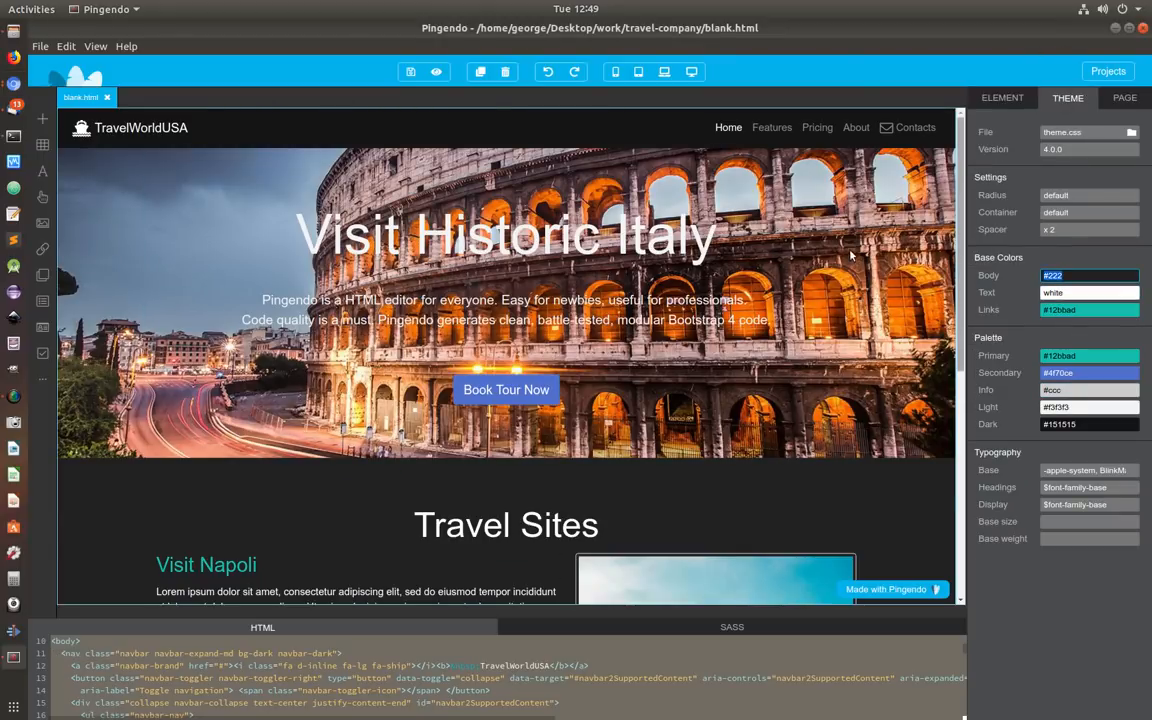
text(#303448)
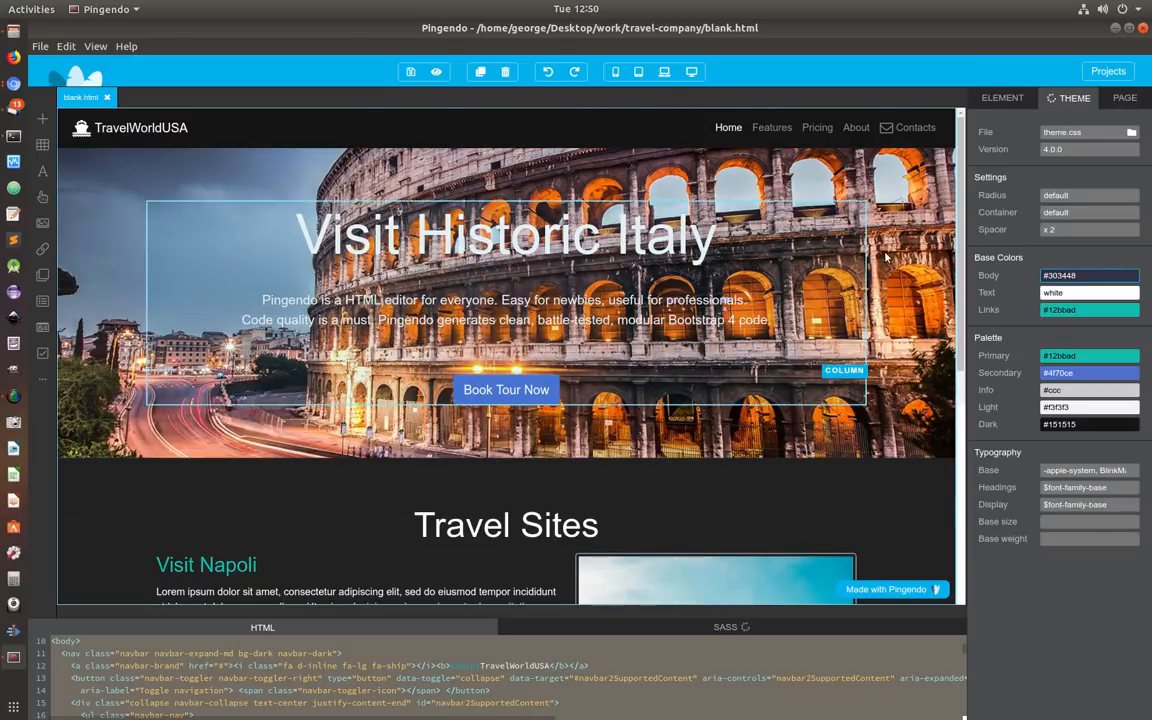
scroll(910, 223, down, 3)
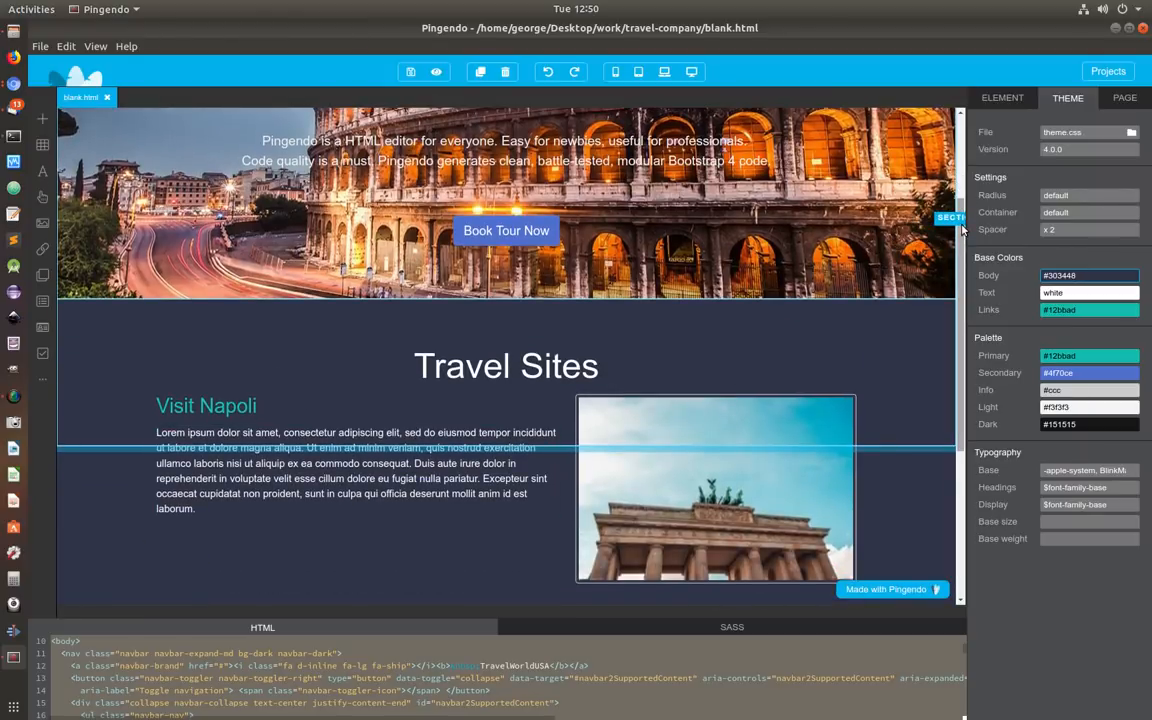
scroll(960, 330, down, 4)
scroll(963, 340, down, 2)
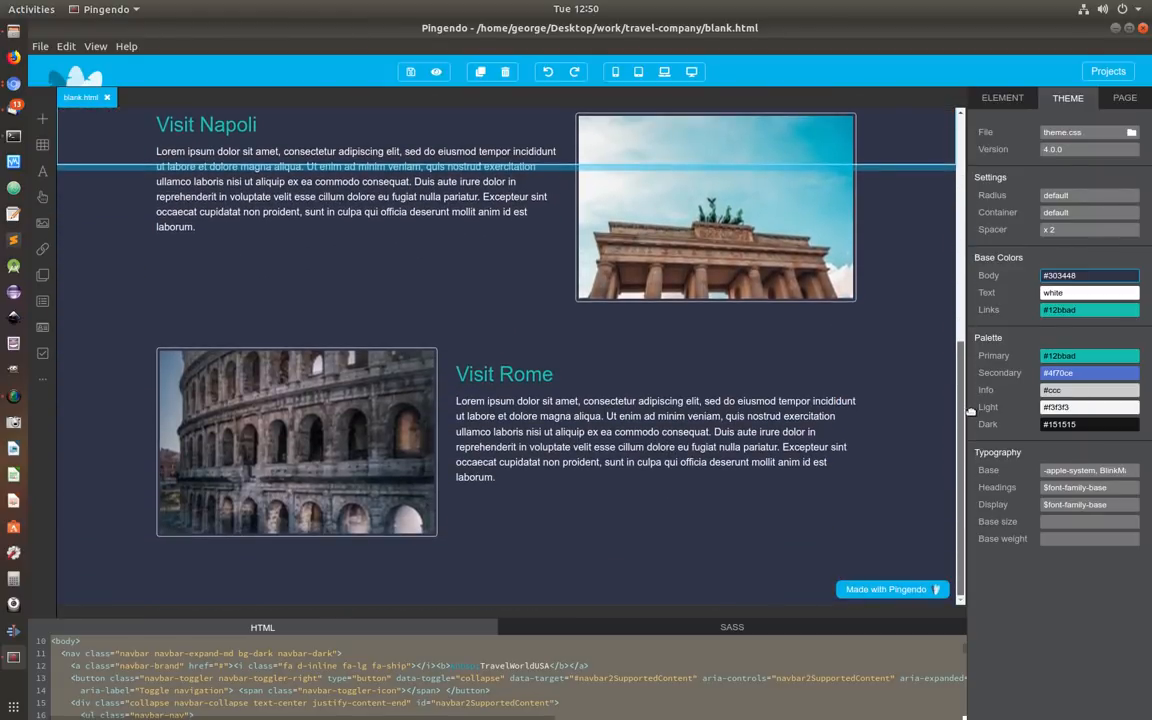
Step: Collapse the code editor and add the pricing section with the $25 Standard, $75 Premium and $135 Pro cards below the article section
drag(329, 625, 326, 716)
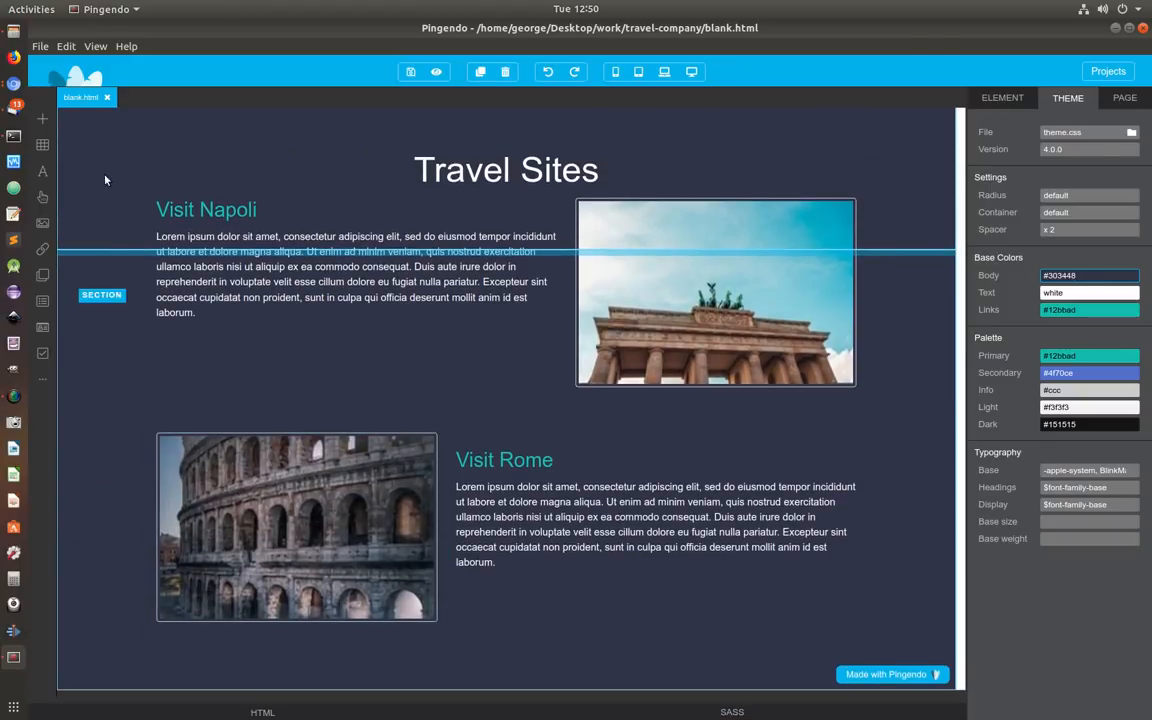
click(42, 119)
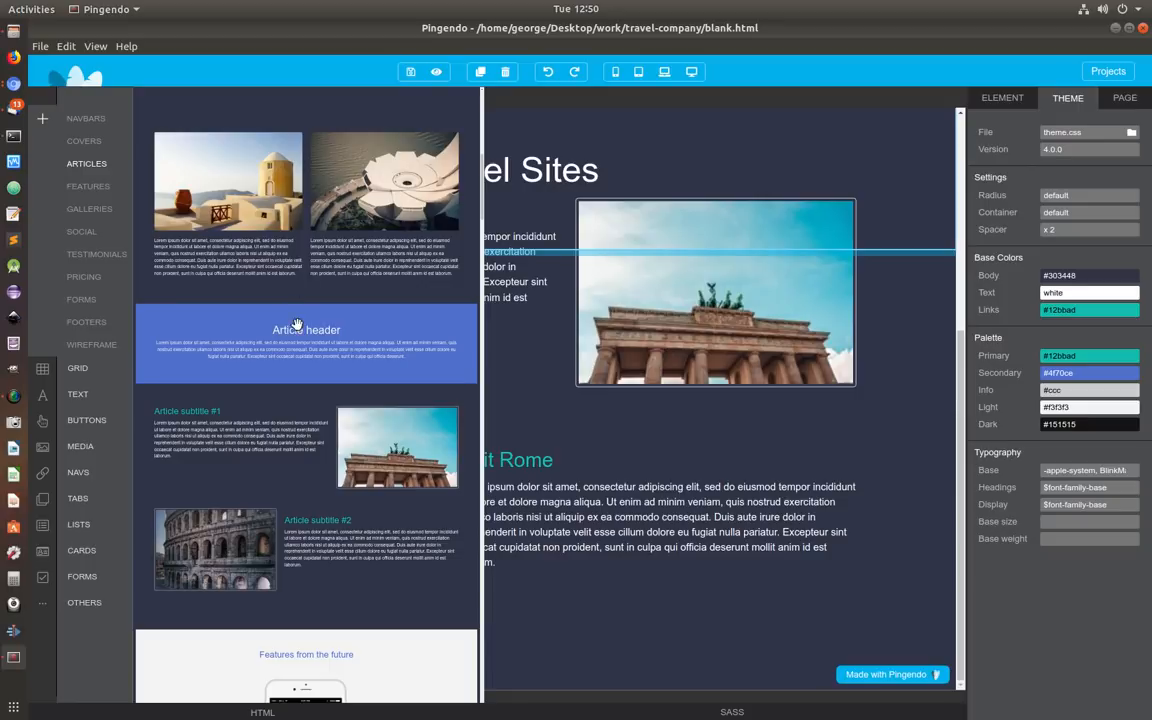
scroll(270, 295, up, 10)
scroll(310, 337, down, 5)
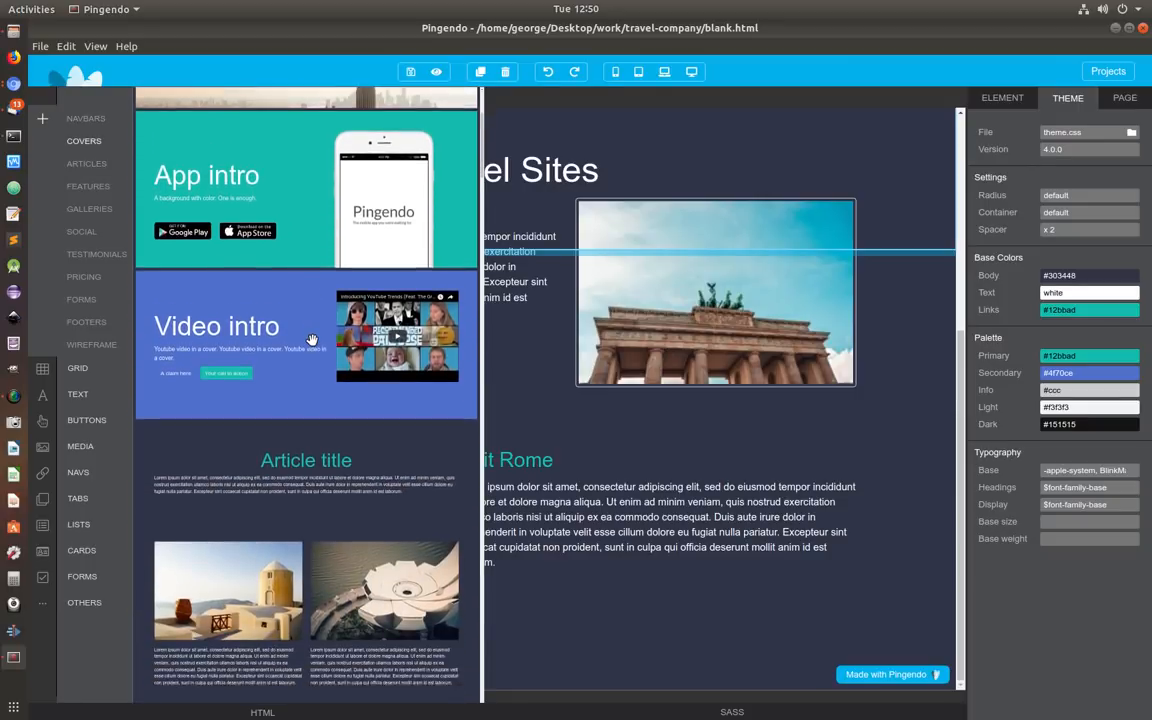
scroll(316, 346, down, 5)
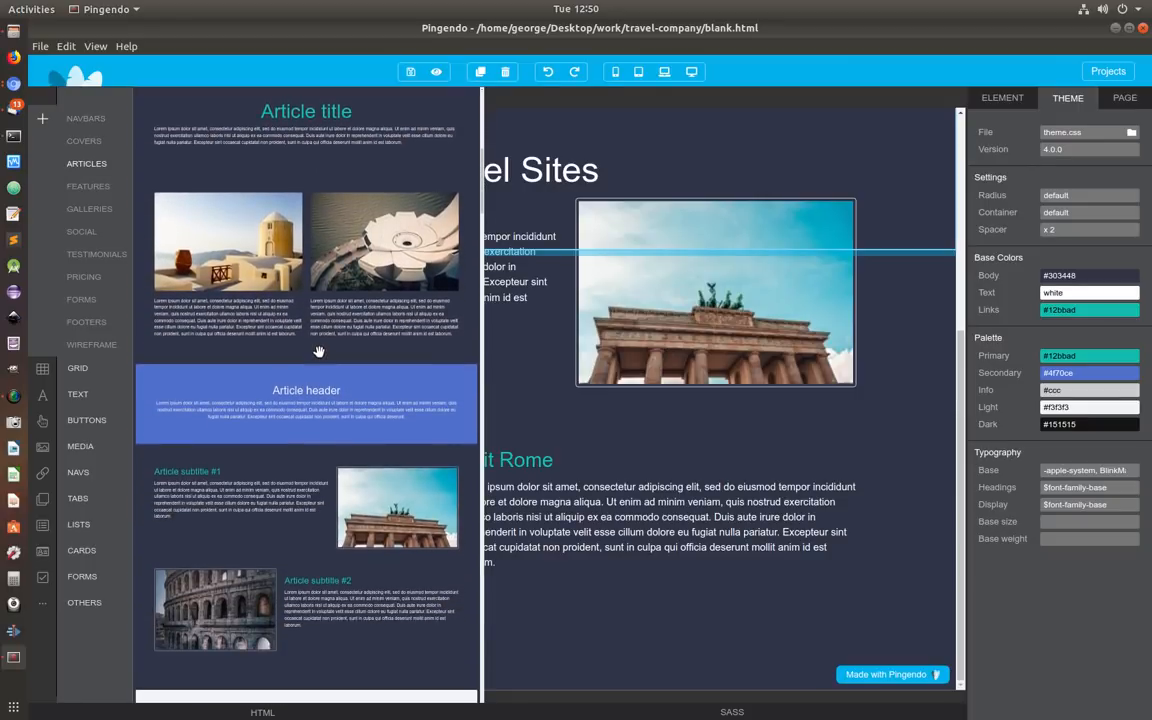
click(83, 278)
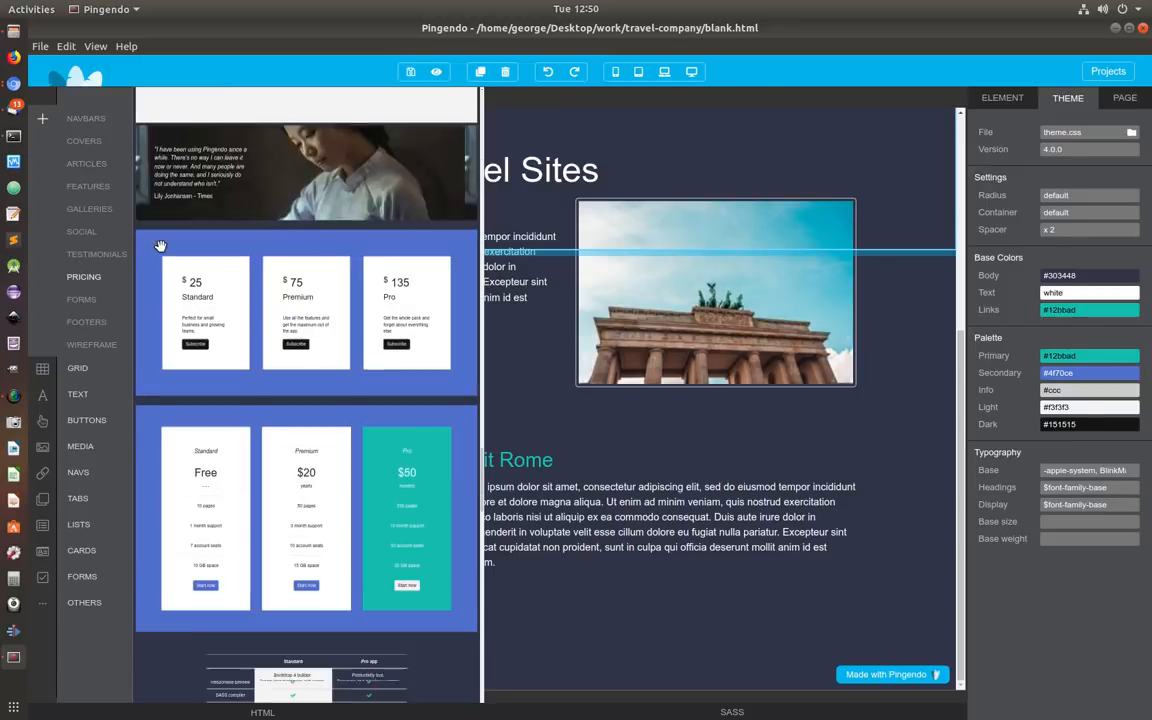
drag(234, 146, 160, 648)
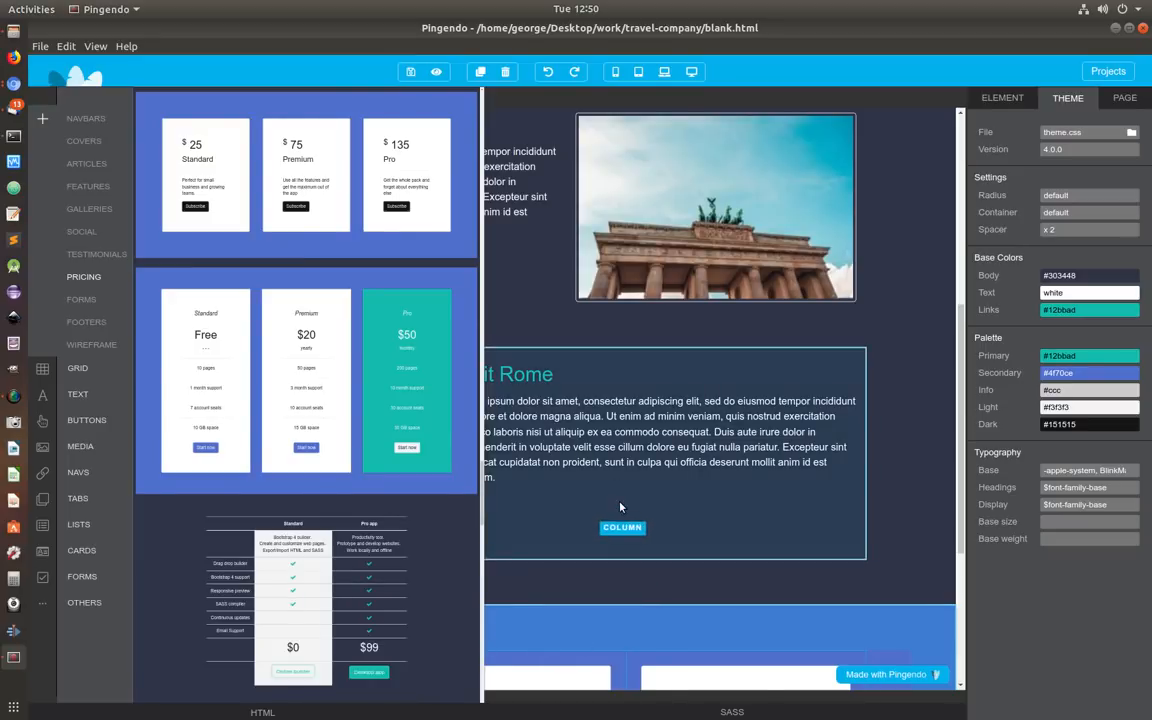
click(557, 450)
scroll(912, 476, up, 1)
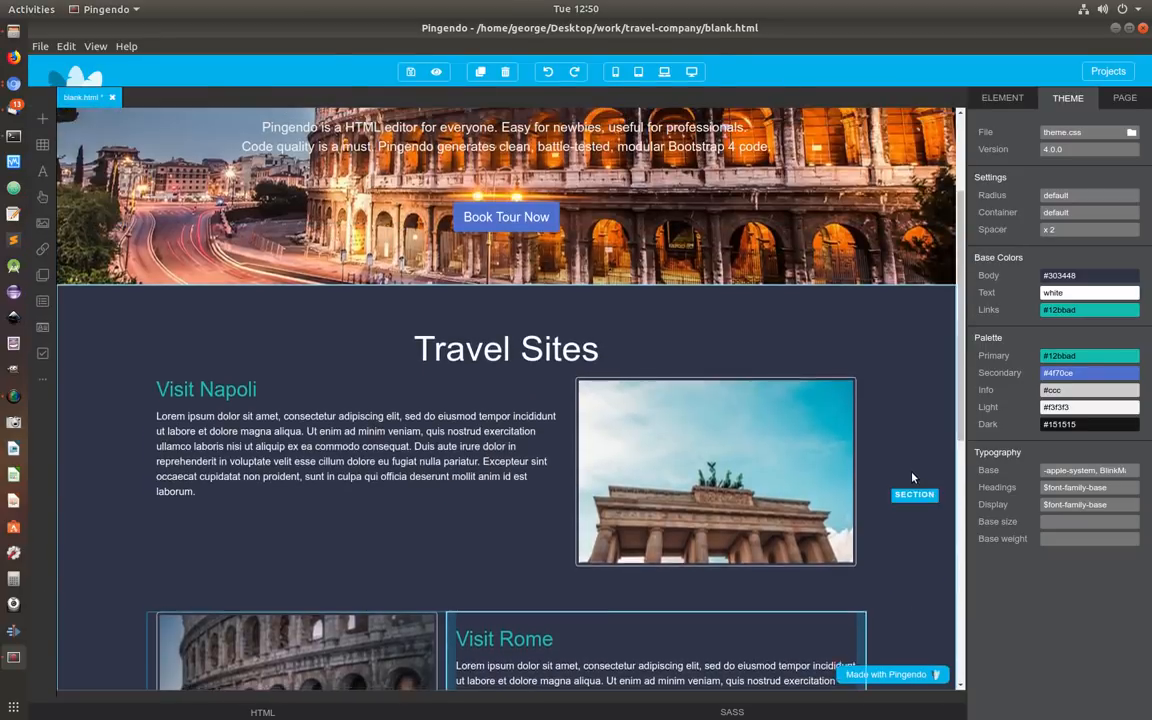
Step: Remove the secondary background color from the pricing section, and compare it with the article section above
scroll(912, 478, down, 6)
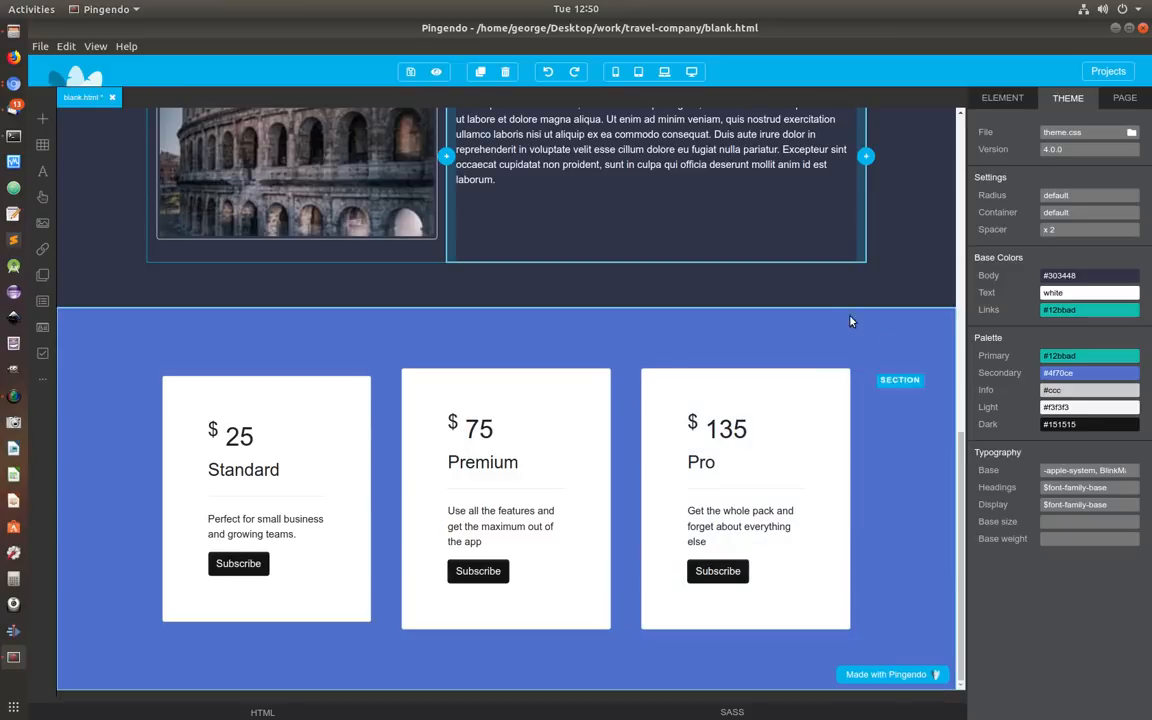
click(893, 349)
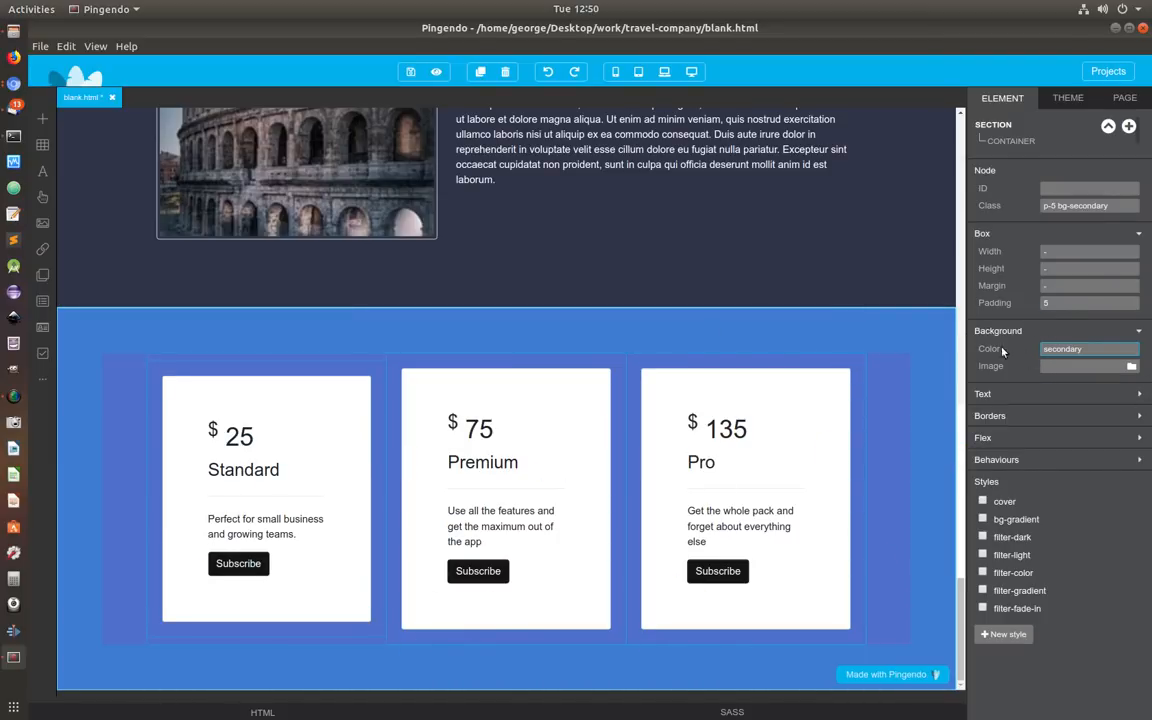
click(1072, 349)
click(1067, 366)
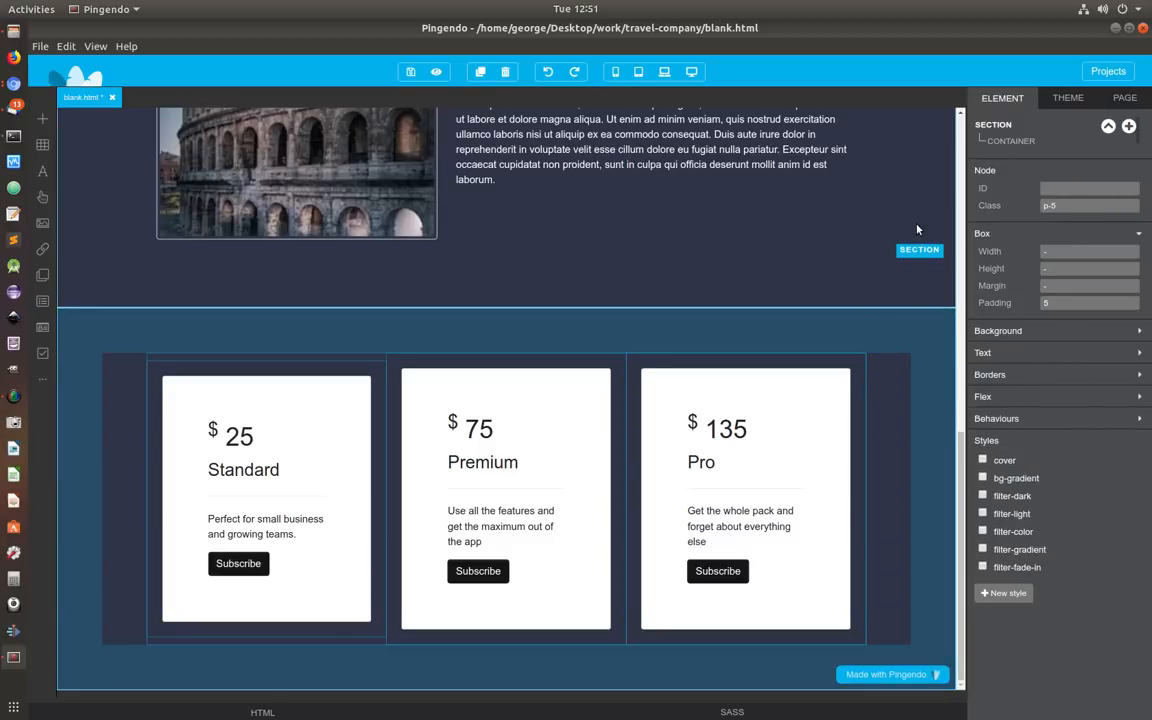
click(824, 201)
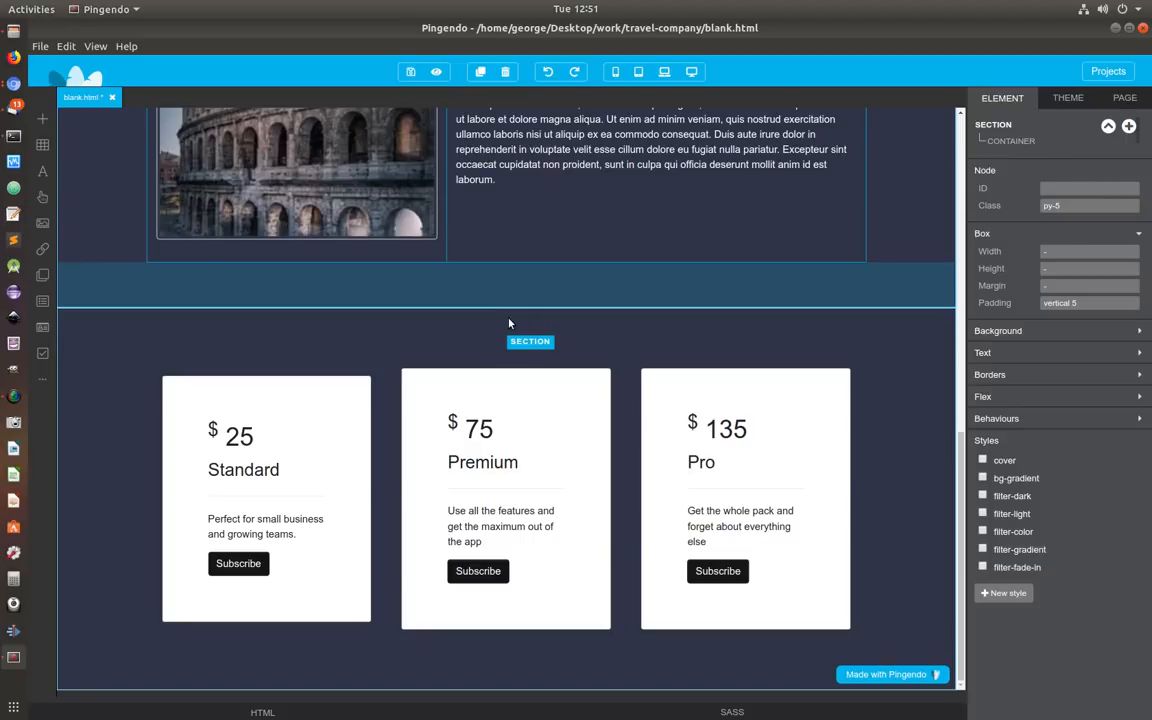
scroll(816, 303, up, 3)
scroll(817, 305, down, 3)
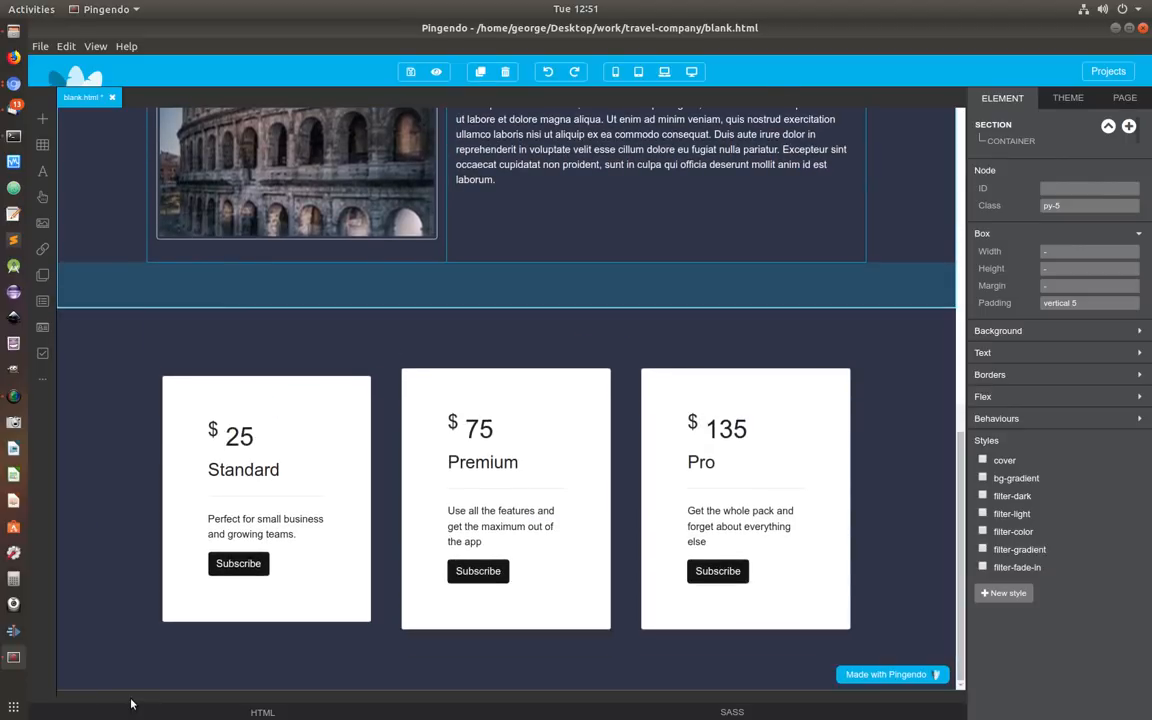
Step: Add an h1 heading "Travel Packages" in the HTML directly inside the pricing section's p-5 div, above its container
drag(147, 716, 177, 367)
scroll(722, 263, down, 2)
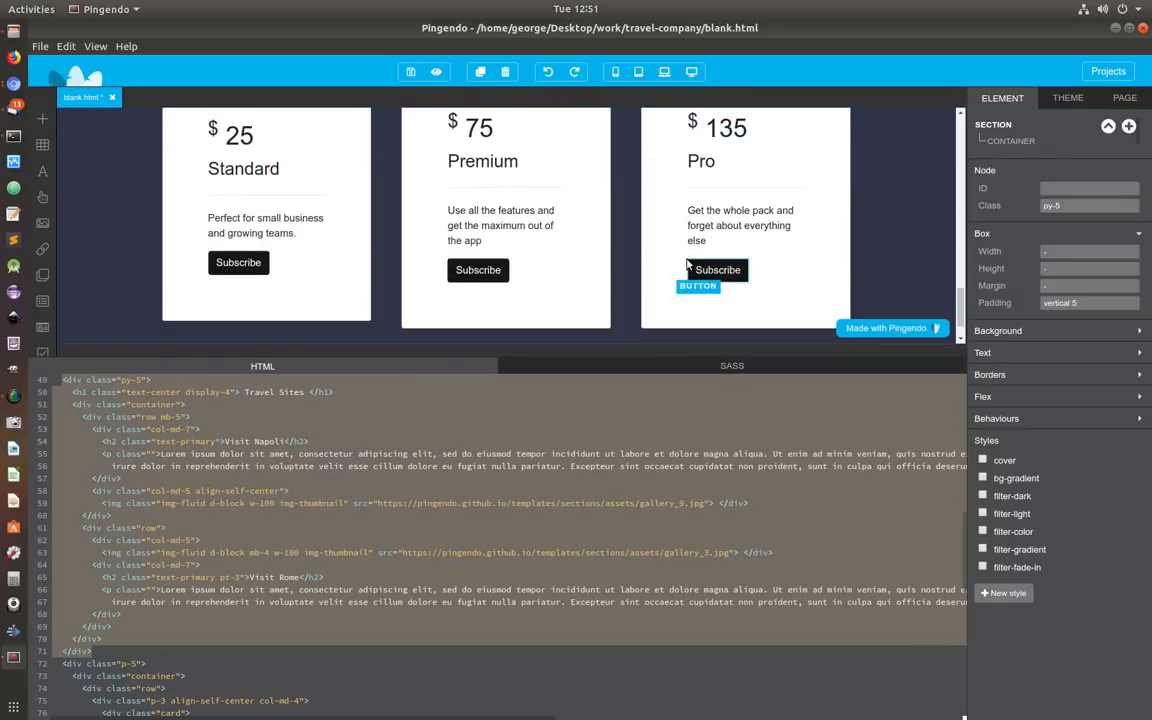
click(905, 220)
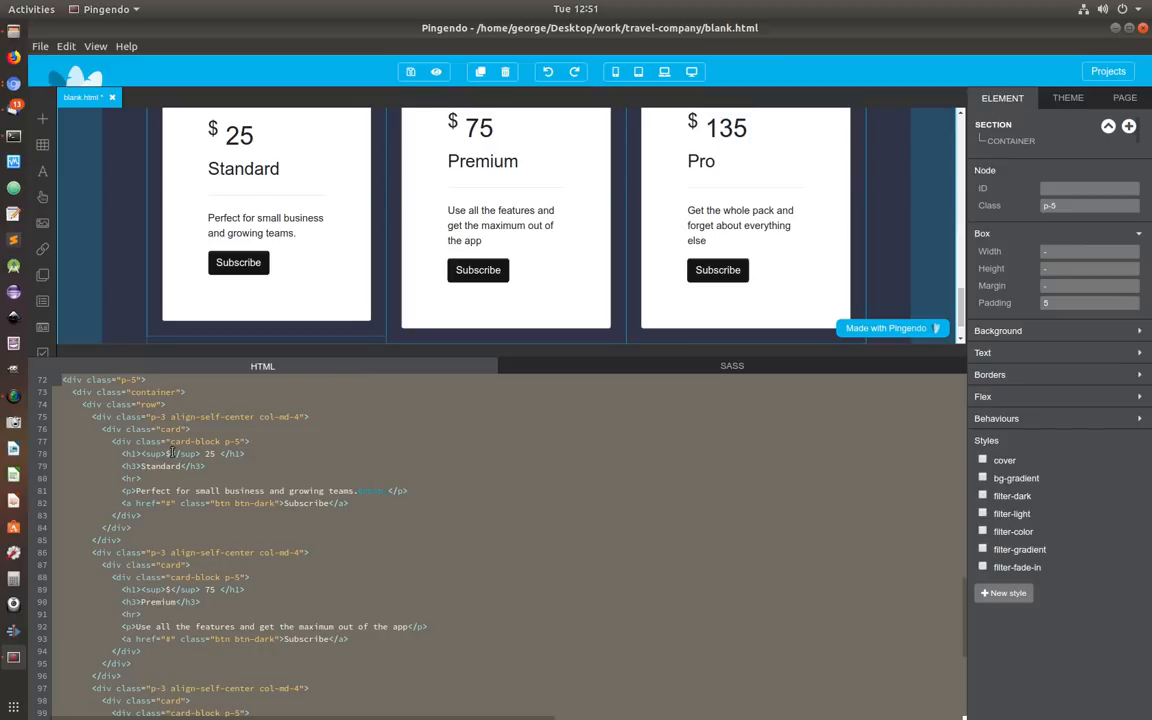
click(152, 381)
key(Return)
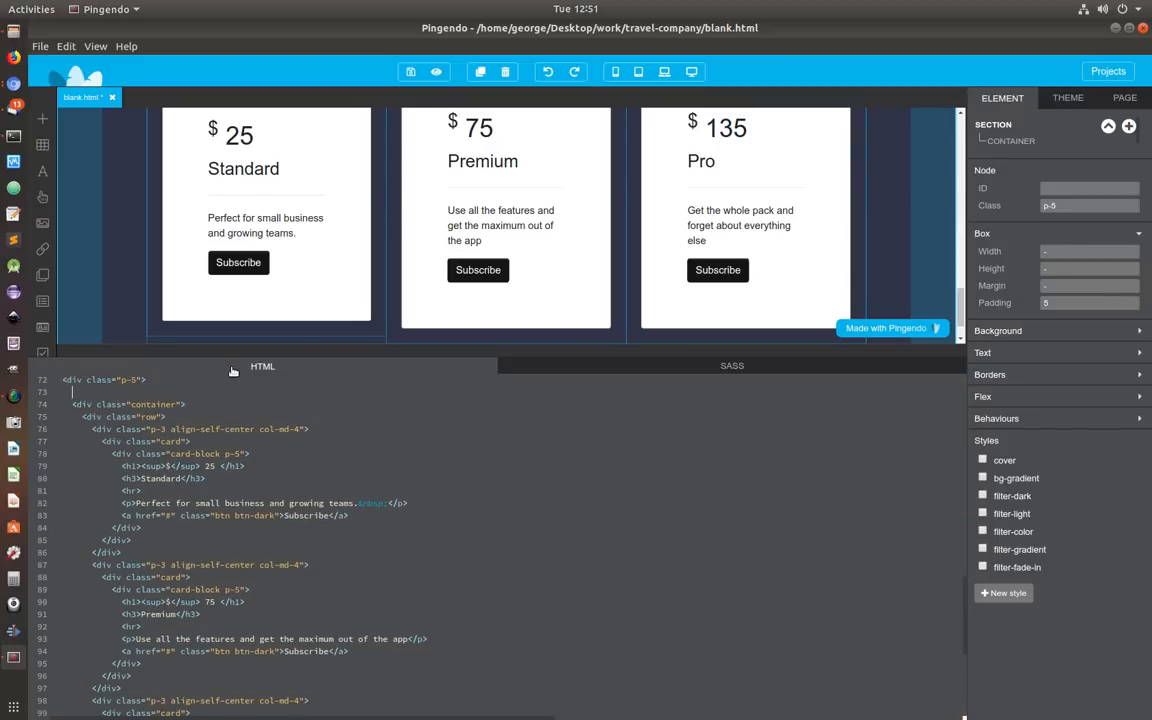
text(<h1)
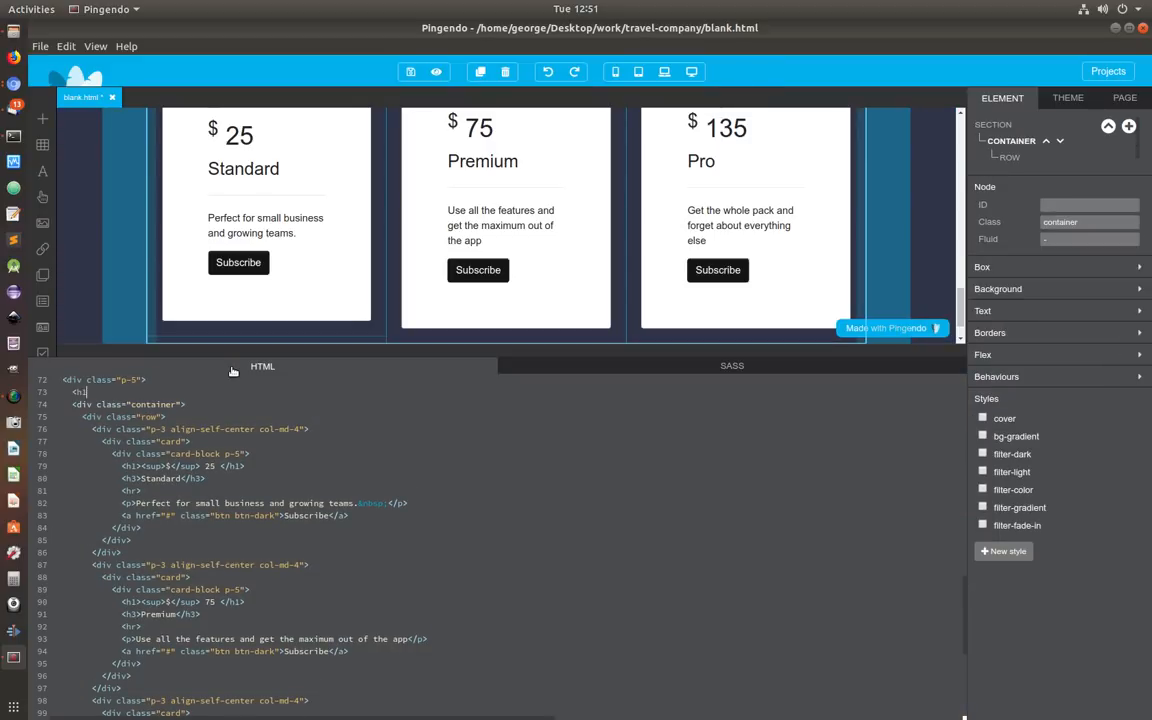
text(>)
key(Return)
text(Travel Packages)
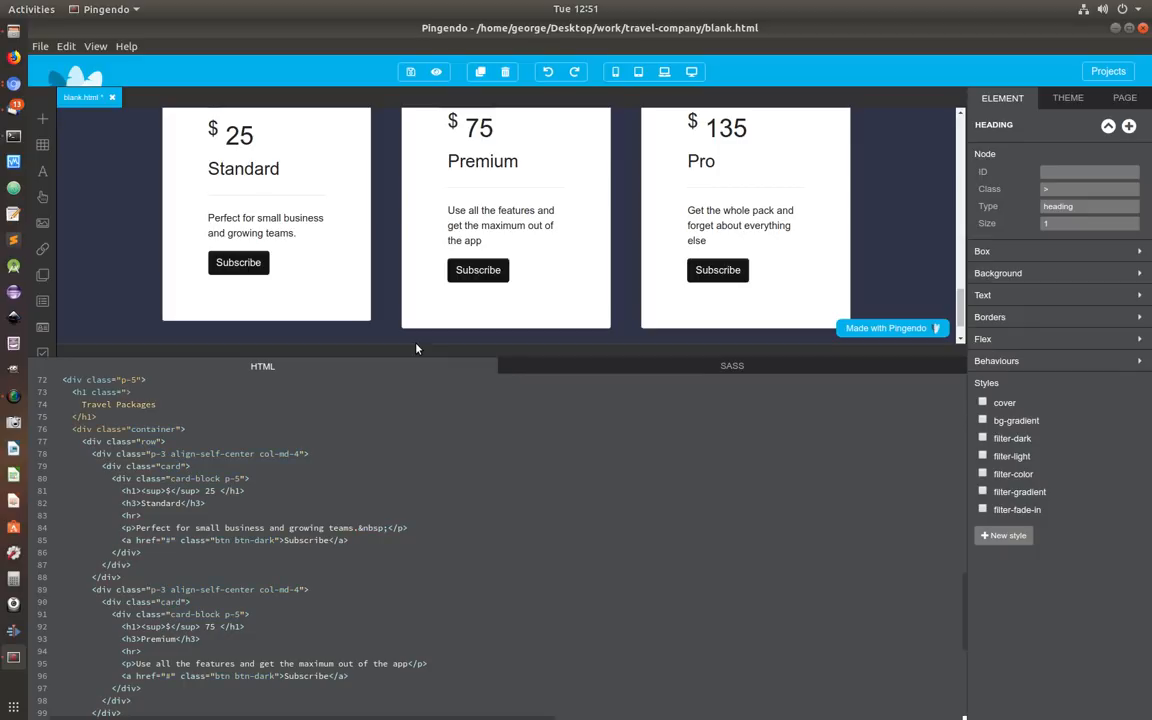
Step: Center and enlarge the Travel Packages heading with the classes text-center display-4
text(ter display-4)
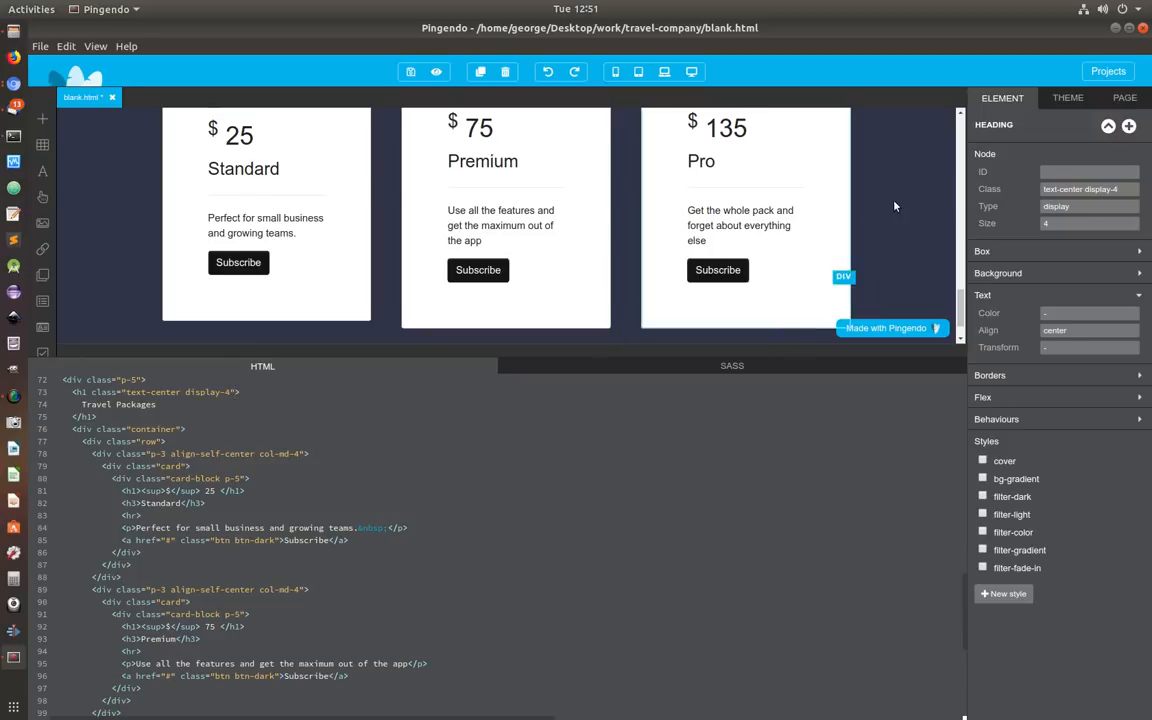
scroll(902, 203, down, 1)
scroll(902, 204, up, 5)
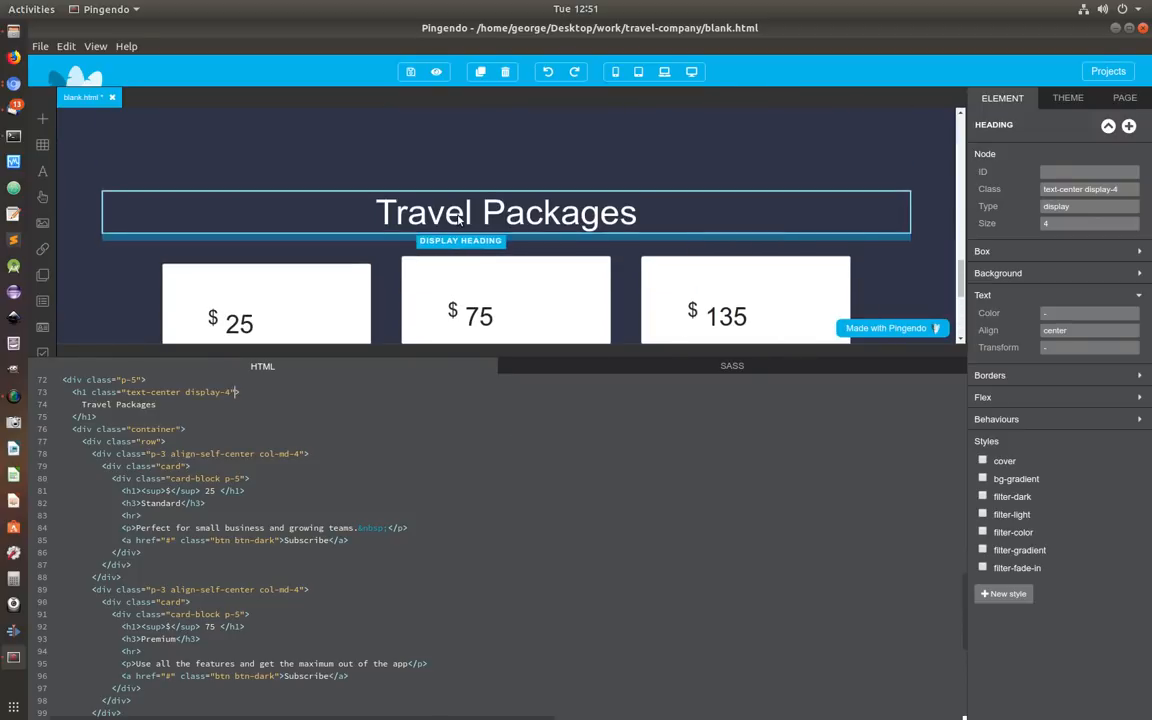
Step: Collapse the code editor and review the layout from the travel articles through the Travel Packages cards
drag(320, 372, 316, 712)
scroll(751, 443, up, 3)
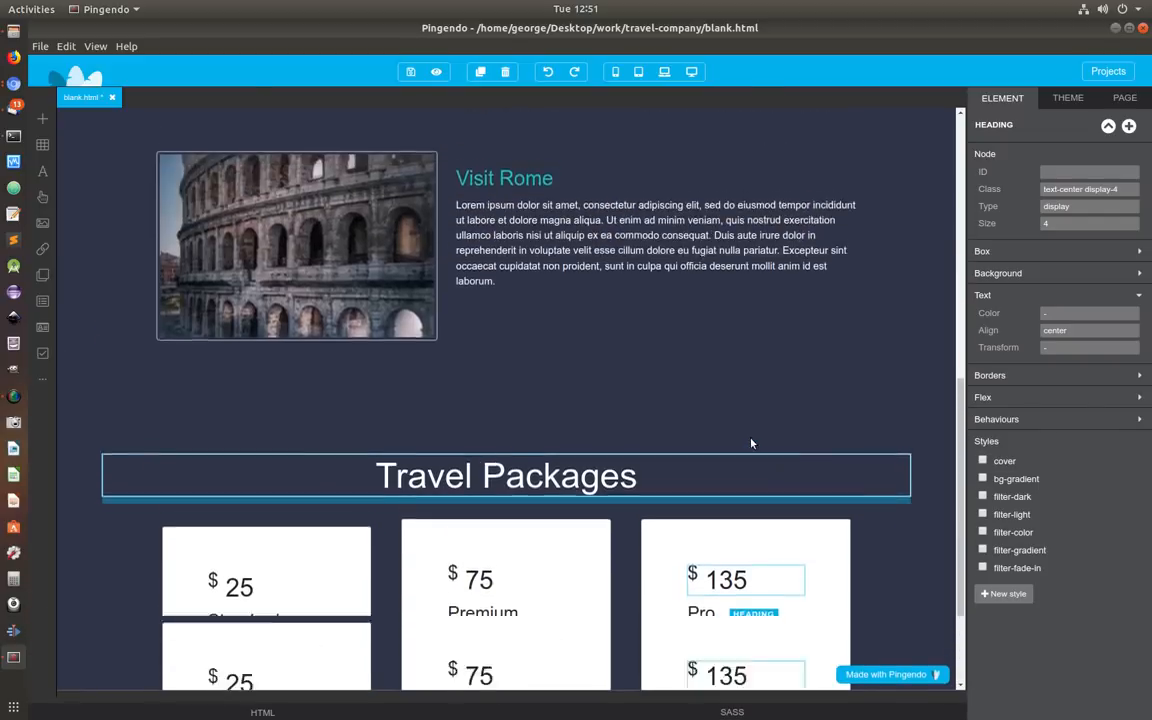
scroll(751, 443, up, 4)
scroll(749, 446, down, 3)
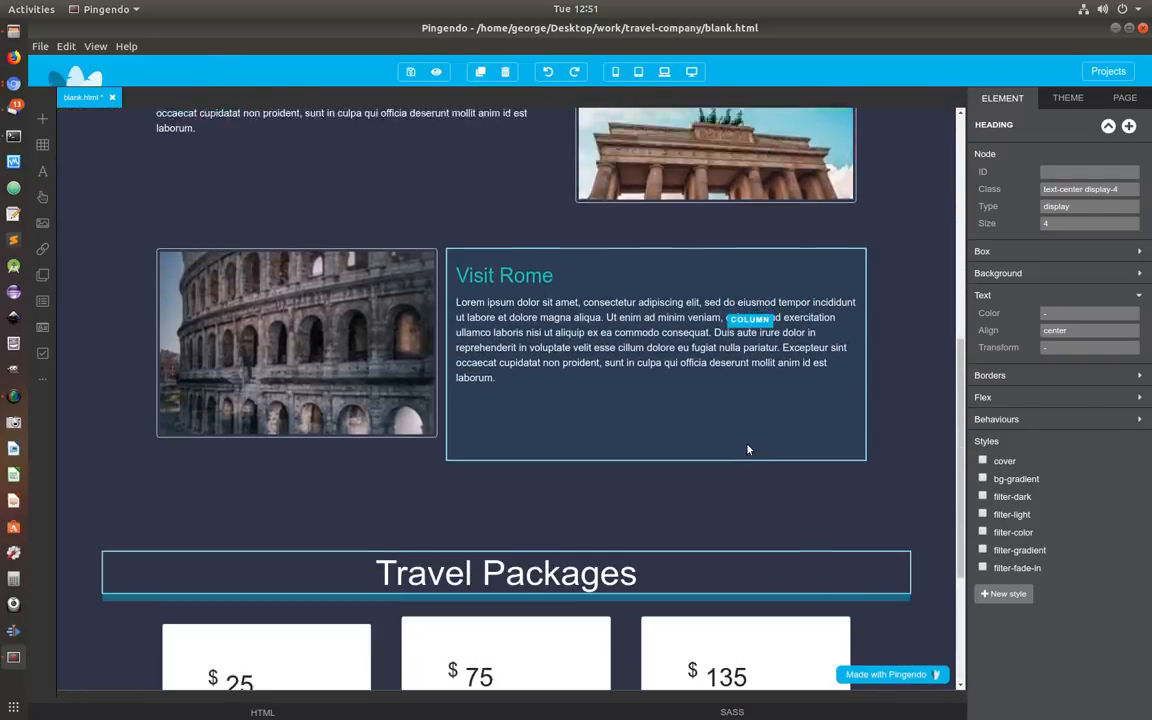
scroll(748, 449, down, 1)
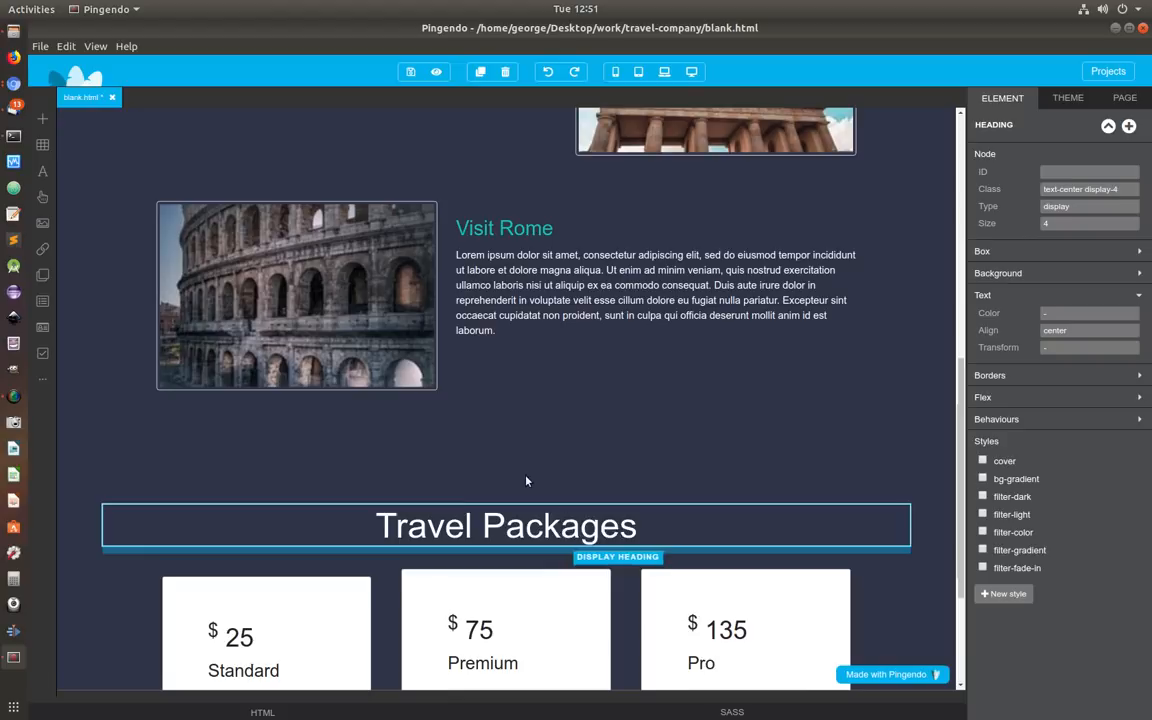
scroll(687, 483, down, 3)
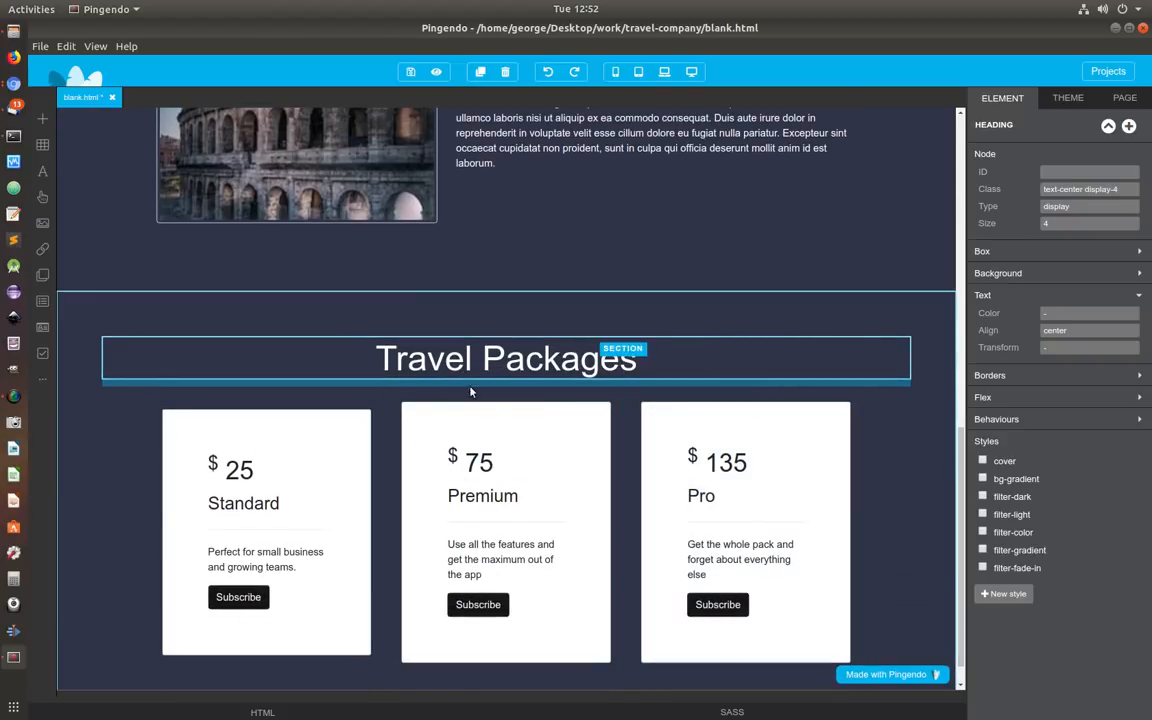
Step: Add a list group with number badges as a new section below the Travel Packages pricing section
scroll(747, 345, up, 2)
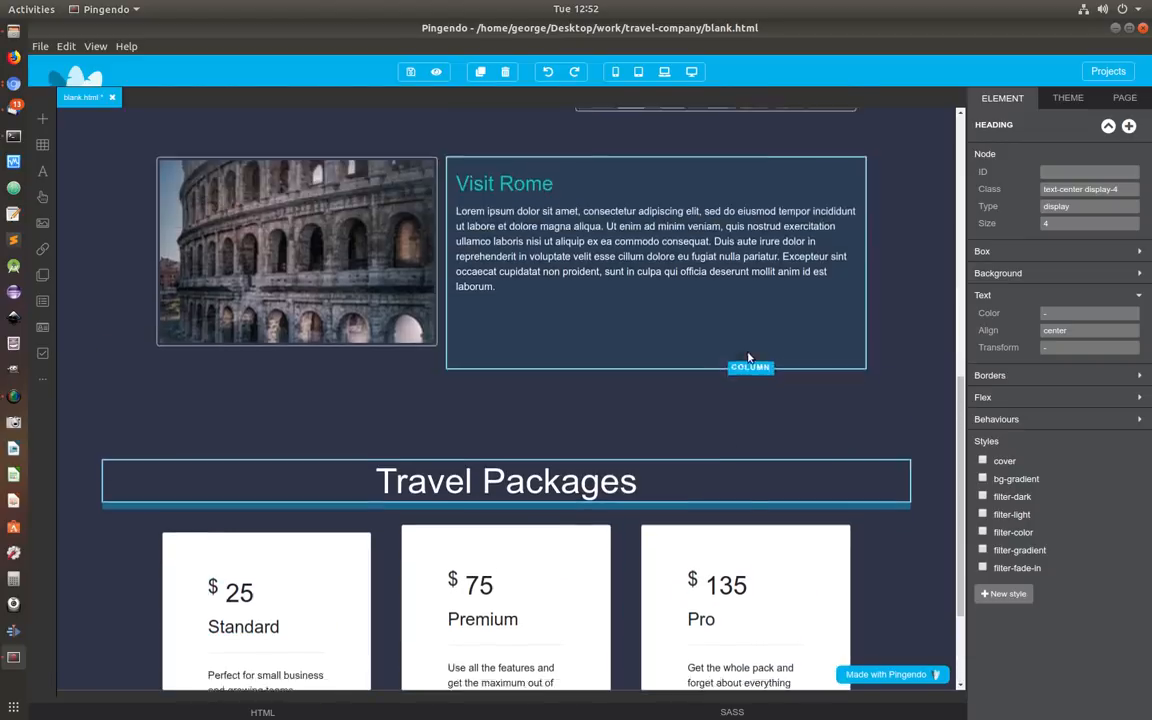
scroll(748, 357, down, 3)
click(43, 120)
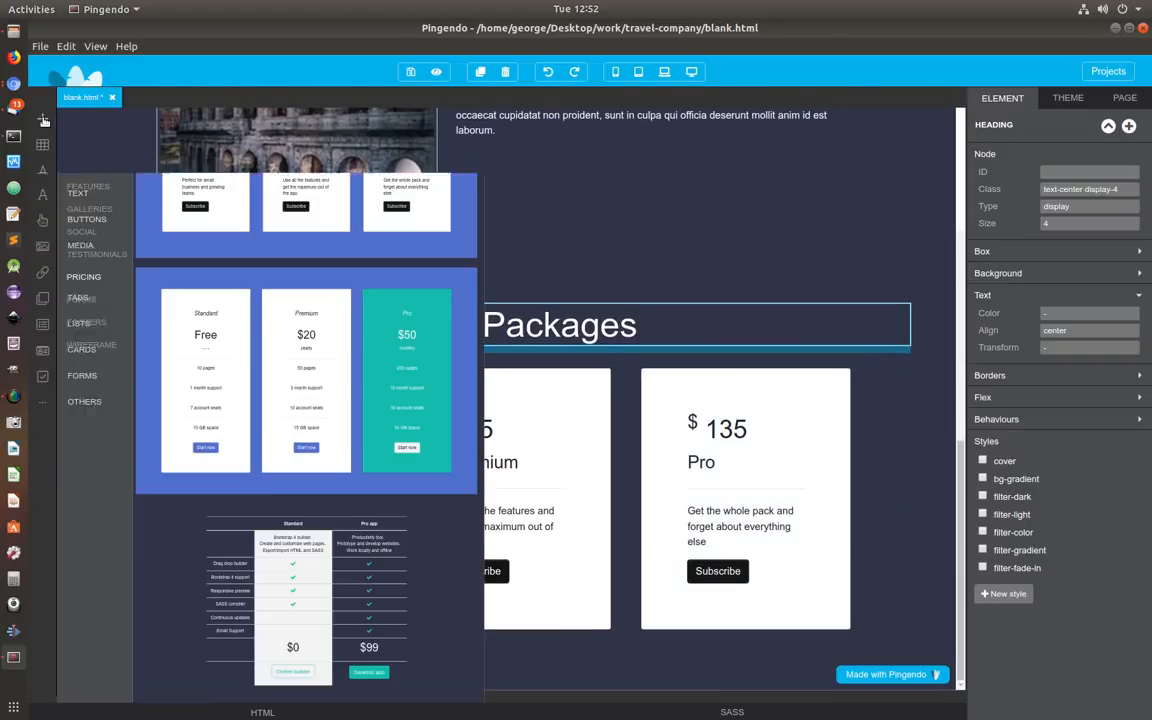
scroll(250, 323, up, 10)
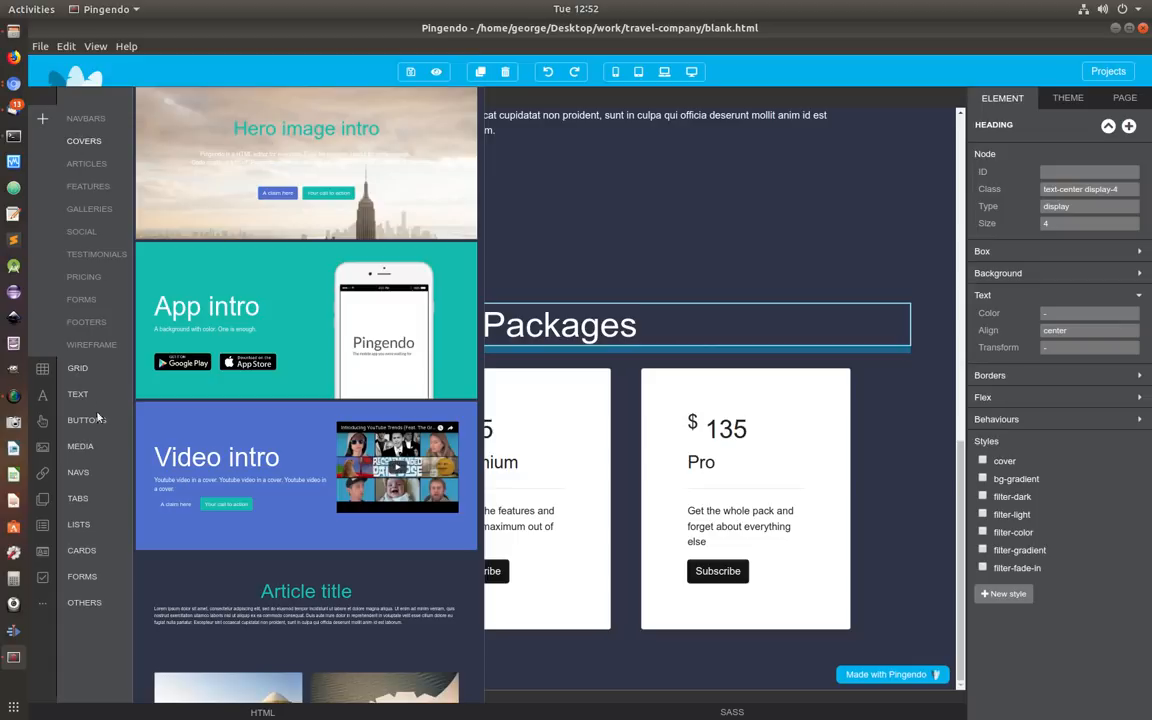
click(76, 529)
drag(188, 114, 420, 686)
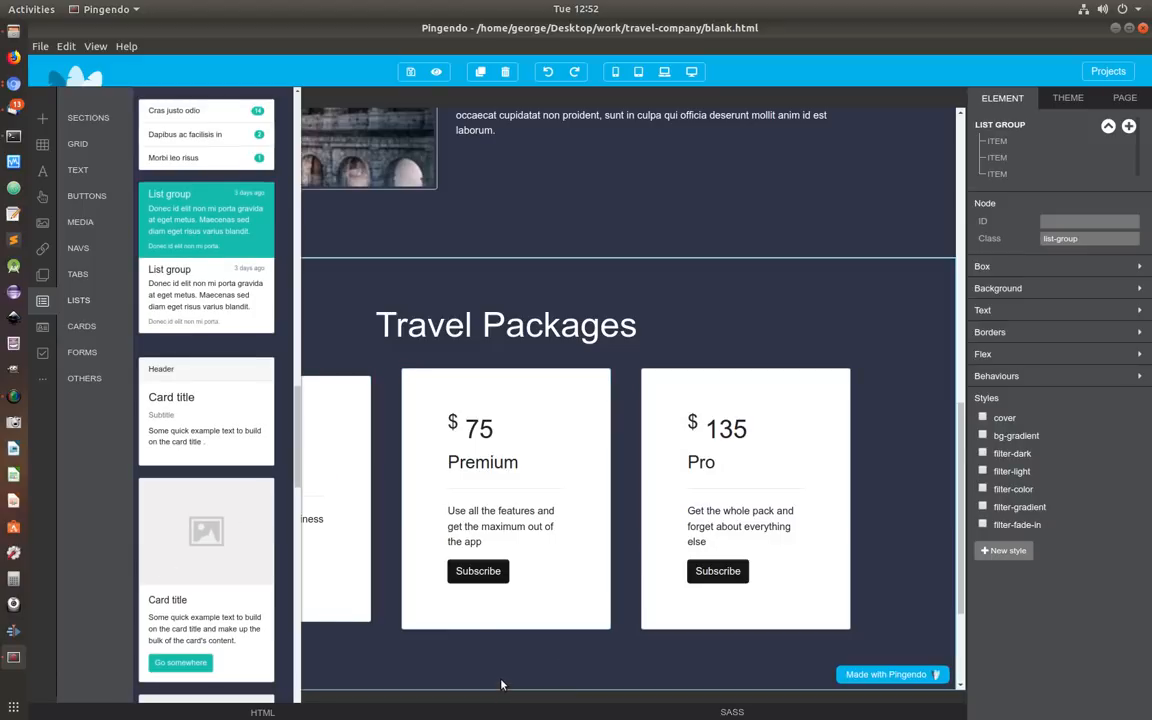
drag(960, 519, 830, 644)
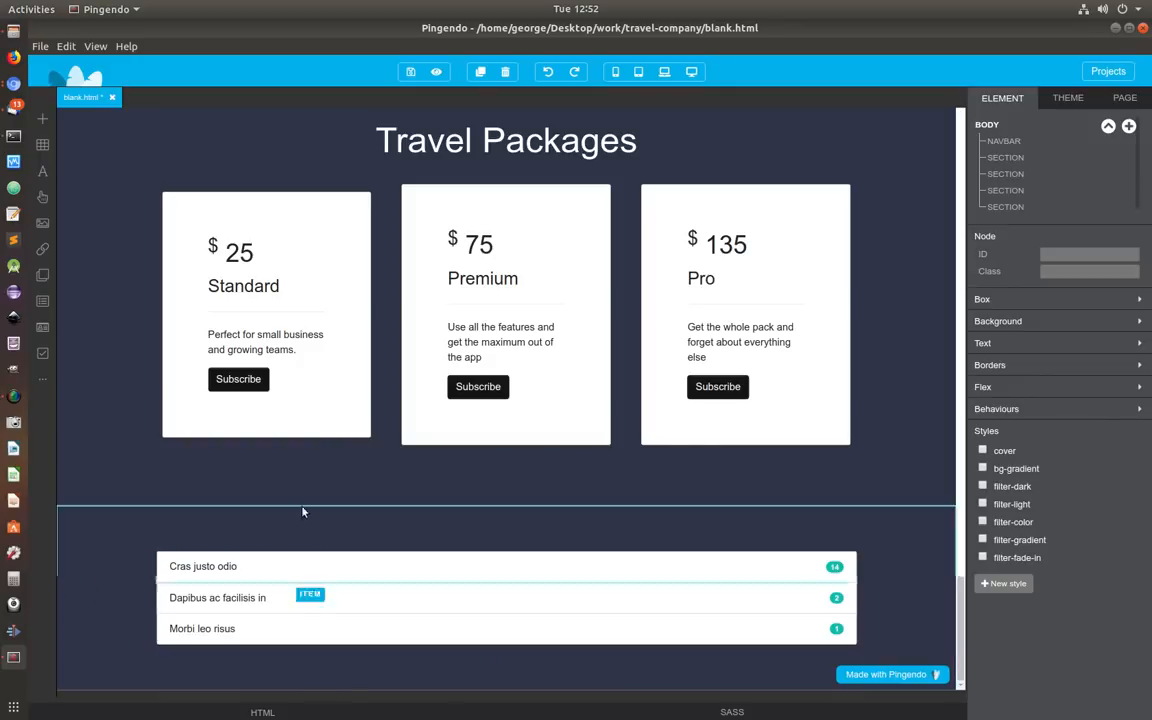
Step: Duplicate the three list items in the HTML, placing the copies directly below the originals inside the list-group ul
click(90, 546)
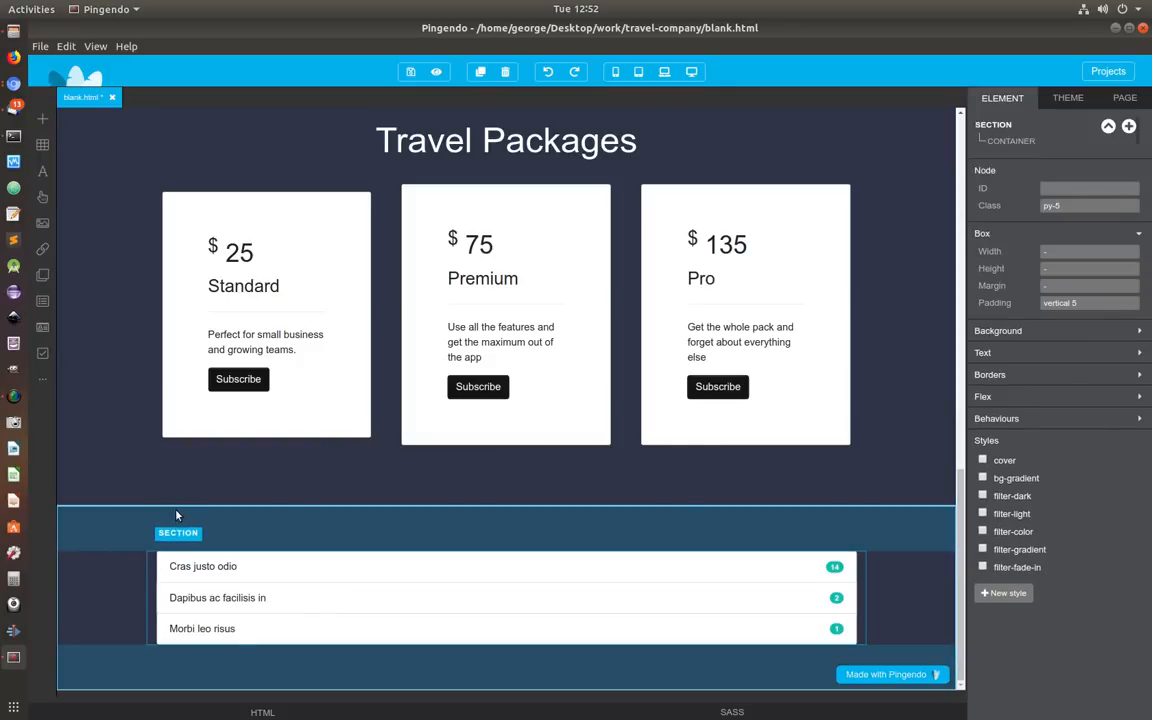
drag(252, 710, 256, 346)
scroll(925, 180, down, 5)
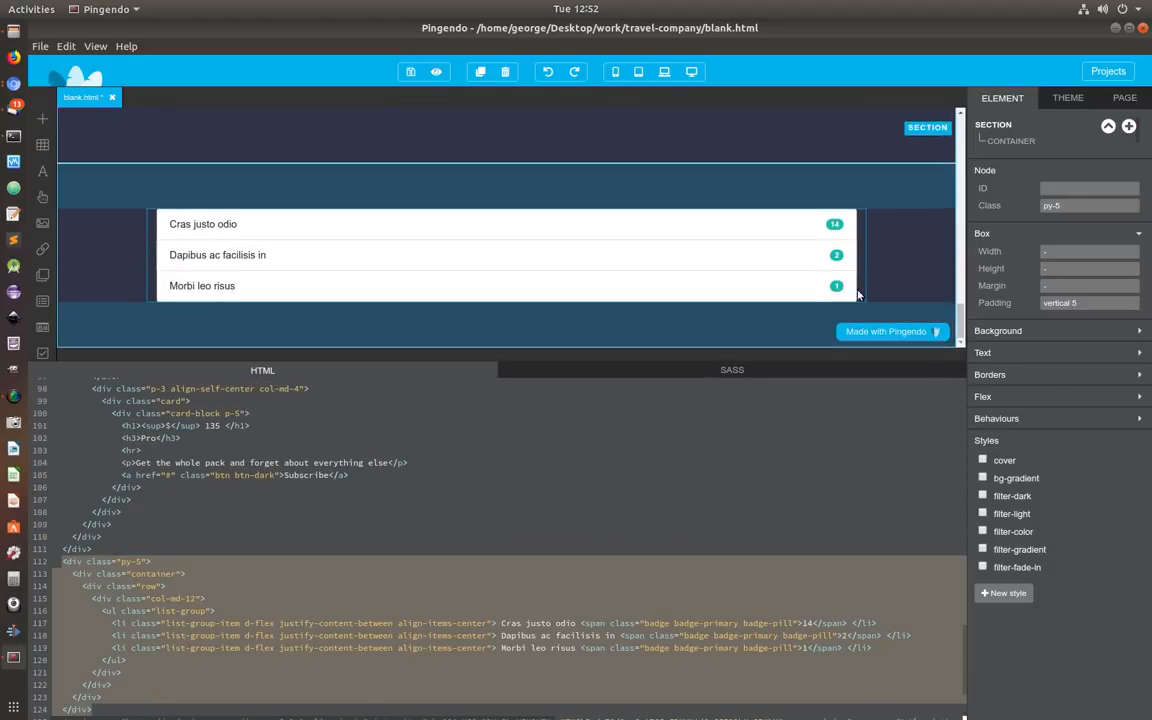
click(110, 622)
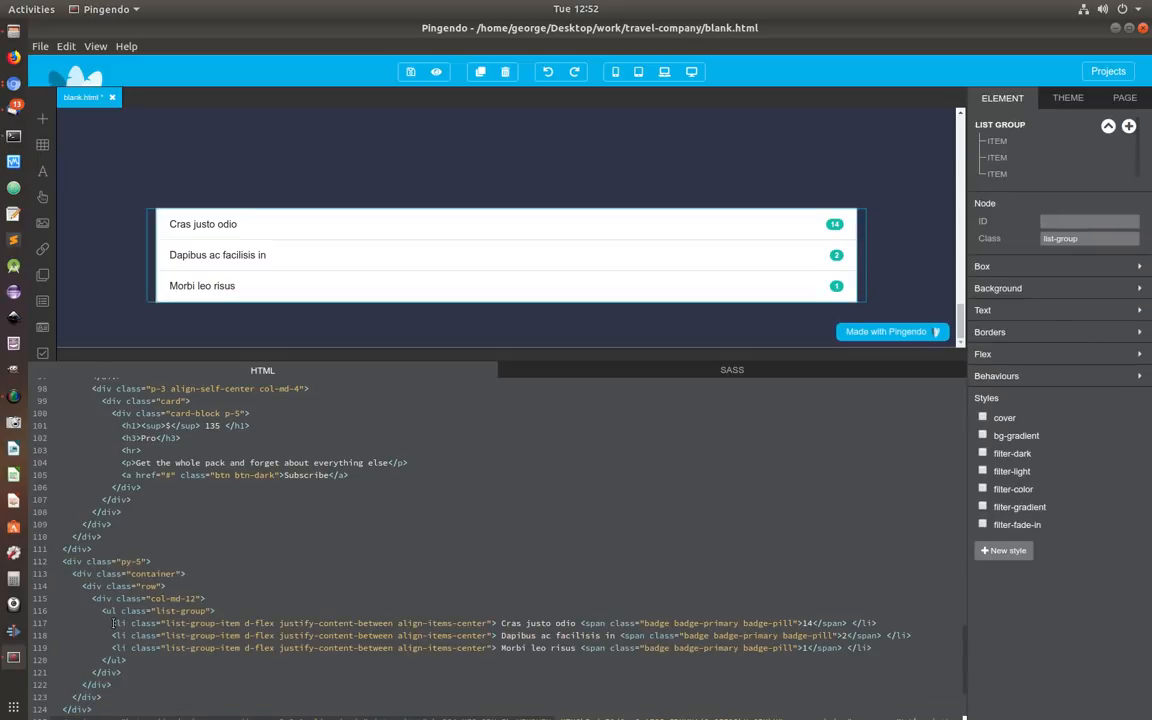
drag(455, 645, 952, 643)
key(ctrl+c)
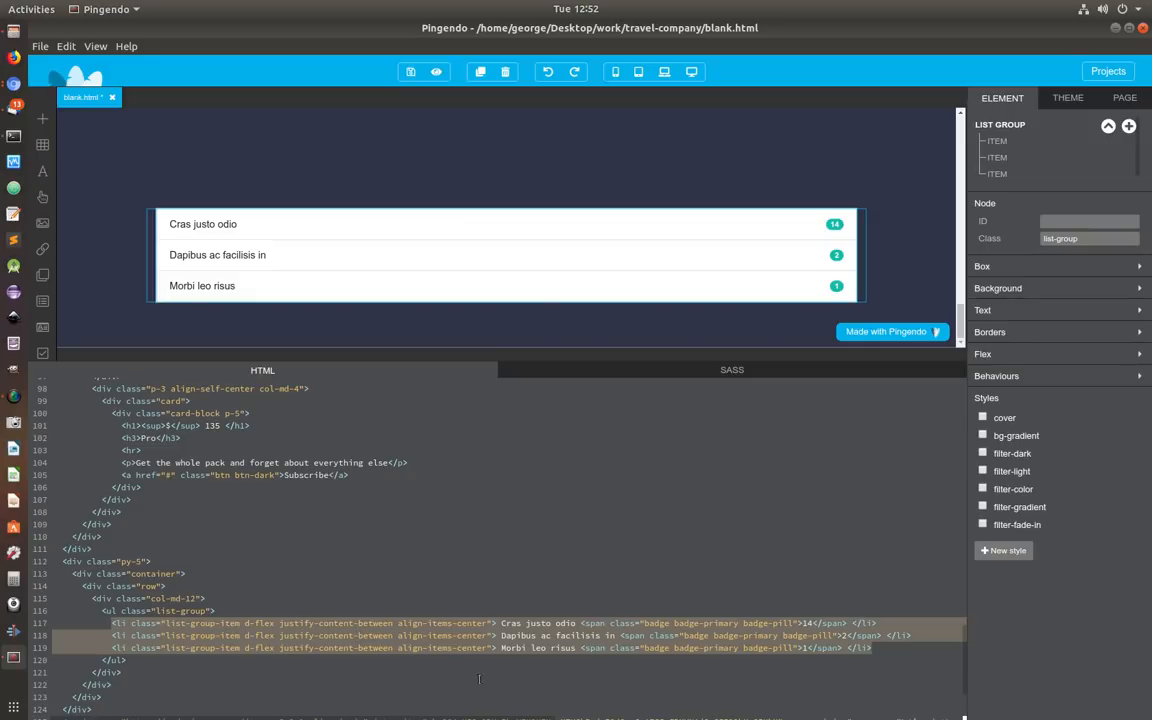
click(884, 651)
key(Return)
key(ctrl+v)
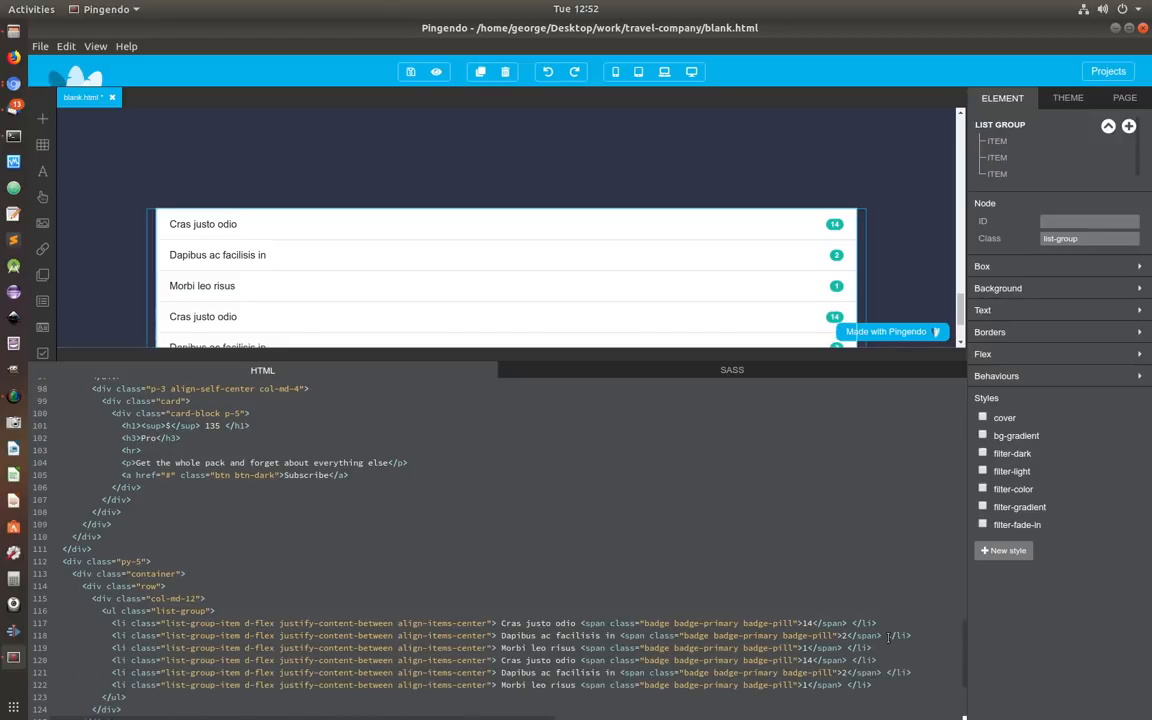
Step: Add an h1 heading "Tour Schedule" in the HTML directly inside the list section's py-5 div, above its container
scroll(822, 176, down, 2)
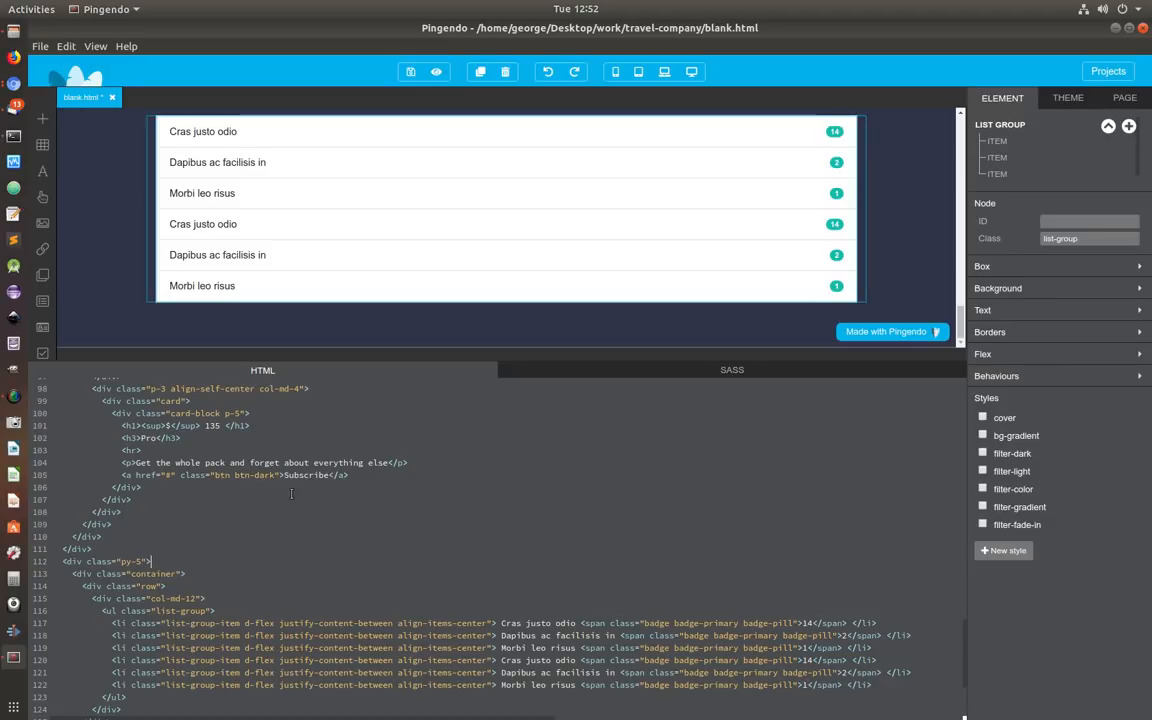
key(Return)
text(<h1)
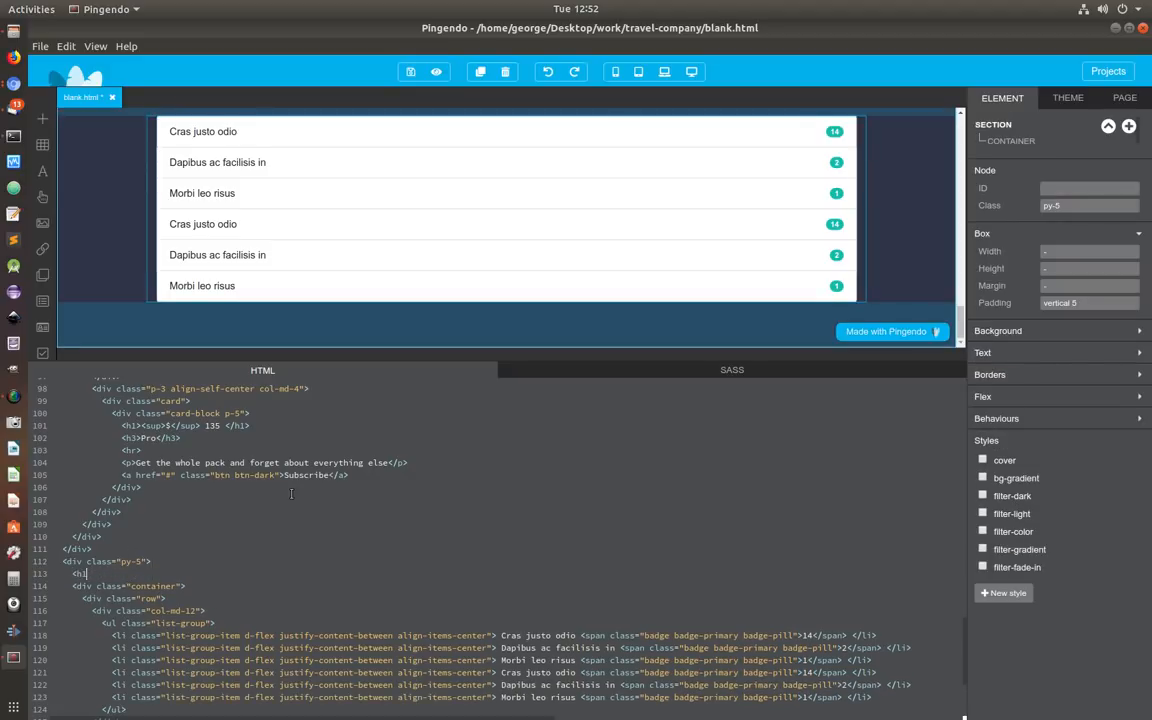
text(>)
key(Return)
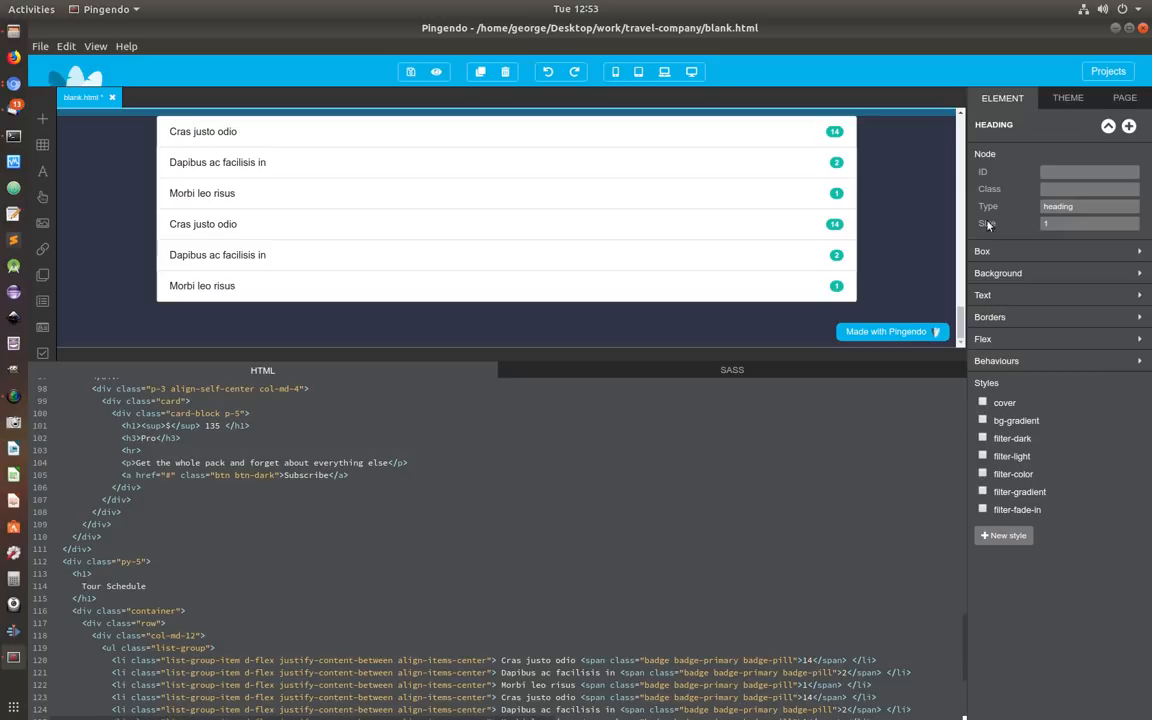
Step: Center and enlarge the Tour Schedule heading with the classes text-center display-4, and collapse the code editor
click(1062, 169)
click(1056, 190)
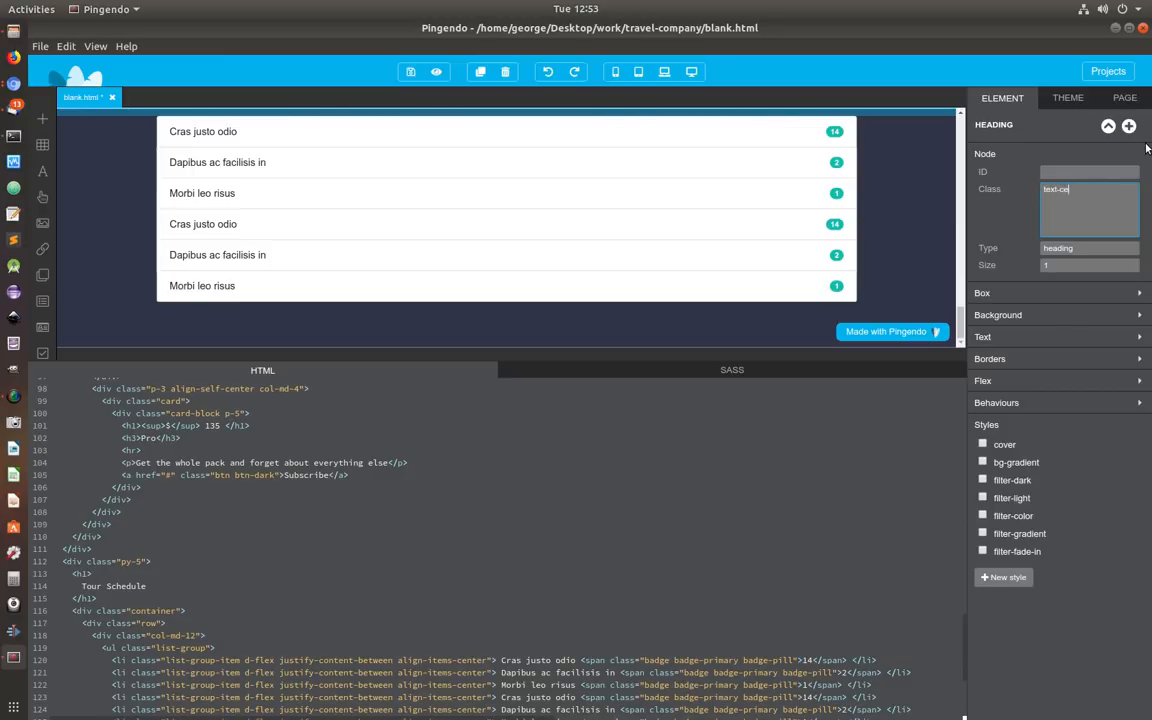
text(text-center display-4)
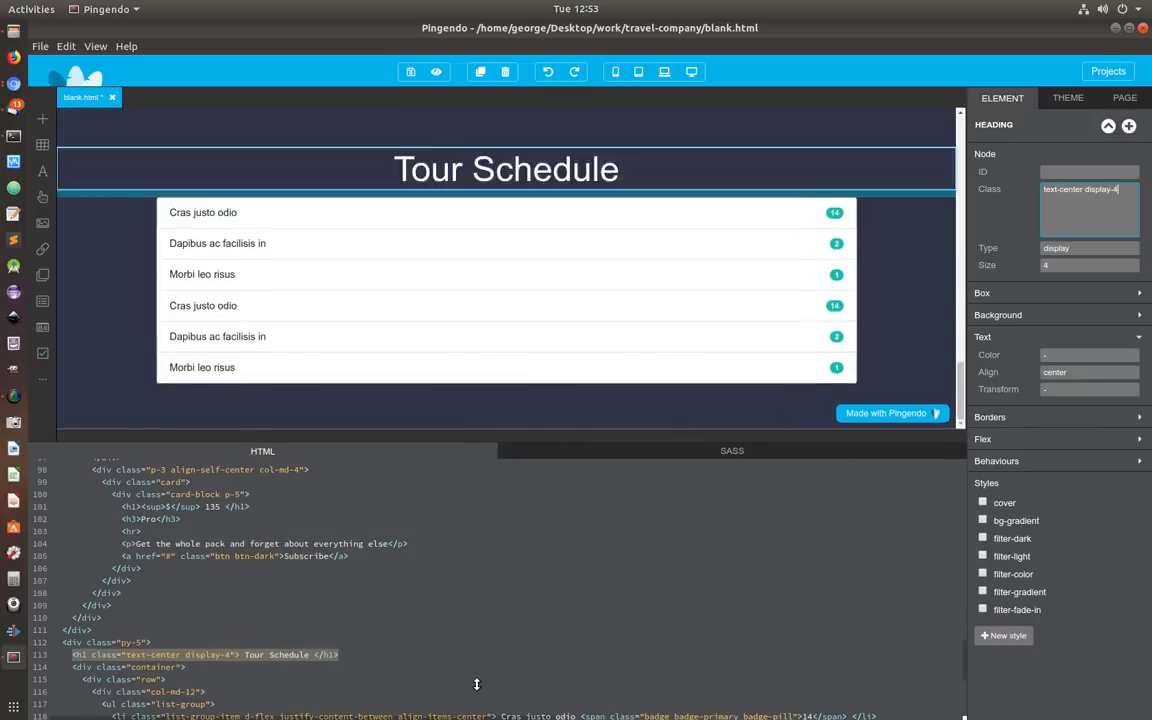
click(470, 368)
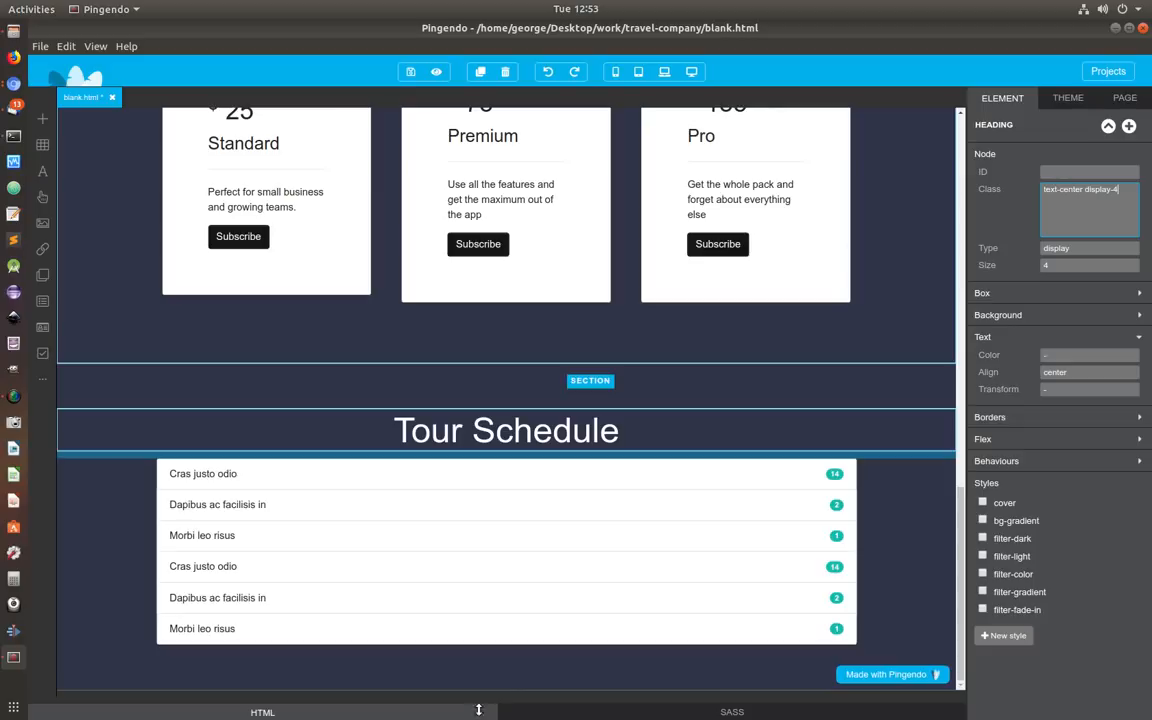
Step: Set the Tour Schedule heading's margin to vertical 4
click(647, 441)
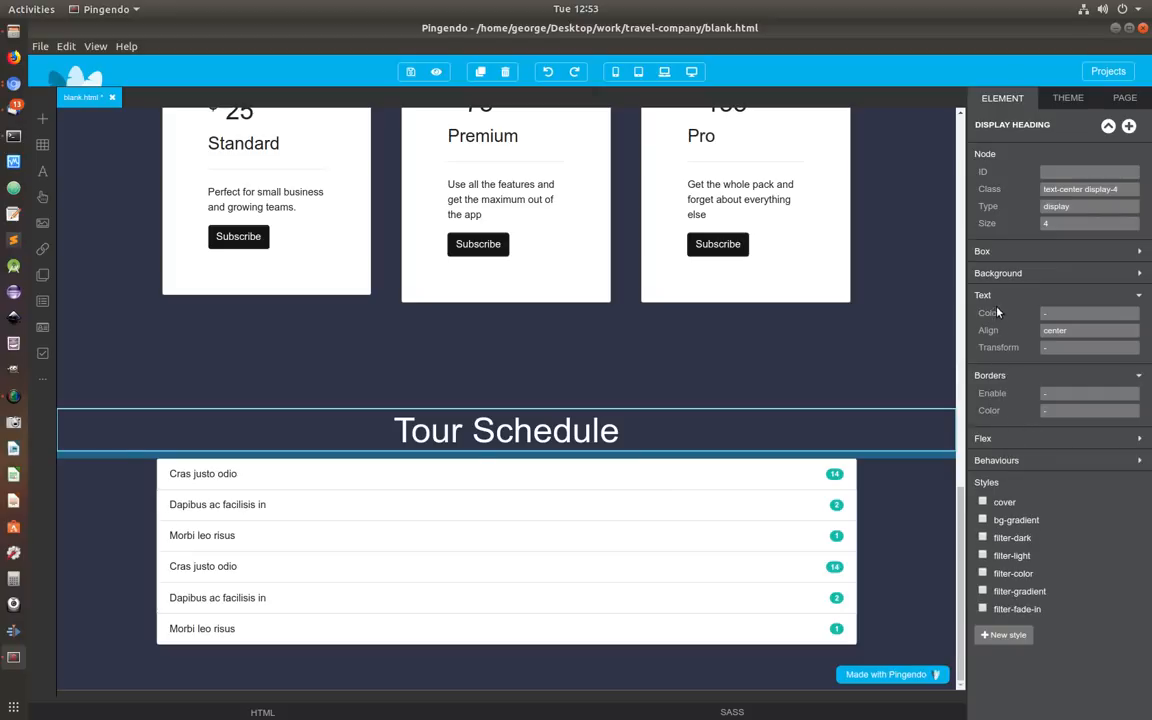
click(1001, 252)
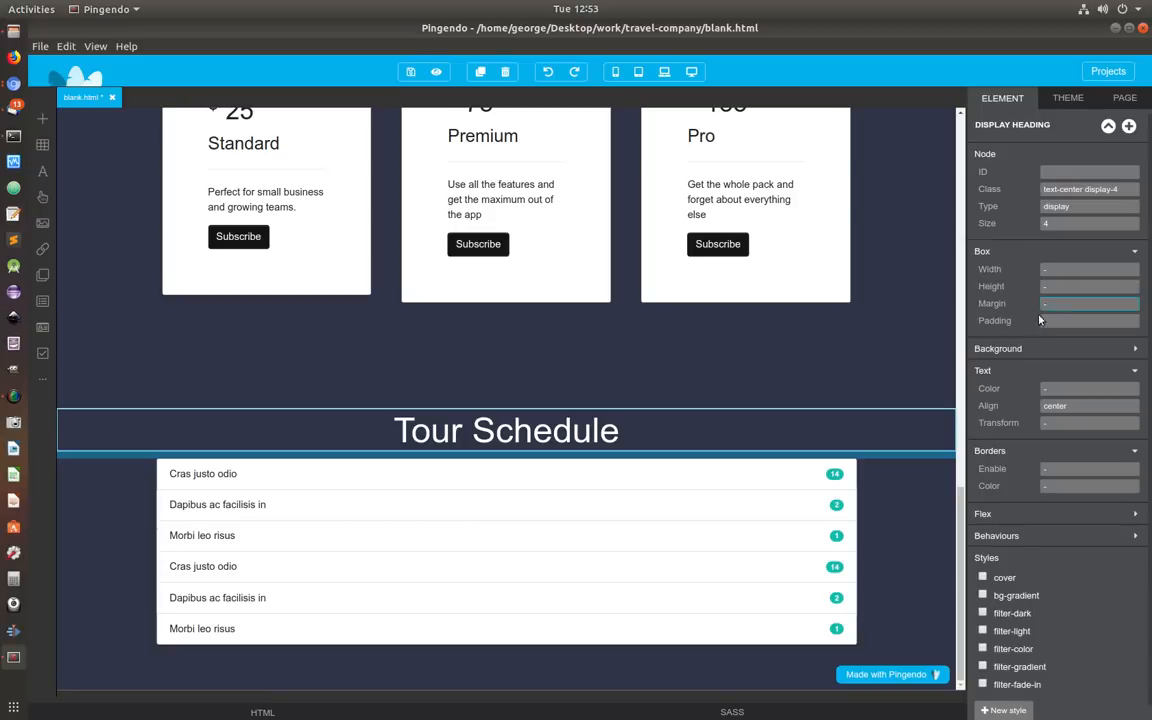
click(1068, 304)
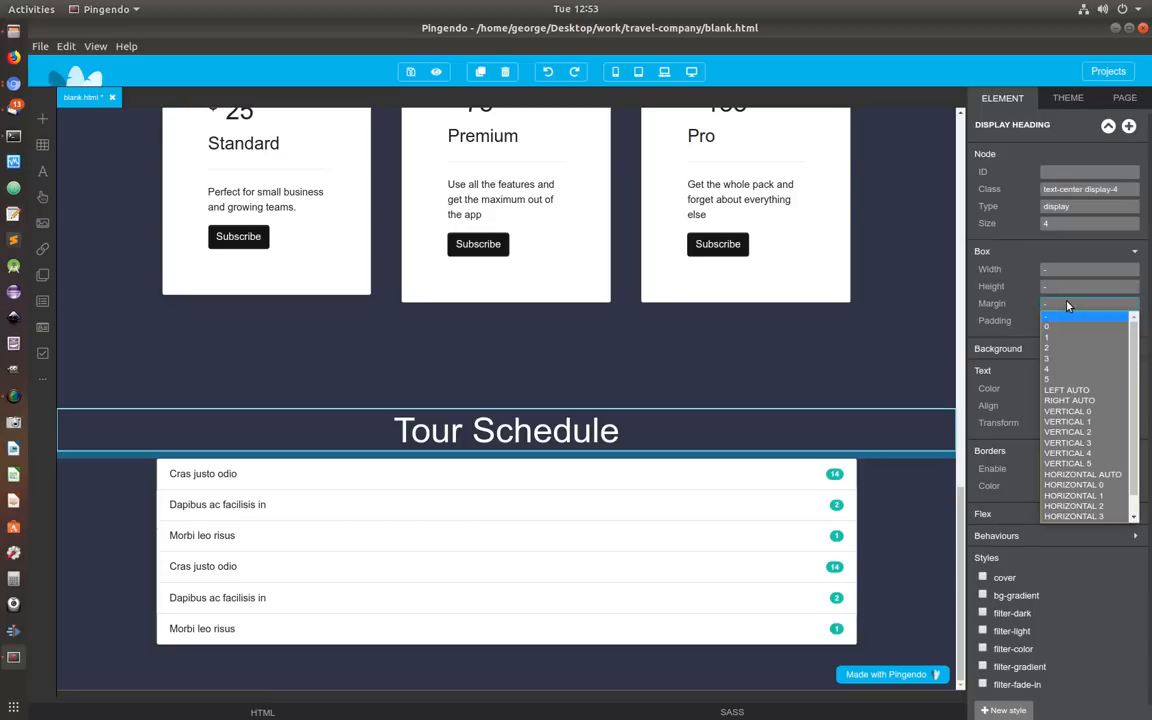
click(1084, 456)
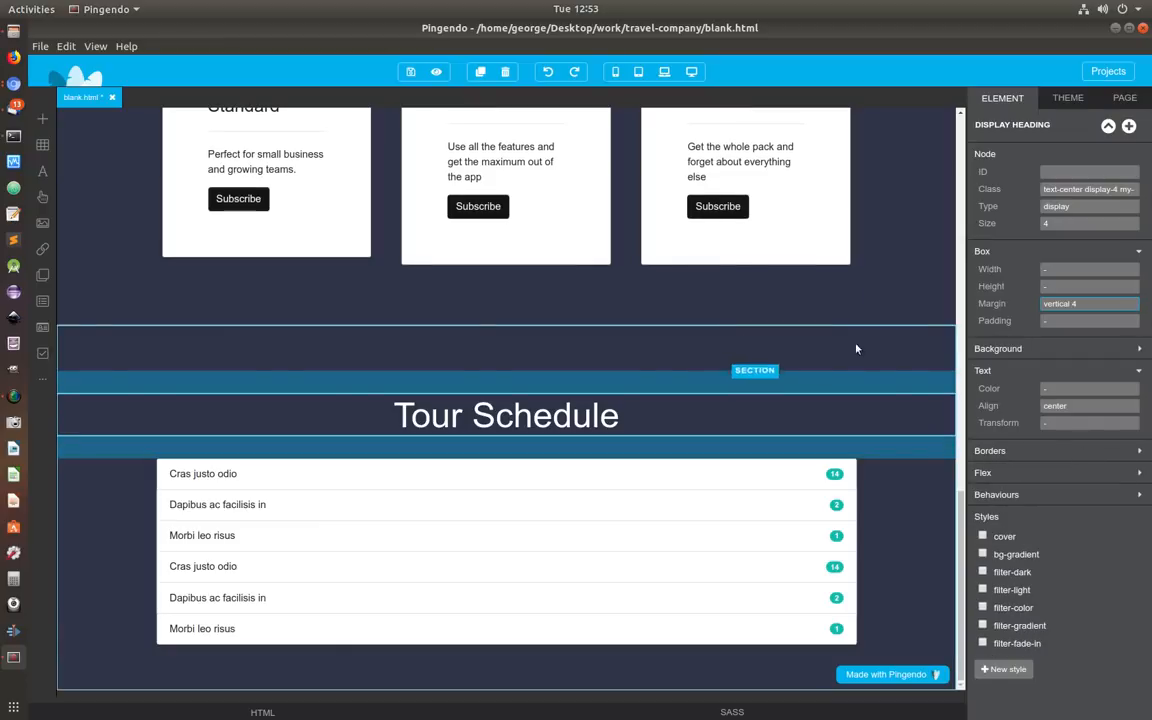
Step: Set the Travel Packages heading's margin to vertical 4
scroll(905, 325, up, 5)
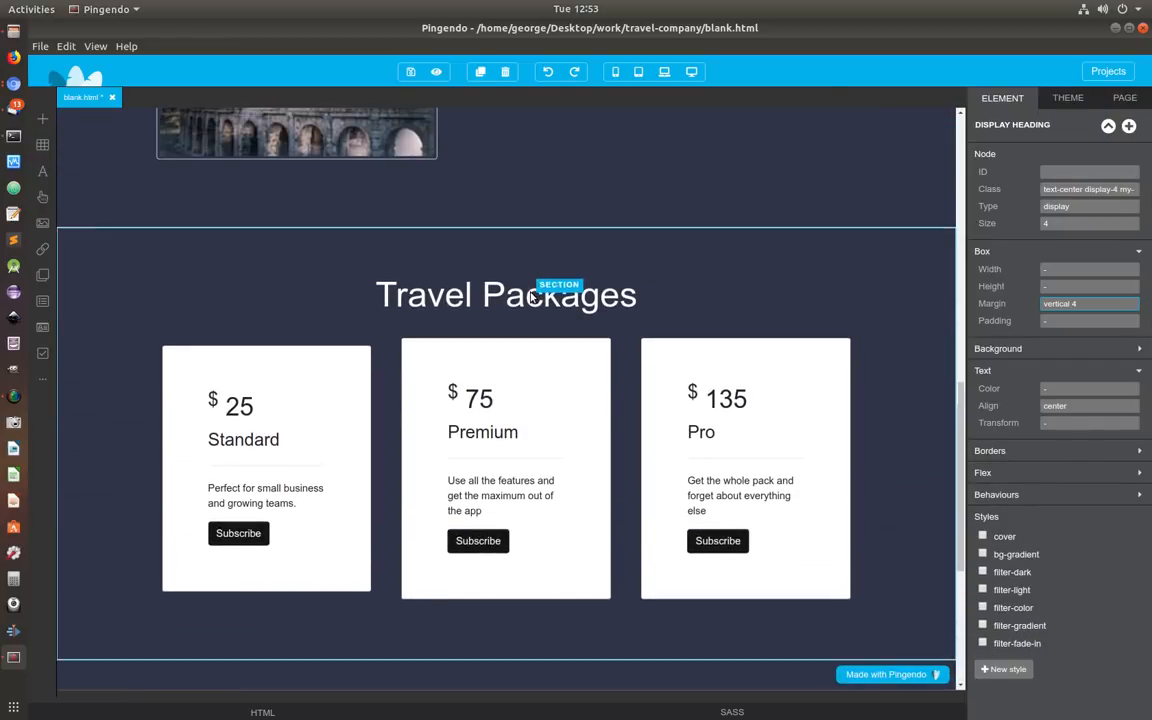
click(660, 298)
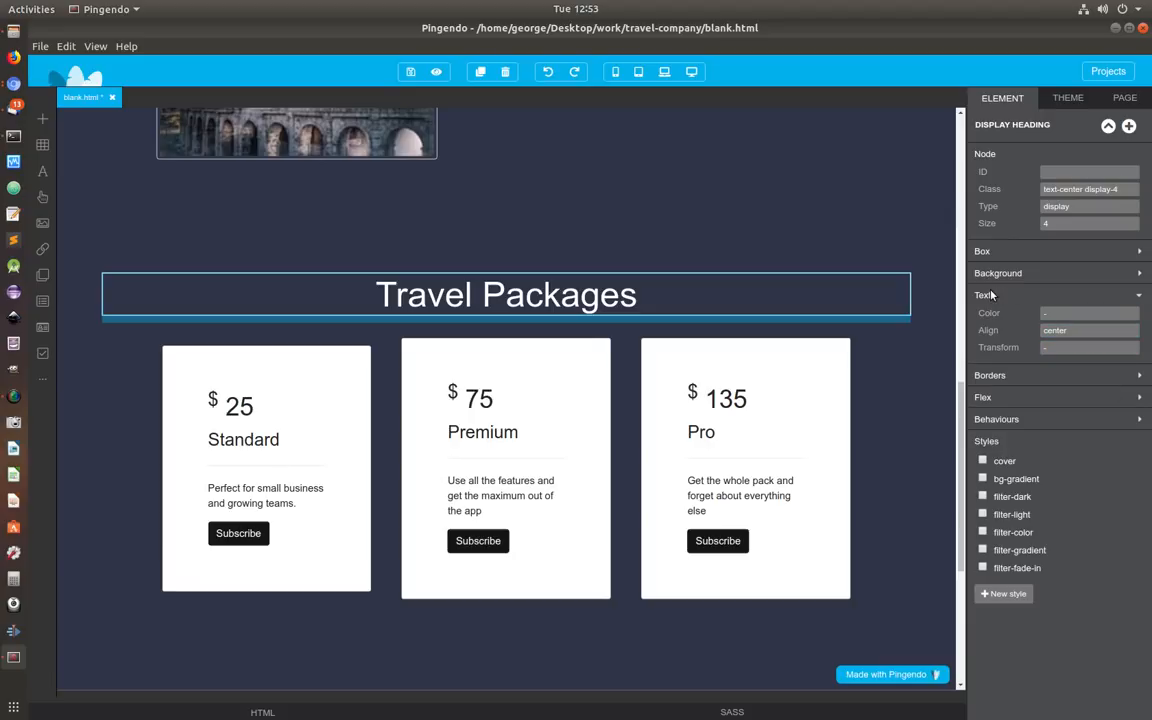
click(1011, 256)
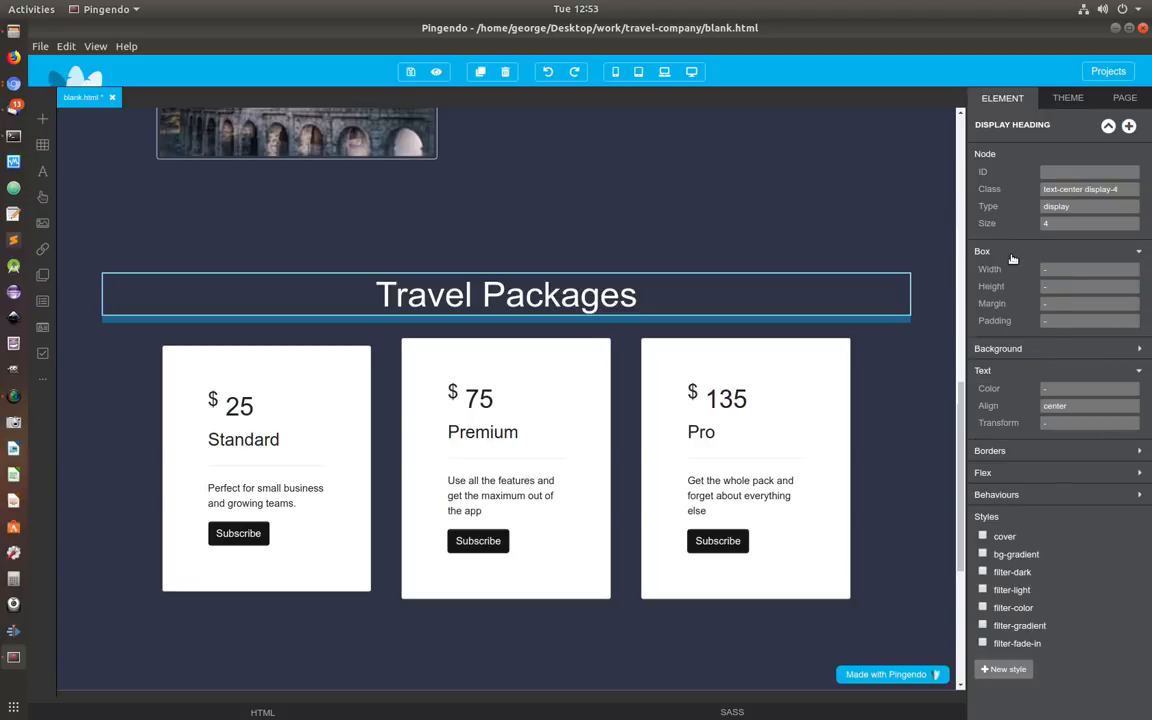
click(1060, 303)
click(1068, 453)
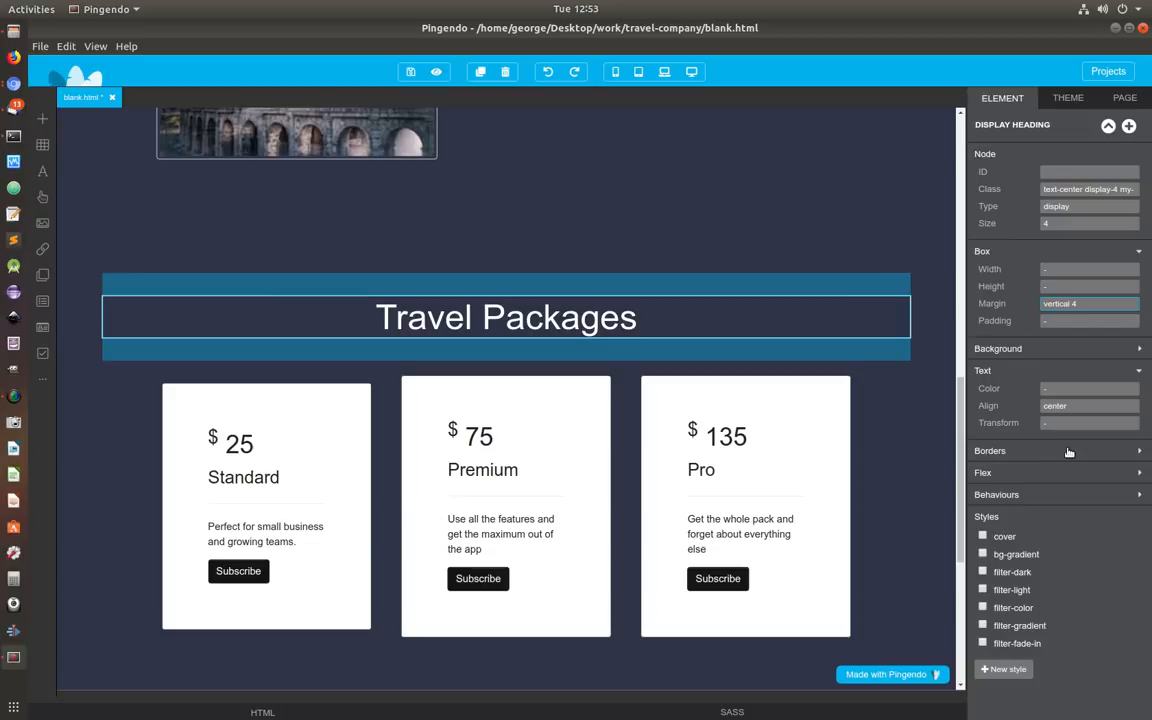
Step: Set the Travel Sites heading's margin to vertical 4
scroll(882, 276, up, 5)
scroll(882, 276, up, 4)
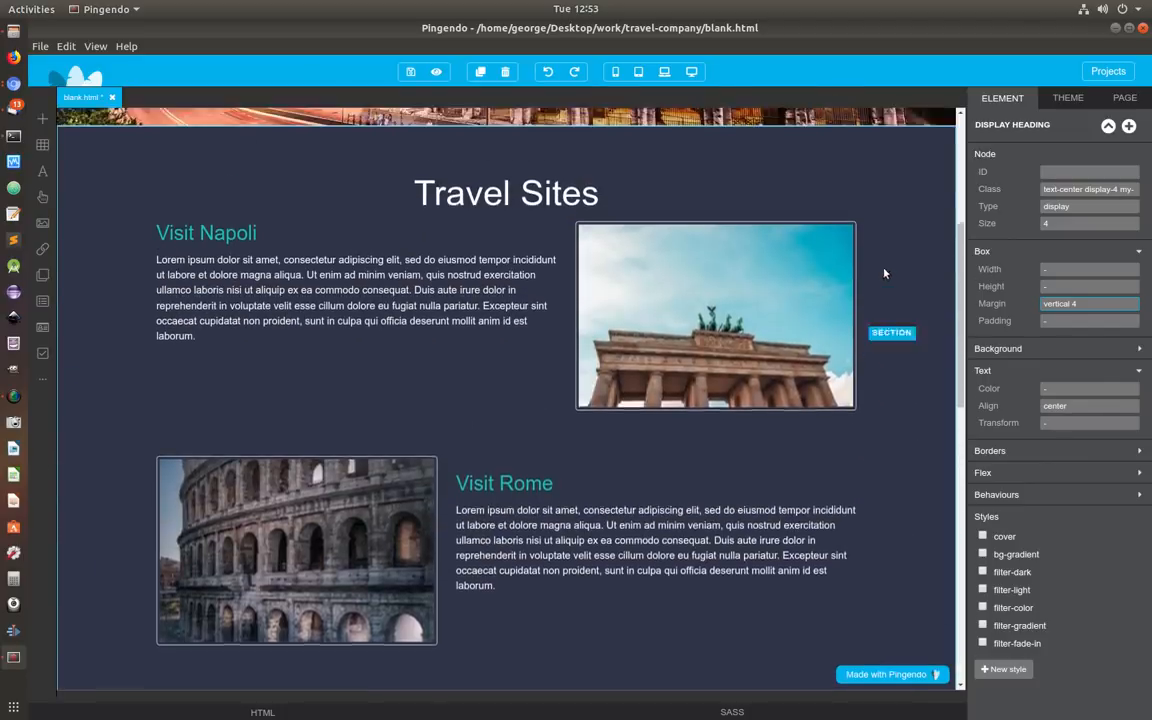
click(450, 307)
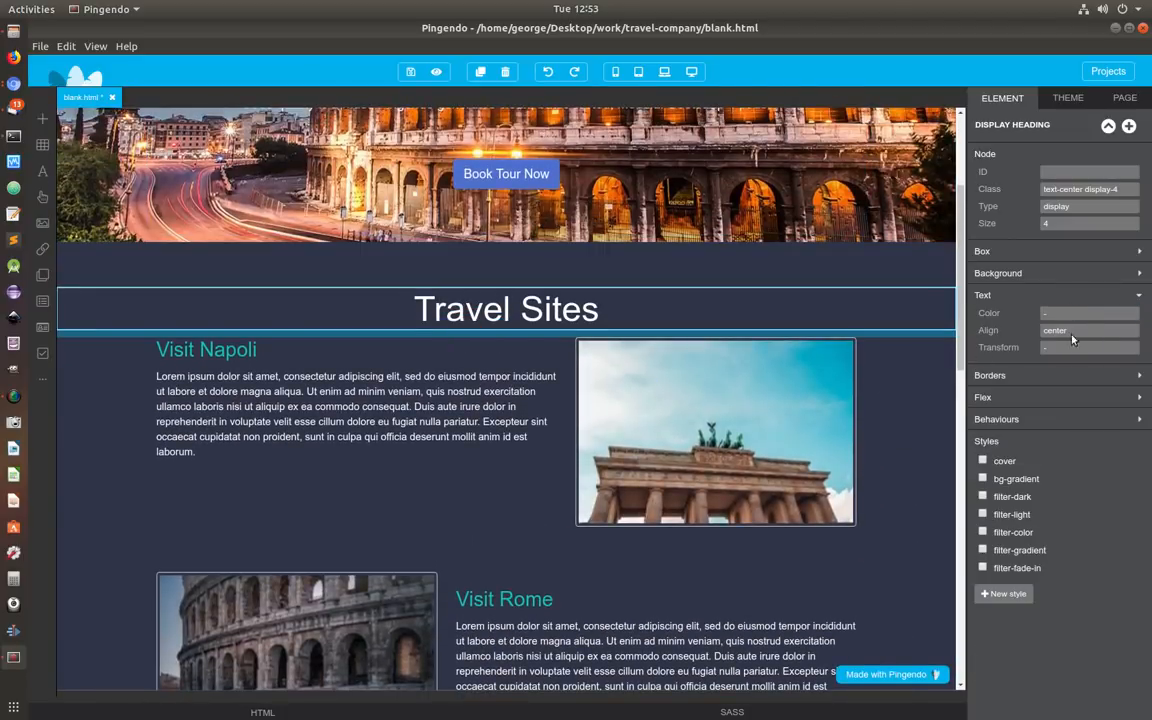
click(1017, 255)
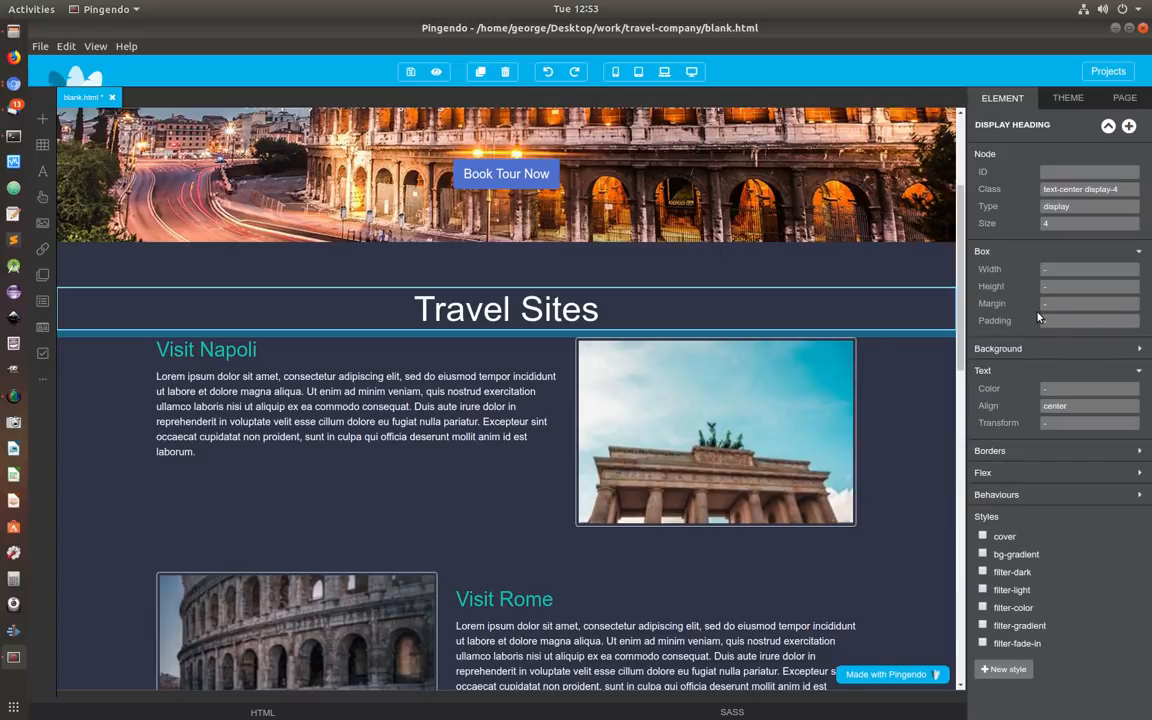
click(1068, 303)
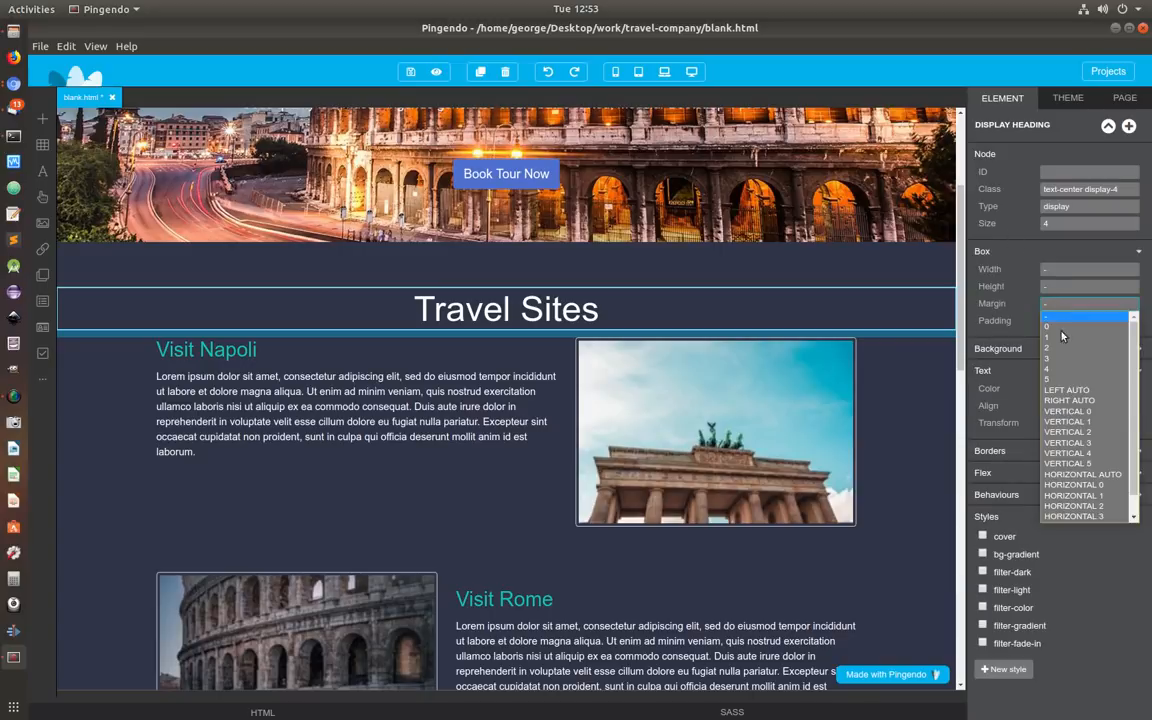
click(1082, 452)
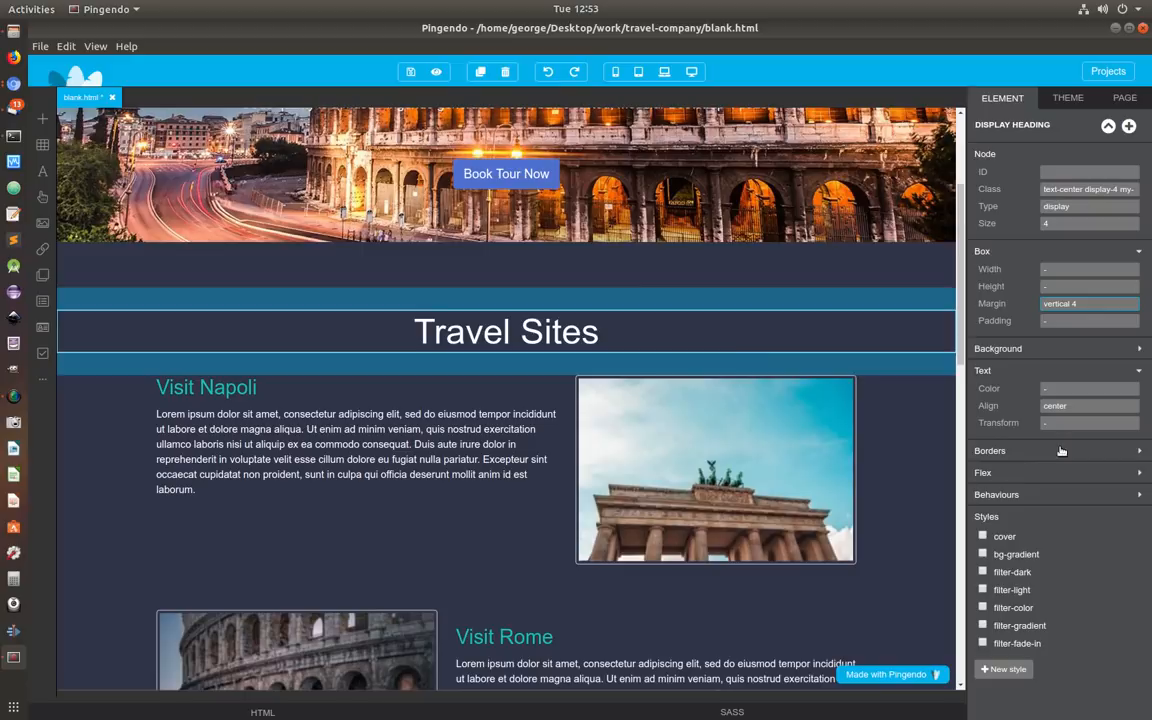
Step: Add the email and password form with a submit button below the Tour Schedule list section
scroll(808, 341, down, 3)
scroll(808, 341, up, 3)
scroll(808, 341, down, 15)
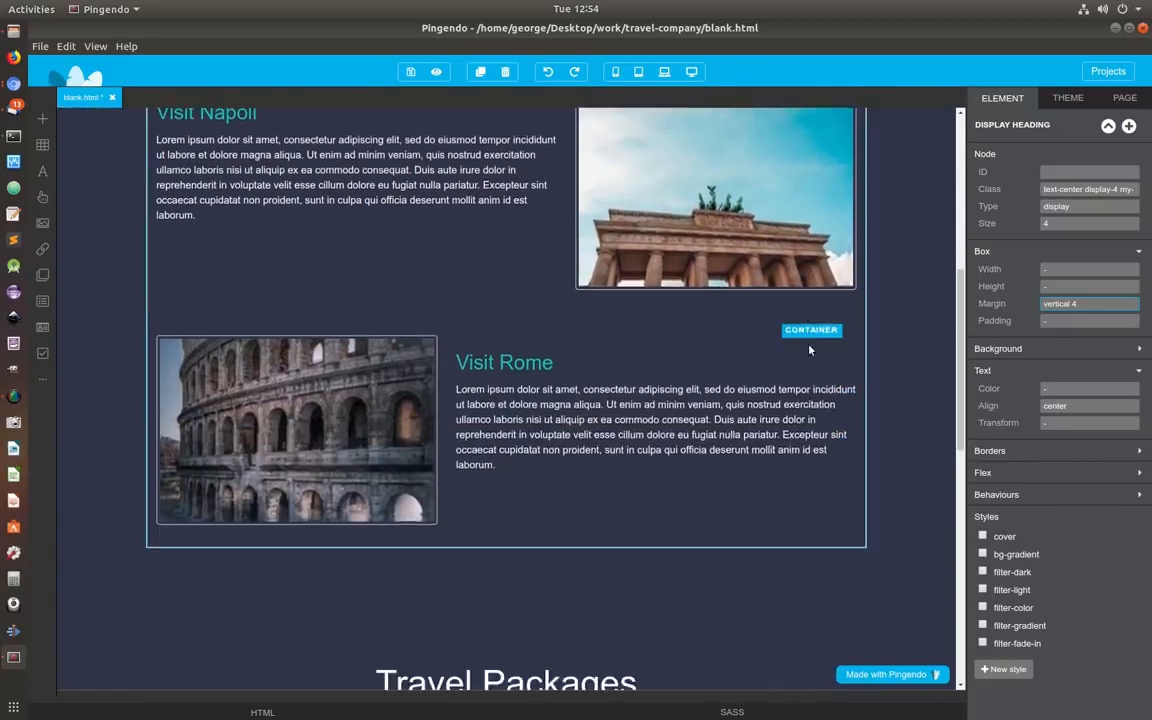
scroll(810, 355, down, 1)
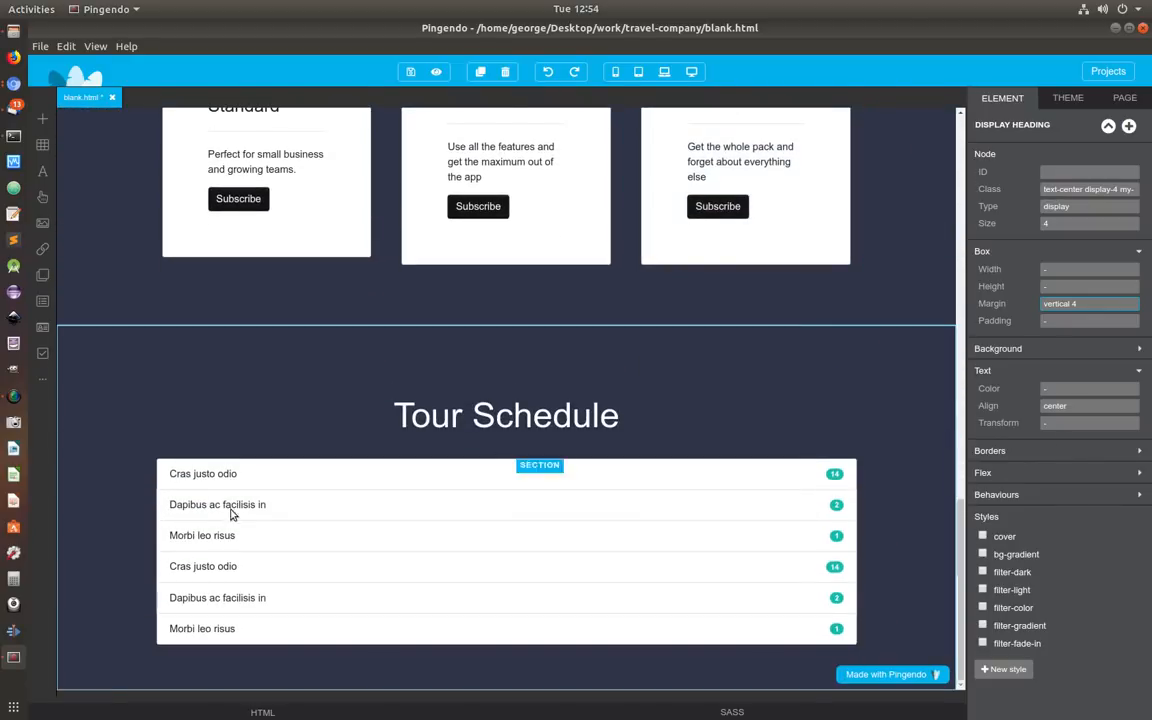
click(44, 121)
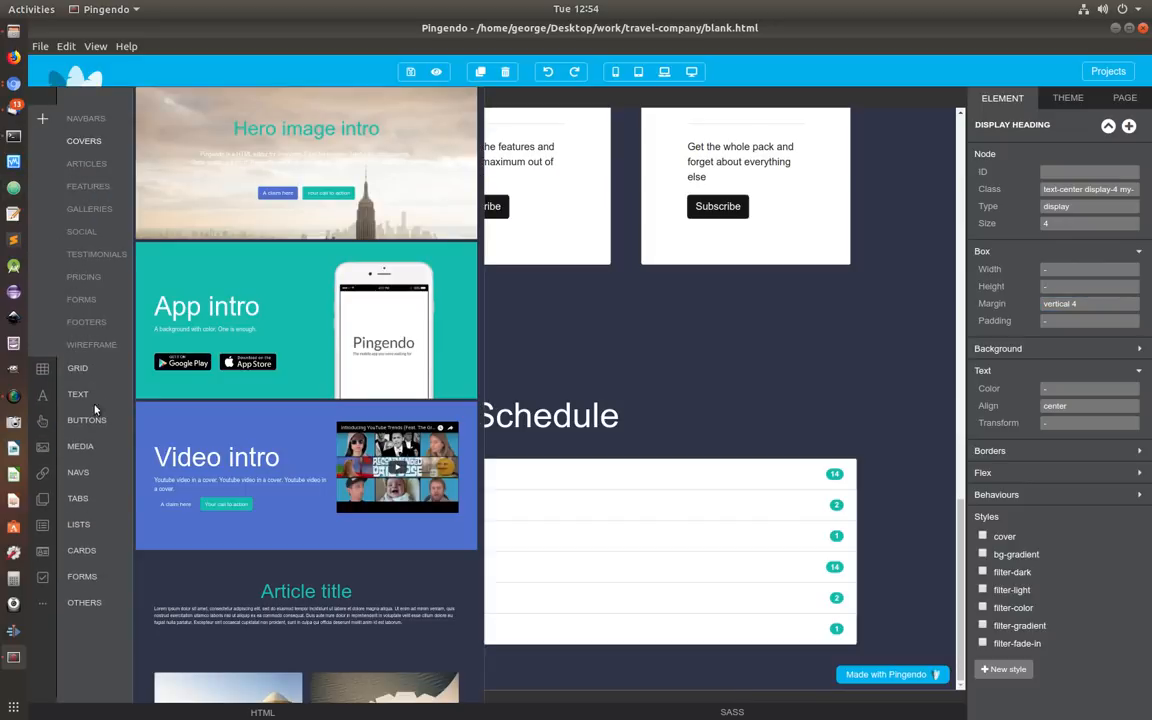
click(80, 578)
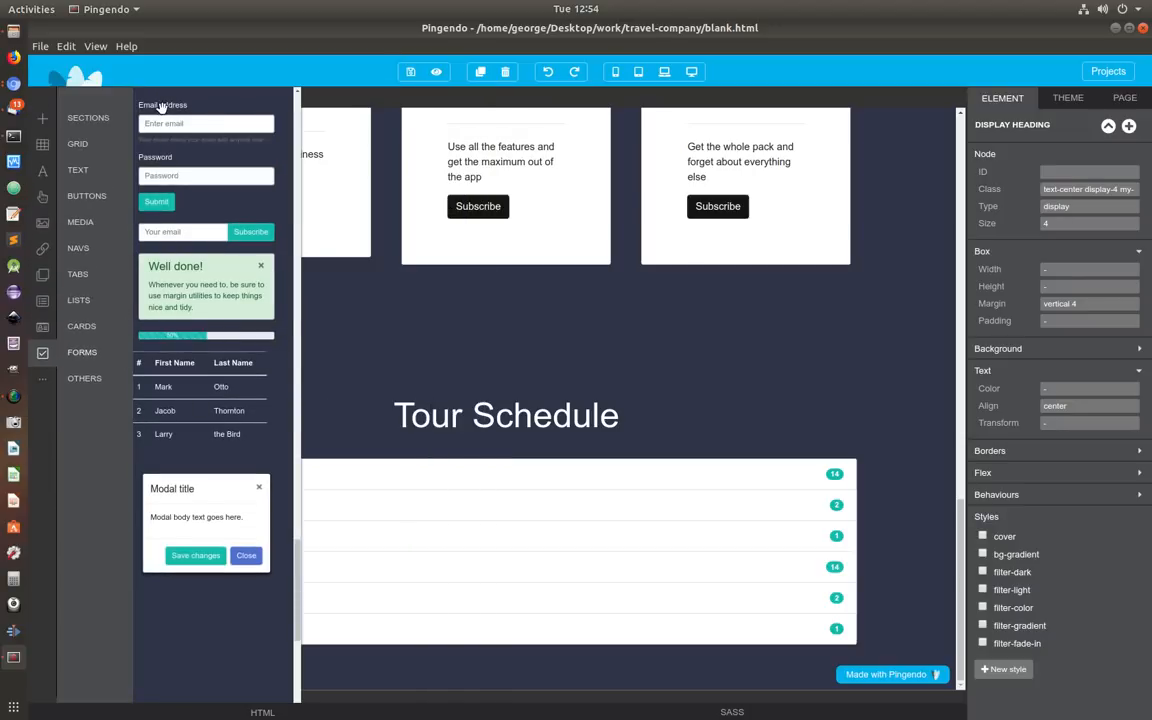
drag(157, 104, 427, 517)
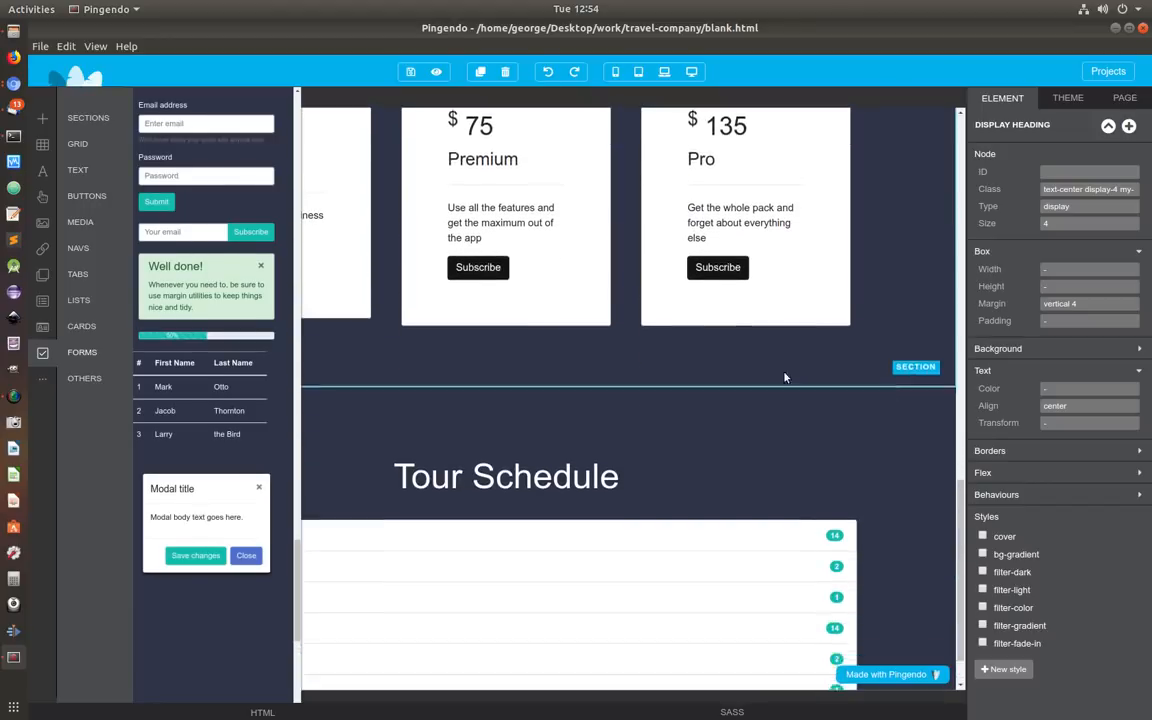
drag(194, 99, 433, 680)
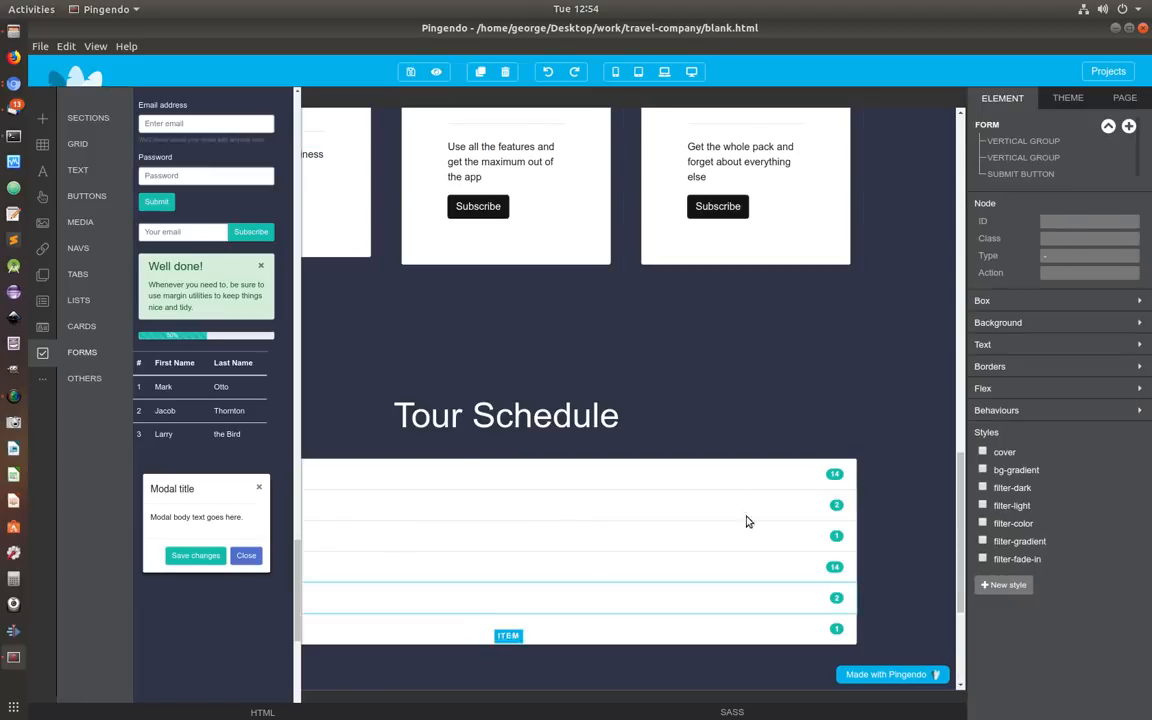
Step: Give the email and password form the classes col-8 and mx-auto to narrow and centre it in its section
scroll(864, 485, down, 5)
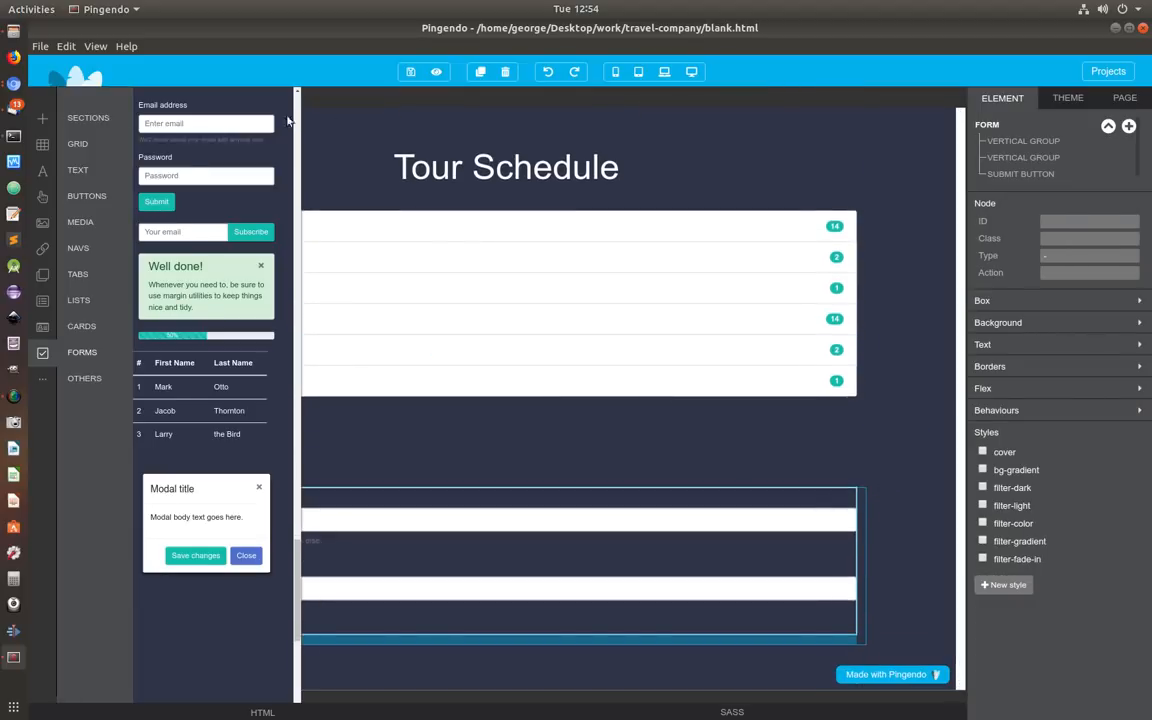
click(885, 290)
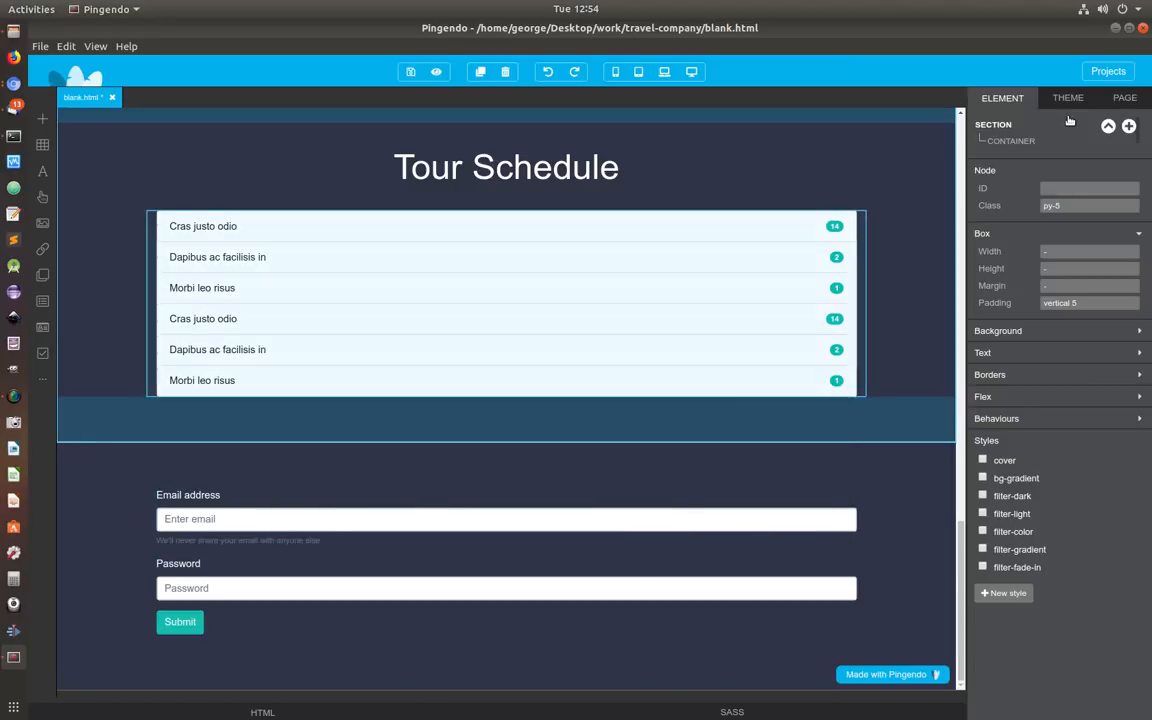
click(1005, 142)
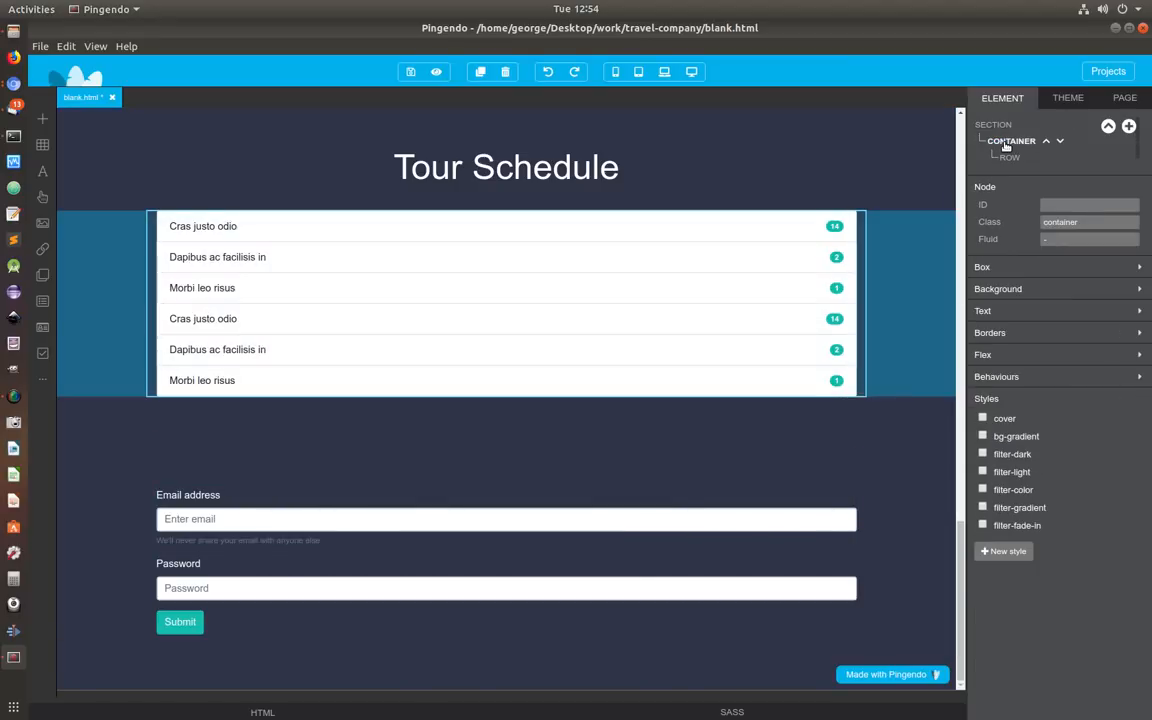
click(826, 451)
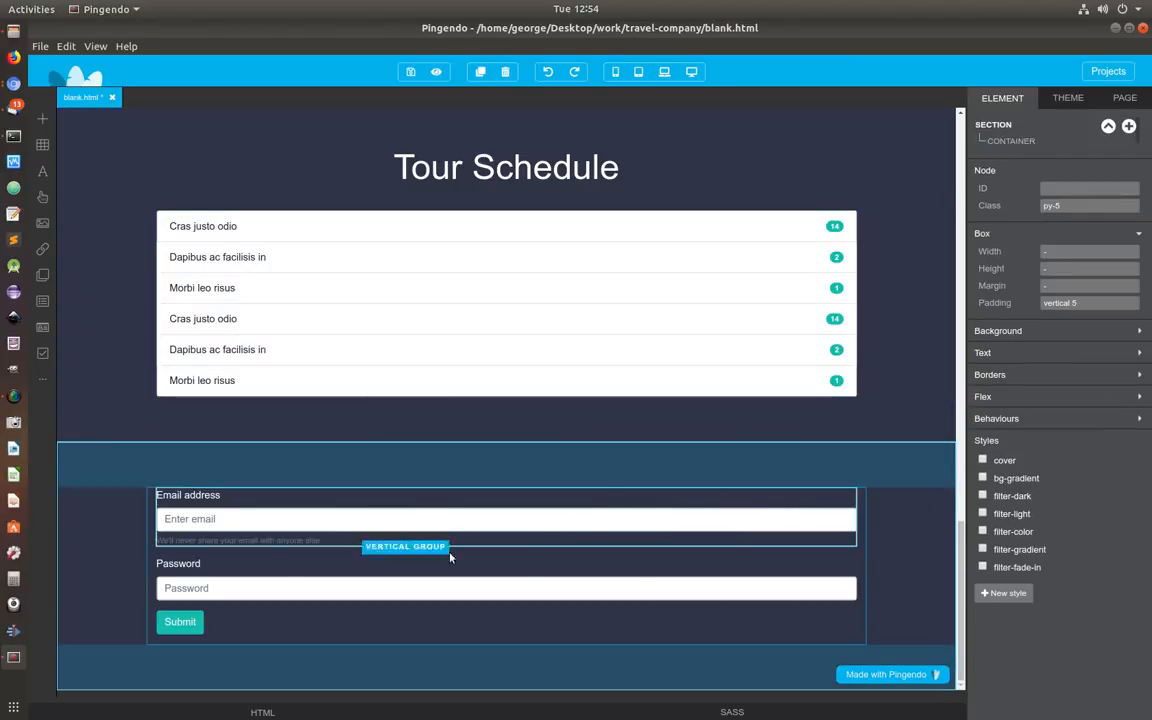
click(863, 582)
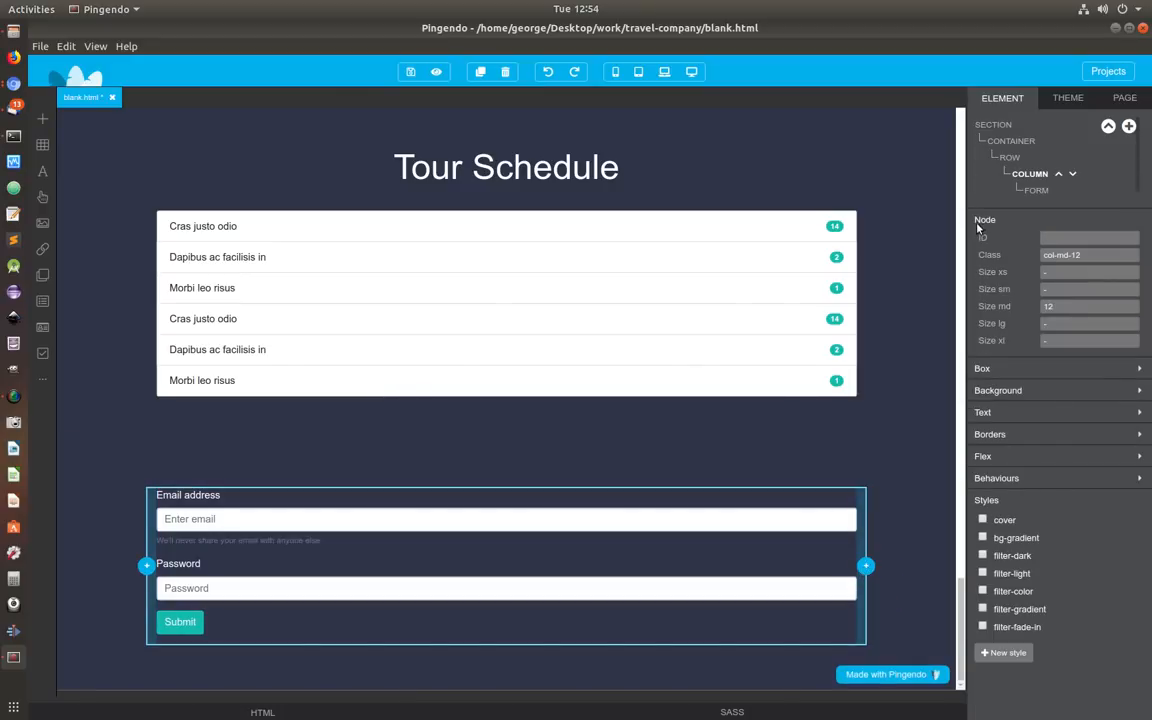
click(1032, 190)
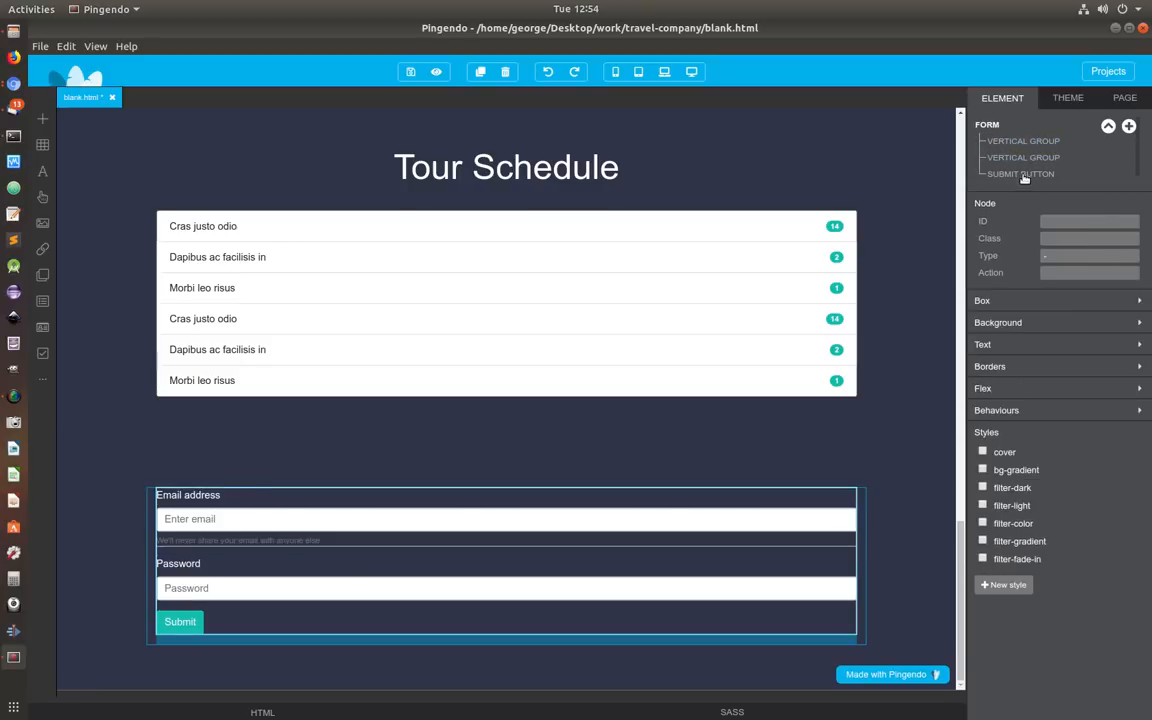
click(1088, 238)
text(col-8)
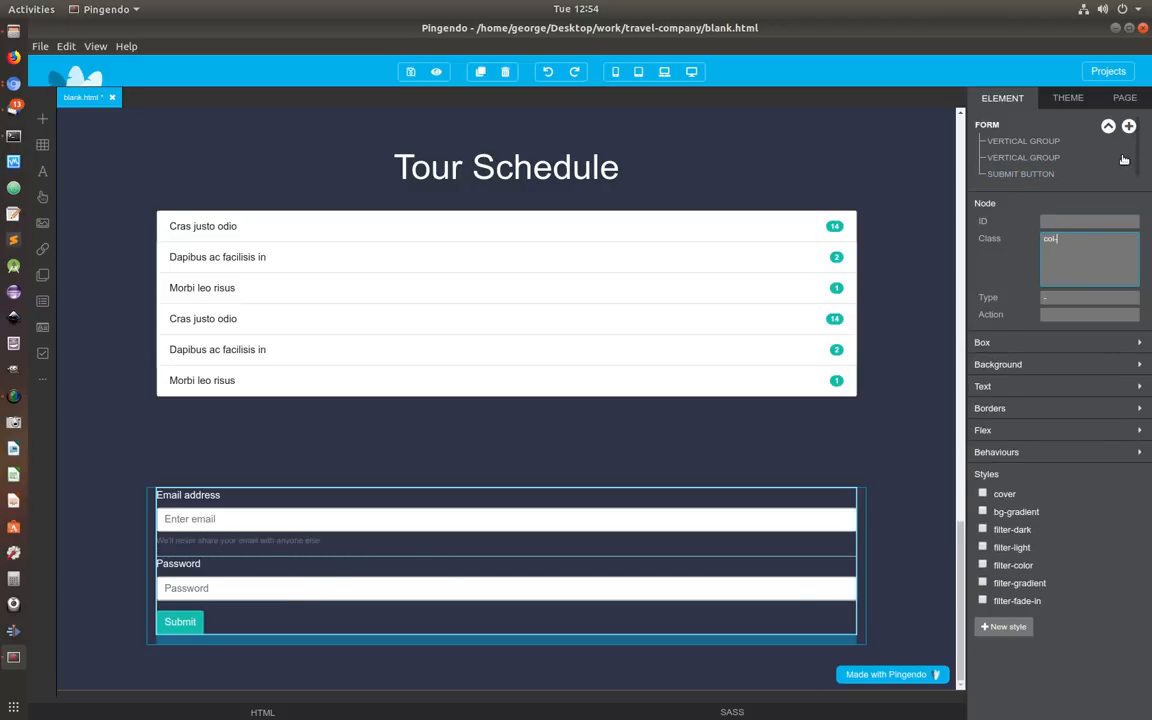
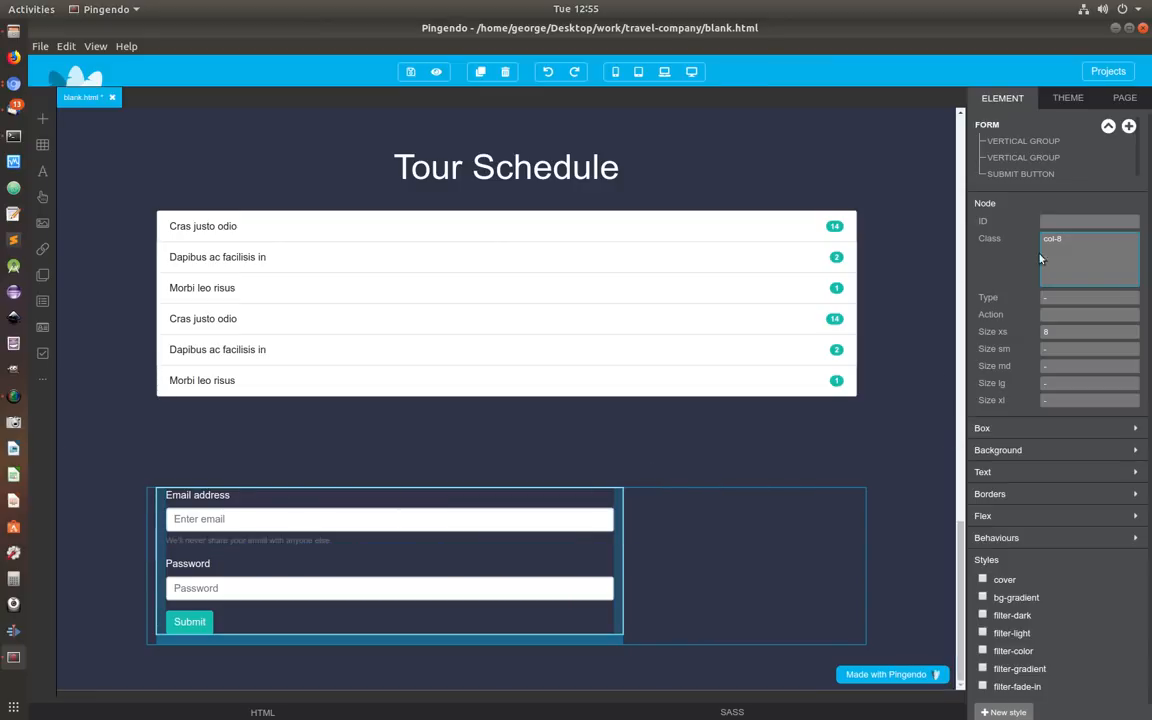
click(1090, 239)
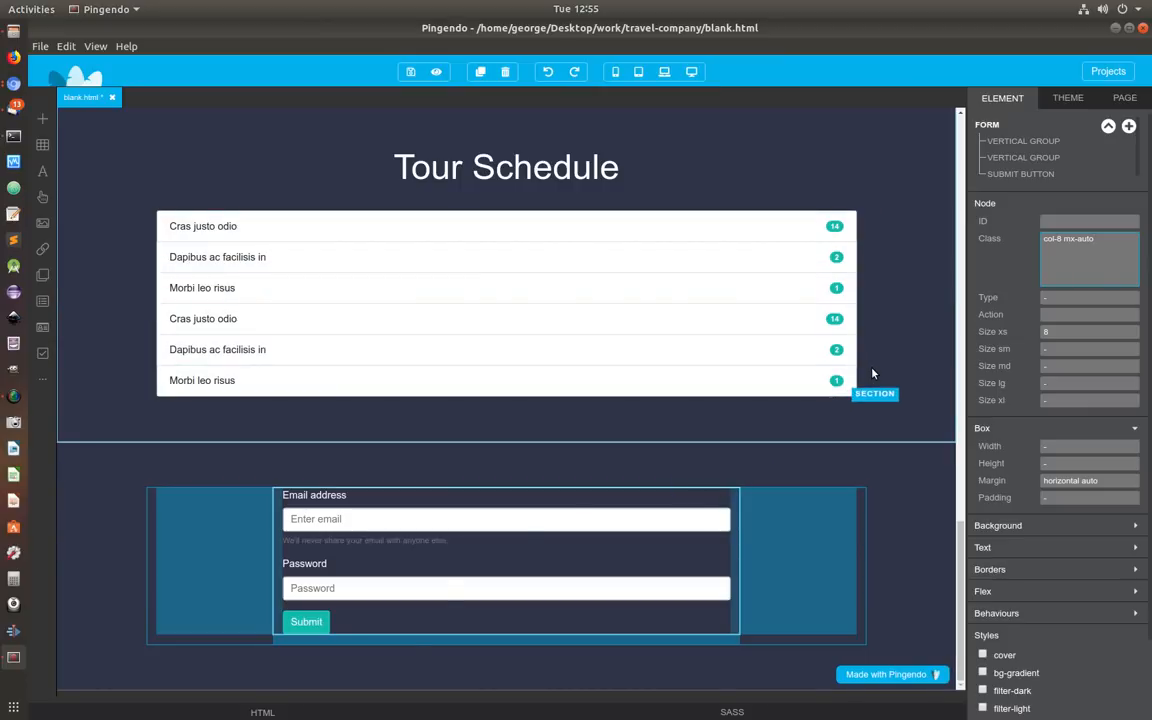
Step: Add an h1 heading reading Contact in the HTML code, directly above the container of the form section
click(320, 714)
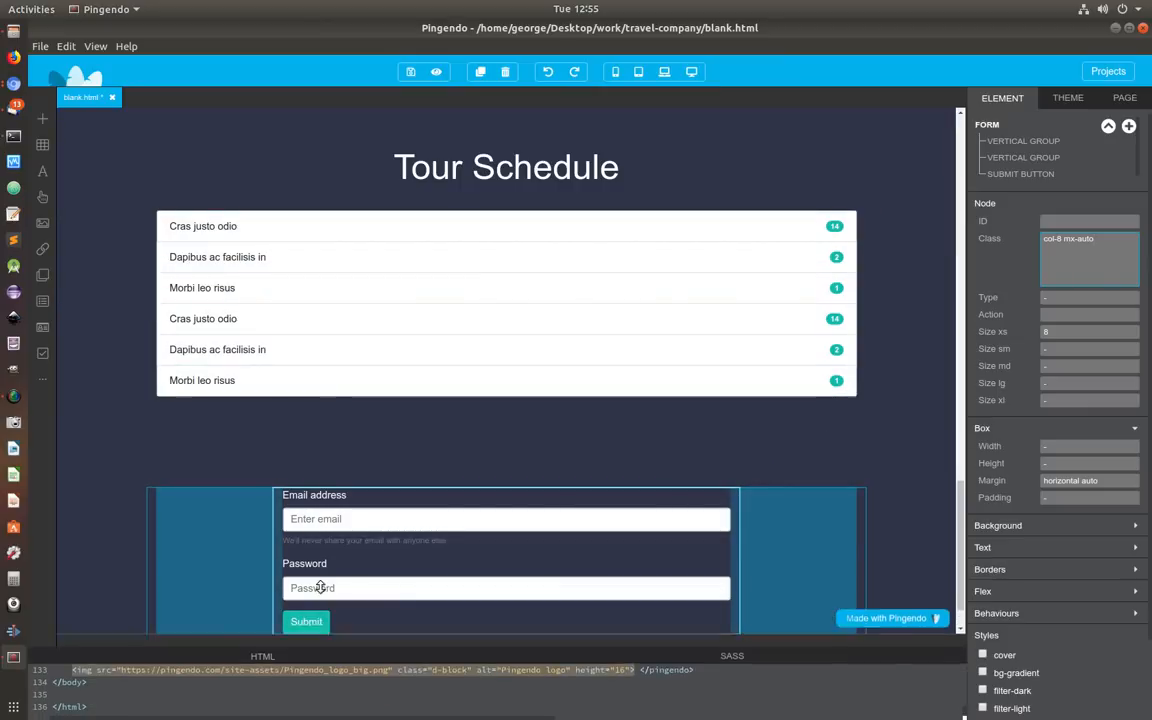
scroll(137, 611, down, 4)
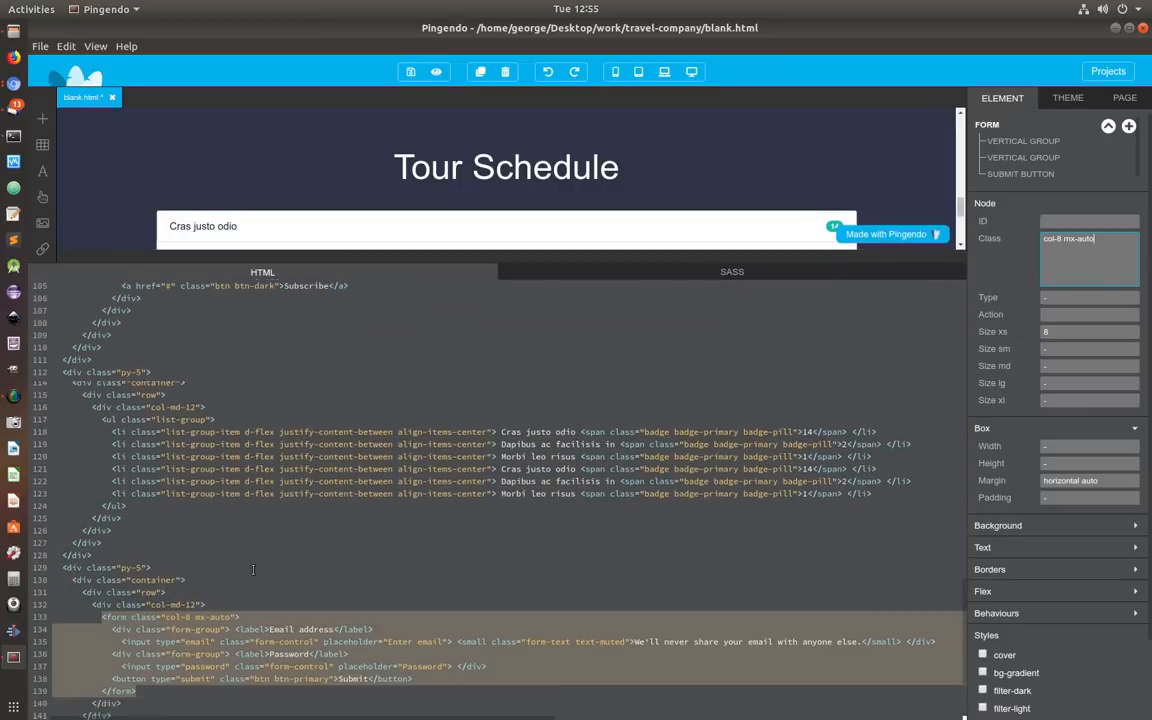
click(161, 437)
key(Return)
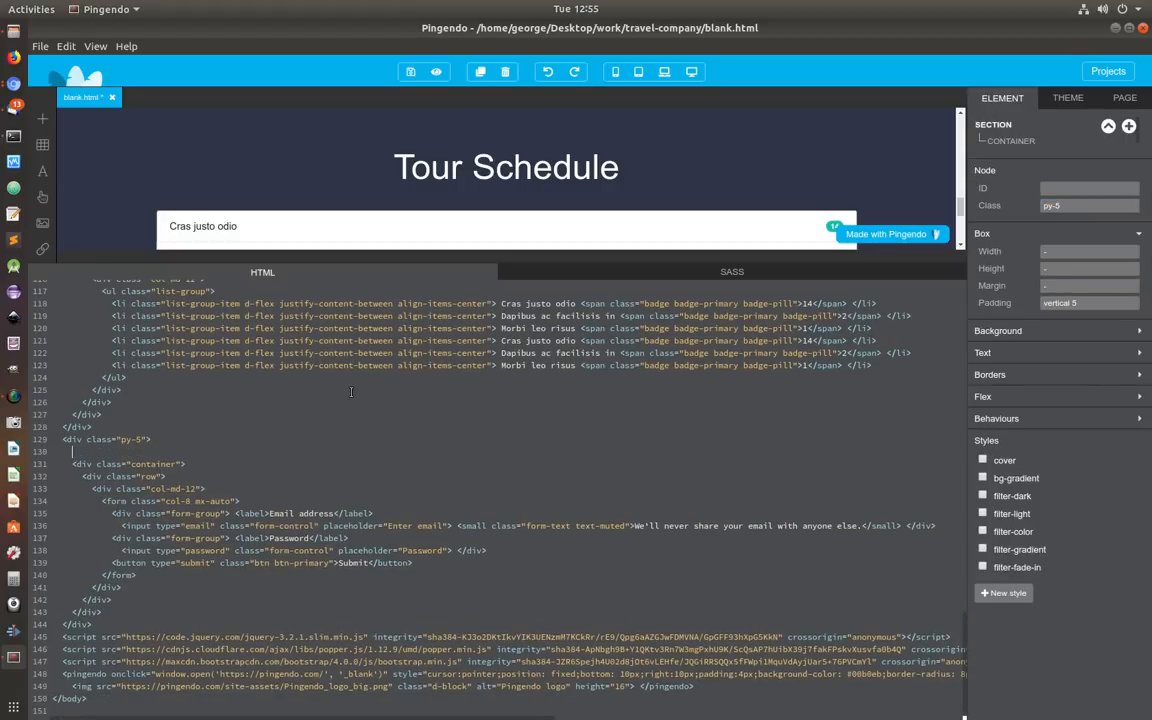
text(<h1)
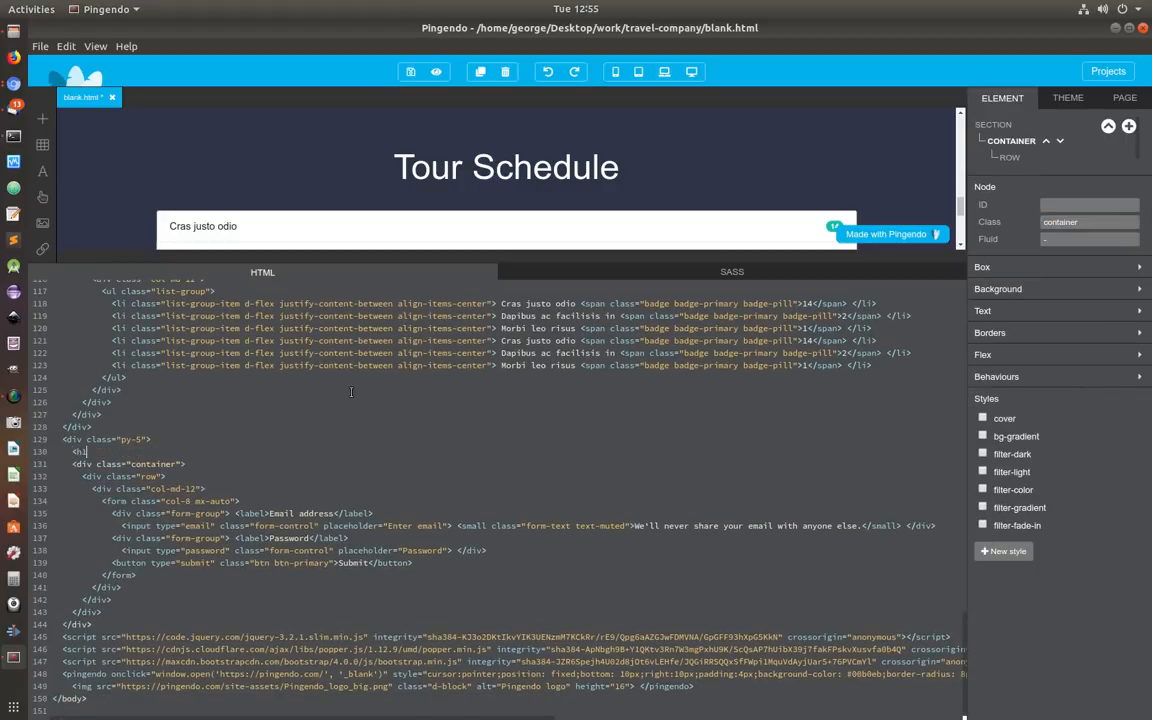
text(>)
key(Return)
text(ct)
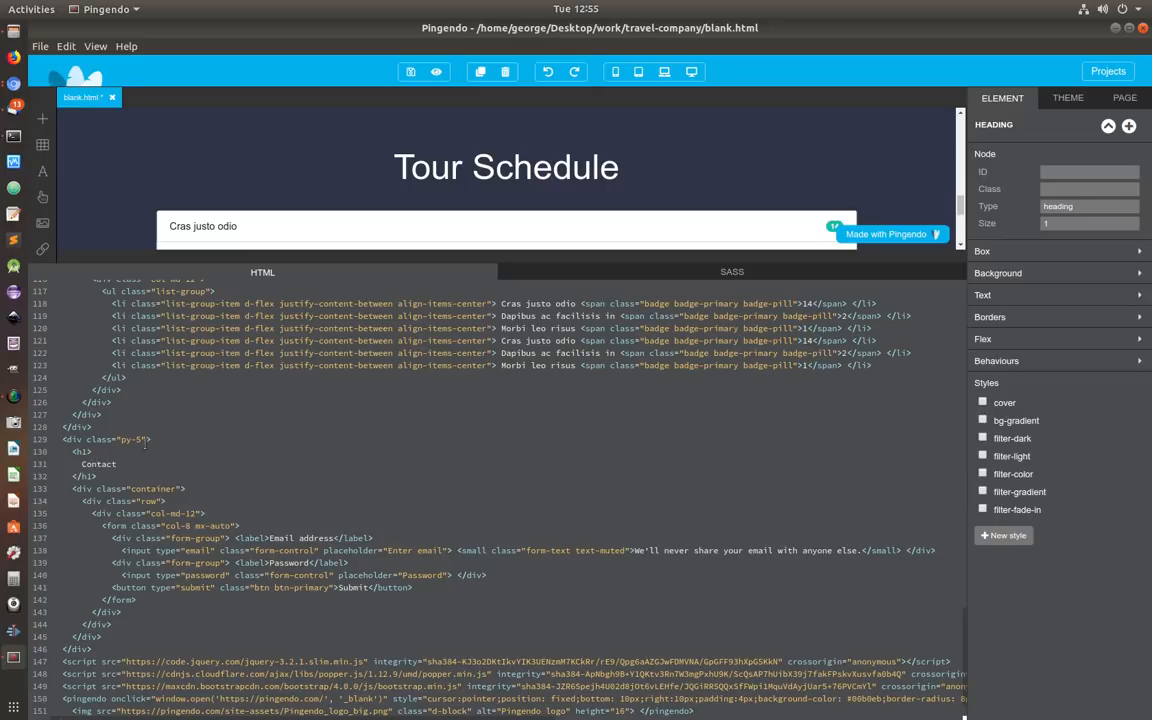
Step: Give the Contact heading the classes text-center and display-4
click(1078, 188)
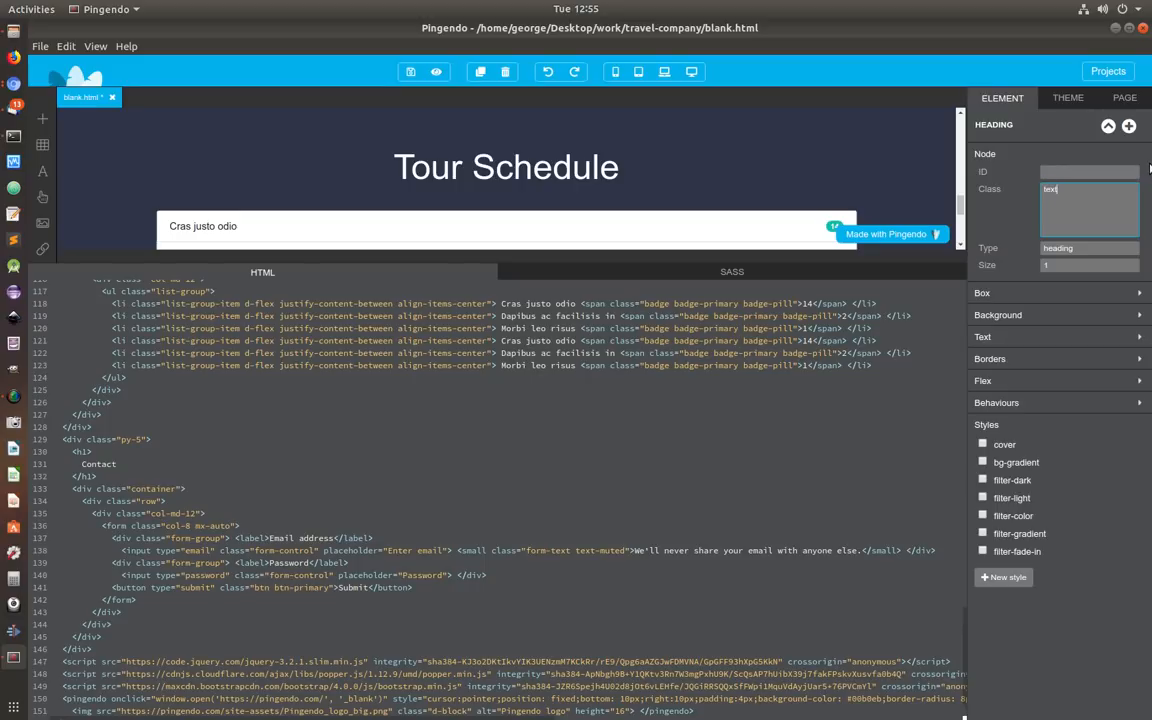
text(text-center)
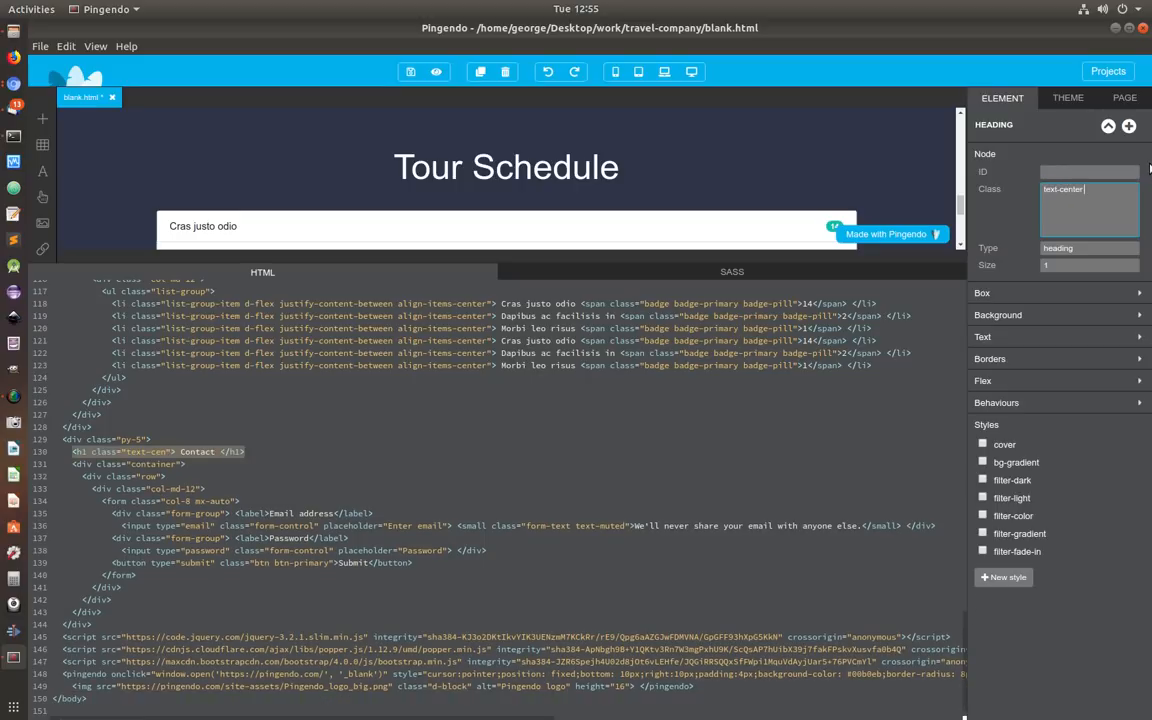
text( display-4)
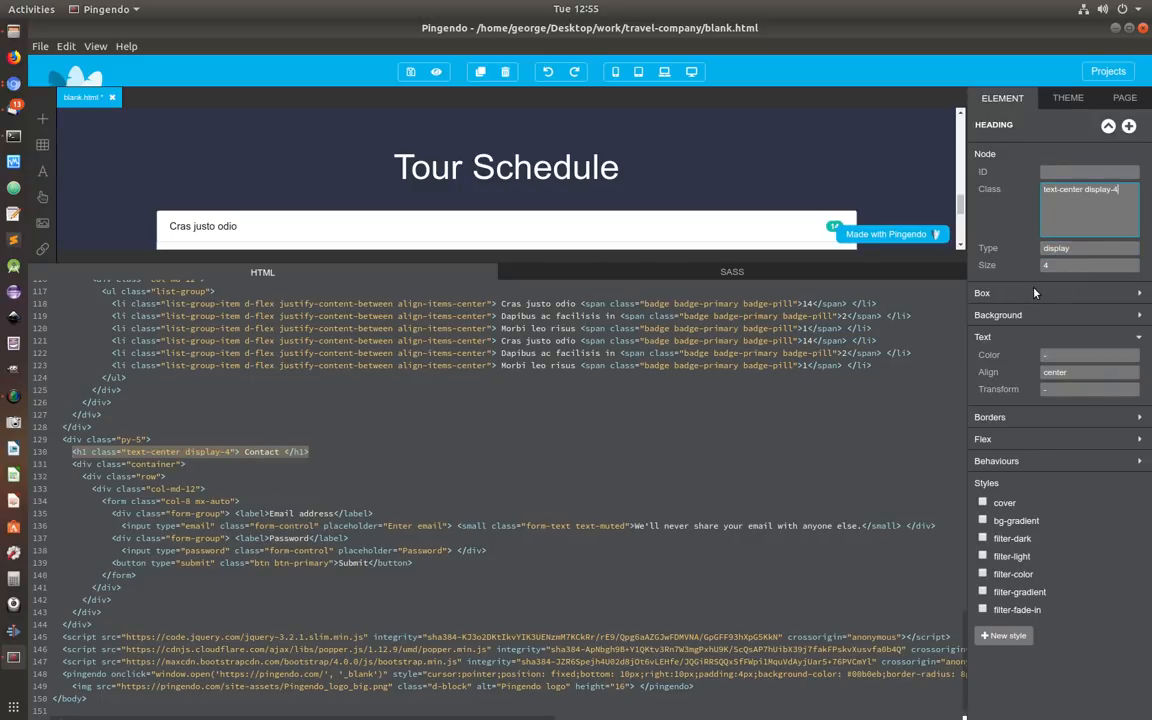
Step: Set the Contact heading's margin to vertical 4 and collapse the code editor to show the page
click(1068, 348)
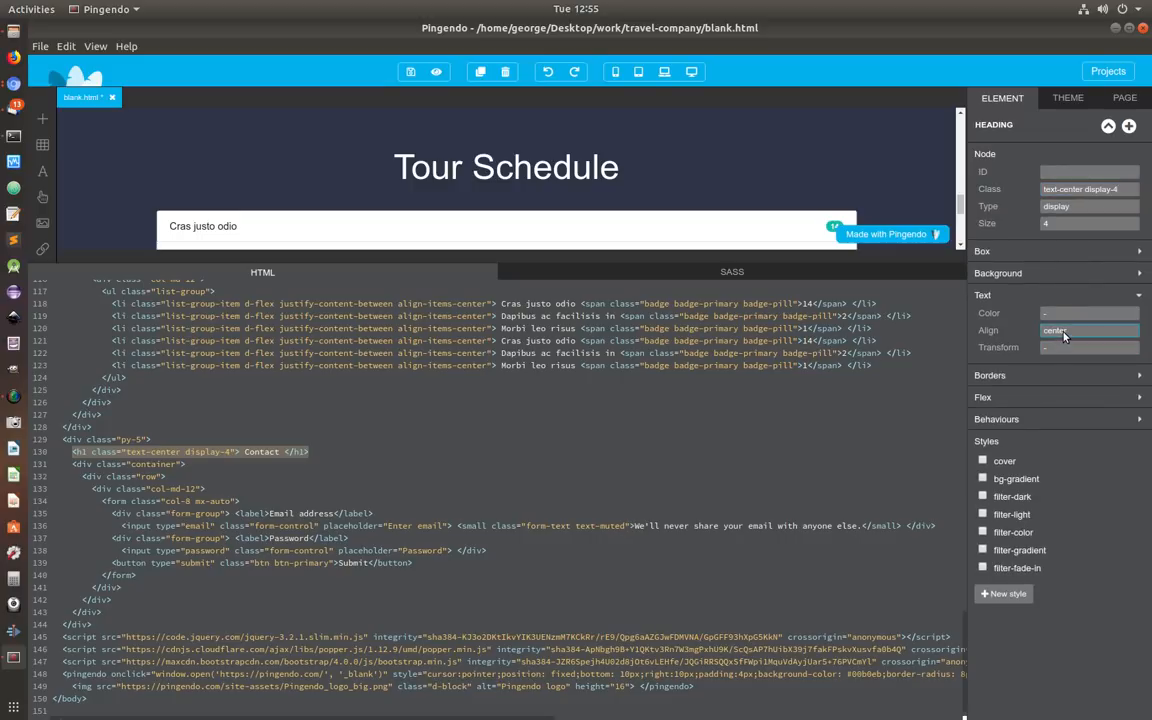
click(1075, 252)
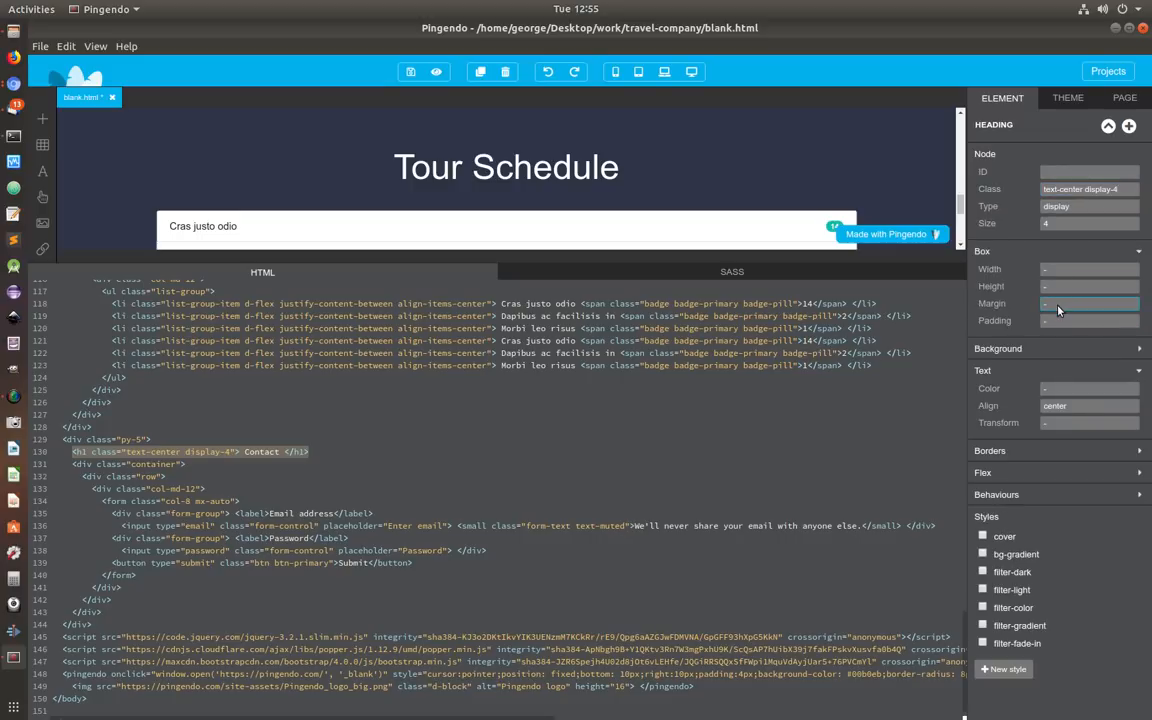
click(1059, 311)
click(1077, 456)
drag(350, 250, 393, 705)
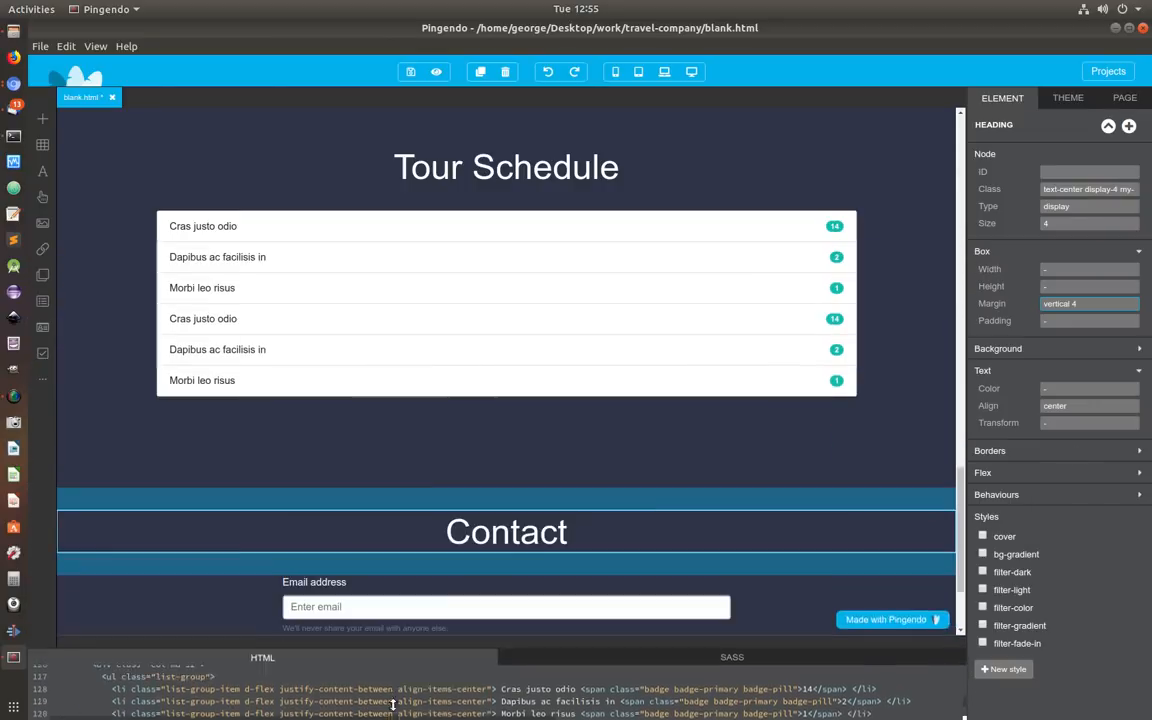
scroll(765, 330, down, 2)
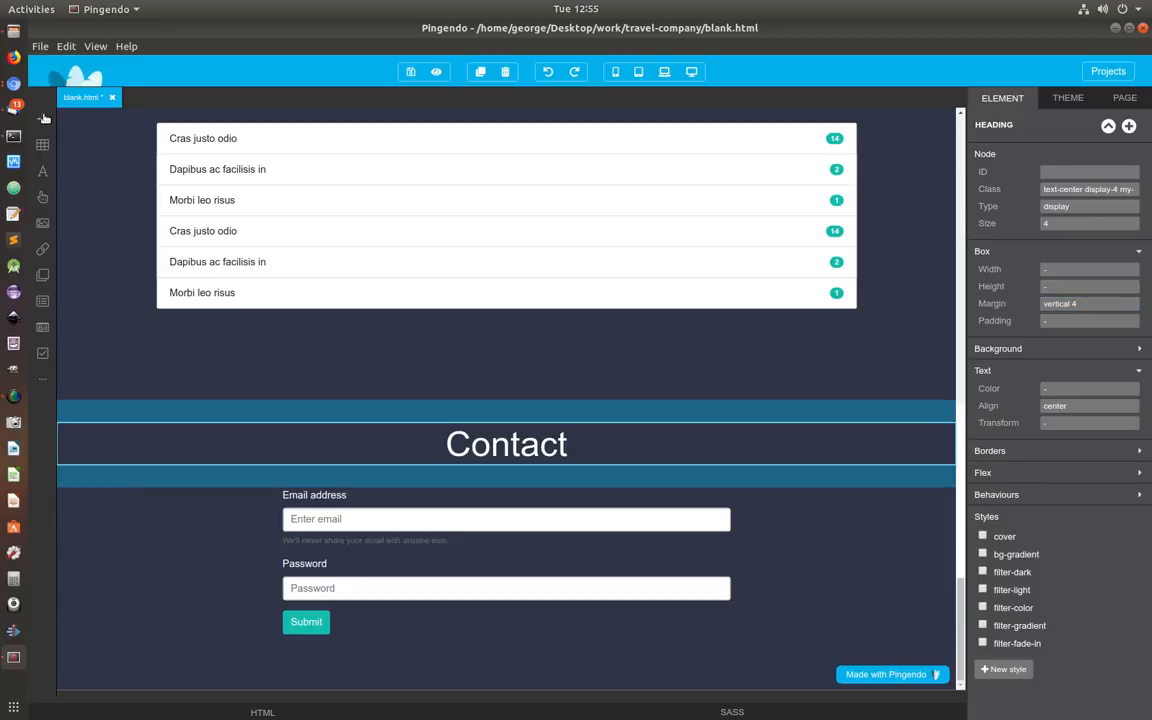
Step: Look through the ready-made forms, cards, lists, tabs and other components in the library
mouse_move(44, 119)
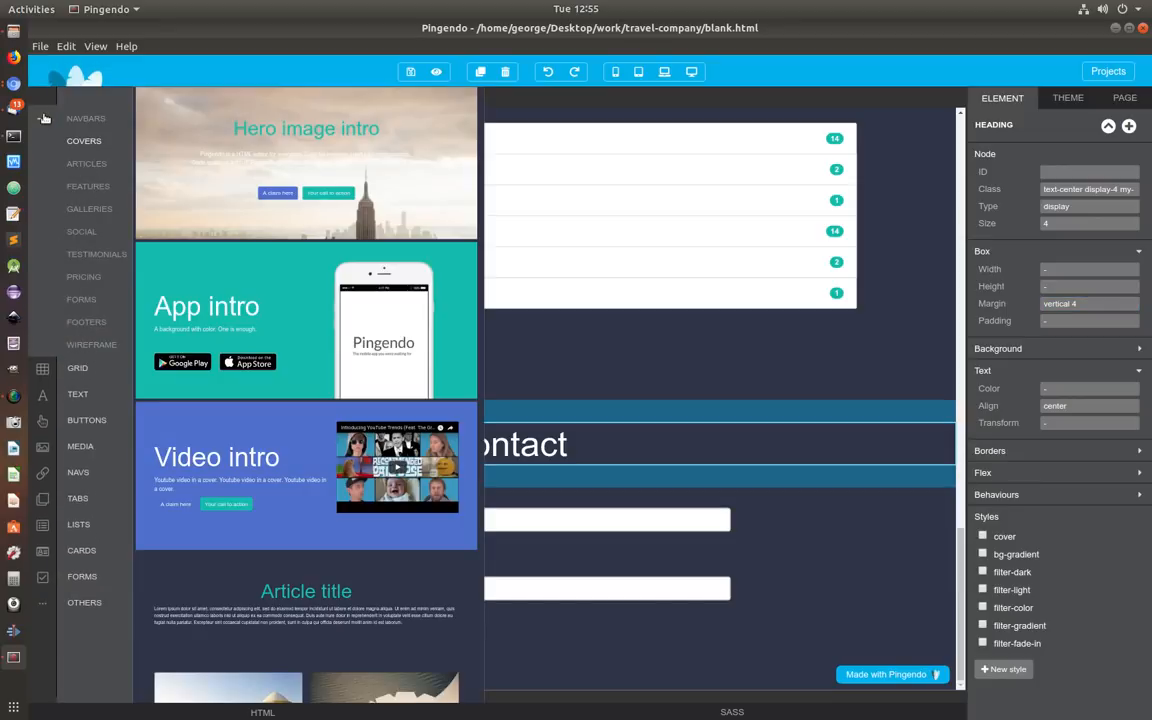
click(80, 603)
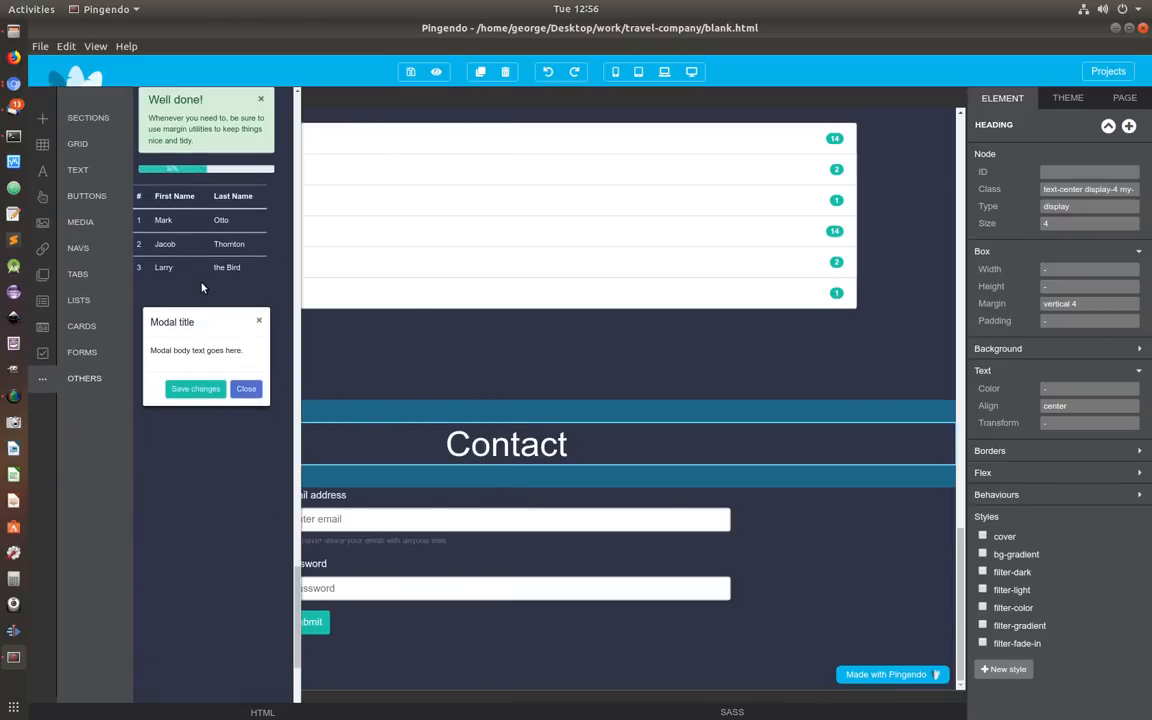
scroll(221, 271, up, 1)
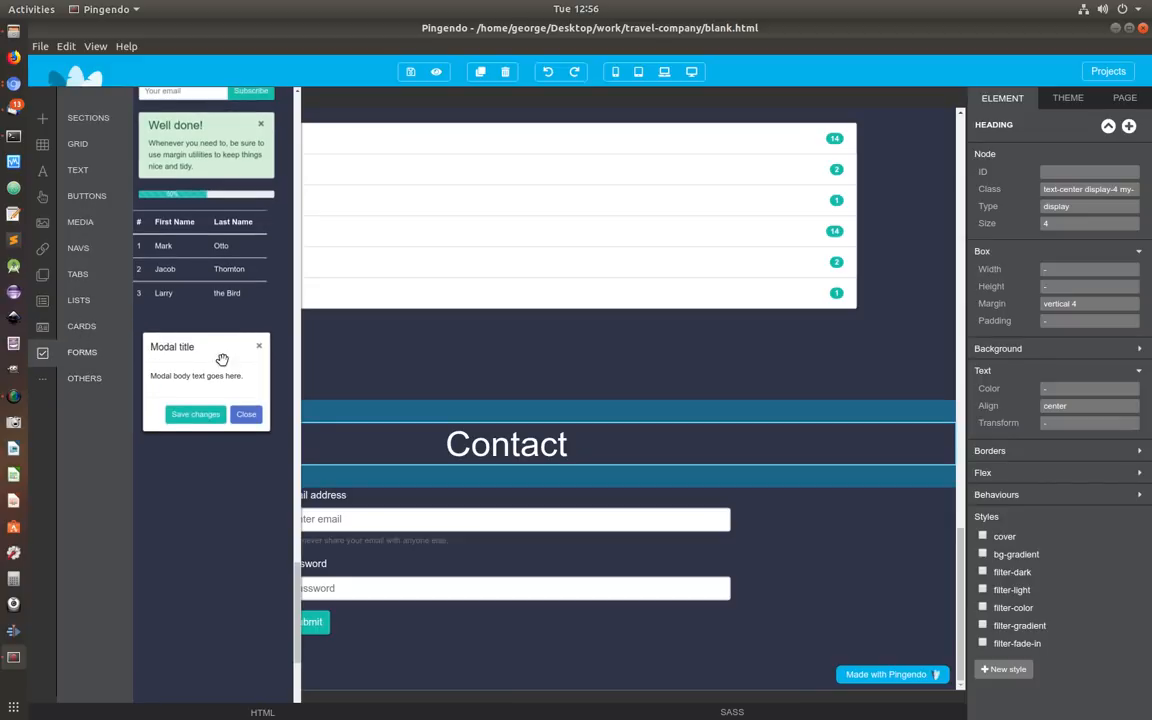
scroll(222, 356, up, 5)
scroll(222, 356, up, 5)
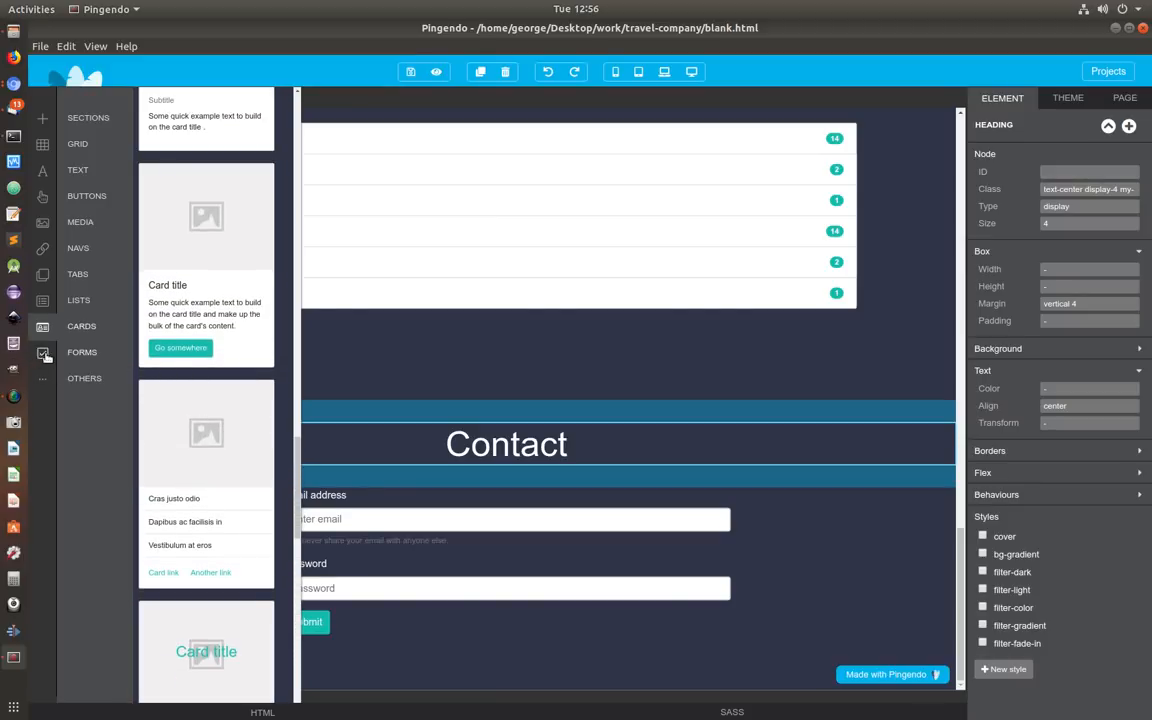
click(45, 300)
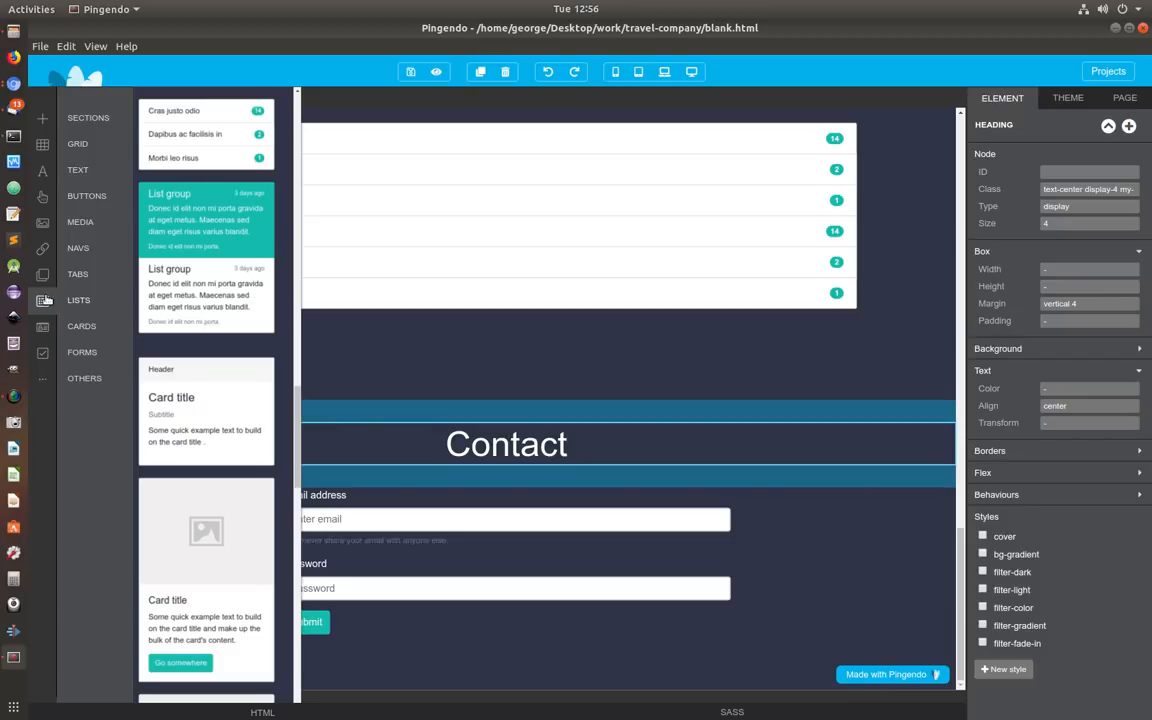
click(44, 276)
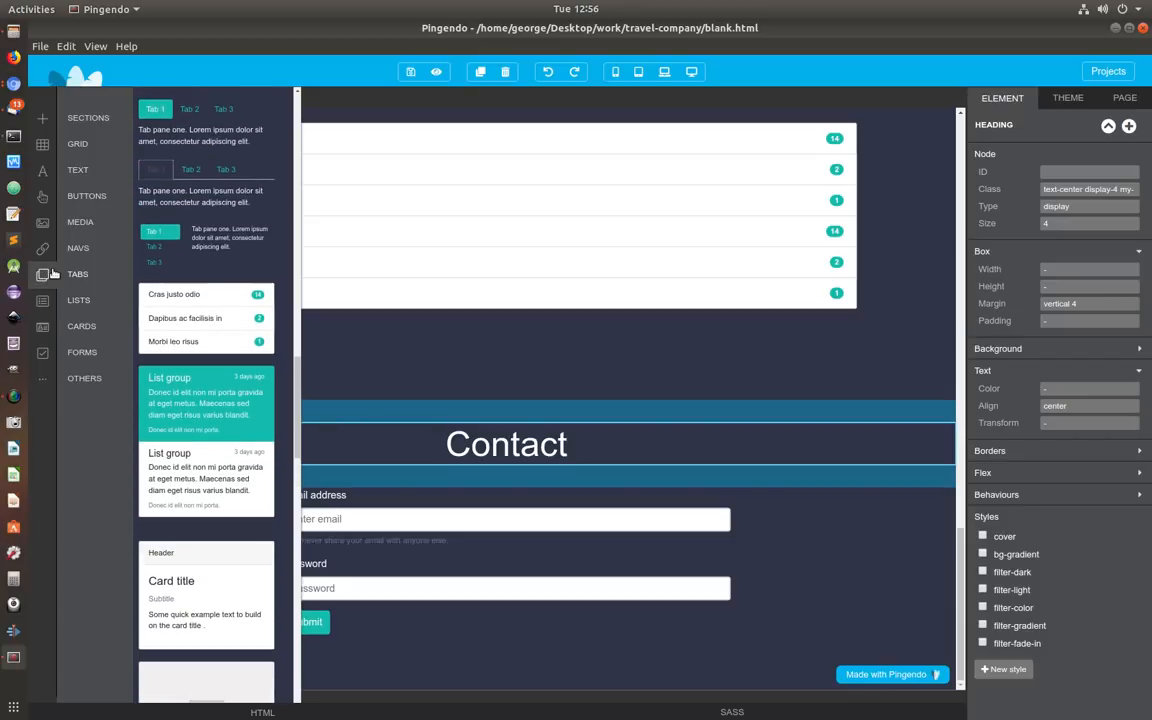
Step: Add the dark footer with newsletter sign-up, social icons and copyright line below the Contact form section
click(40, 120)
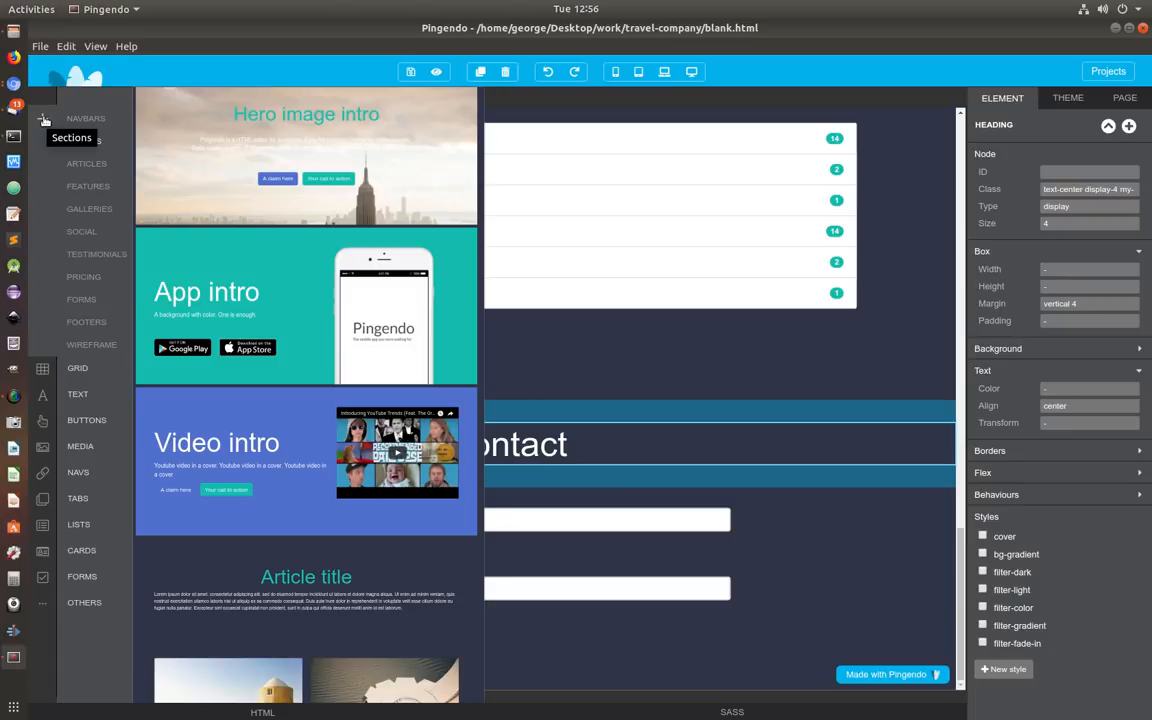
click(88, 322)
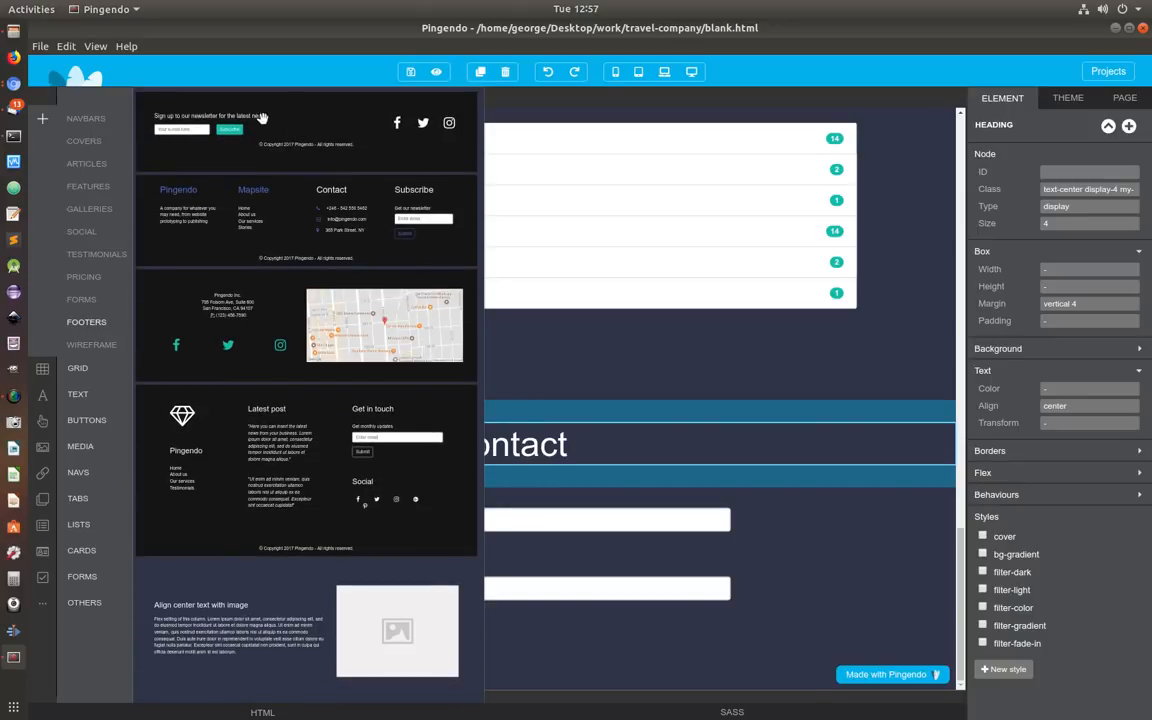
drag(252, 108, 280, 655)
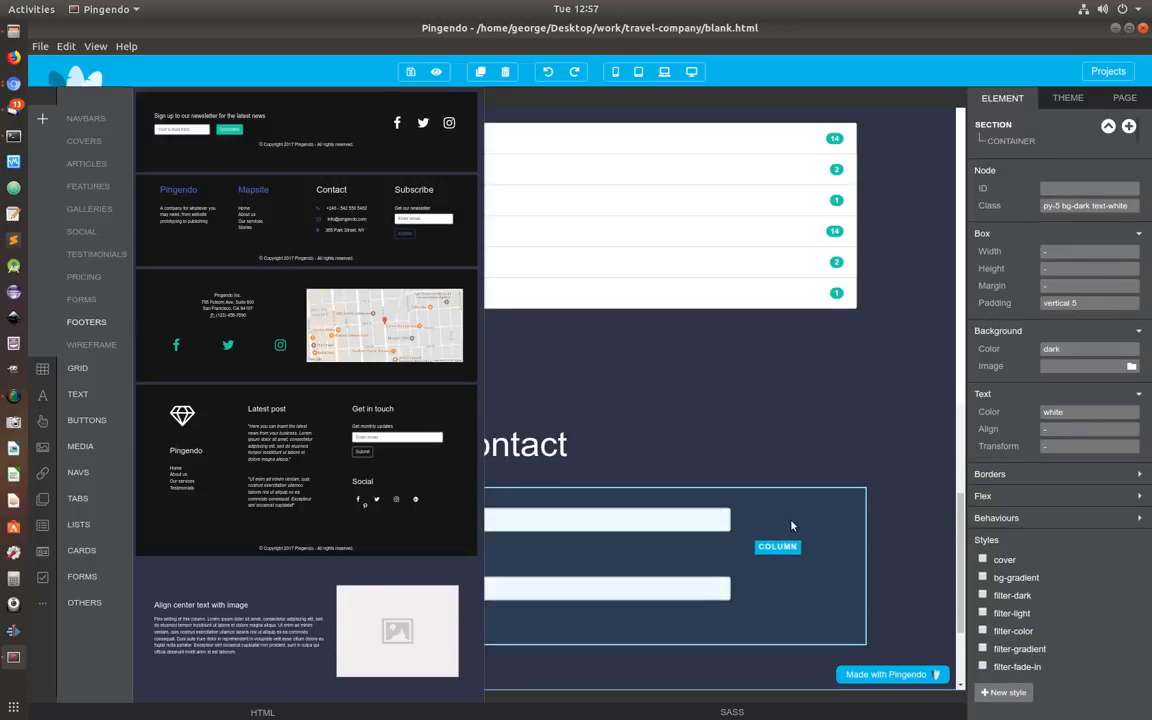
scroll(797, 521, down, 3)
click(817, 234)
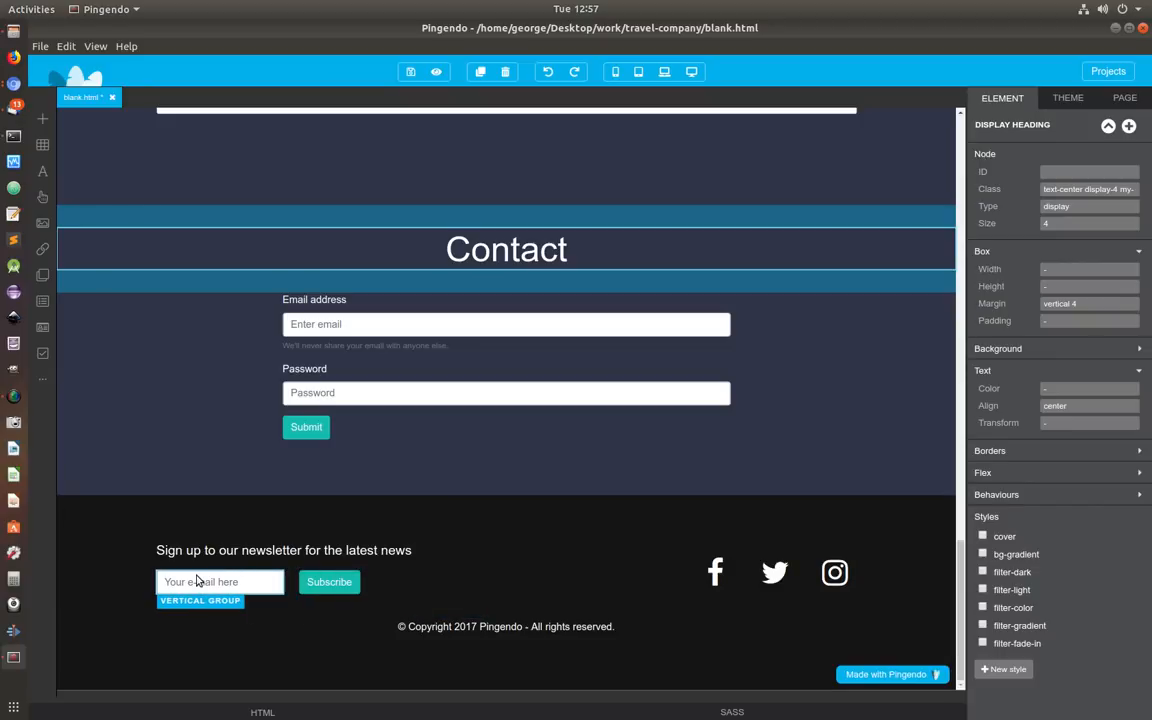
Step: Delete the newsletter sign-up text and the Subscribe button from the footer
click(197, 582)
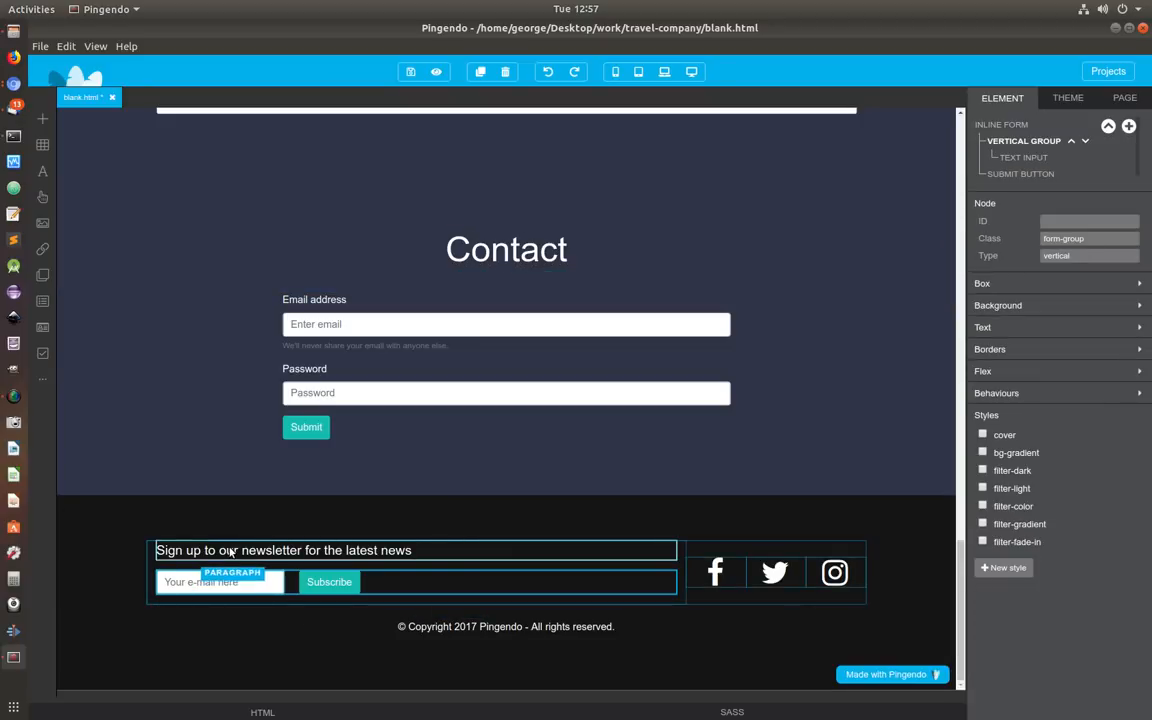
click(228, 550)
key(Delete)
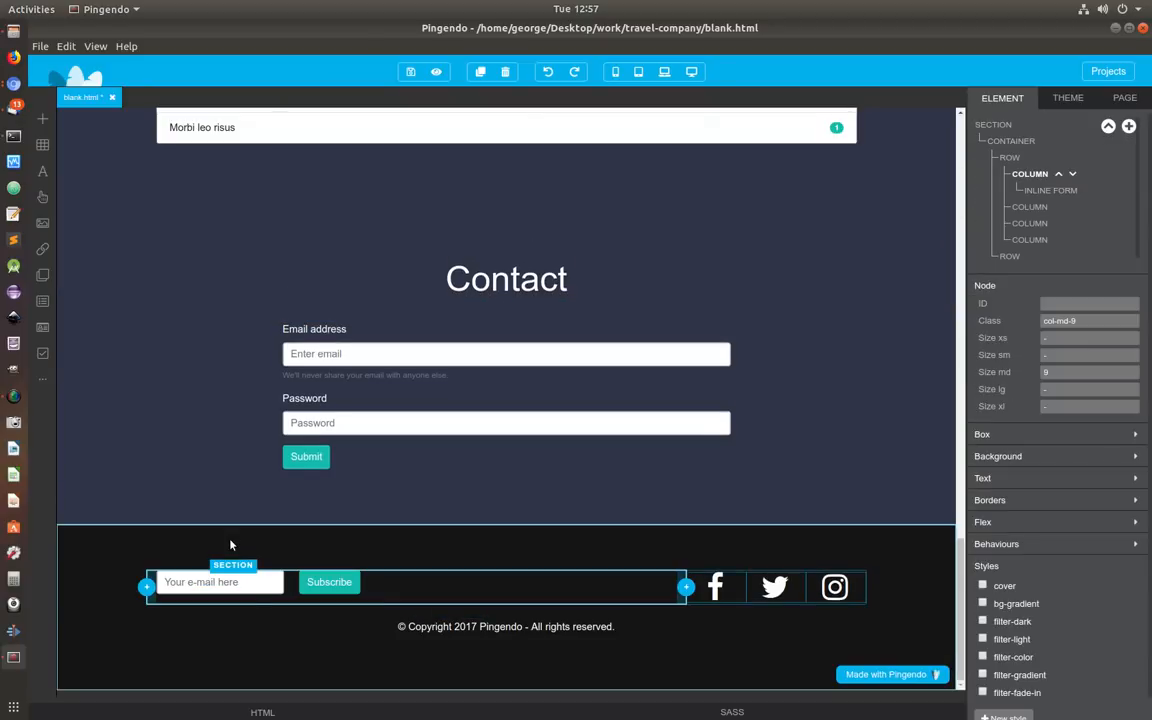
click(268, 586)
click(349, 590)
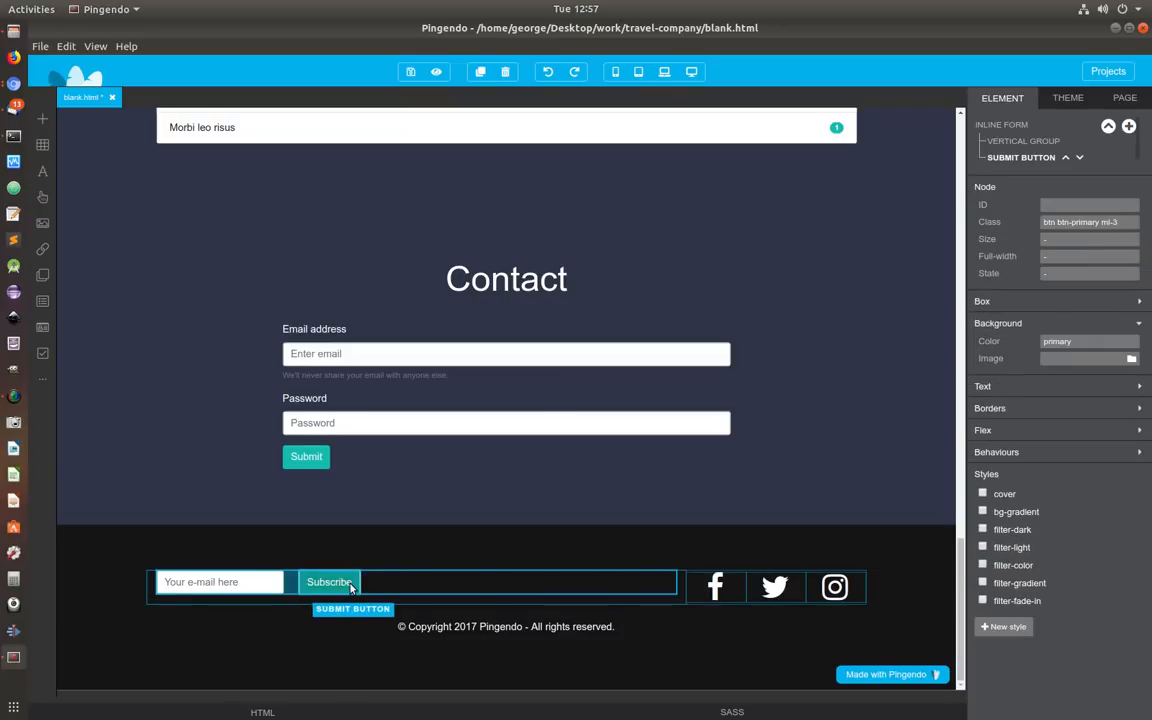
key(Delete)
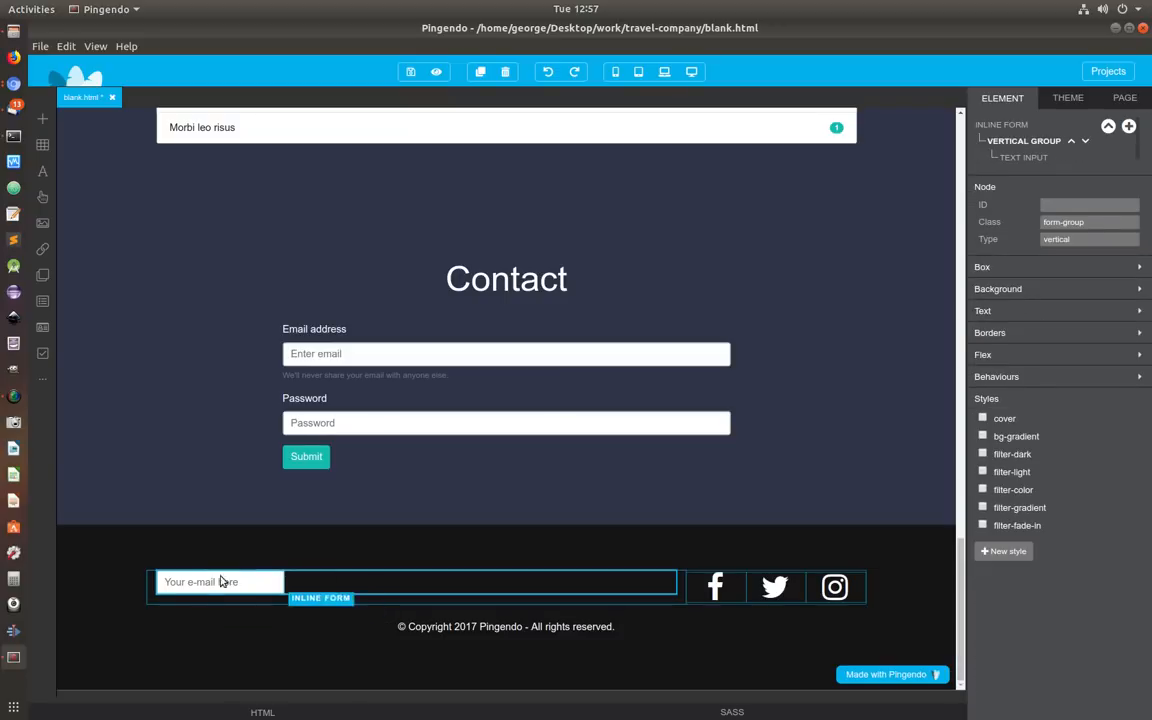
Step: Delete the footer's e-mail field, its inline form and the empty column, and widen the three social icon columns to size 4
key(Delete)
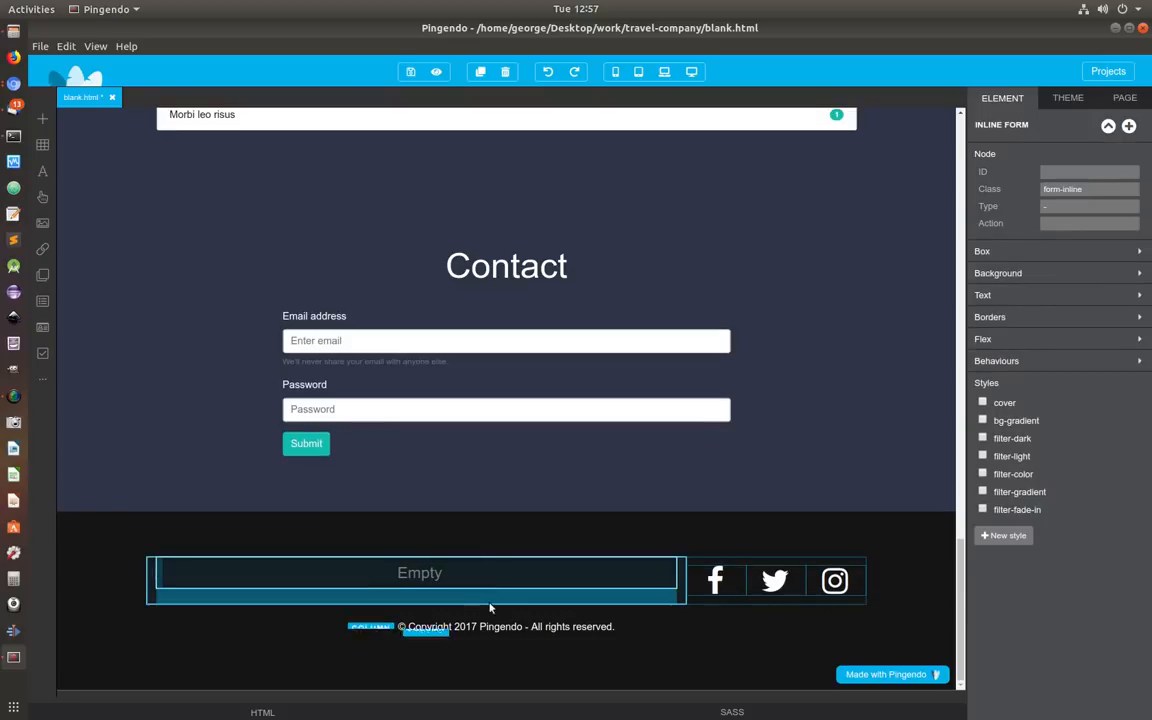
key(Delete)
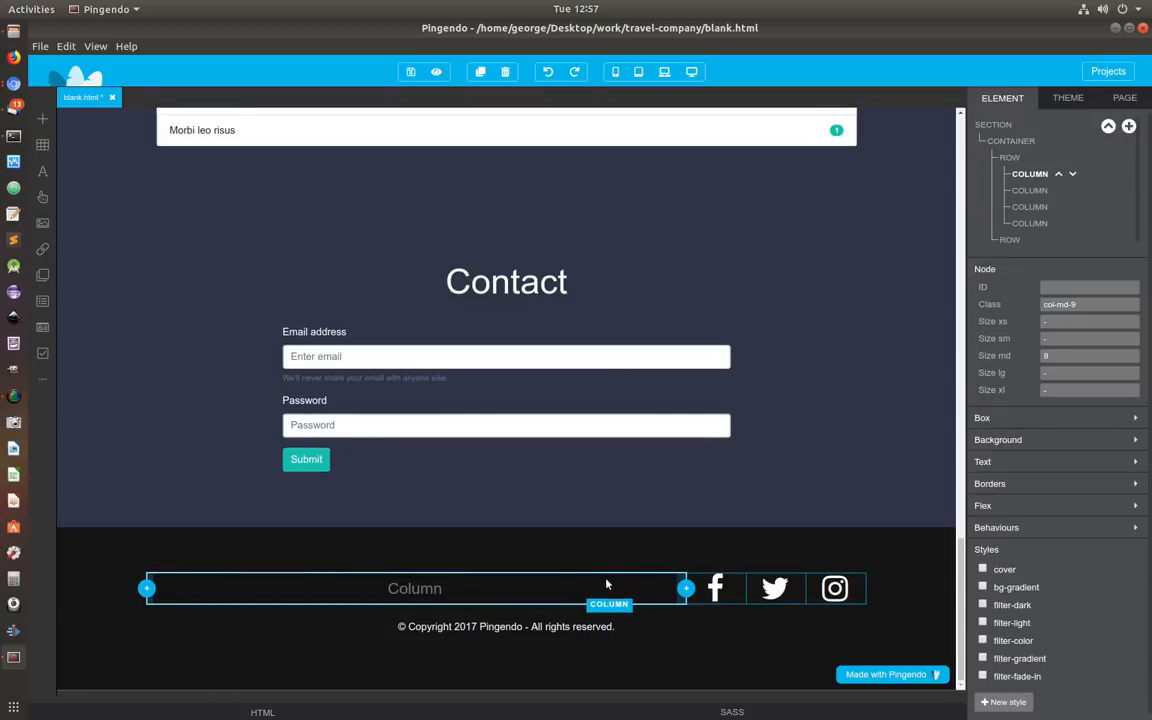
drag(435, 597, 447, 584)
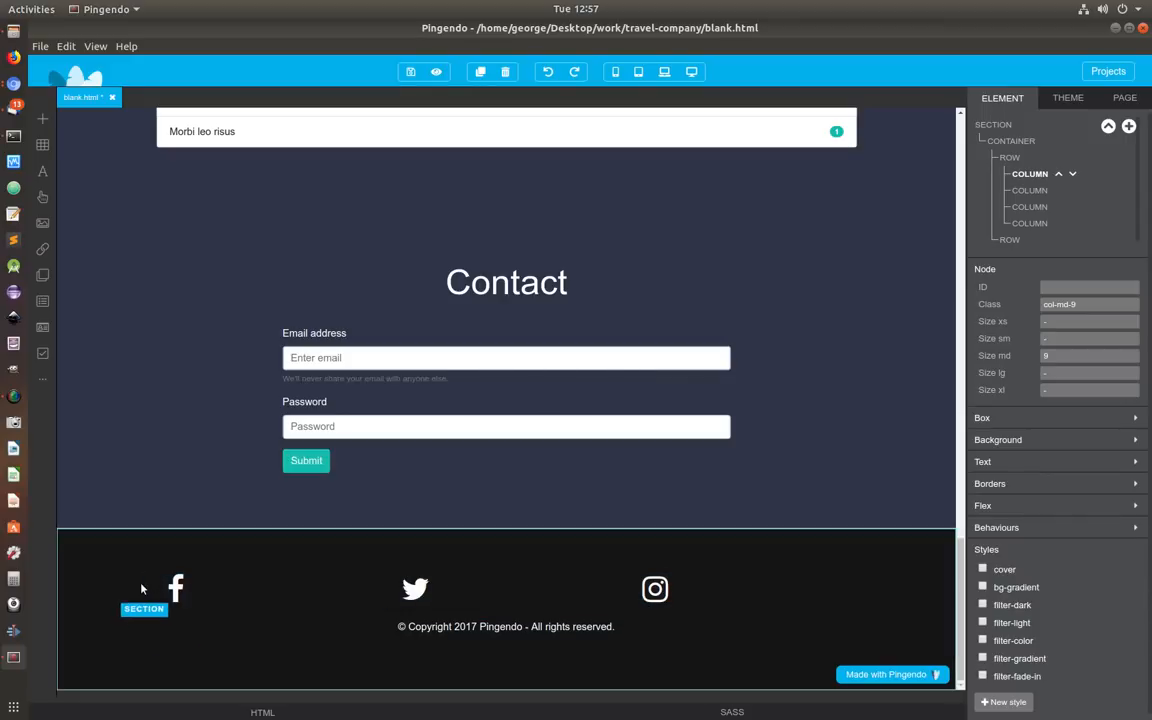
Step: Add the text-center class to the three footer icon columns in the HTML code and collapse the code editor
click(141, 614)
drag(221, 640, 231, 406)
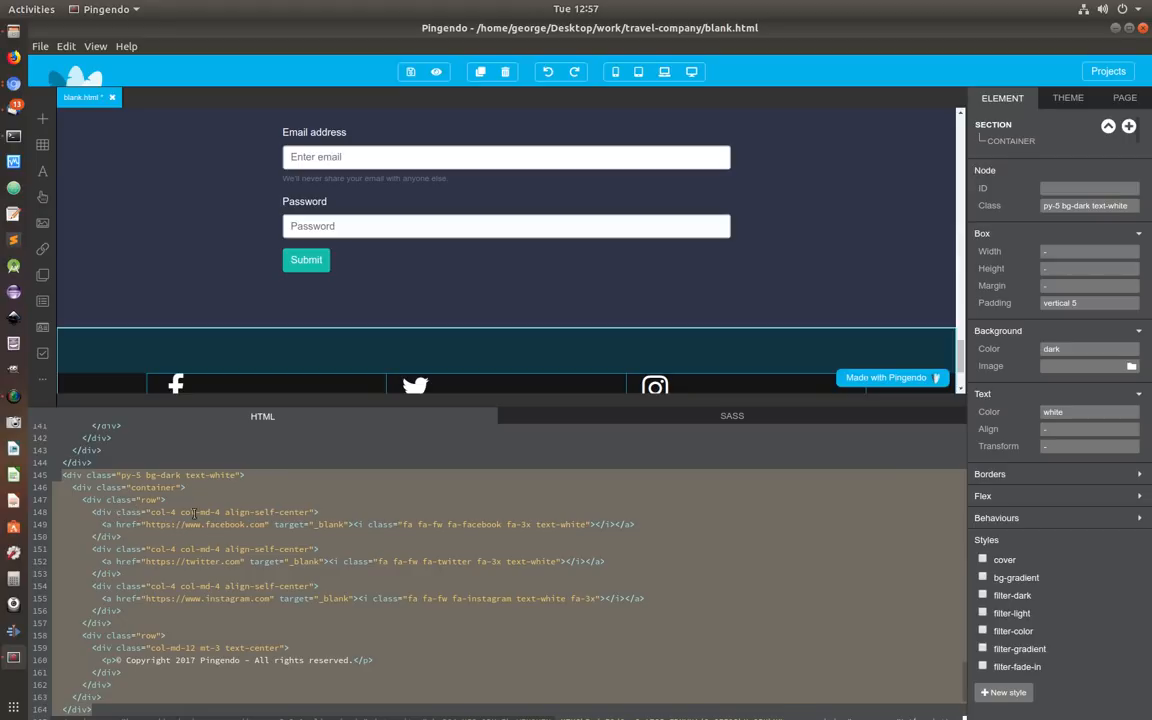
click(176, 513)
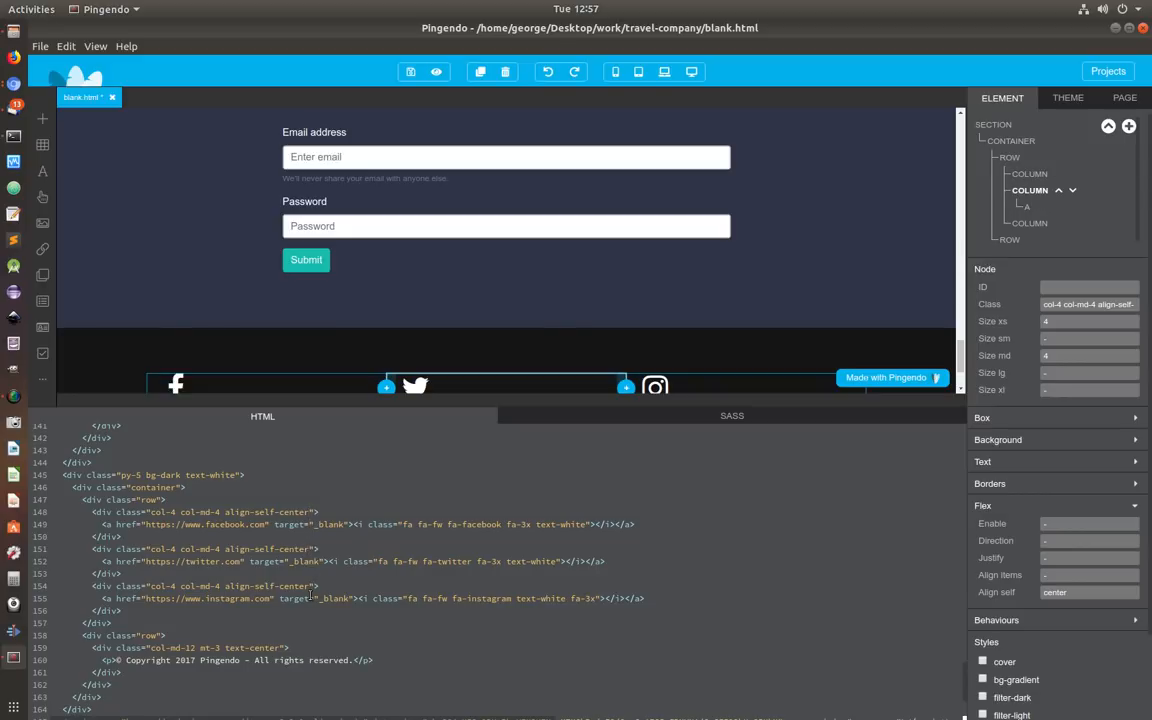
text(text)
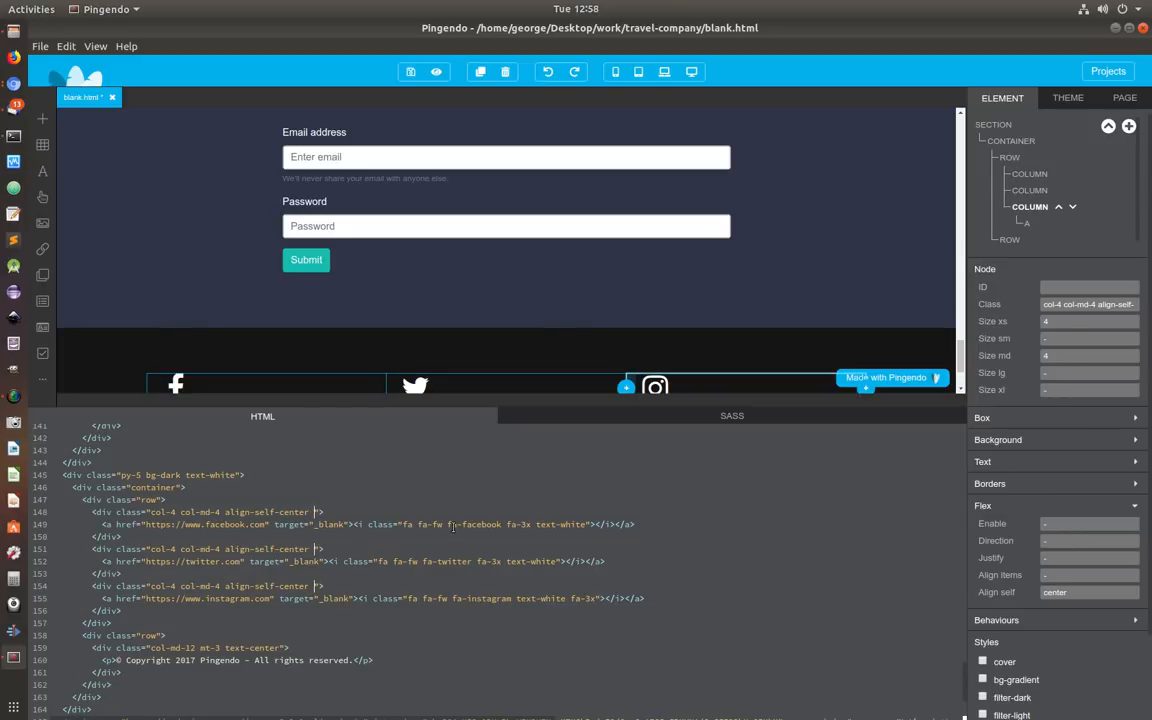
text(-center)
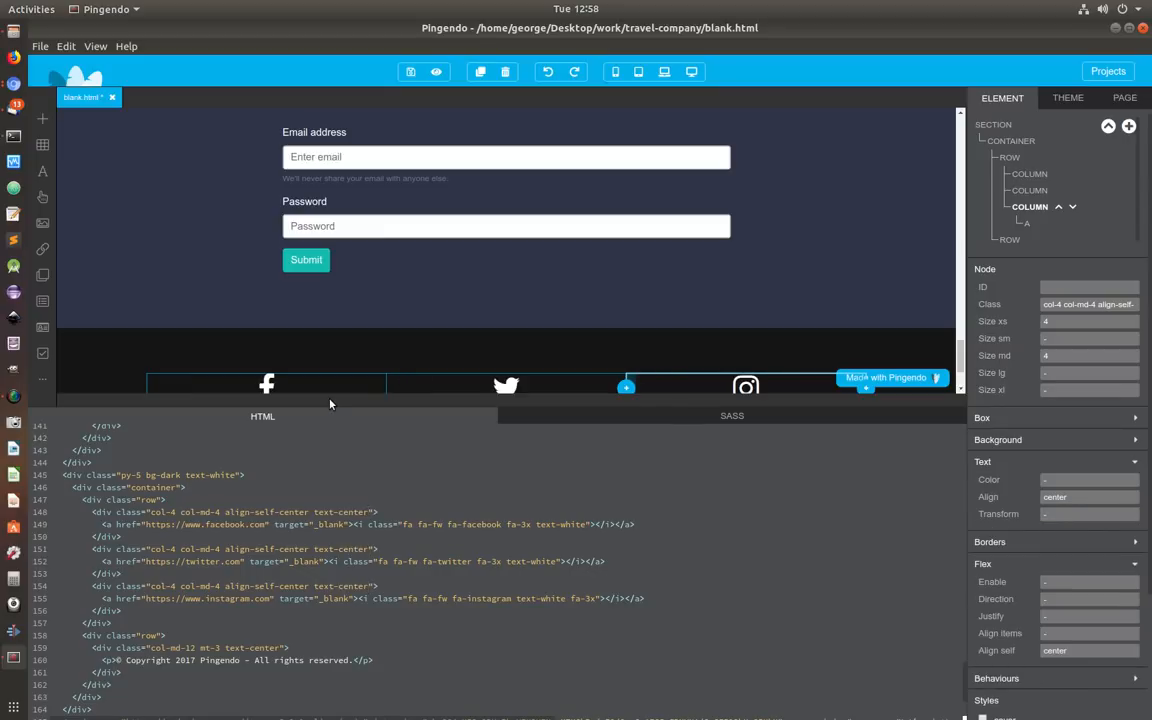
drag(338, 416, 262, 708)
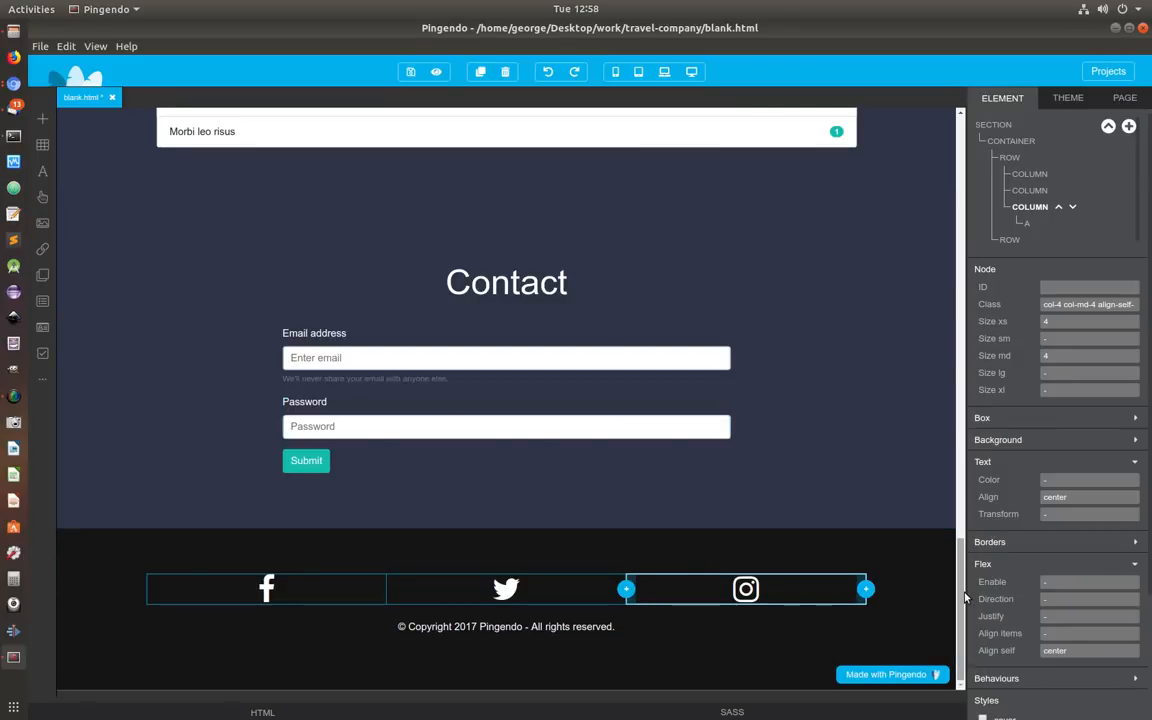
Step: Preview the page in Chromium and examine its sections from the hero down to the Contact area
click(957, 252)
click(957, 252)
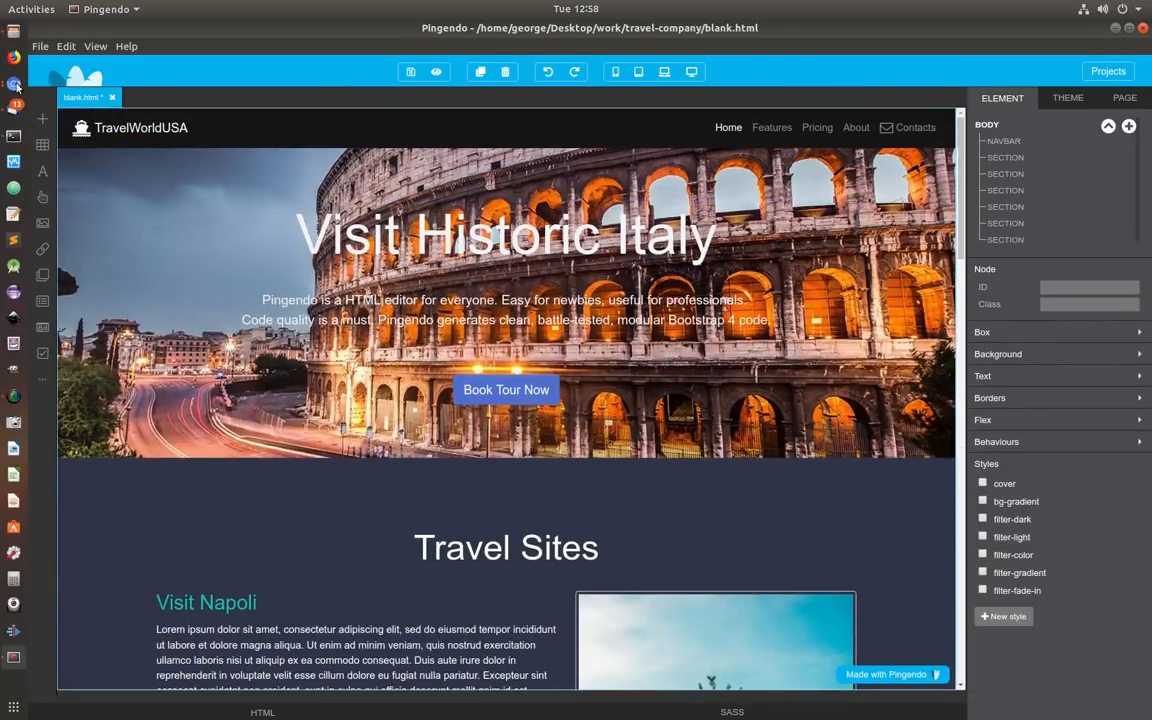
drag(456, 466, 450, 445)
click(834, 186)
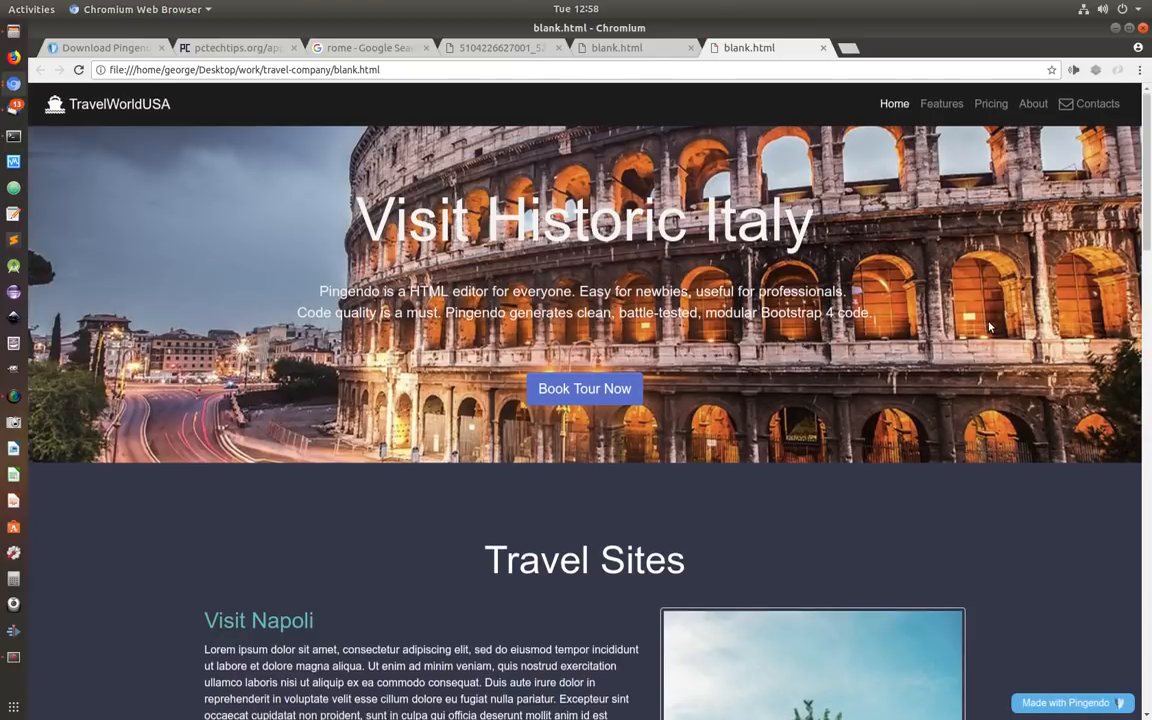
scroll(989, 327, down, 3)
scroll(989, 327, down, 4)
scroll(989, 329, down, 7)
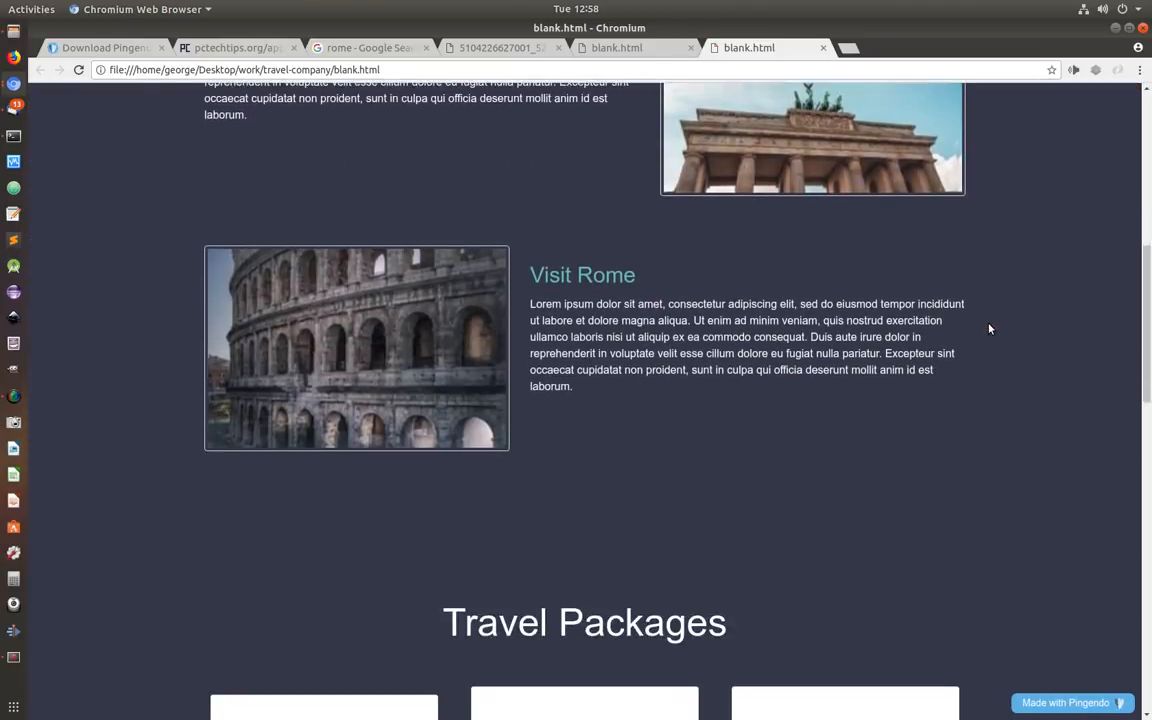
scroll(989, 331, down, 10)
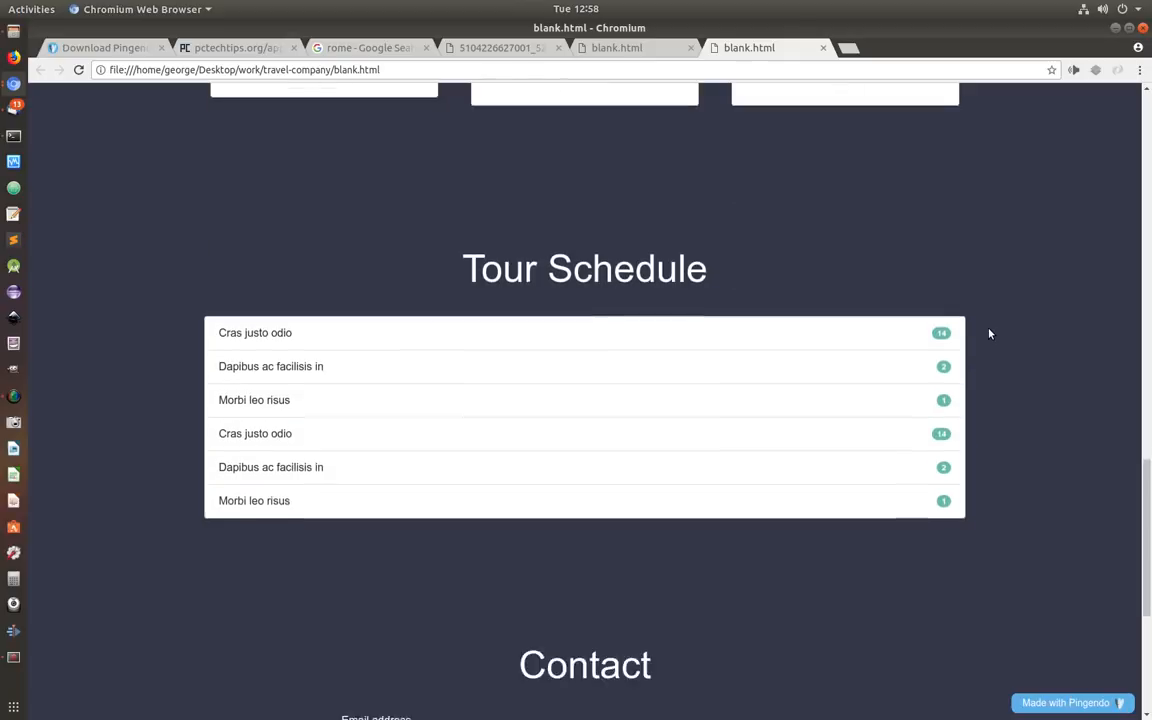
scroll(989, 334, down, 3)
scroll(990, 333, up, 20)
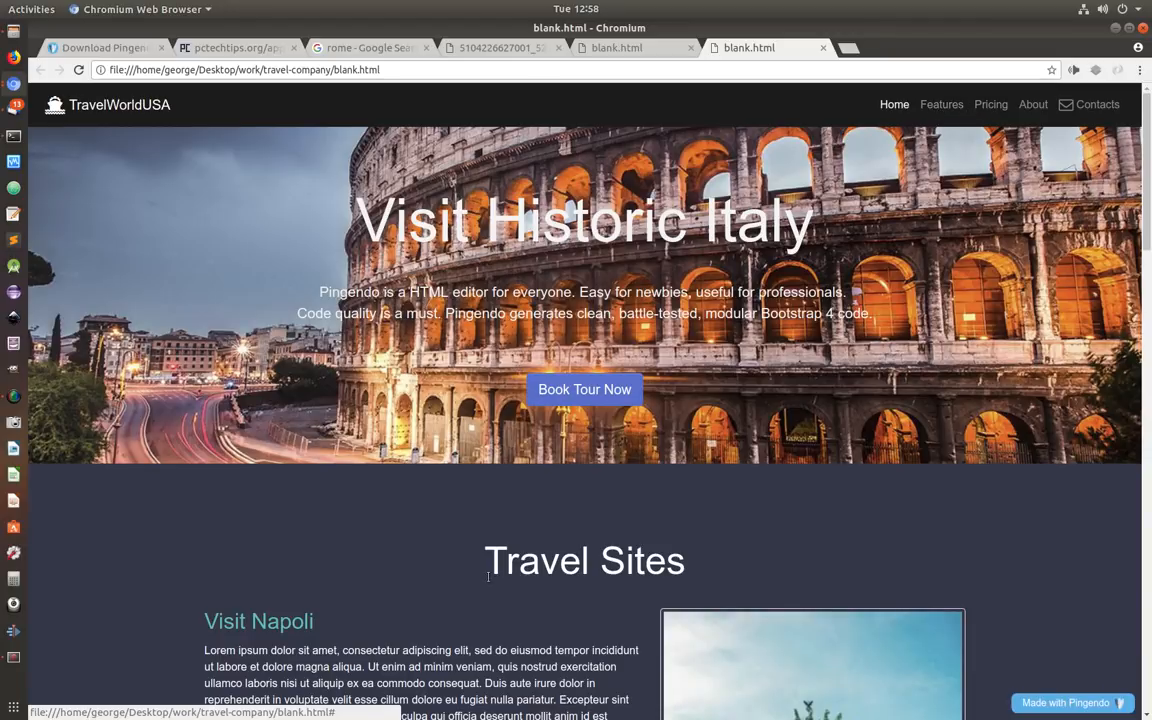
scroll(600, 323, down, 4)
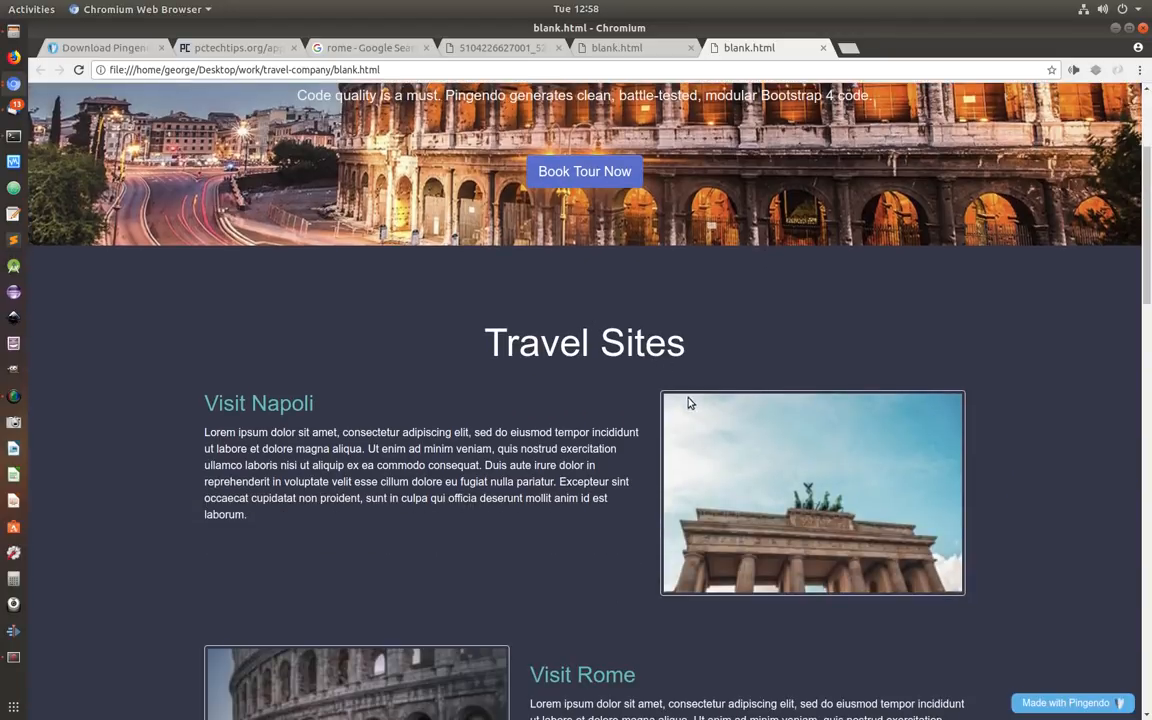
scroll(688, 403, up, 4)
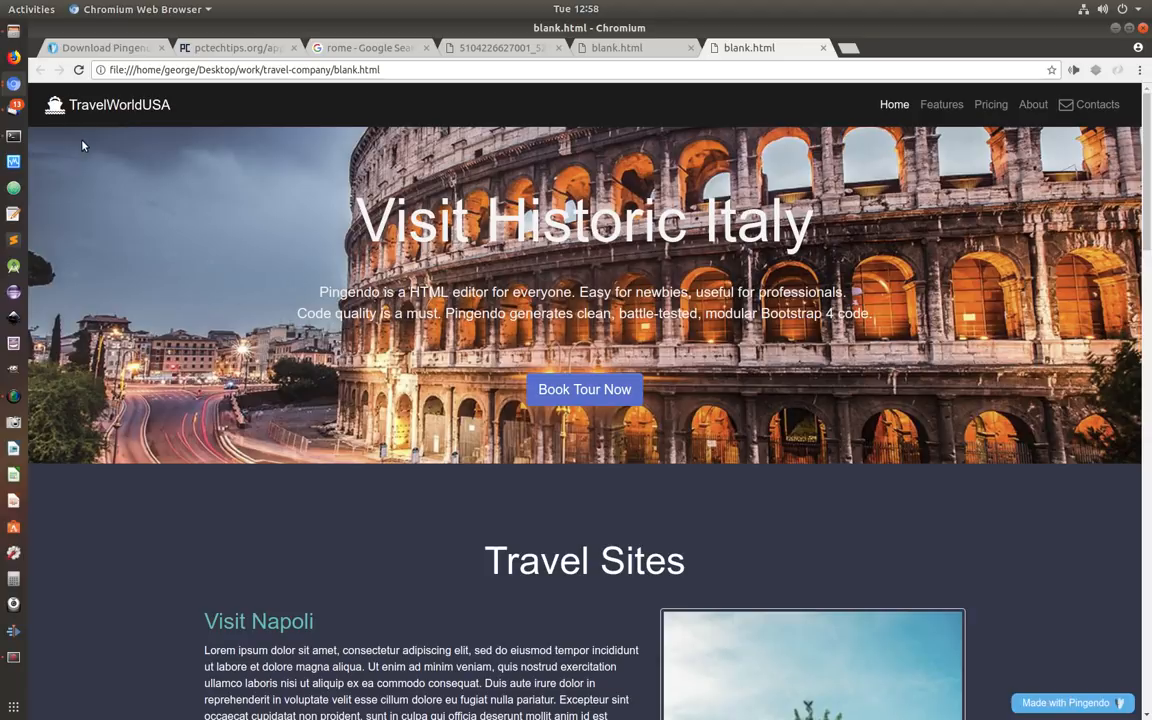
Step: Switch back to Pingendo and add the ready-made modal component from the Others category below the footer
click(11, 655)
click(835, 187)
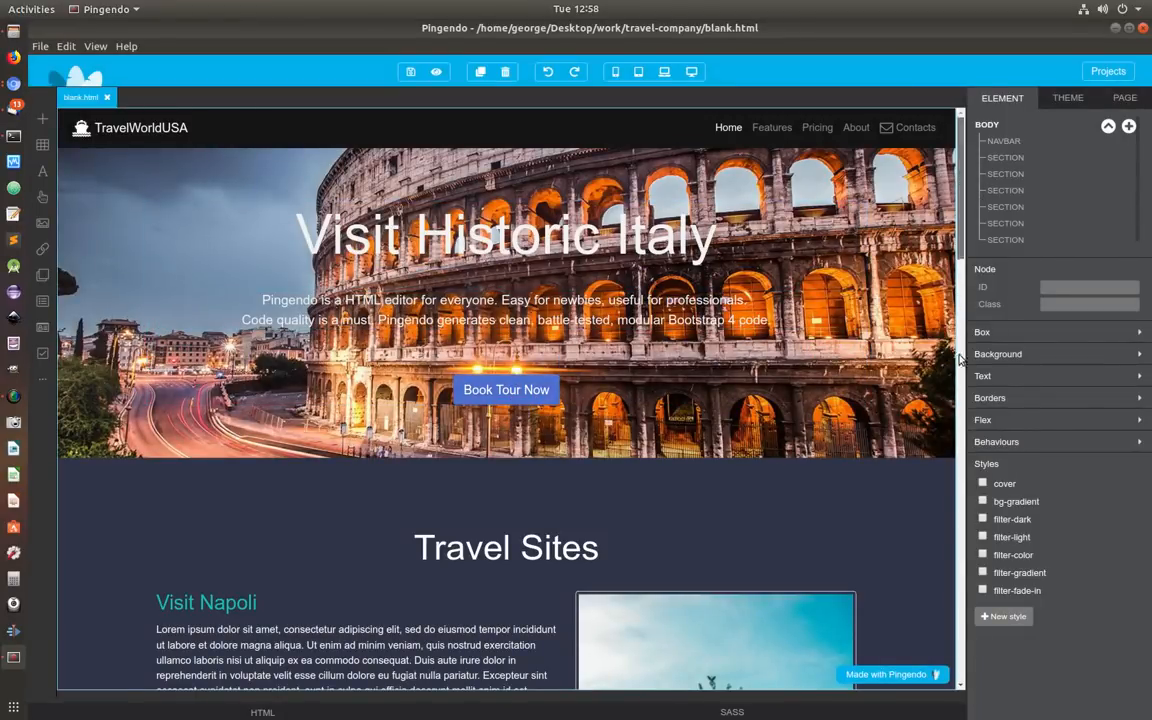
drag(958, 177, 940, 648)
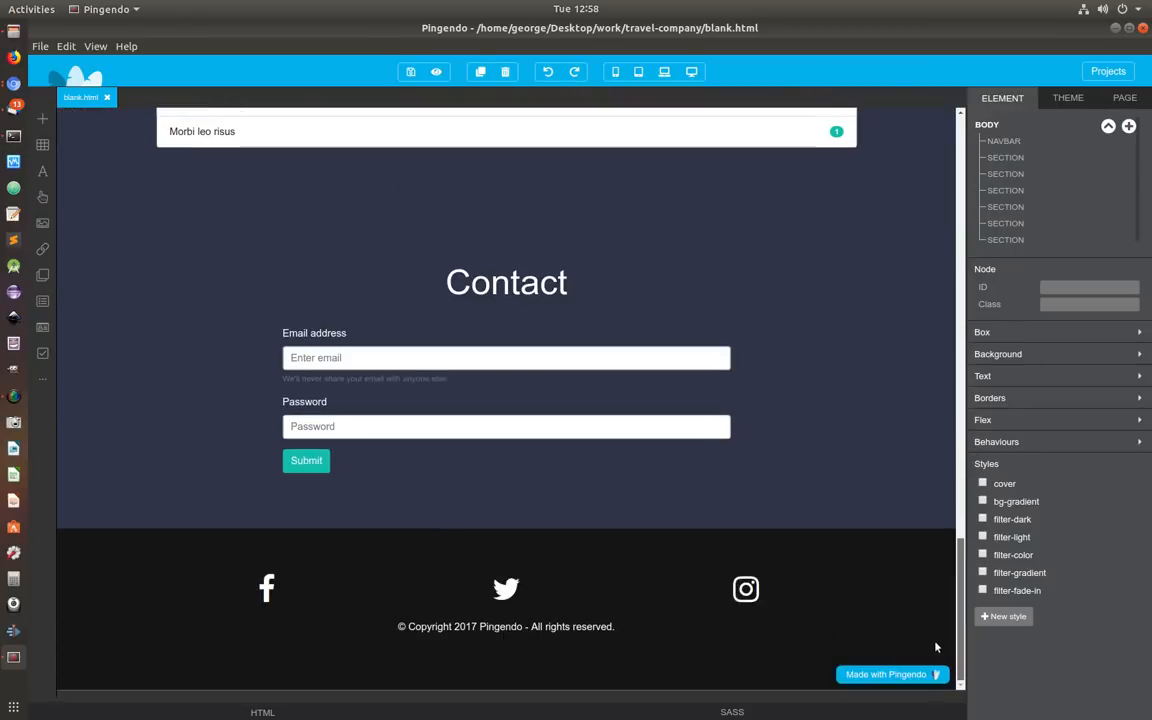
click(43, 119)
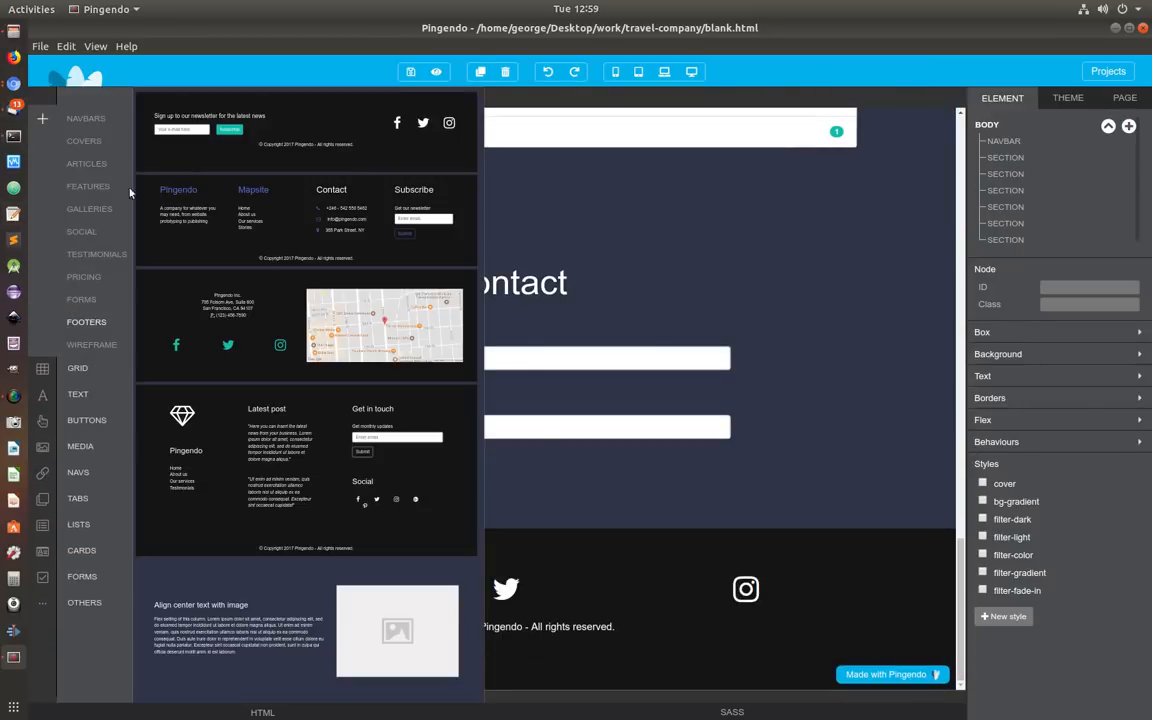
click(86, 603)
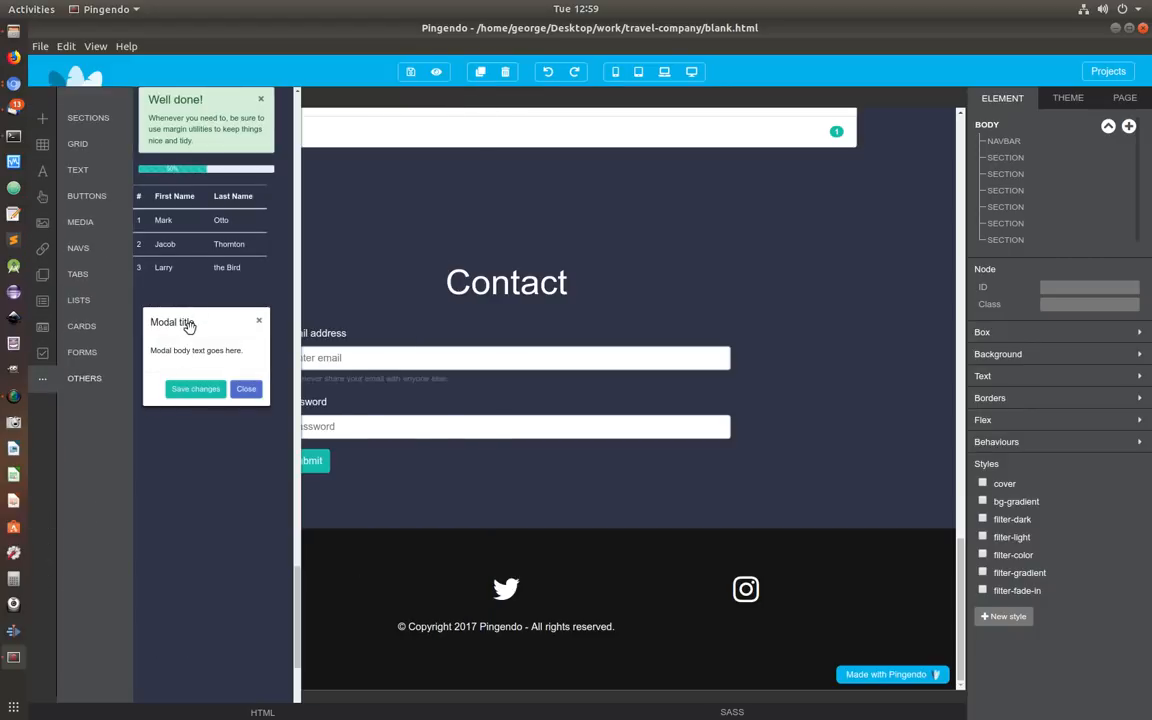
drag(182, 326, 455, 680)
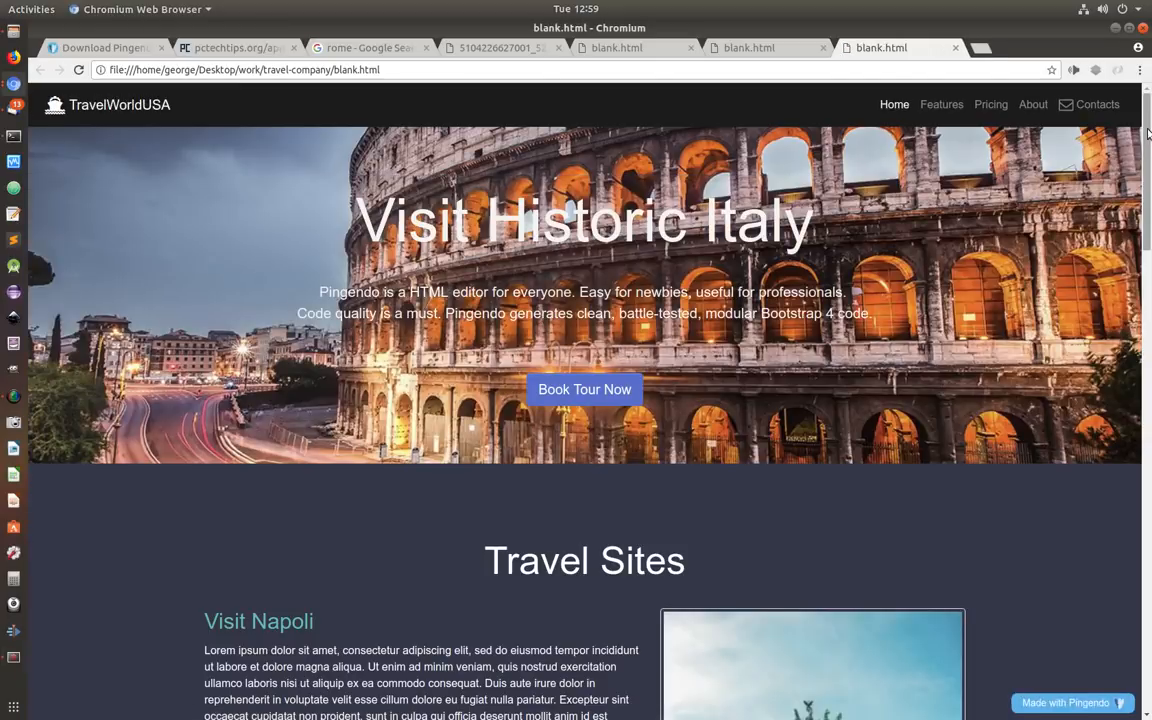
Step: Examine the page in Chromium down to the footer with the modal added, and return to Pingendo
drag(1148, 134, 1137, 643)
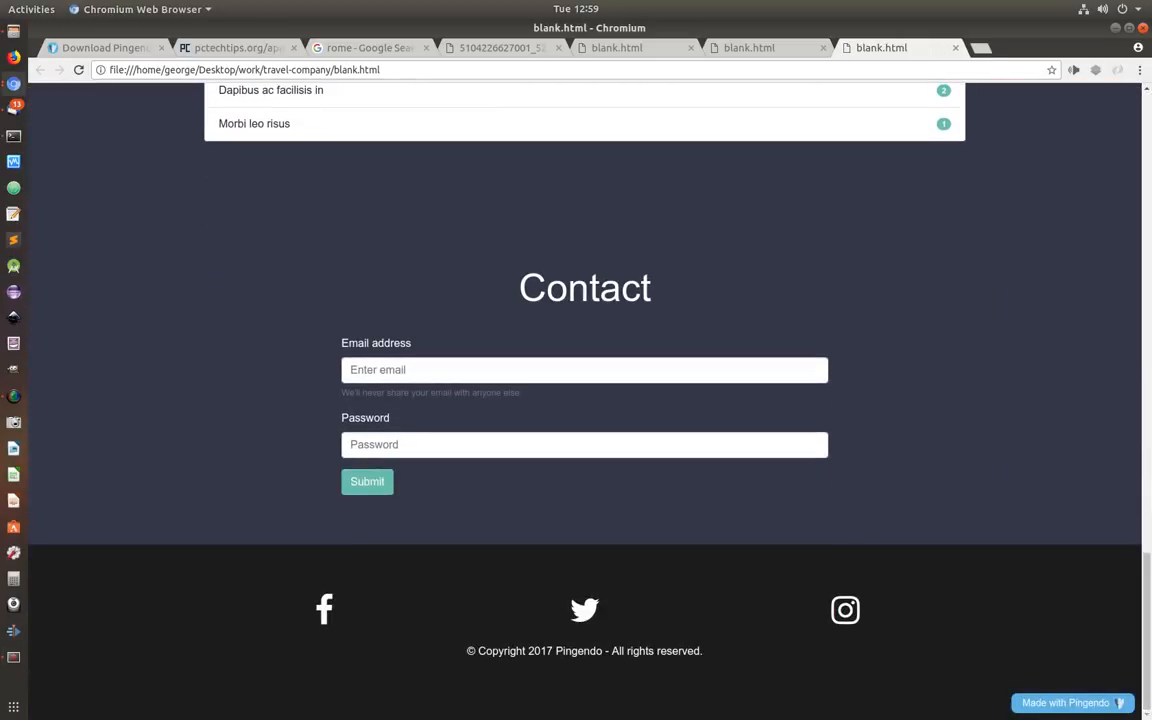
drag(1148, 573, 1148, 90)
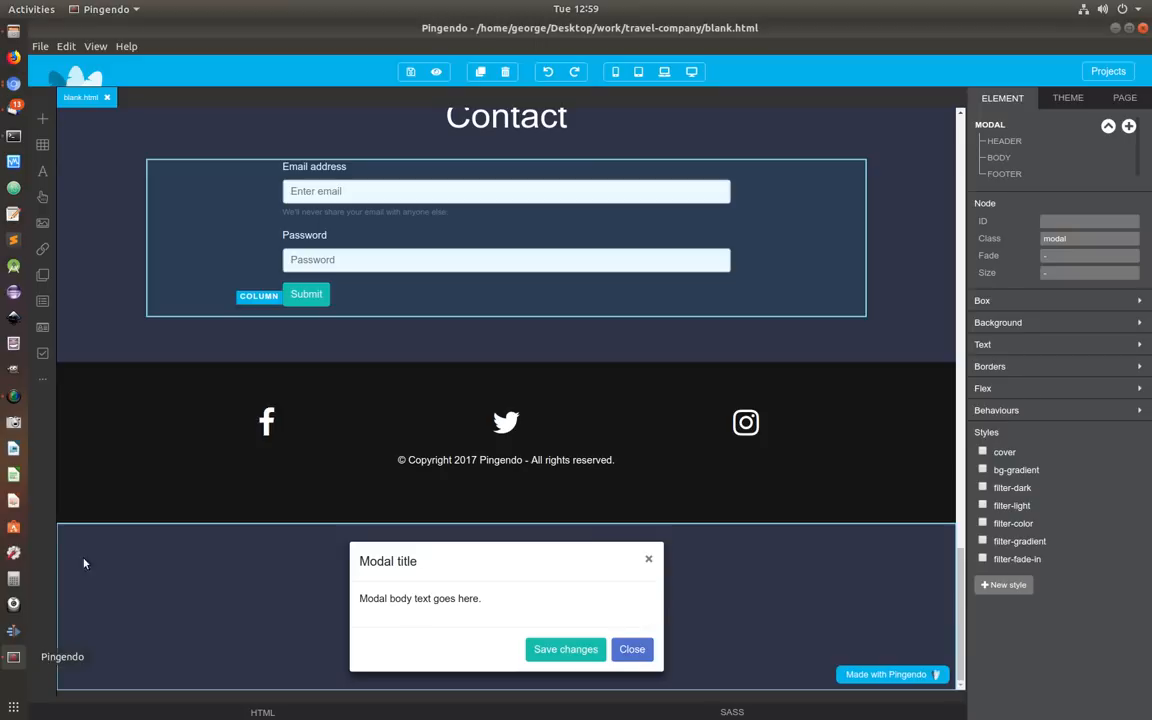
click(13, 657)
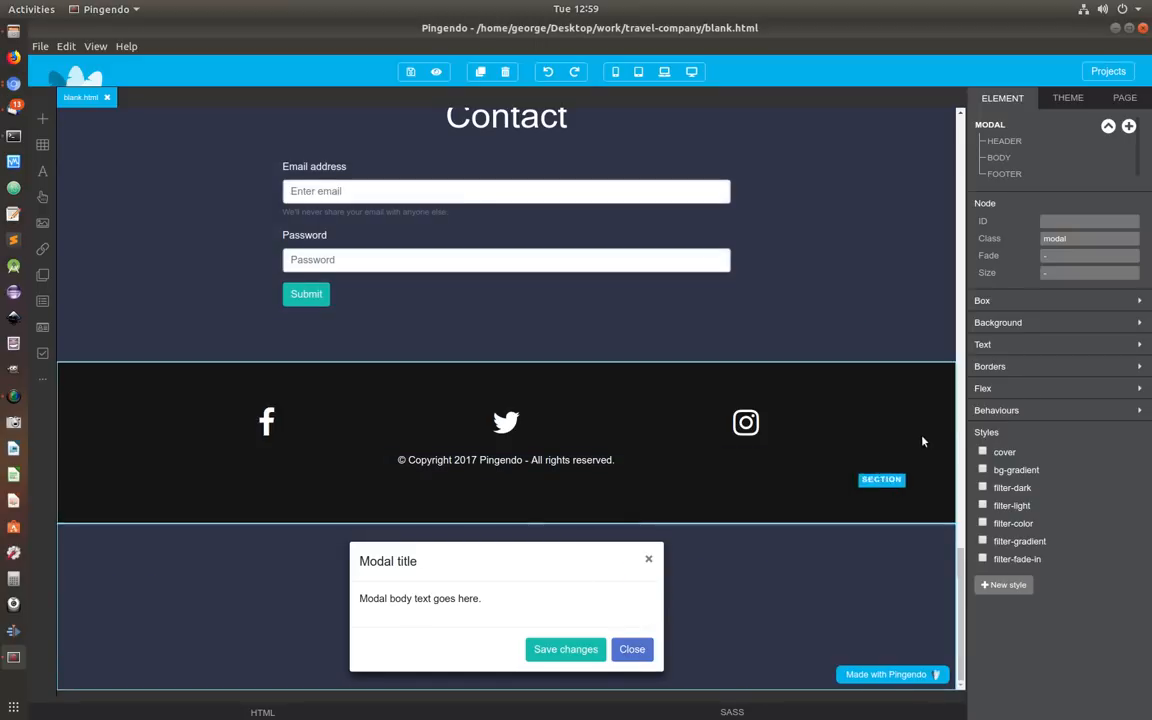
Step: Change the modal's title to "Italy Tours Registration"
mouse_move(960, 581)
mouse_down()
mouse_move(960, 565)
mouse_move(960, 584)
mouse_up()
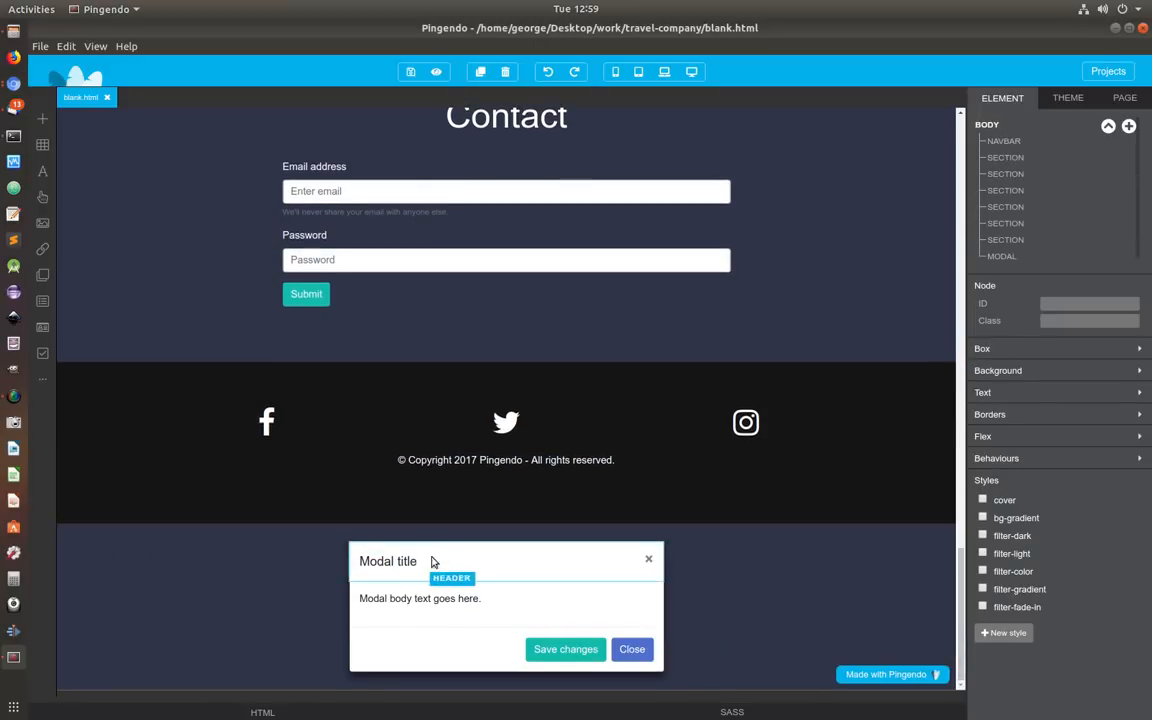
click(385, 560)
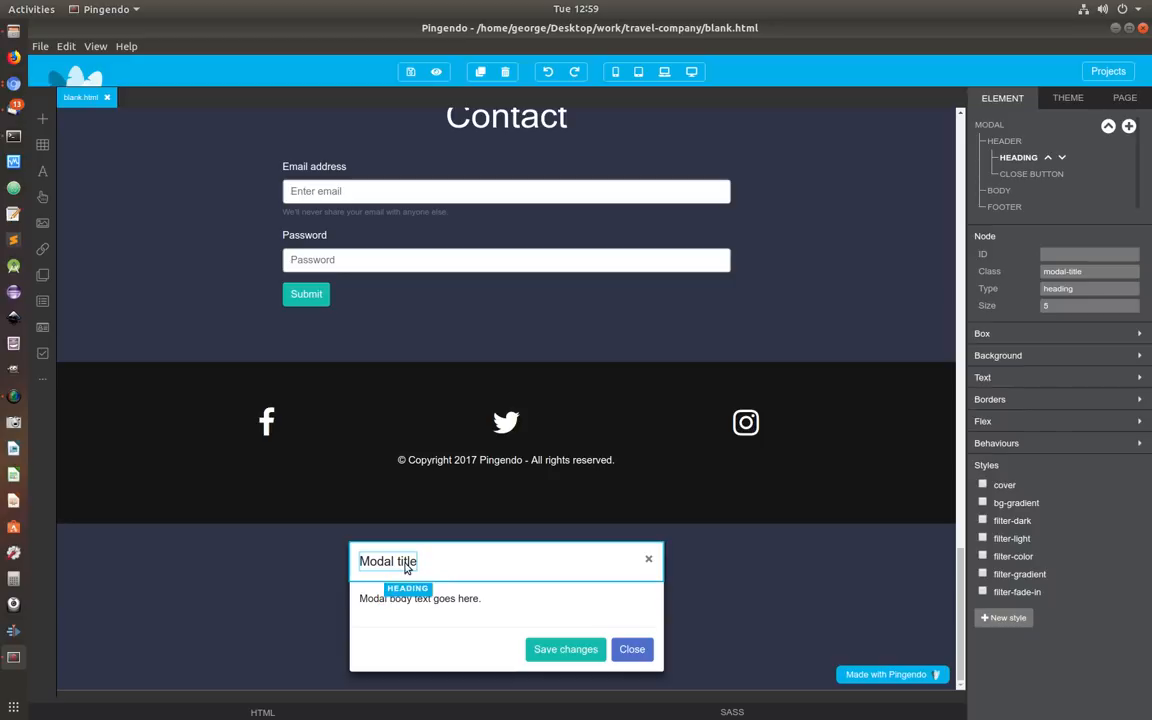
double_click(406, 562)
text(Ente)
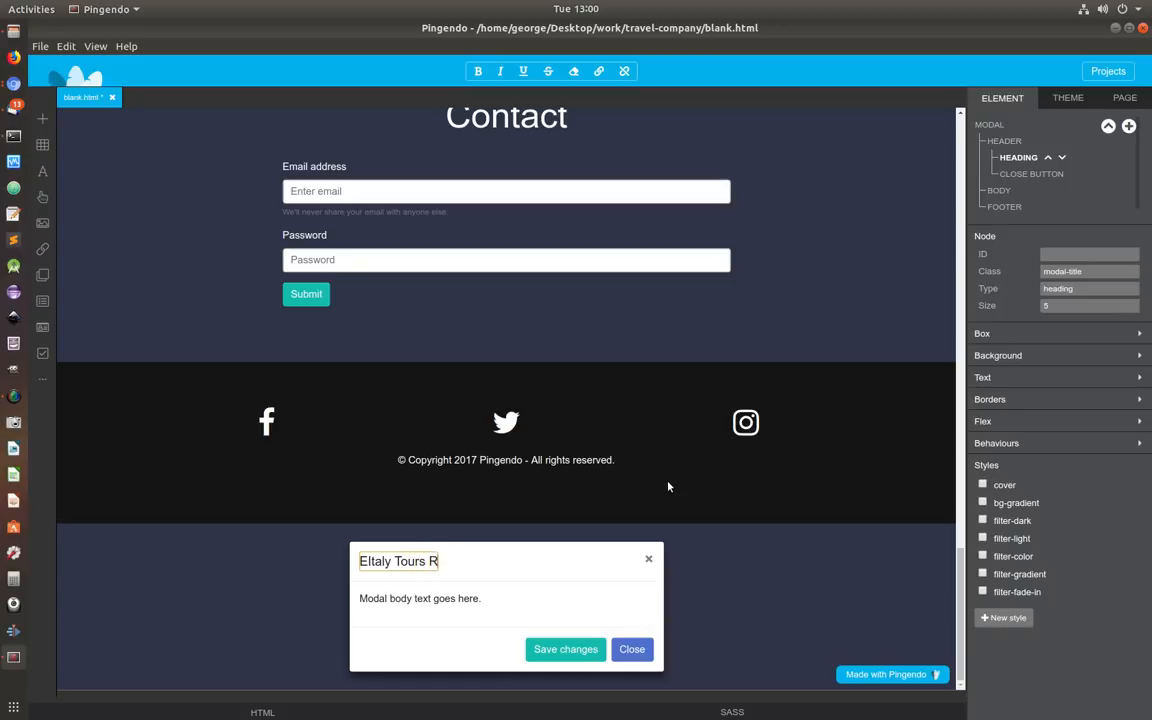
text(ion)
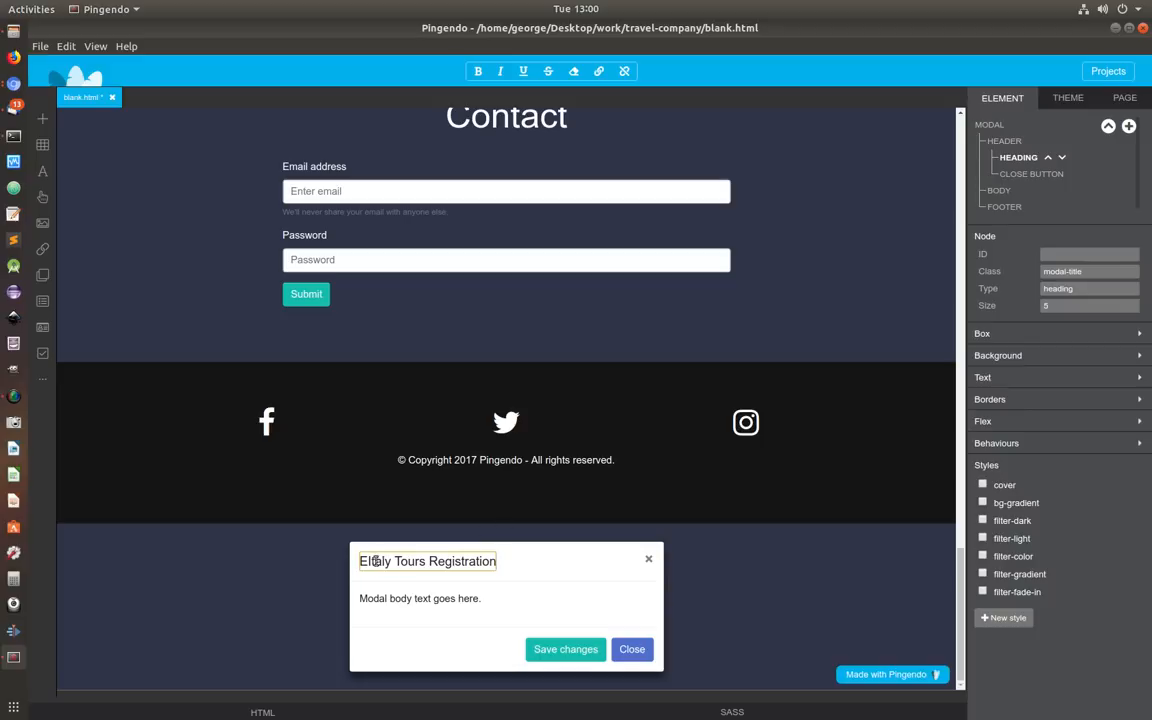
key(BackSpace)
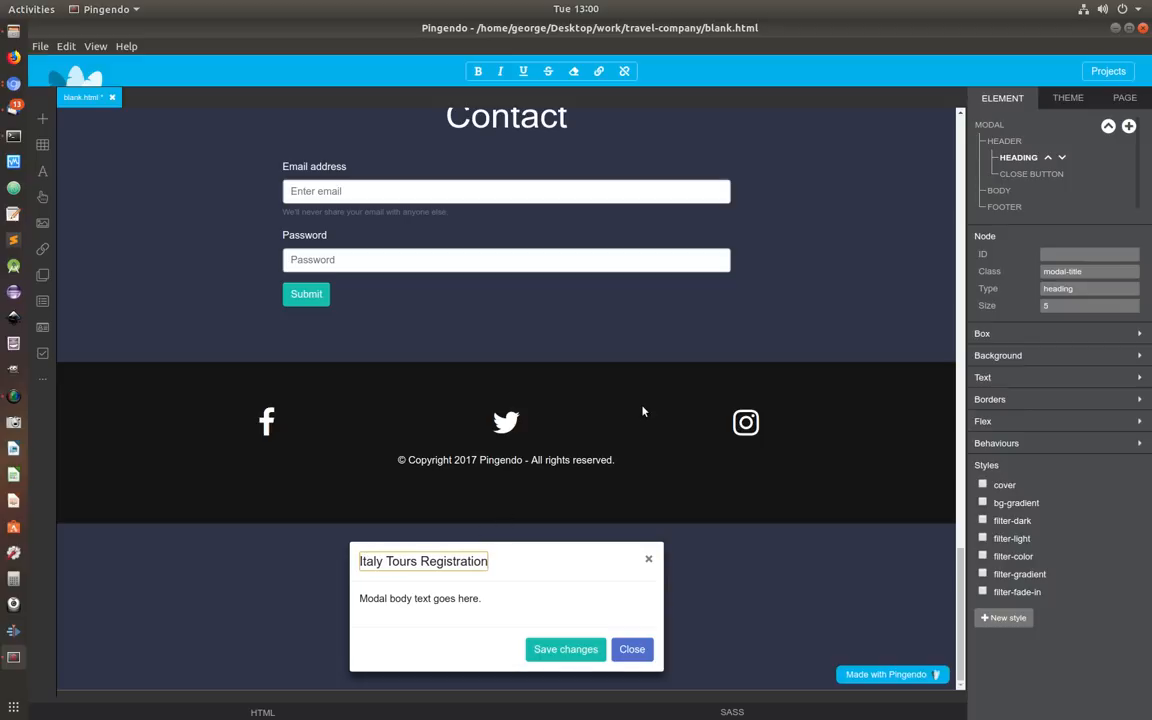
Step: Expand the HTML code editor and examine the code of the modal's body text, header and footer
click(446, 600)
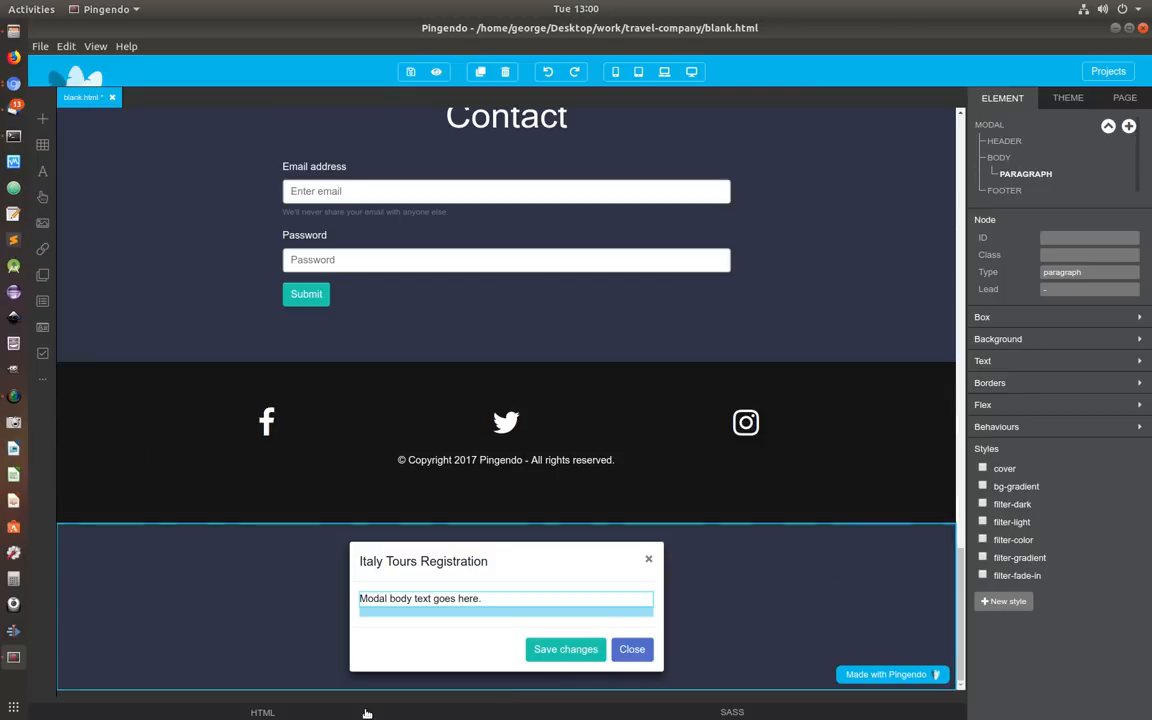
drag(293, 712, 297, 533)
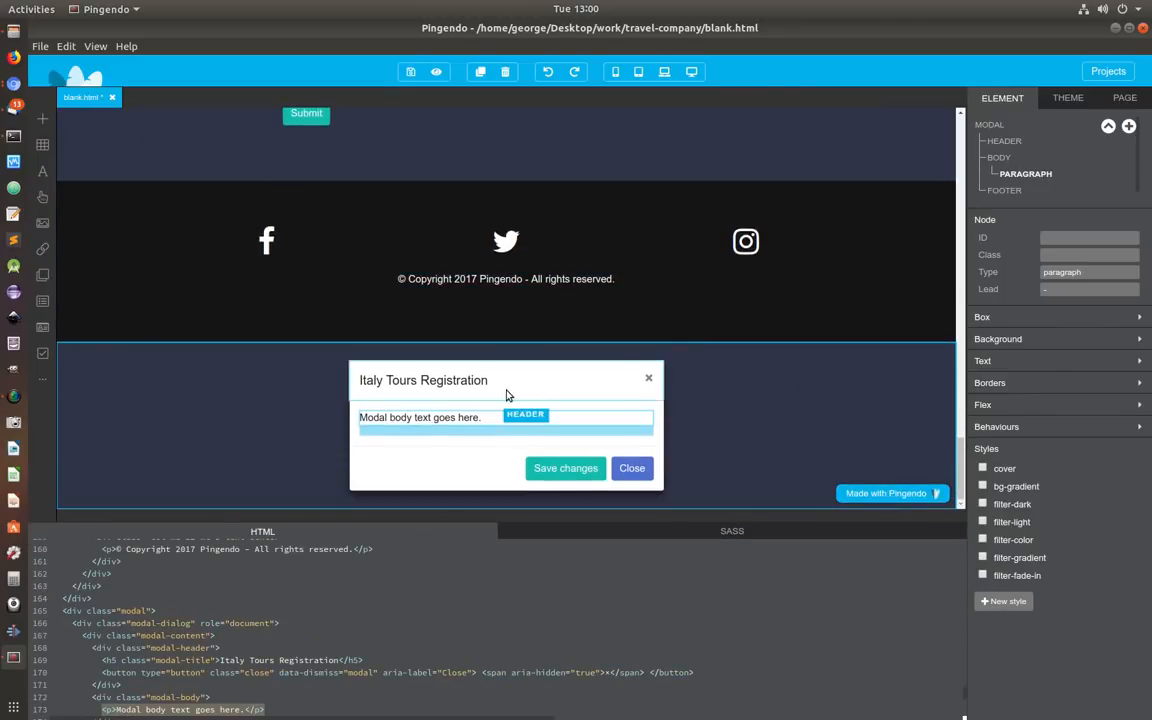
click(545, 382)
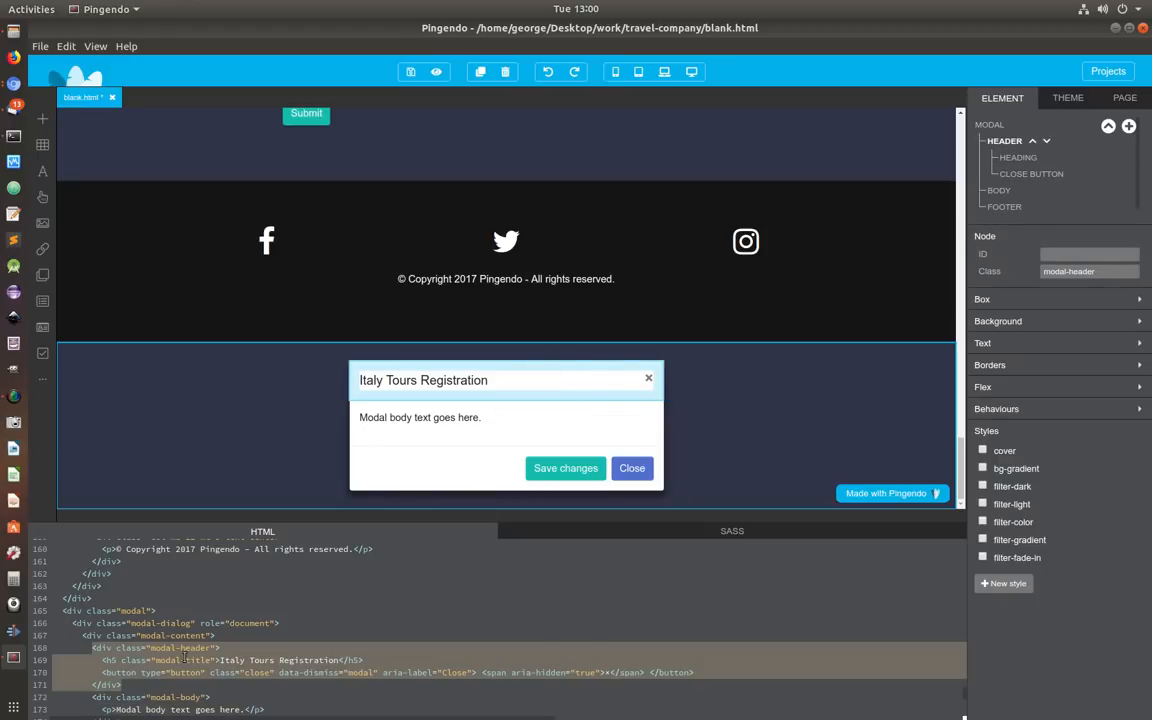
scroll(316, 579, down, 4)
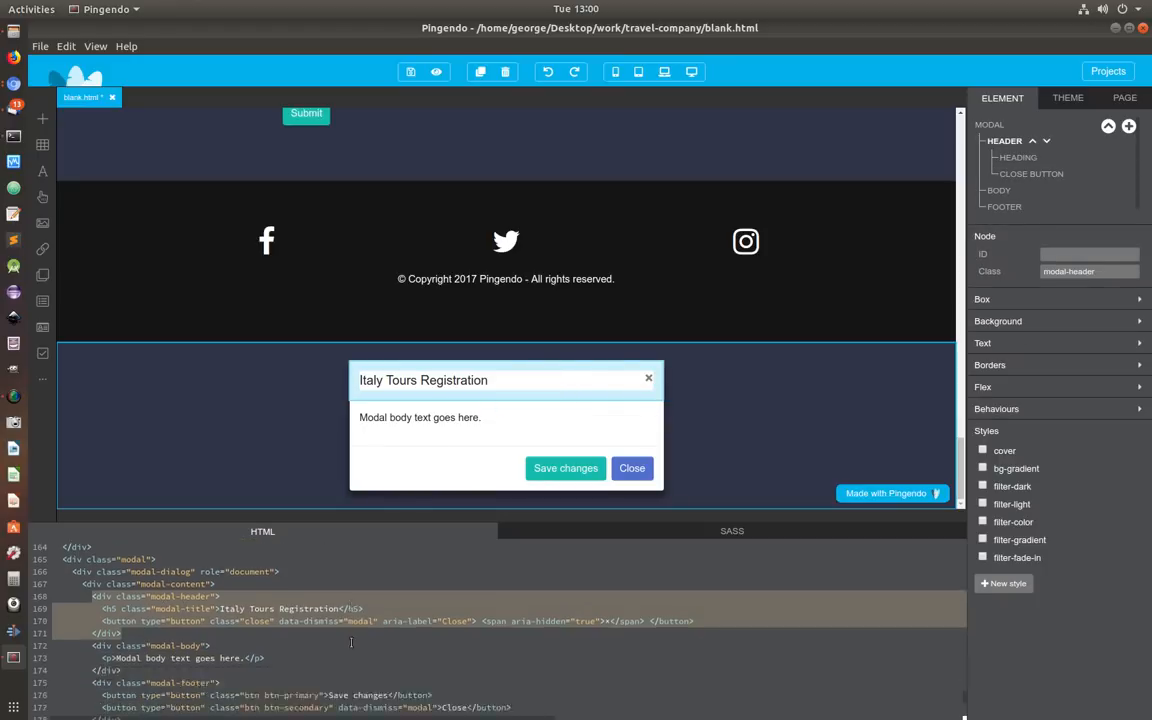
click(160, 590)
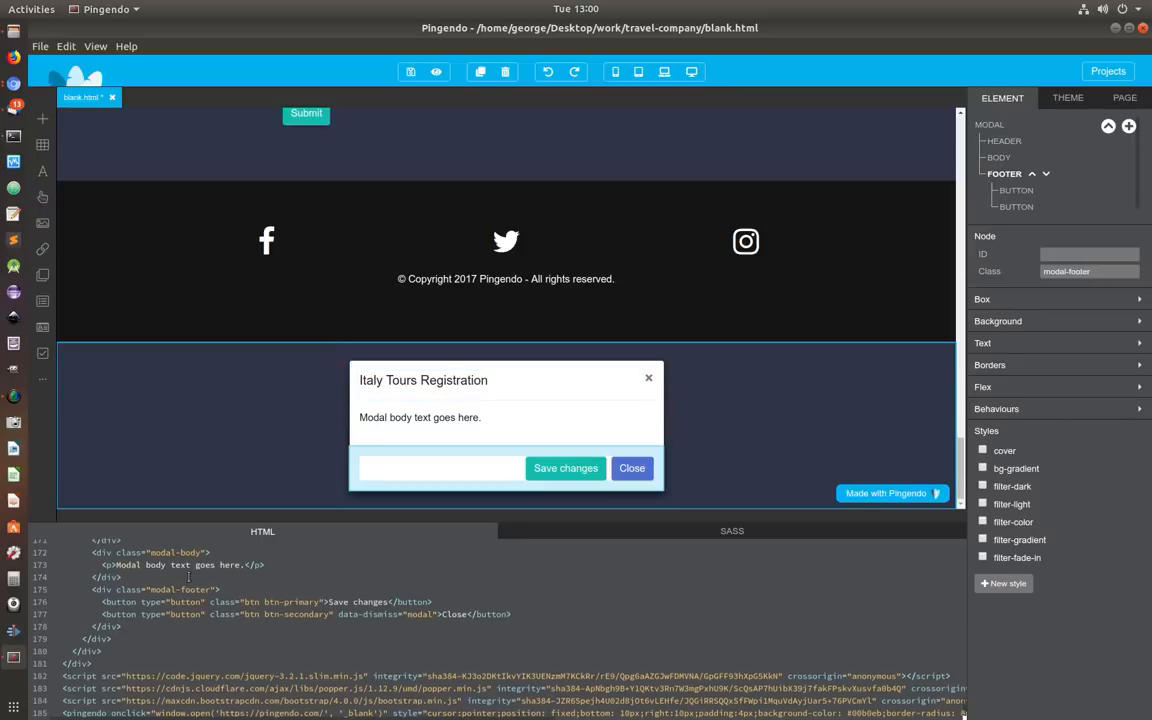
Step: Delete the modal footer's "Save changes" button and relabel the Close button as "Book Now"
click(564, 466)
key(Delete)
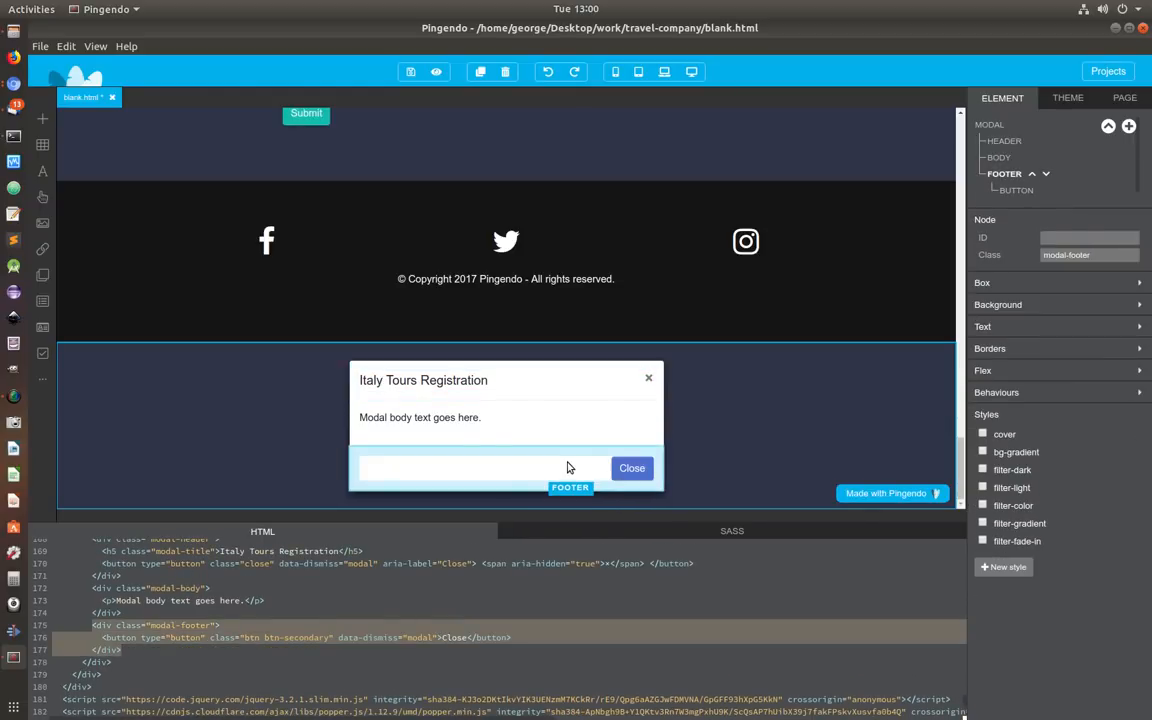
click(640, 474)
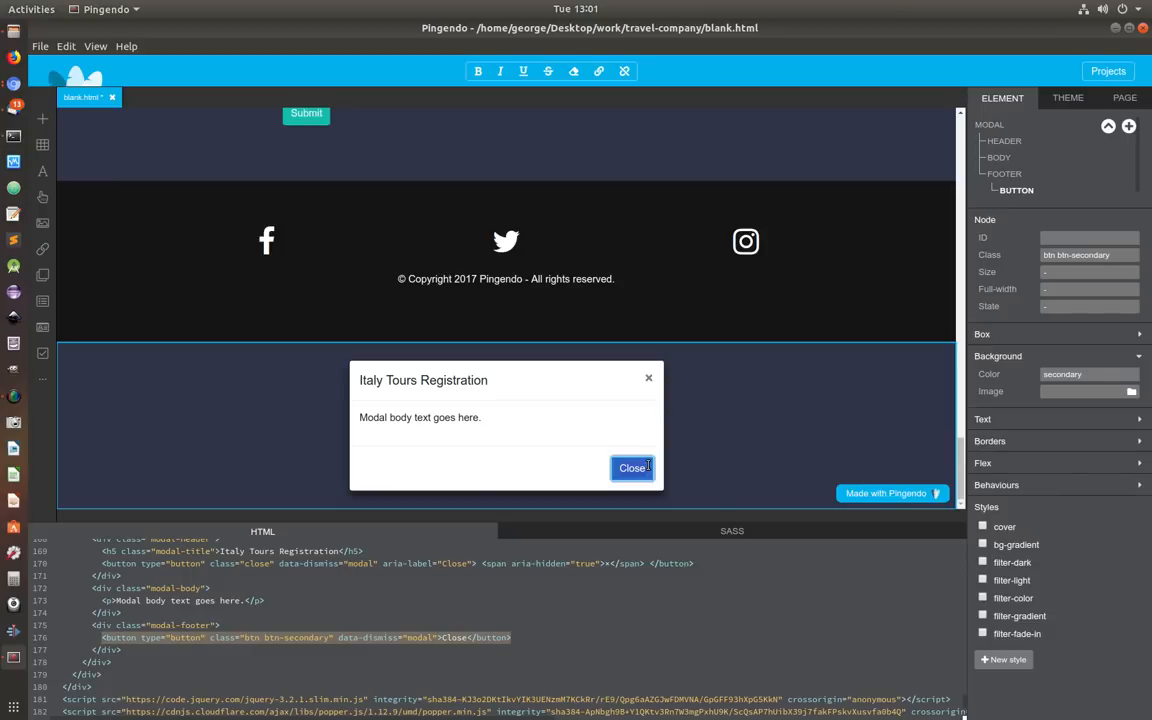
double_click(647, 466)
text(C)
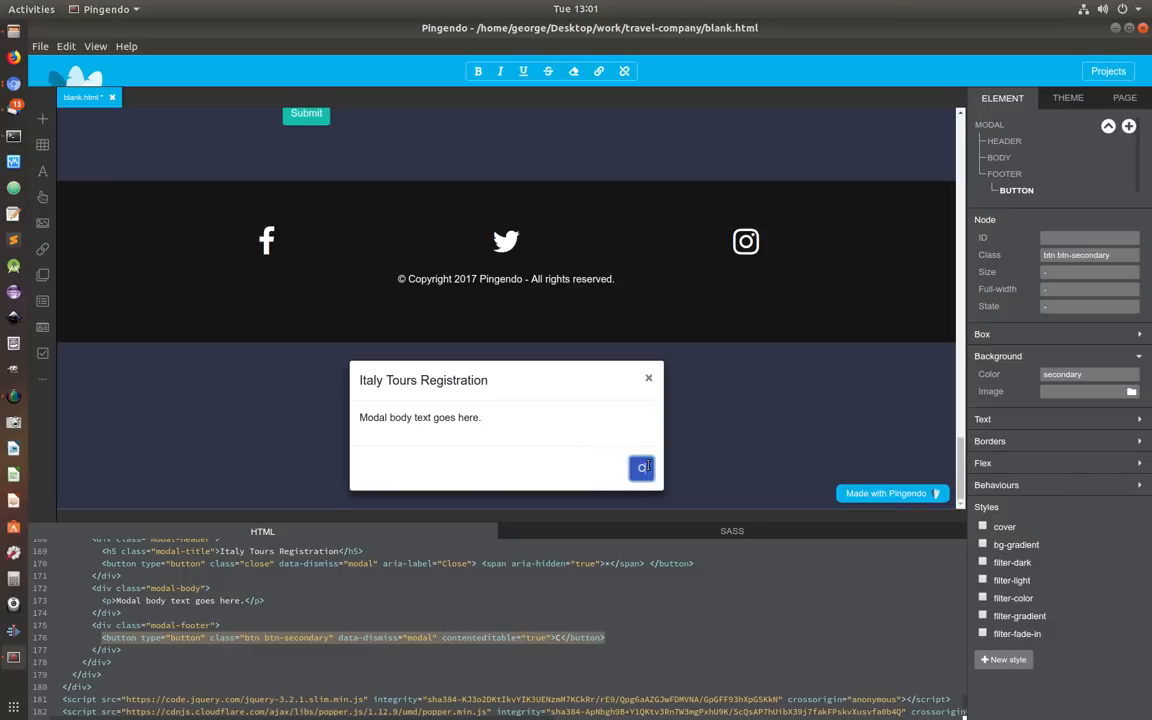
text(Book)
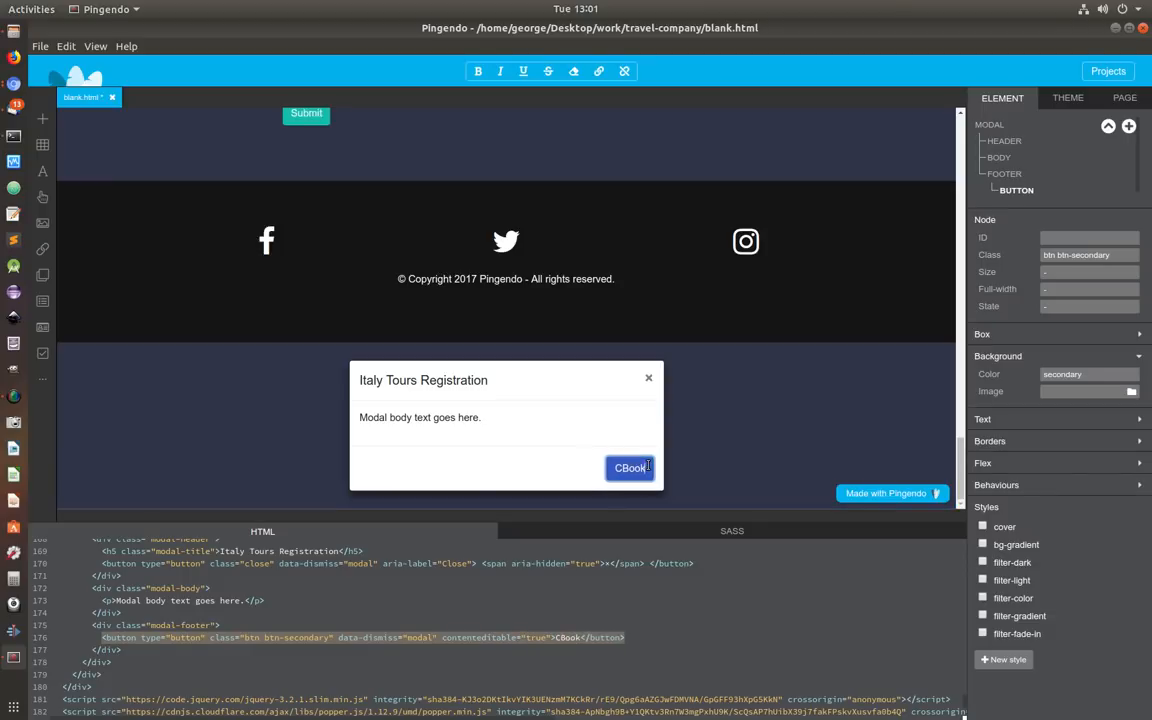
text( Now)
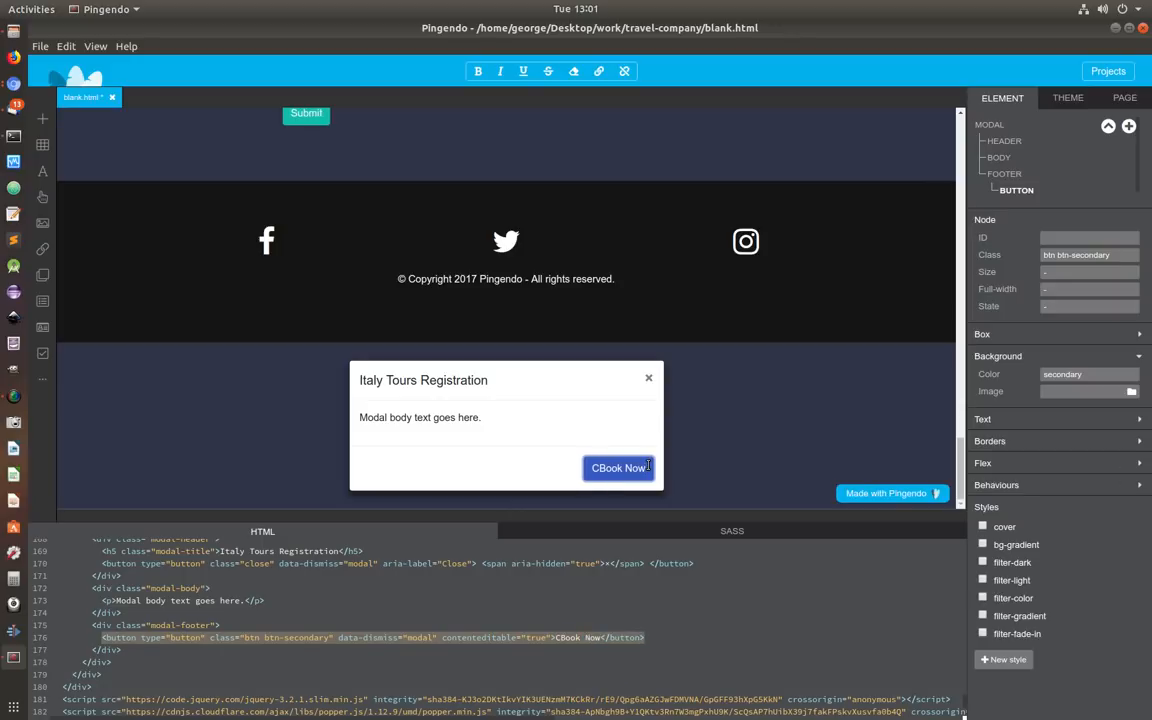
key(Home)
key(Delete)
Step: Add the ready-made email and password form to the modal body and place the body text paragraph above it
click(436, 421)
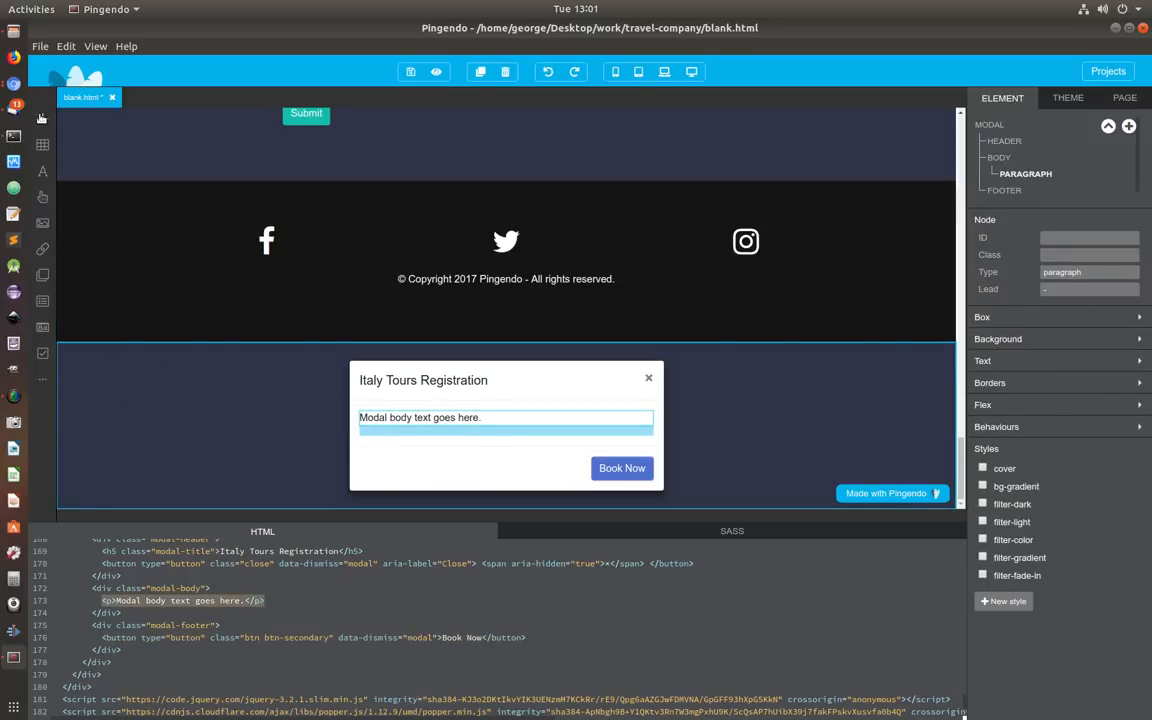
click(43, 352)
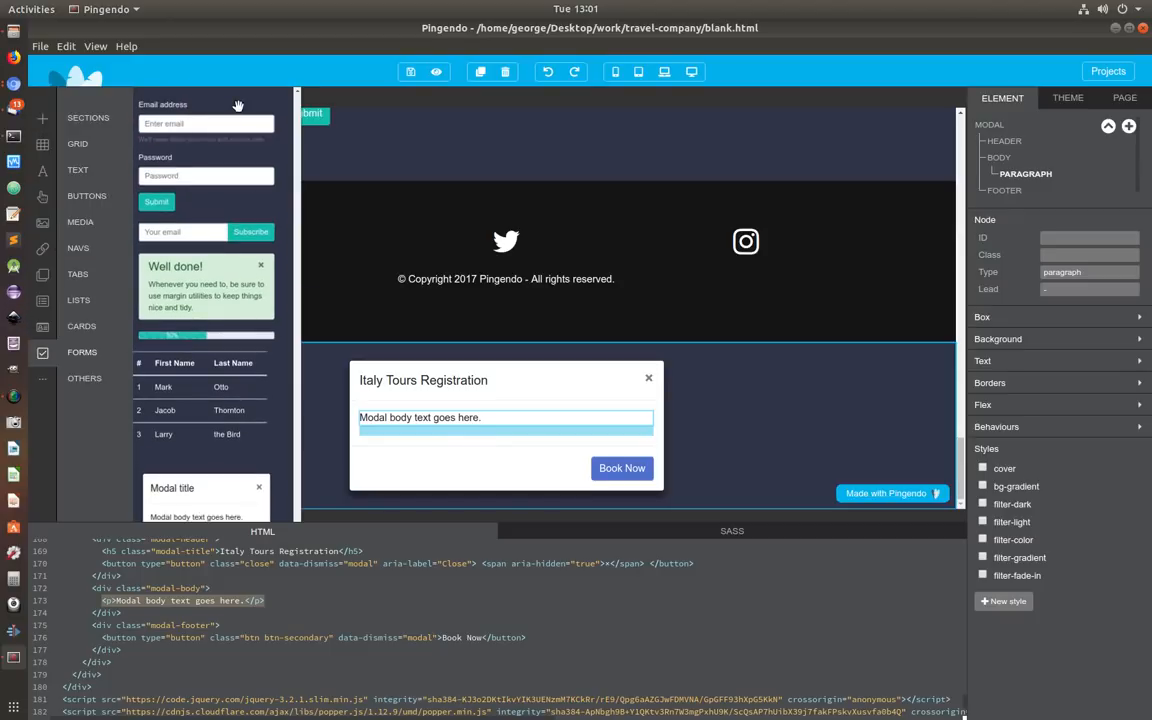
drag(160, 100, 508, 370)
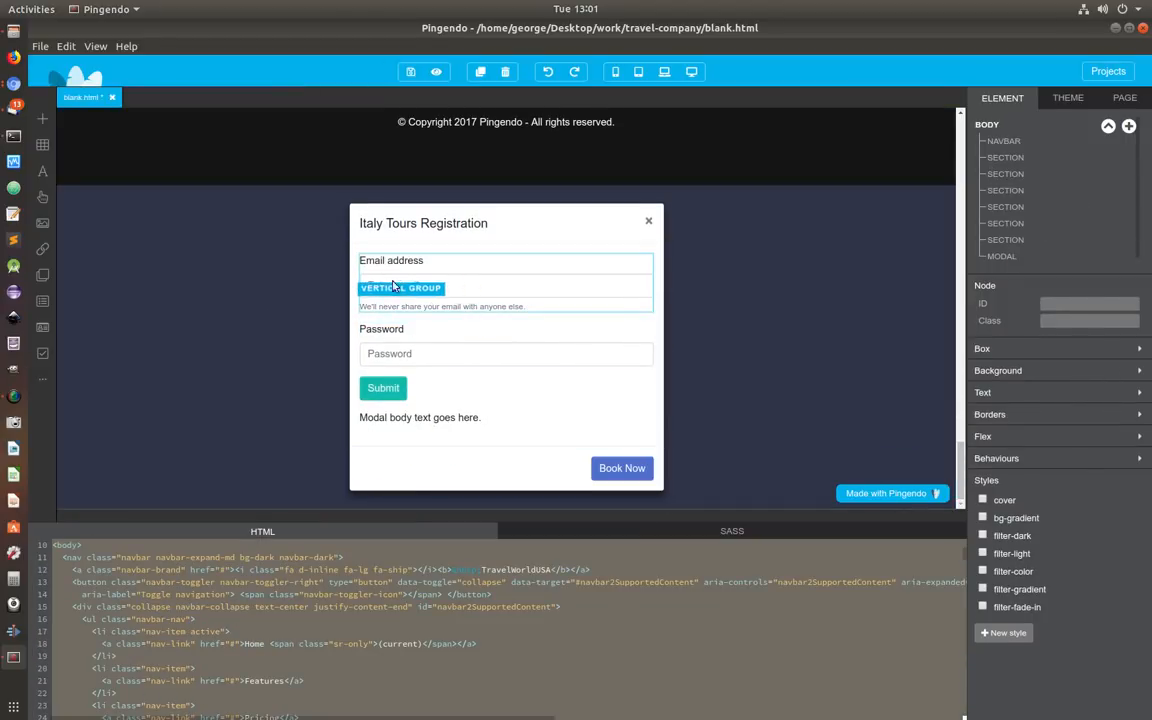
drag(379, 422, 435, 251)
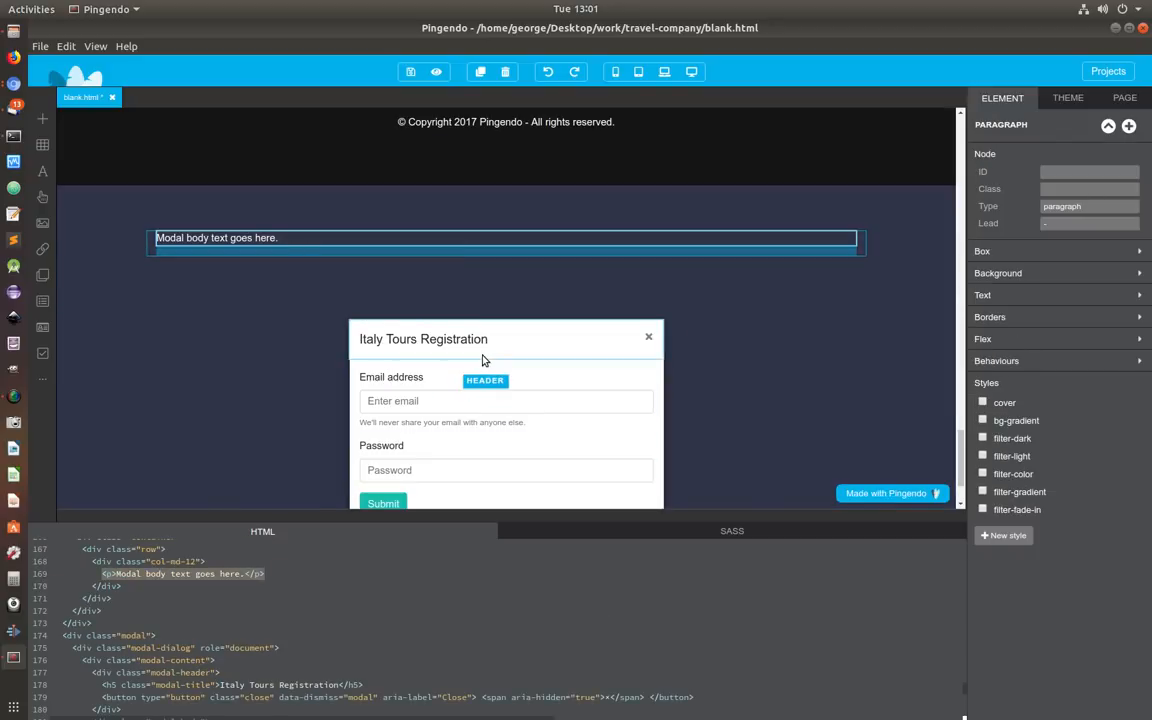
key(ctrl+z)
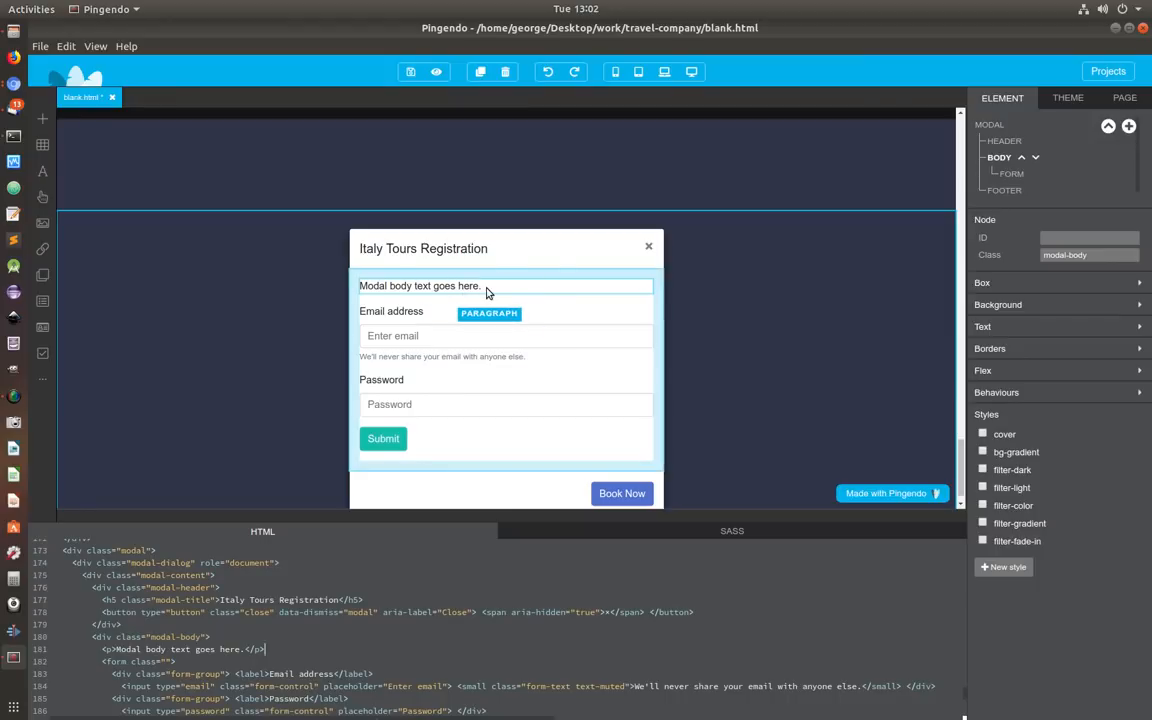
Step: Replace the modal's body text with "Enter your email and name to get more information"
double_click(487, 288)
click(487, 287)
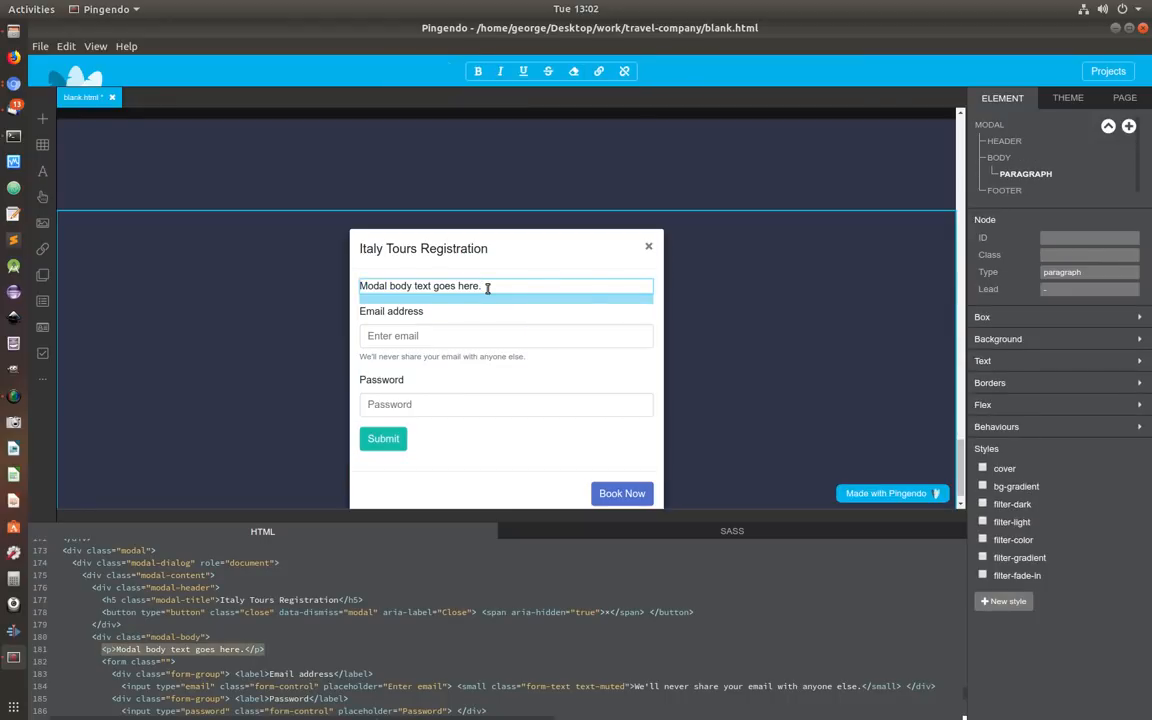
key(BackSpace)
key(BackSpace)
key(BackSpace)
key(BackSpace)
key(BackSpace)
key(BackSpace)
key(BackSpace)
key(BackSpace)
key(BackSpace)
key(BackSpace)
key(BackSpace)
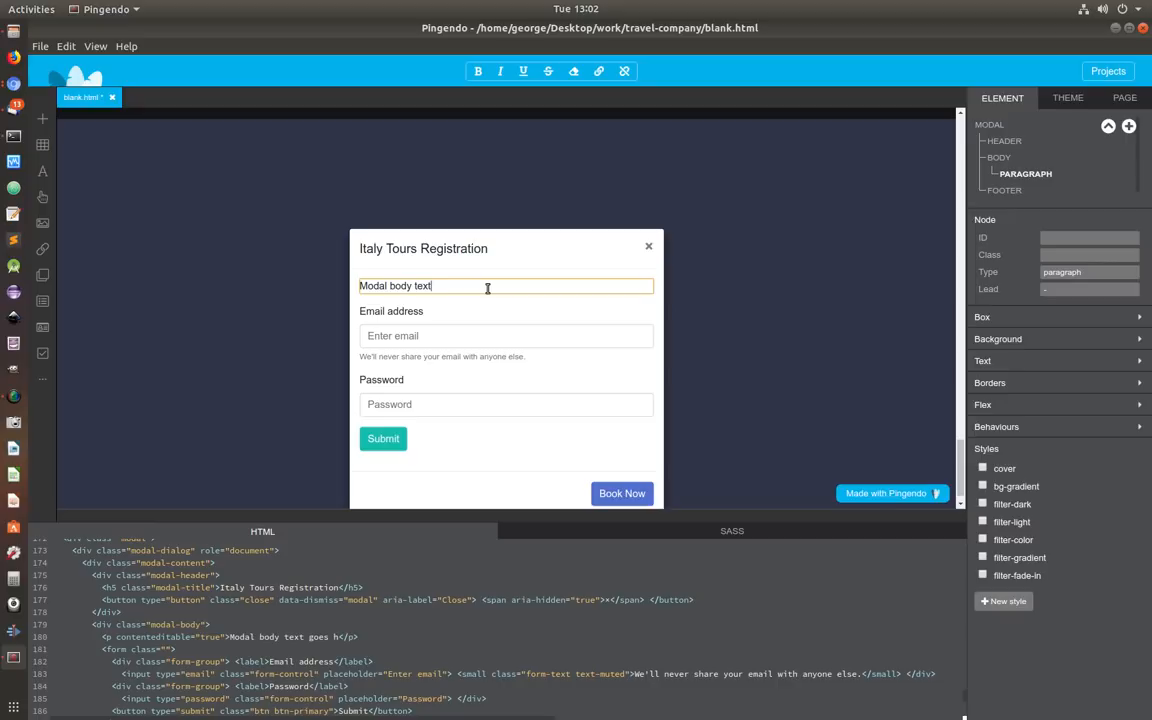
key(BackSpace)
key(BackSpace)
key(BackSpace)
key(BackSpace)
key(BackSpace)
key(BackSpace)
key(BackSpace)
key(BackSpace)
key(BackSpace)
key(BackSpace)
key(BackSpace)
key(BackSpace)
key(BackSpace)
key(BackSpace)
key(BackSpace)
text(Enter y)
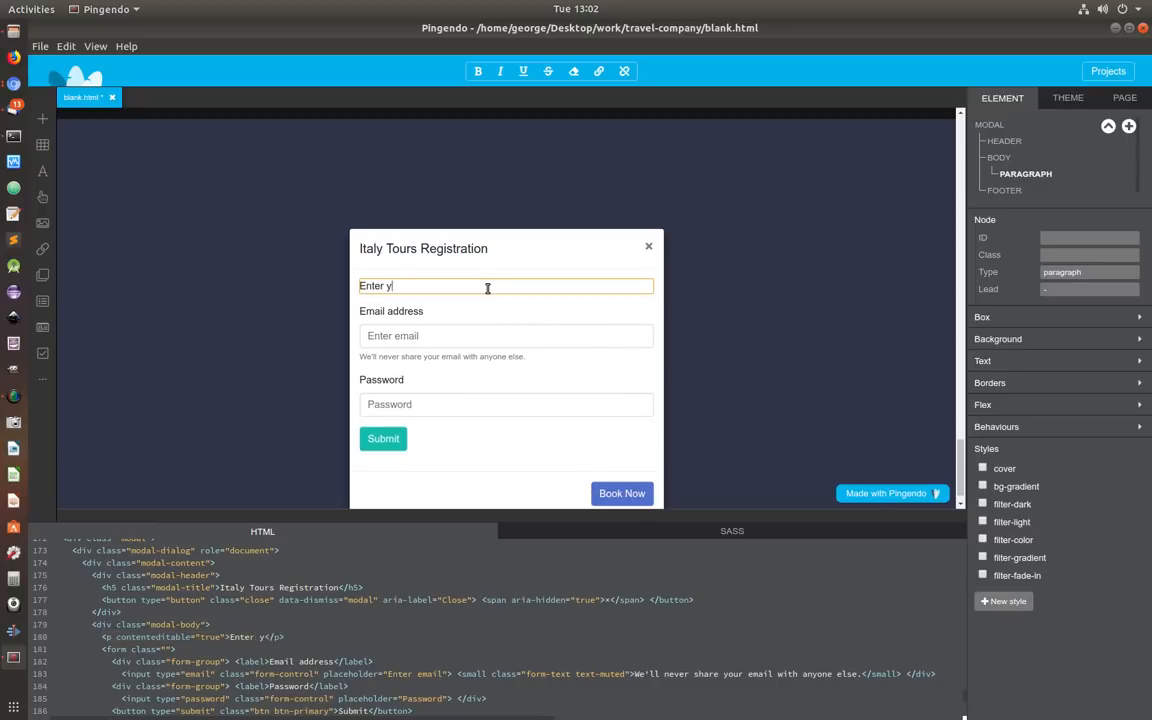
text(our email and name to b)
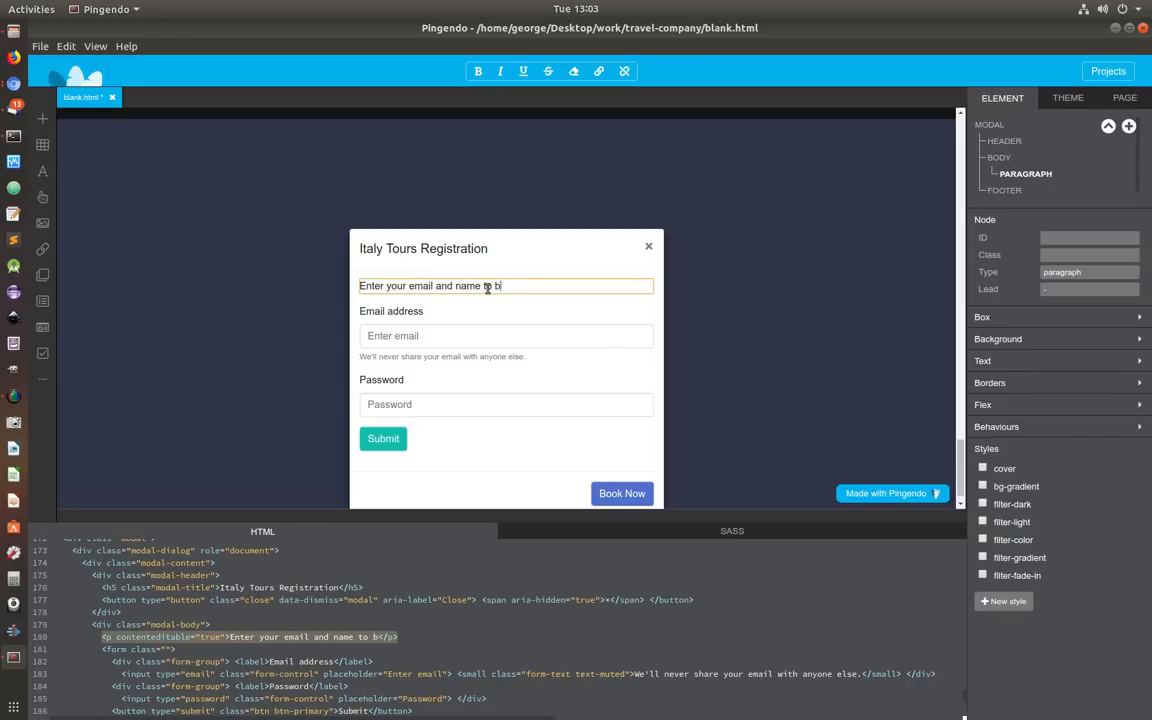
key(BackSpace)
text(get more i)
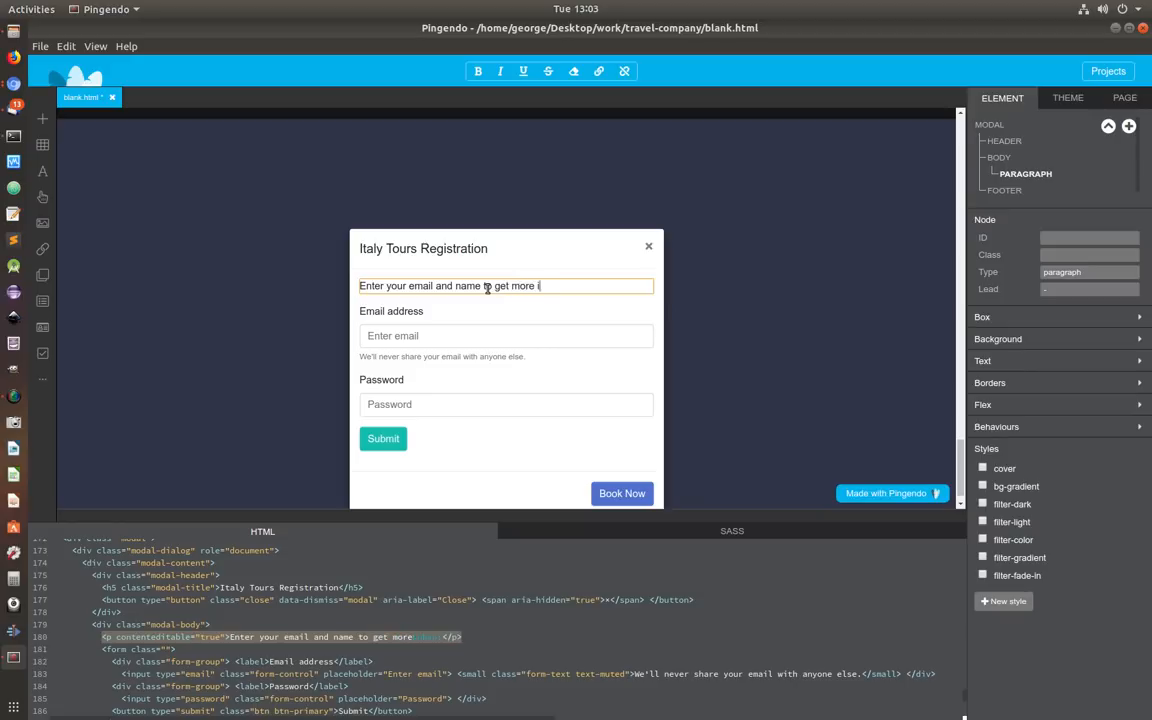
text(nformation)
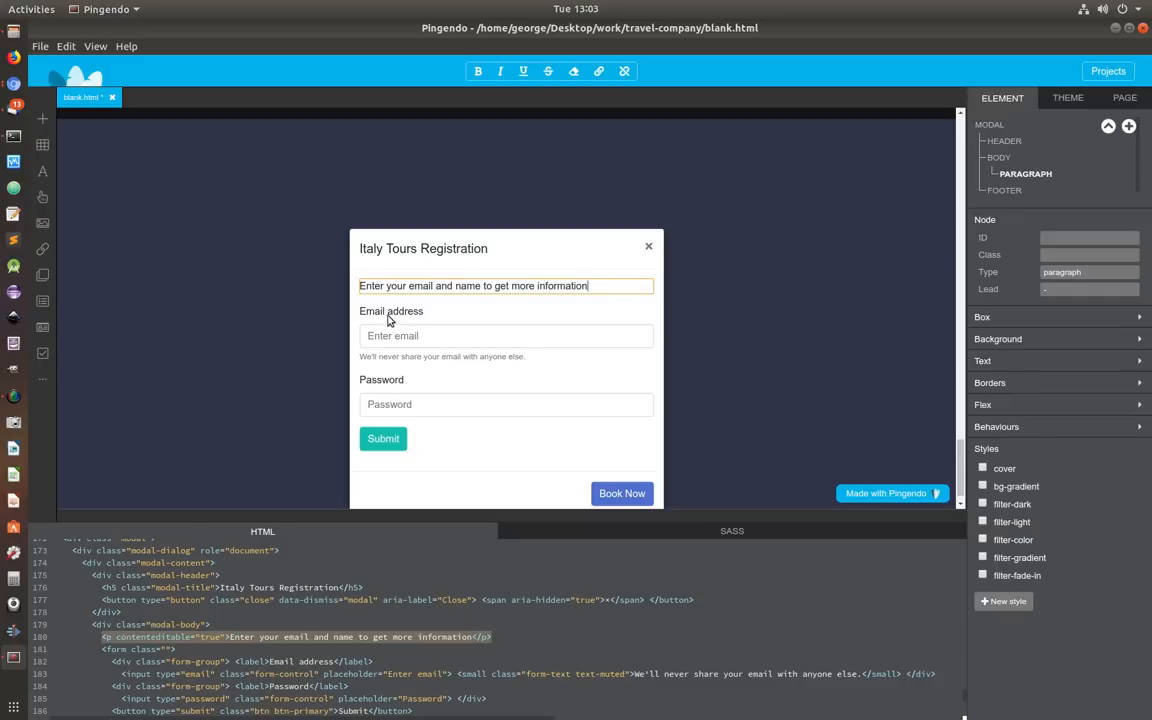
Step: Delete the small help text element below the modal form's email input from the HTML code
click(395, 364)
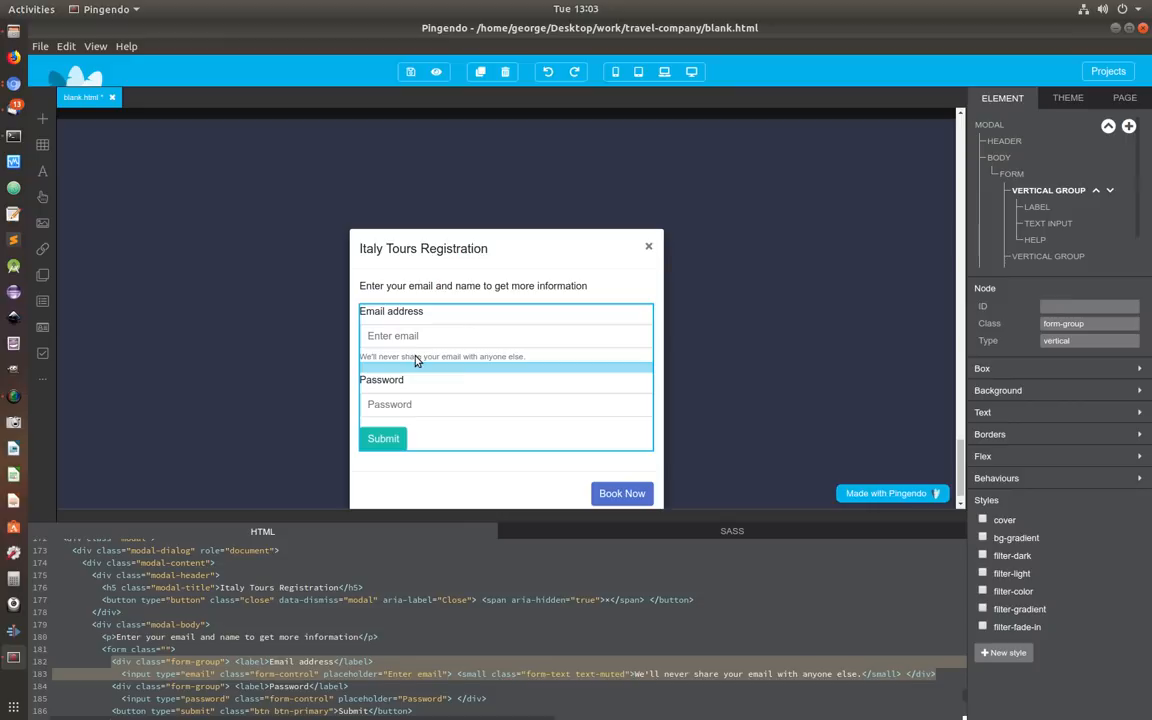
scroll(471, 613, down, 1)
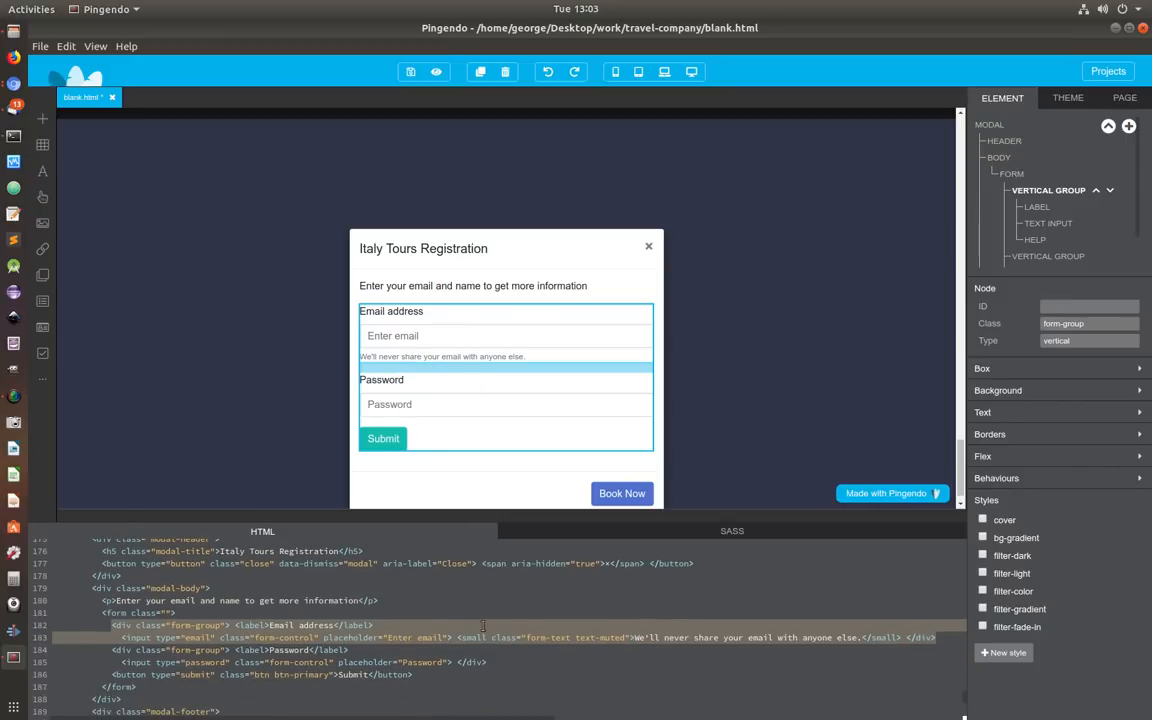
click(457, 637)
drag(457, 637, 903, 638)
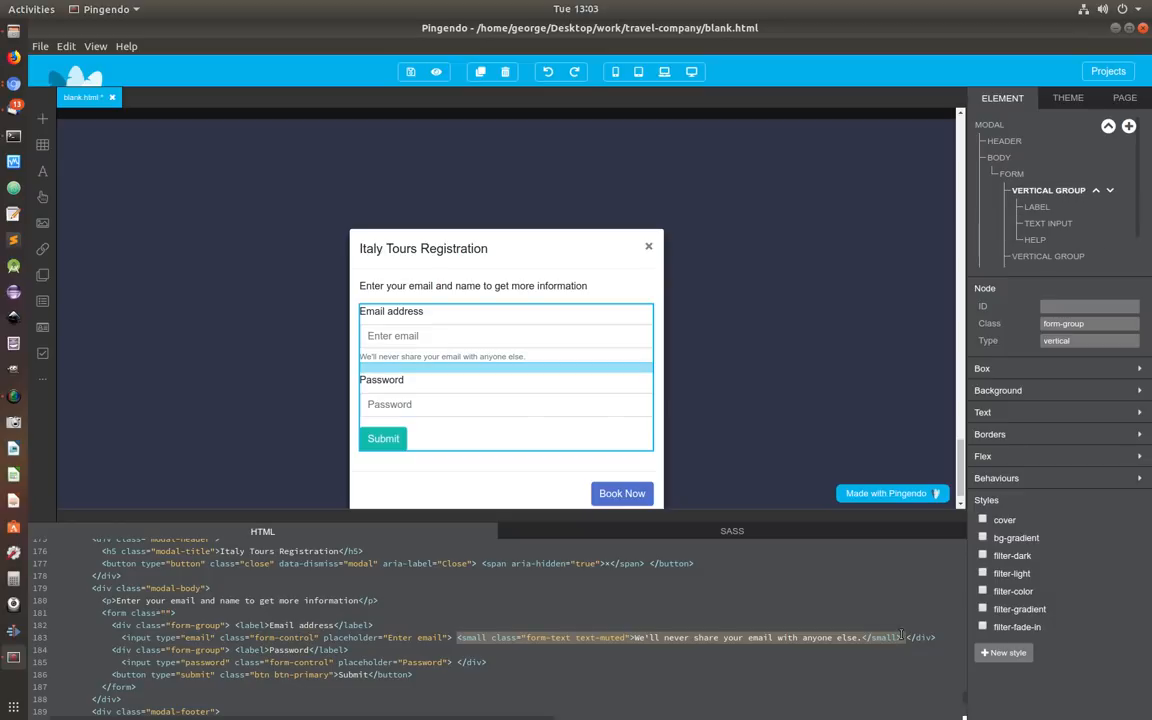
key(Delete)
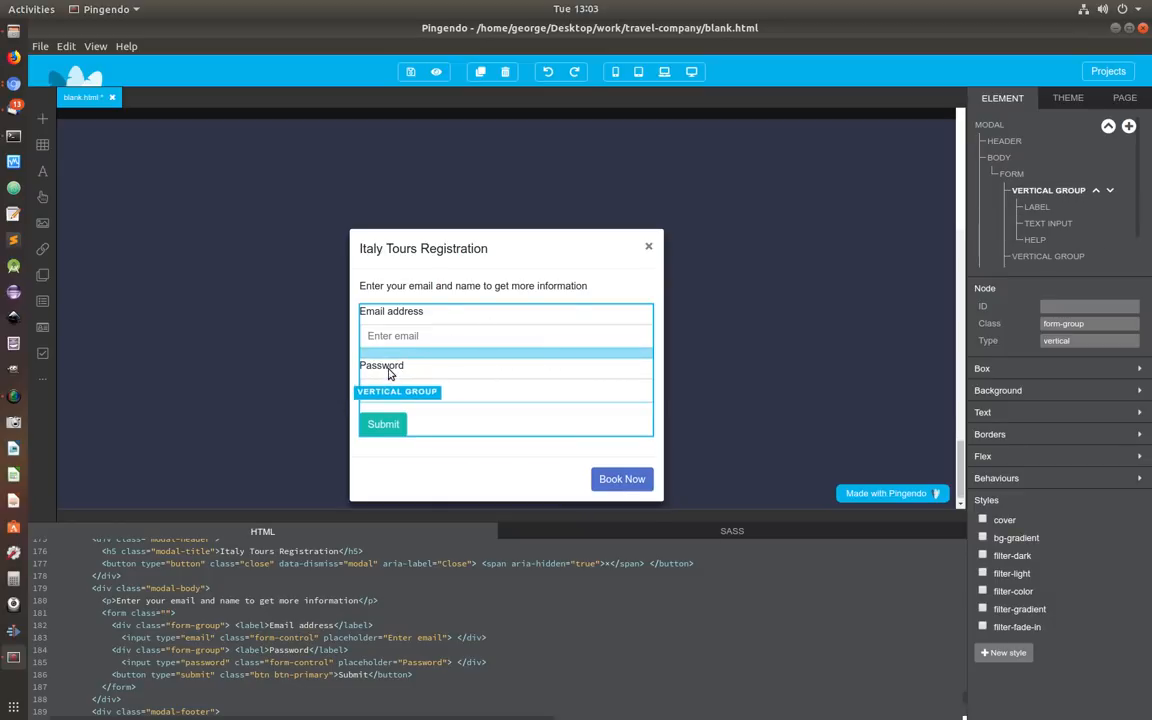
Step: Change the modal form's Password label to "Enter namne"
click(389, 368)
double_click(389, 368)
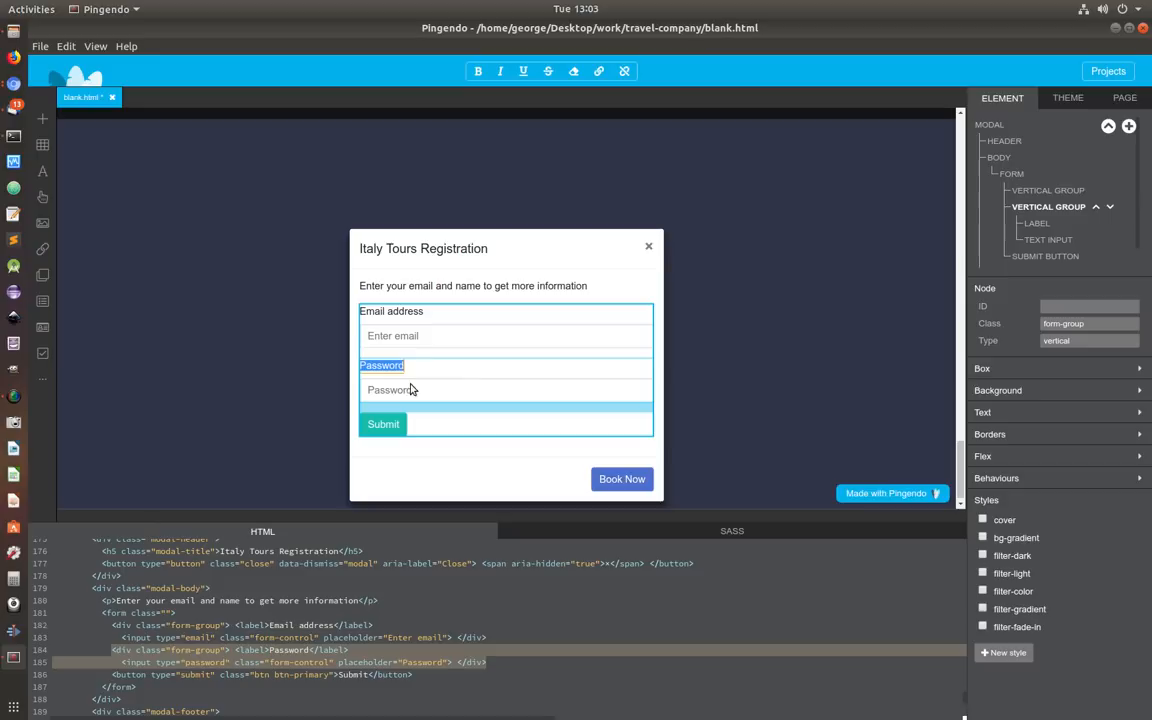
text(Enter)
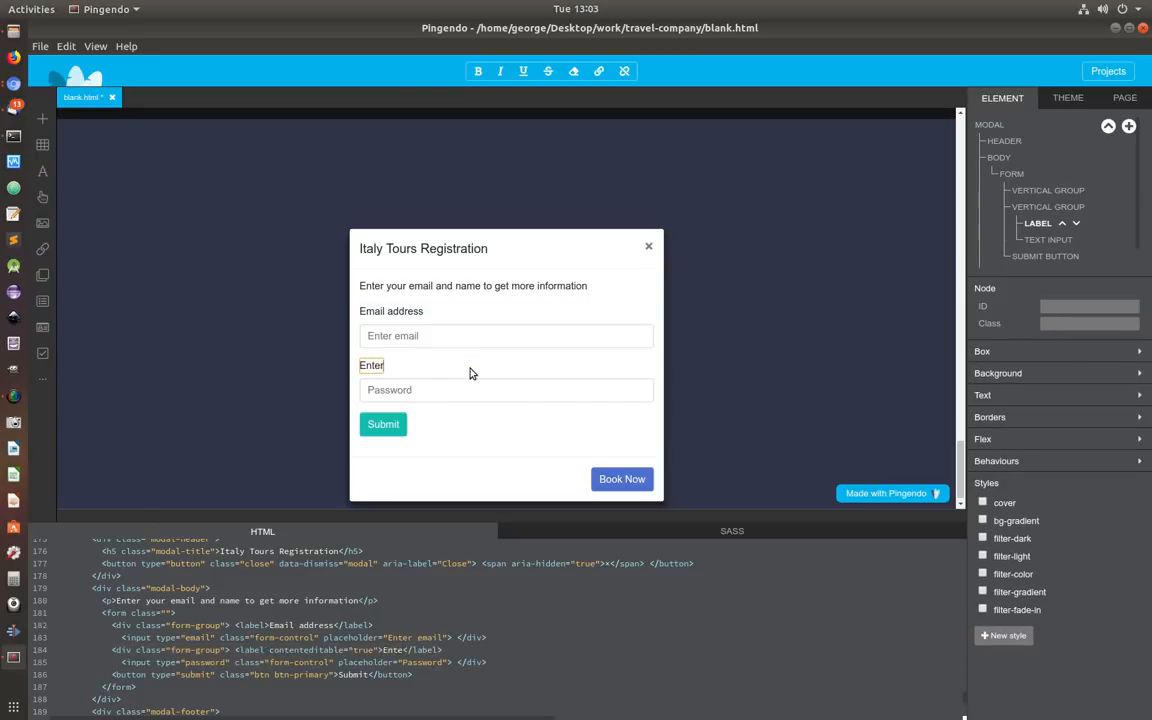
text( name)
key(BackSpace)
key(BackSpace)
text(mne)
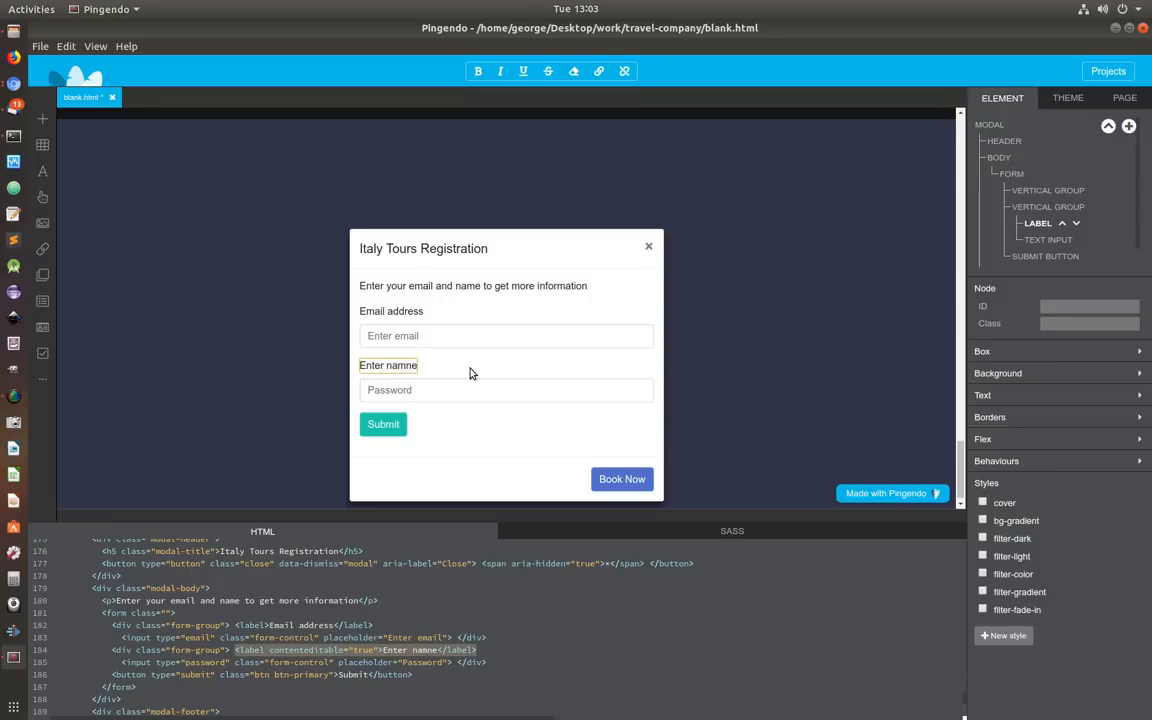
Step: Set the placeholder of the modal form's second input to "Full name" in the HTML code
click(390, 395)
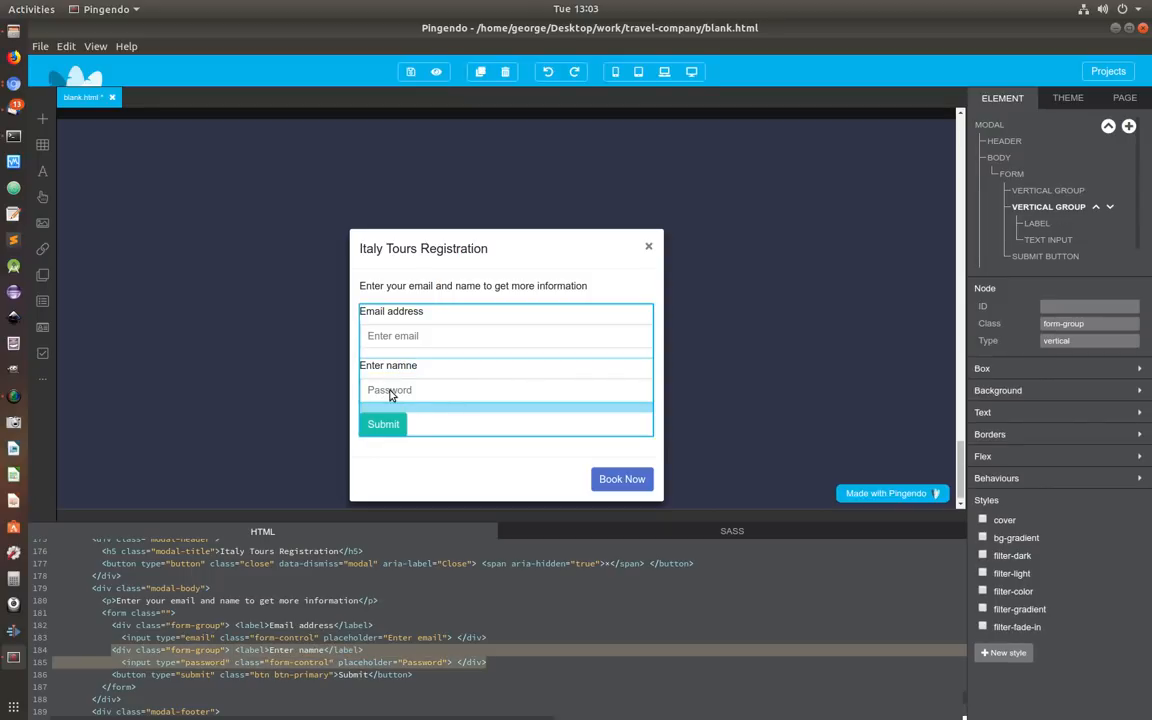
click(446, 662)
key(BackSpace)
key(BackSpace)
key(BackSpace)
key(BackSpace)
key(BackSpace)
key(BackSpace)
key(BackSpace)
key(BackSpace)
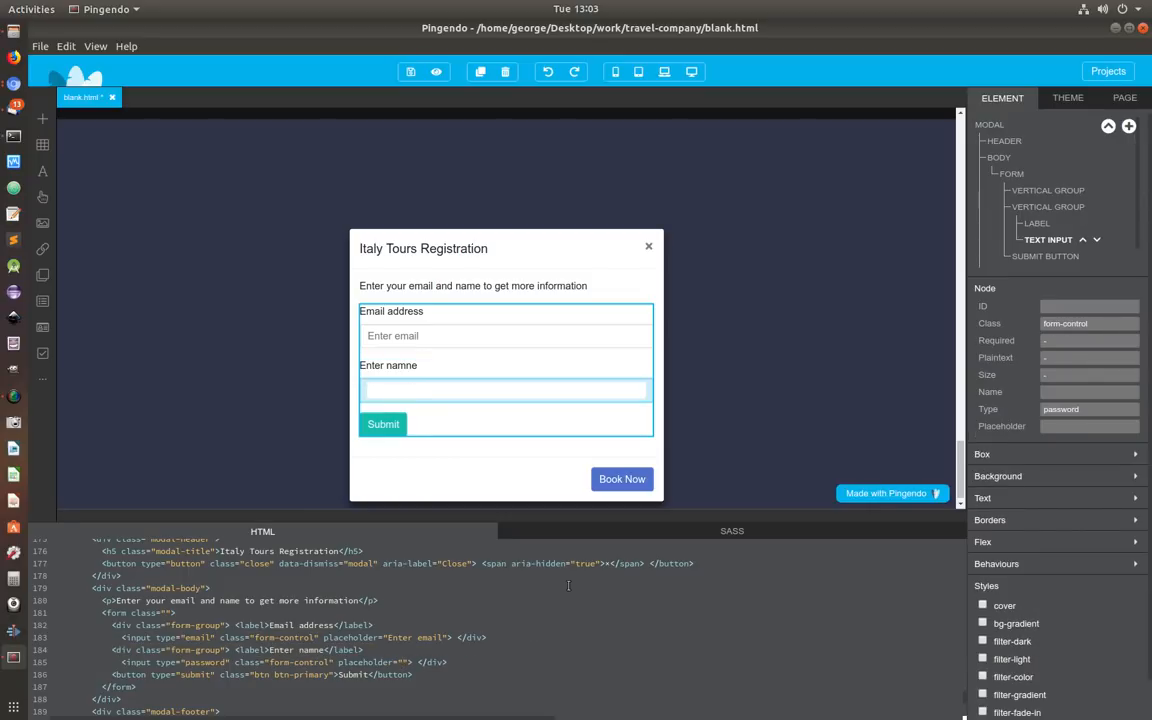
text(Full name)
Step: Delete the Submit button from the modal's form
click(383, 428)
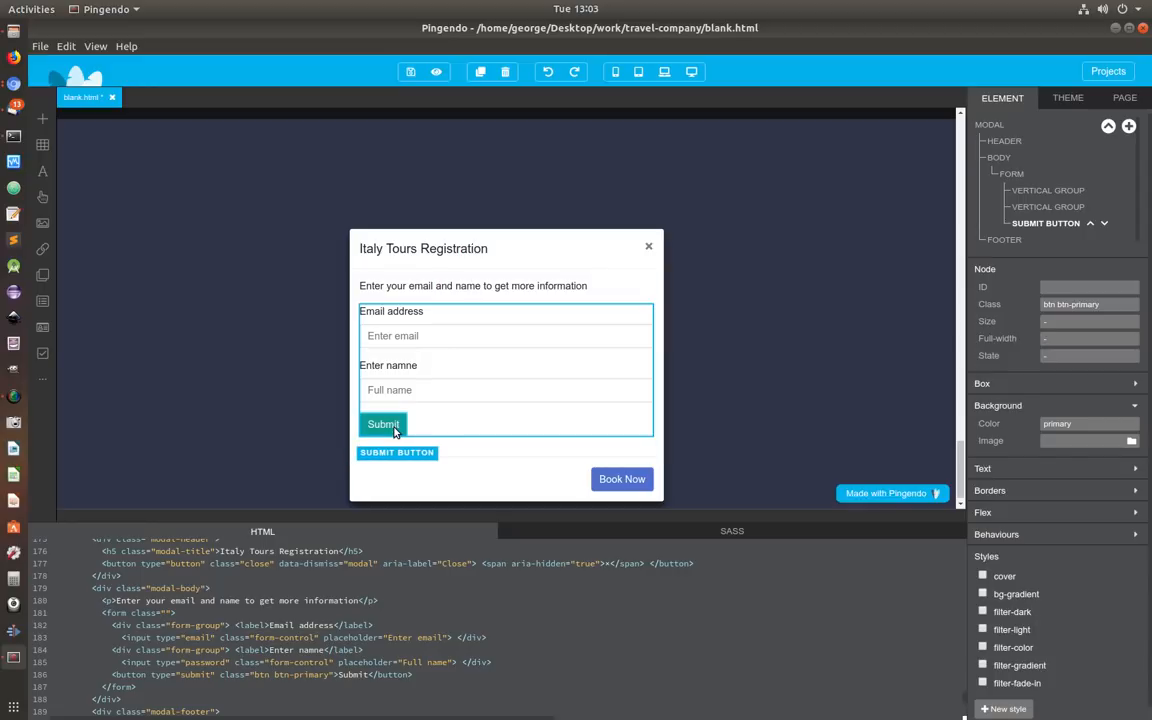
click(396, 429)
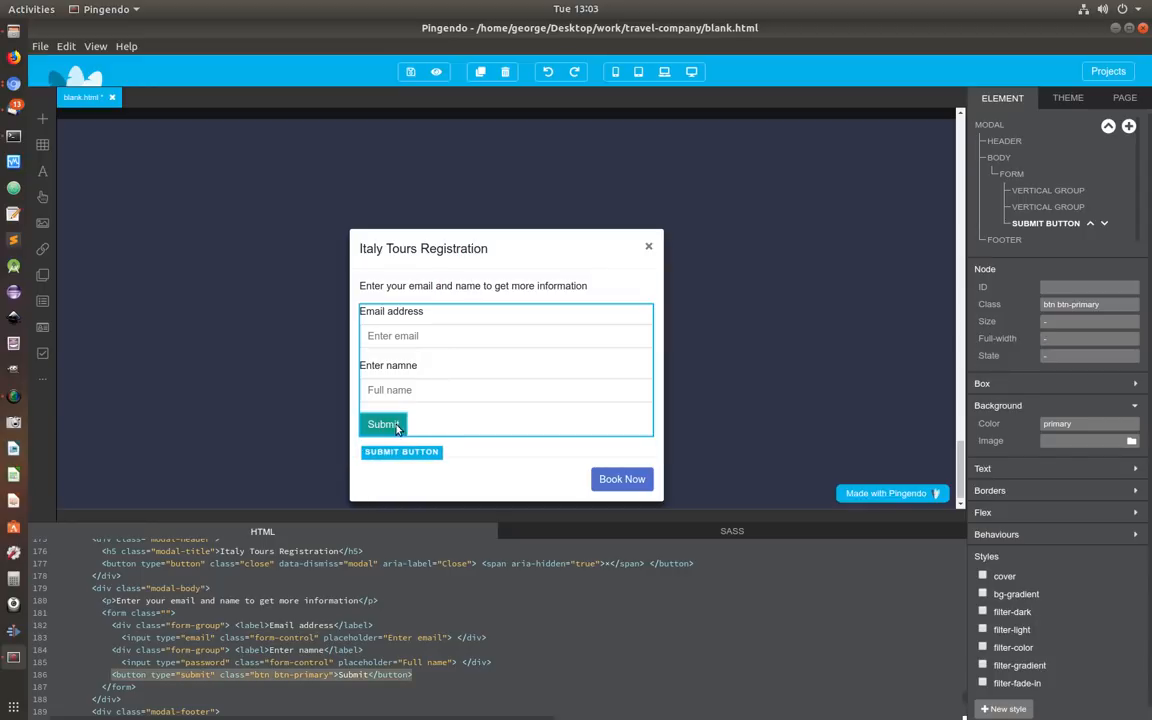
key(Delete)
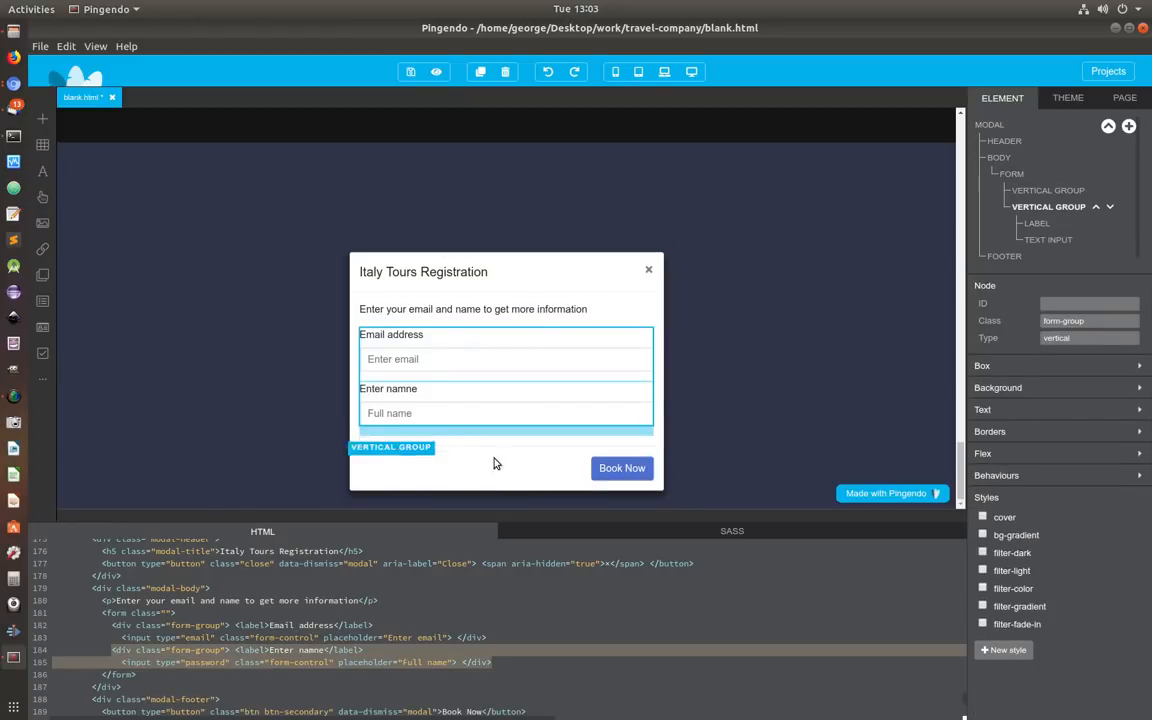
Step: Give the modal's header element the ID "modal-register"
click(476, 477)
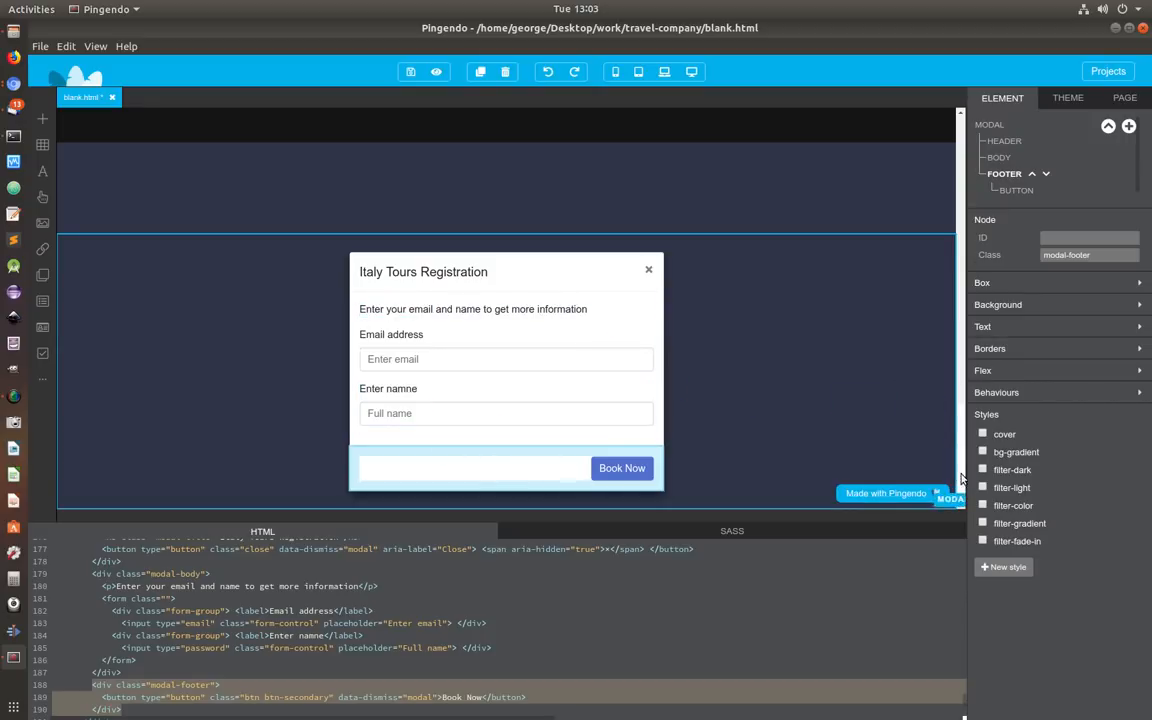
drag(961, 472, 960, 112)
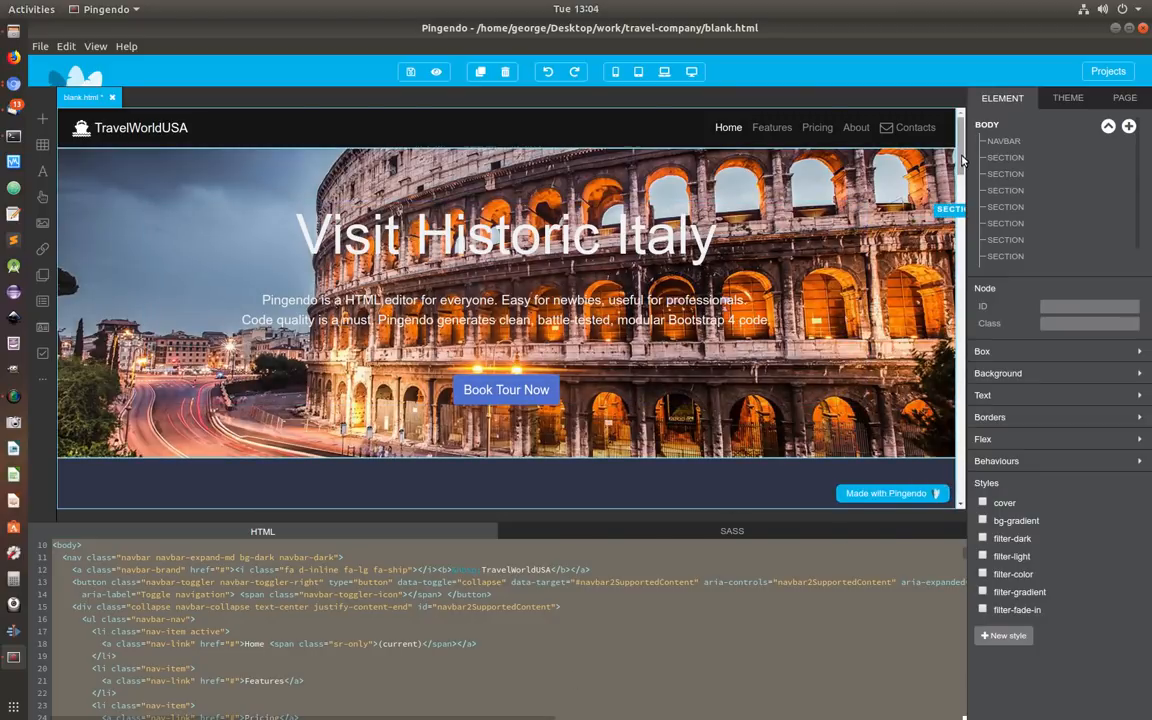
drag(960, 190, 849, 429)
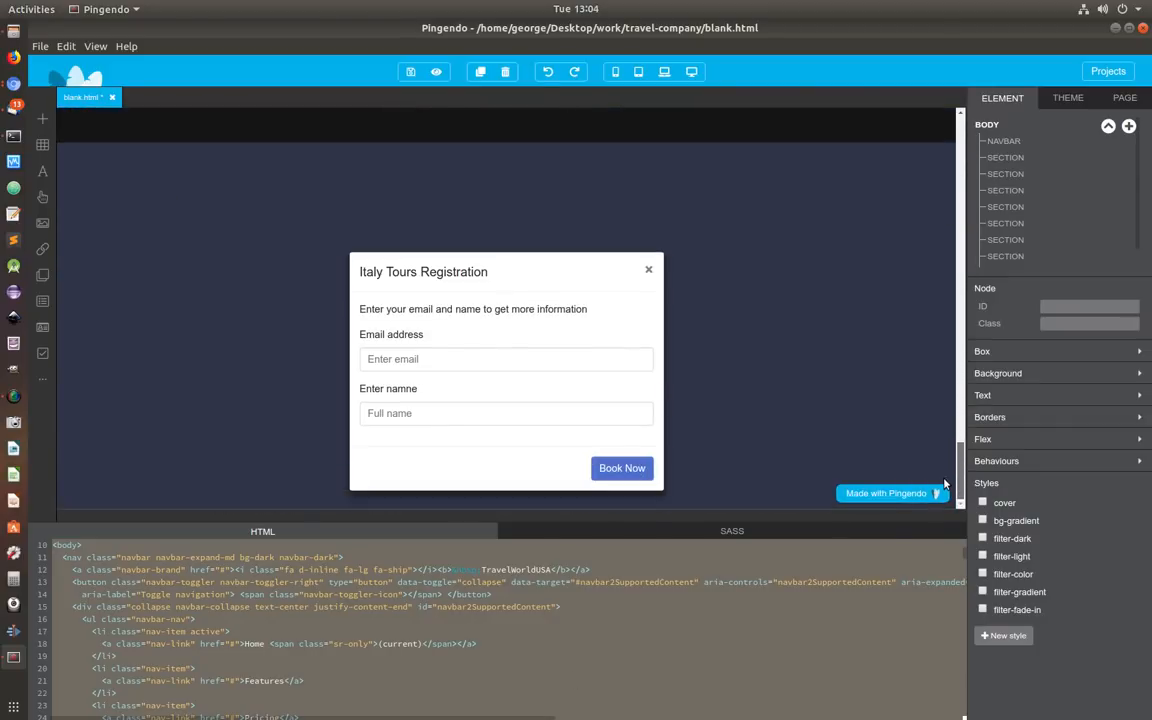
click(576, 273)
click(1061, 257)
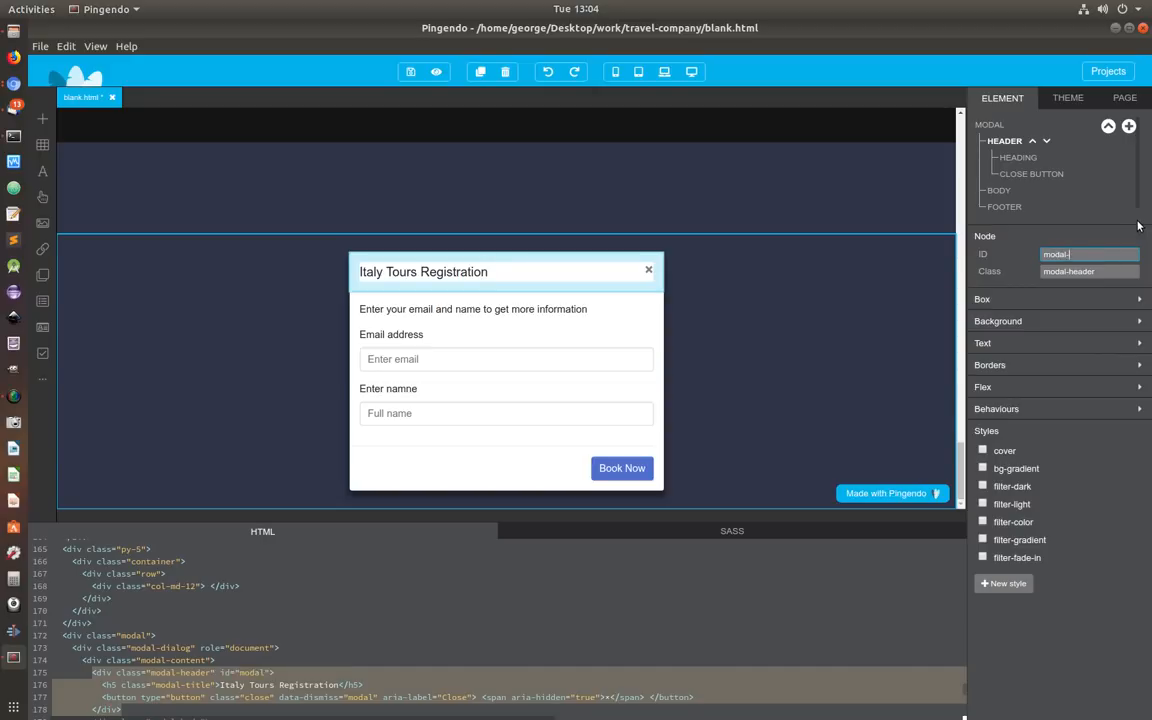
text(-register)
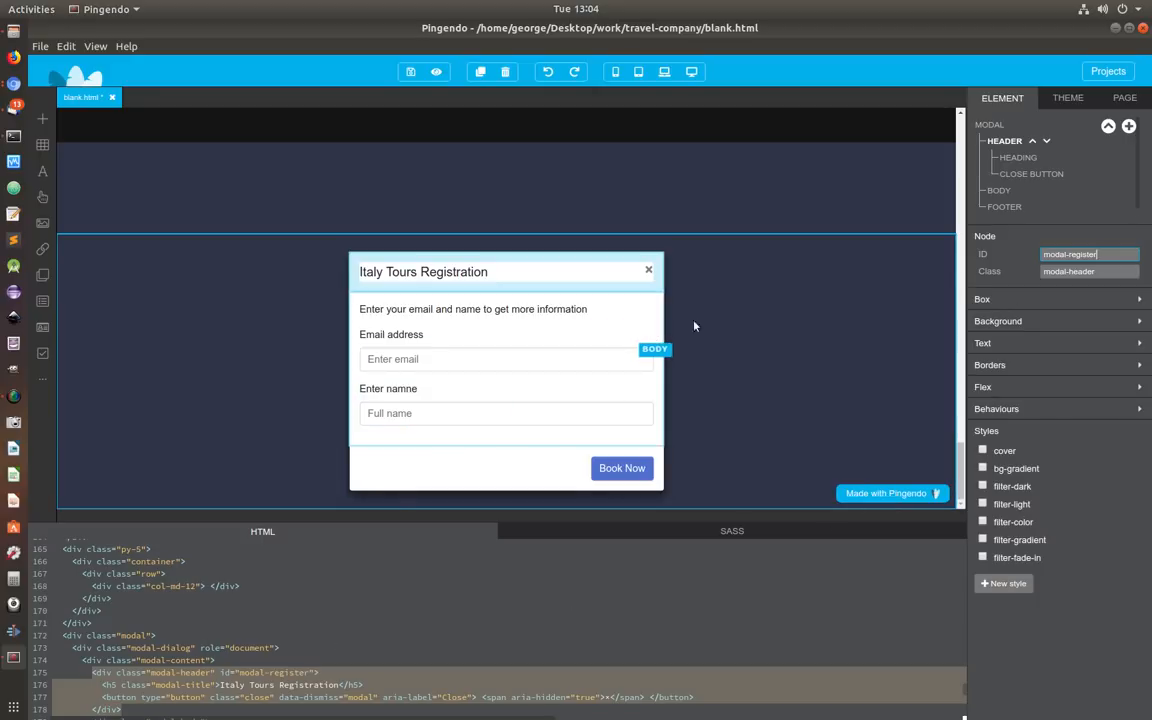
Step: Make the hero's Book Tour Now button open the modal with target #modal-register, and test it in the saved page's browser preview
drag(962, 456, 955, 130)
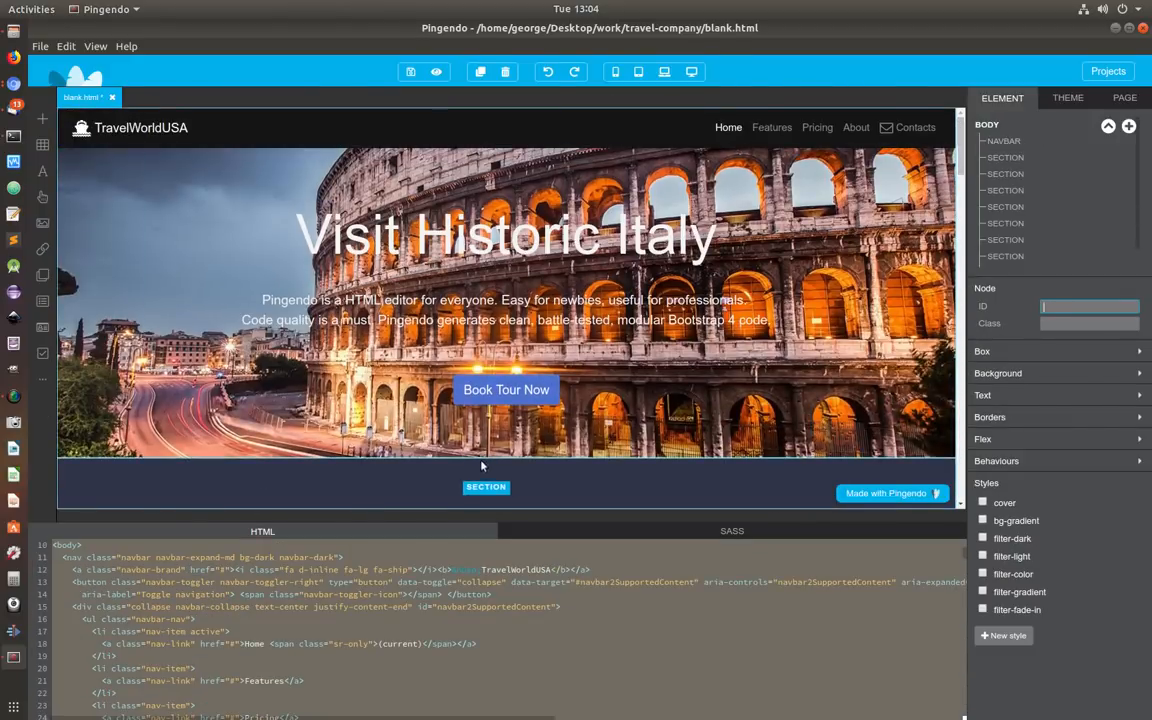
click(525, 400)
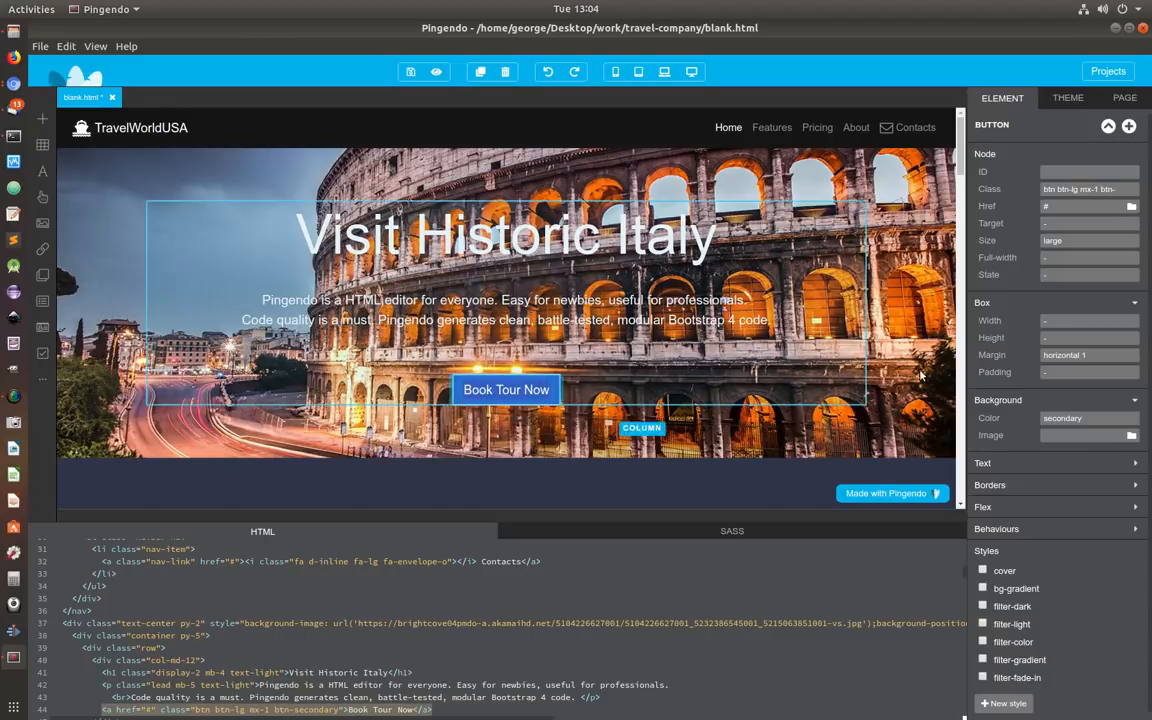
click(996, 529)
scroll(1044, 451, down, 1)
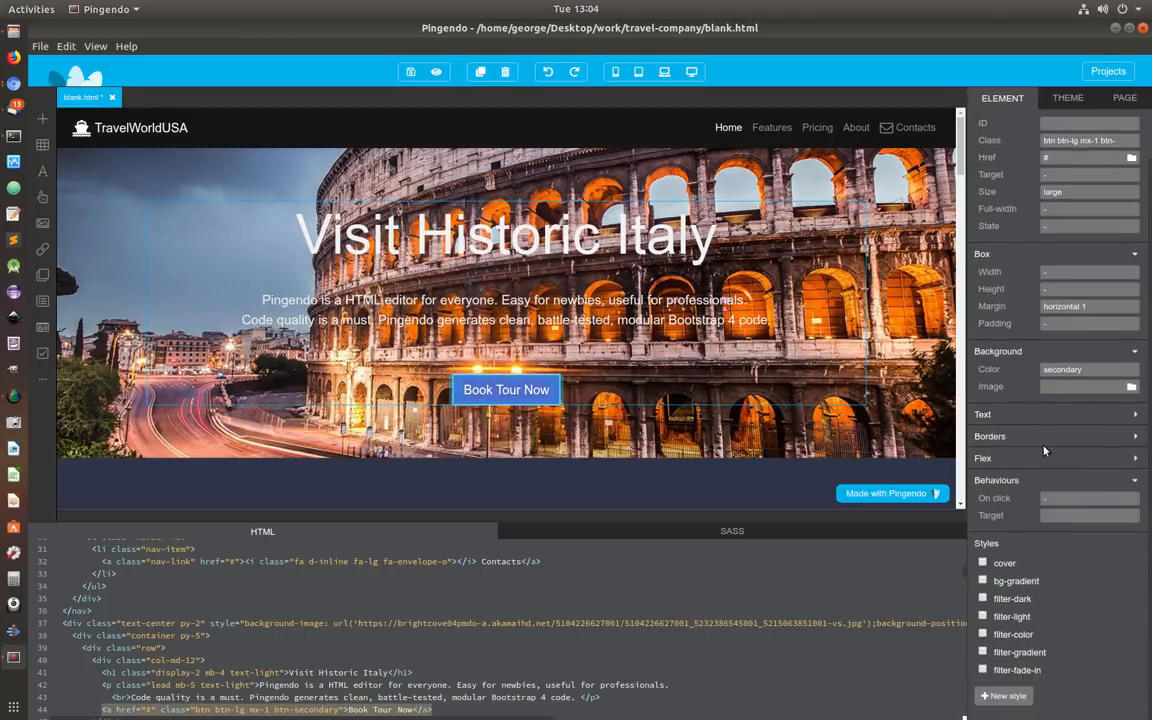
click(1063, 500)
click(1071, 521)
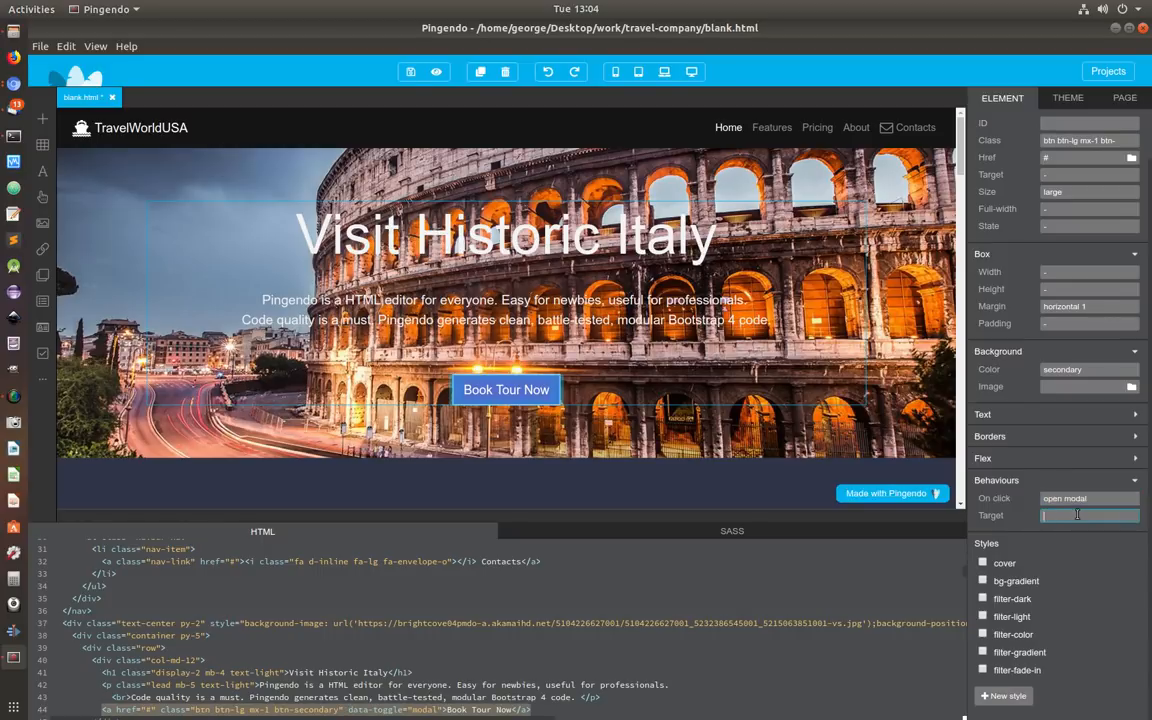
text(modal)
text(-t)
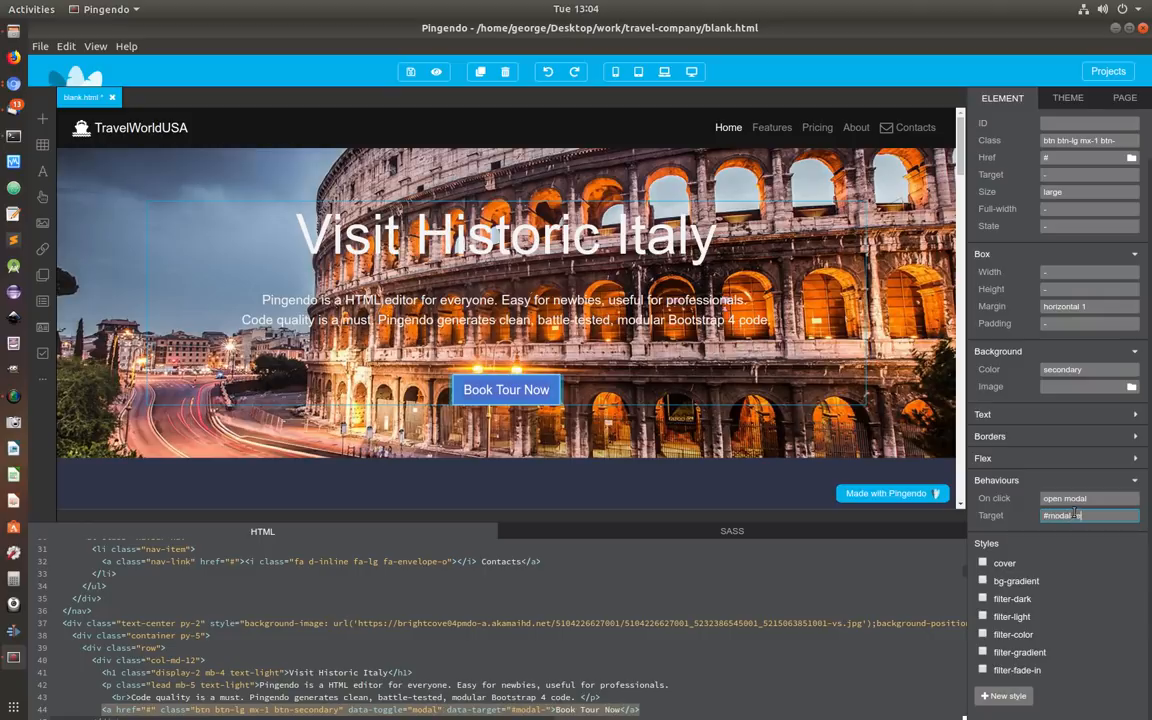
text(egister)
click(409, 78)
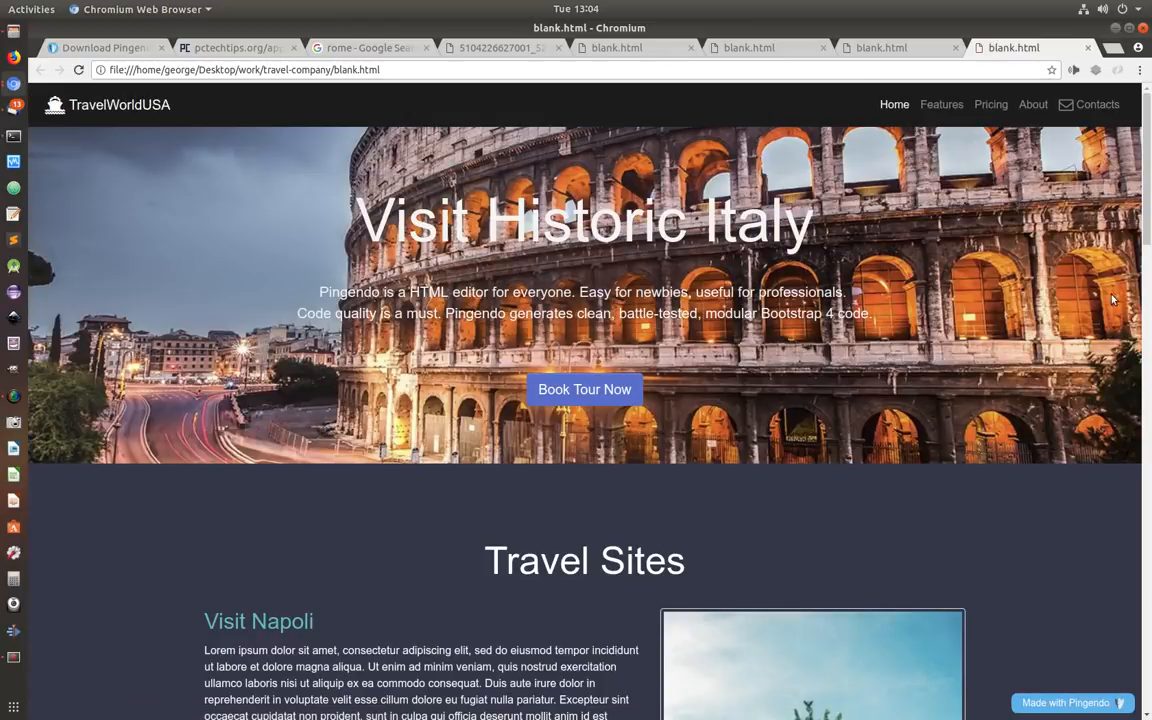
click(585, 391)
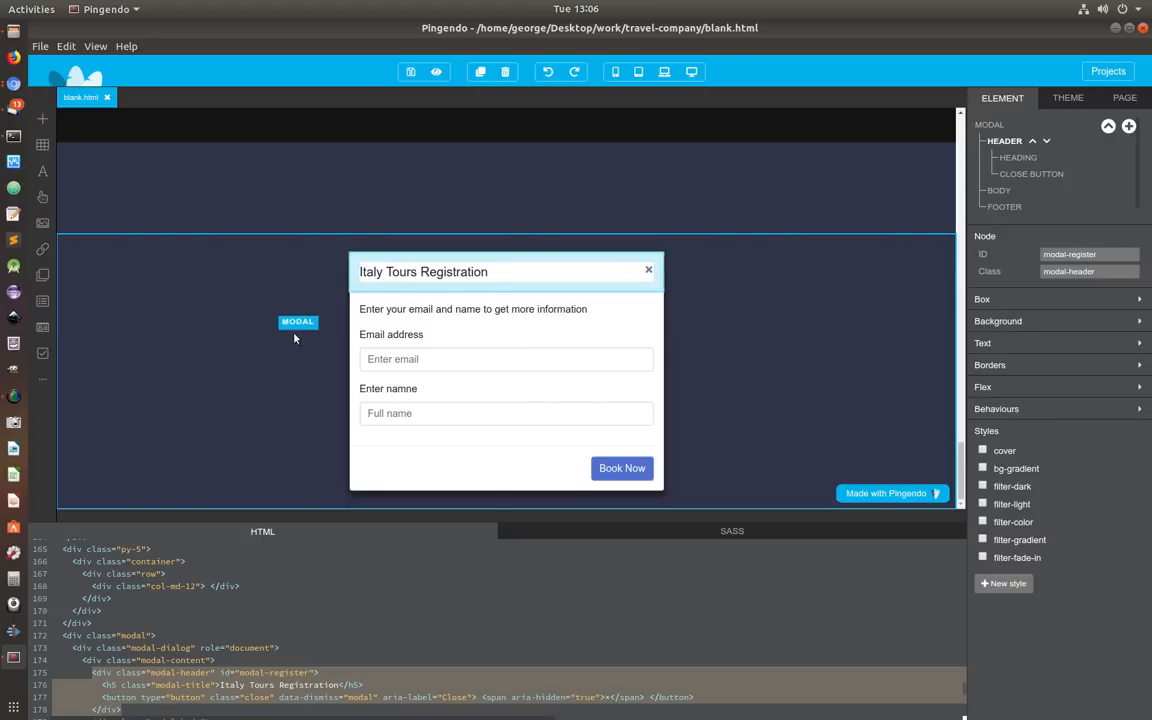
Step: Move the id="modal-register" attribute from the modal-header div to the outer modal div in the HTML code
click(221, 672)
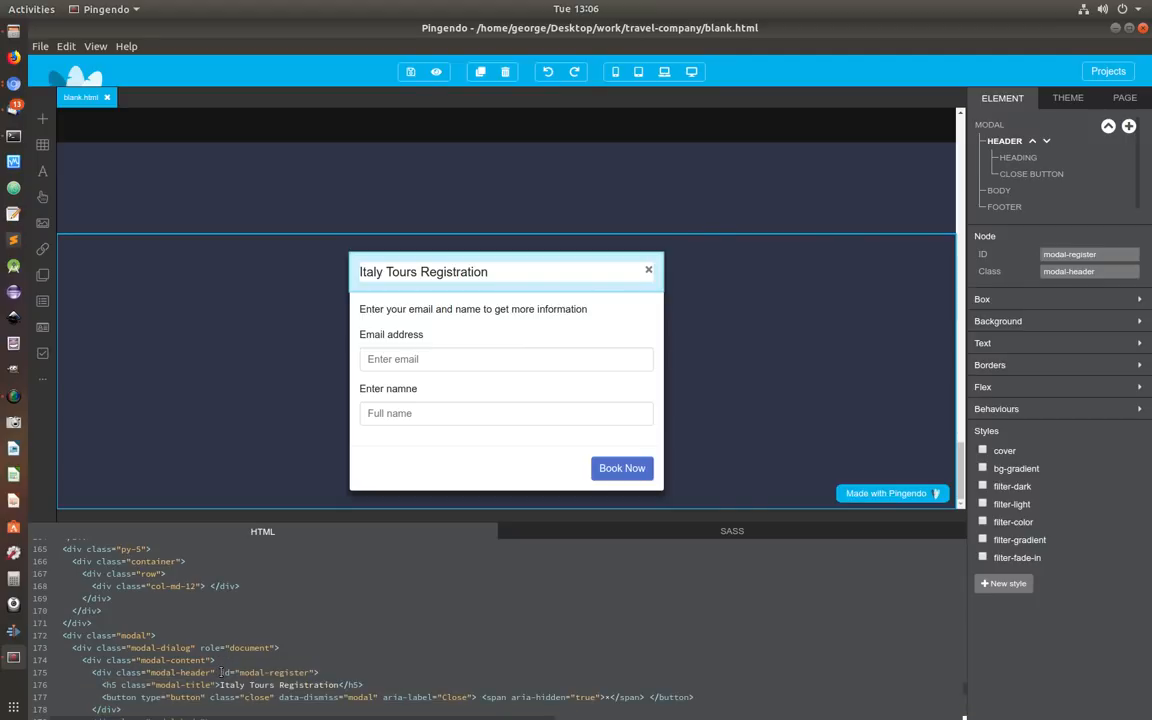
drag(222, 672, 317, 672)
key(ctrl+c)
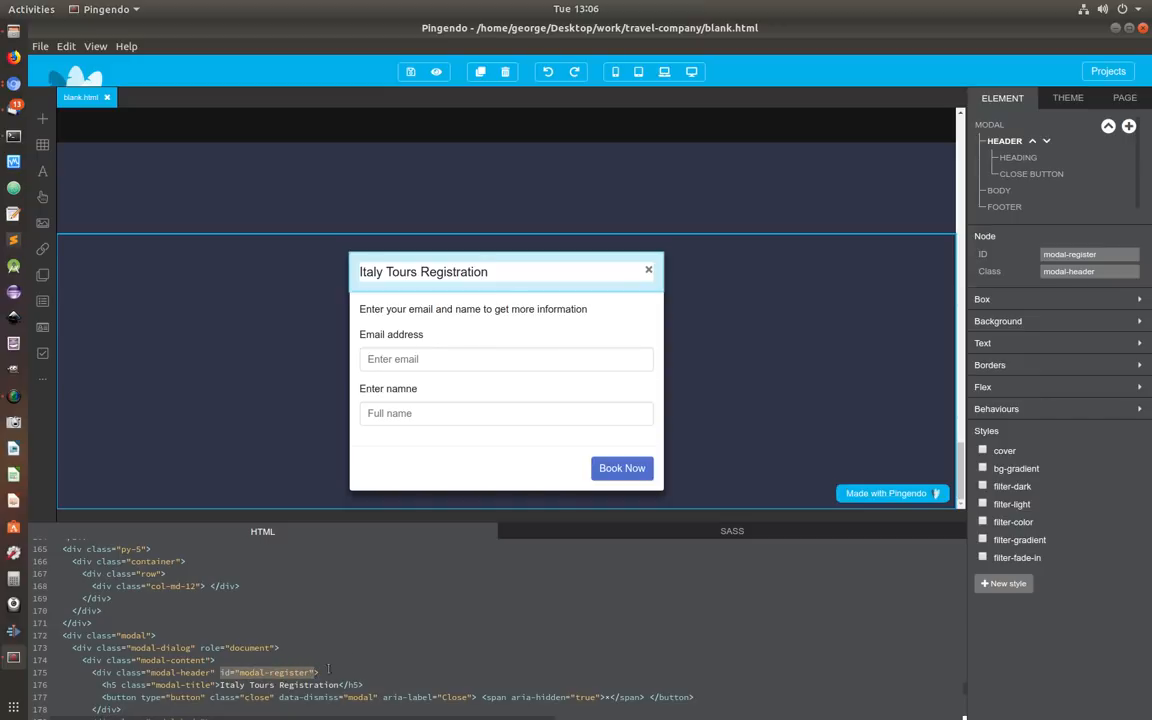
key(BackSpace)
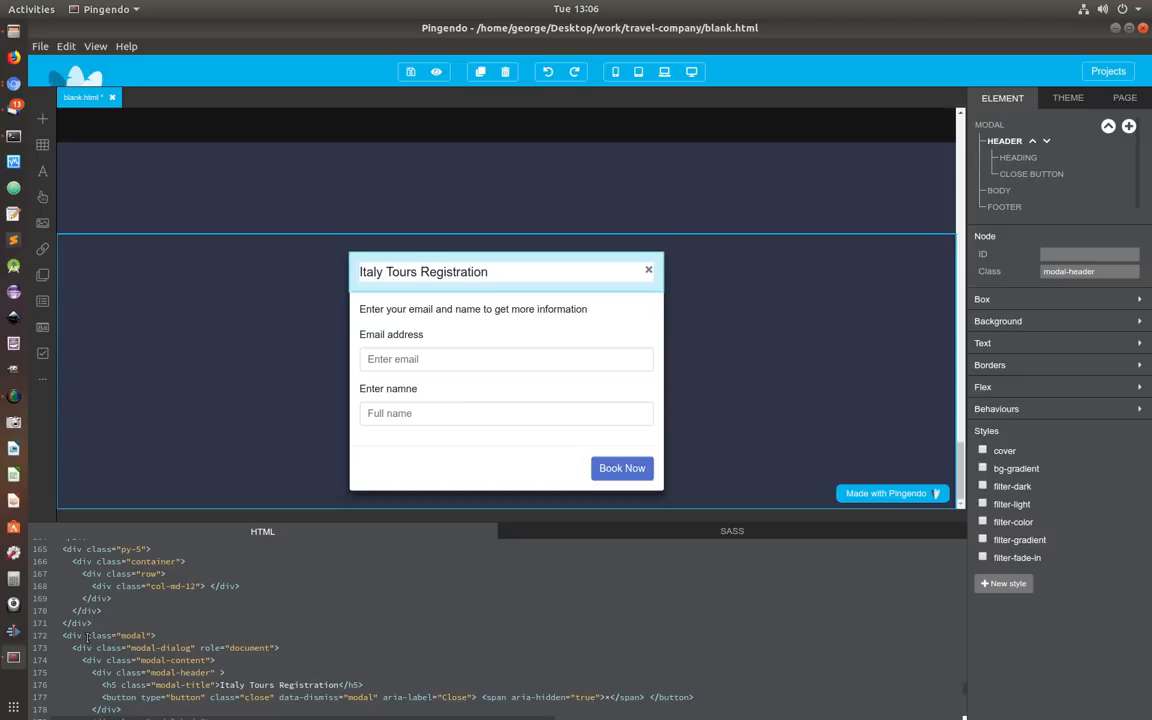
key(ctrl+v)
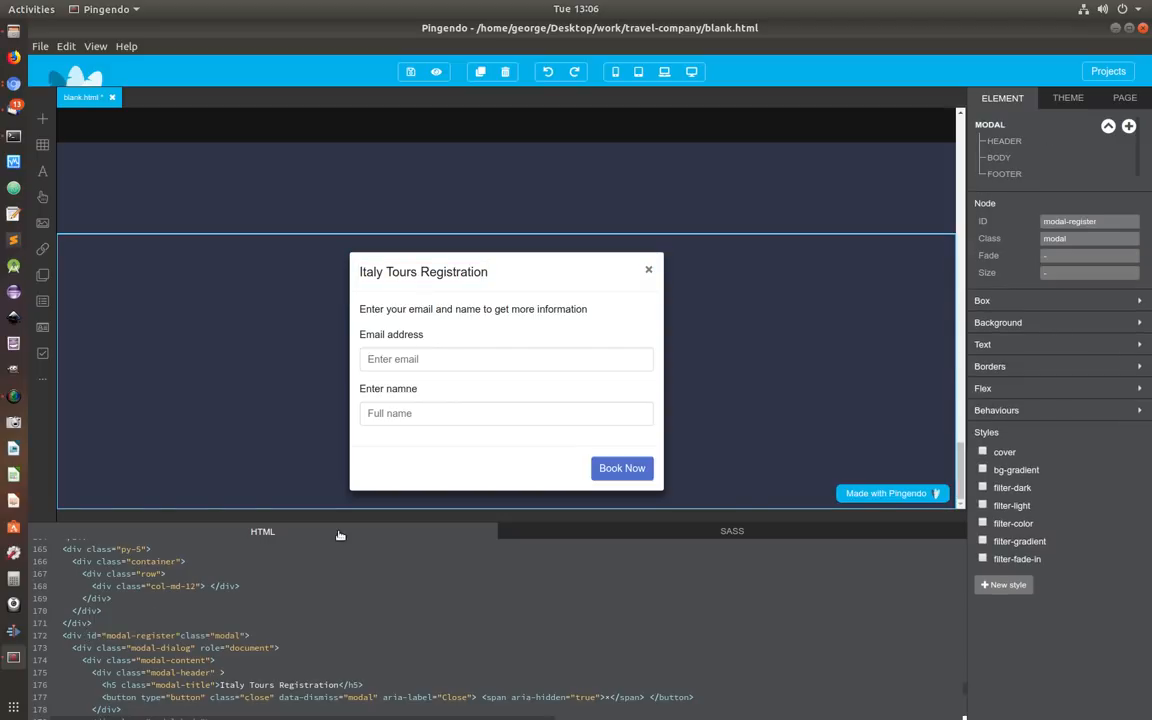
Step: Save the page and test opening and closing the Italy Tours Registration form from Book Tour Now in the browser preview
click(412, 73)
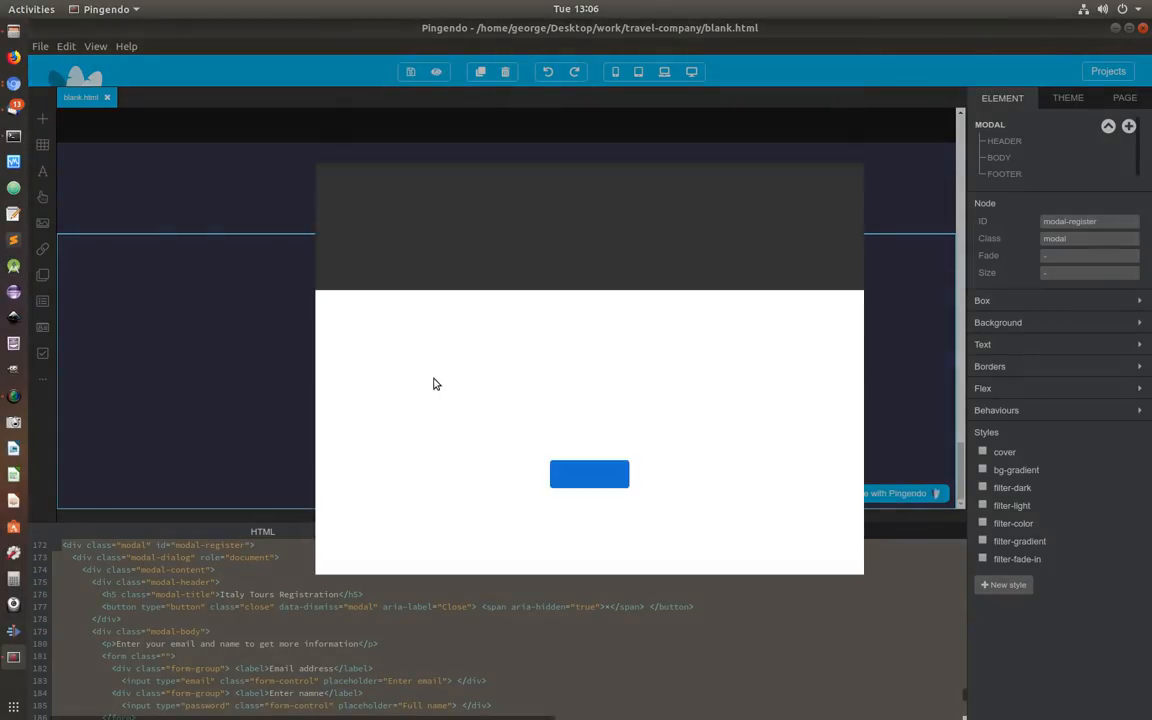
click(841, 187)
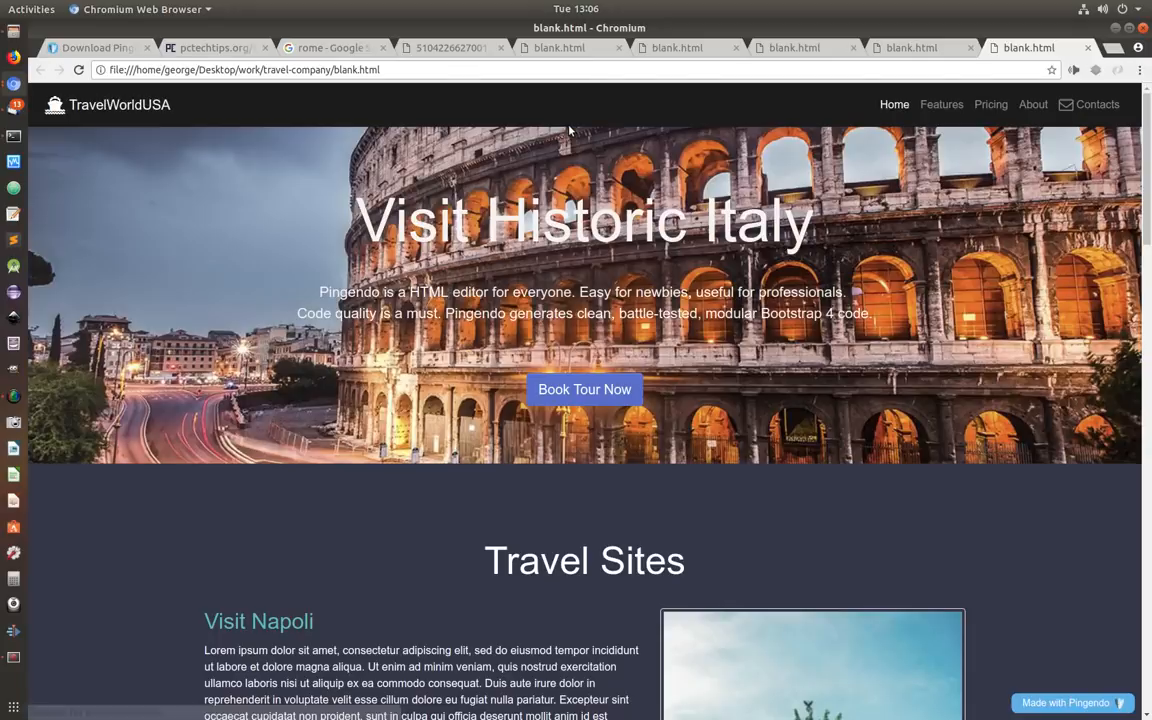
click(599, 394)
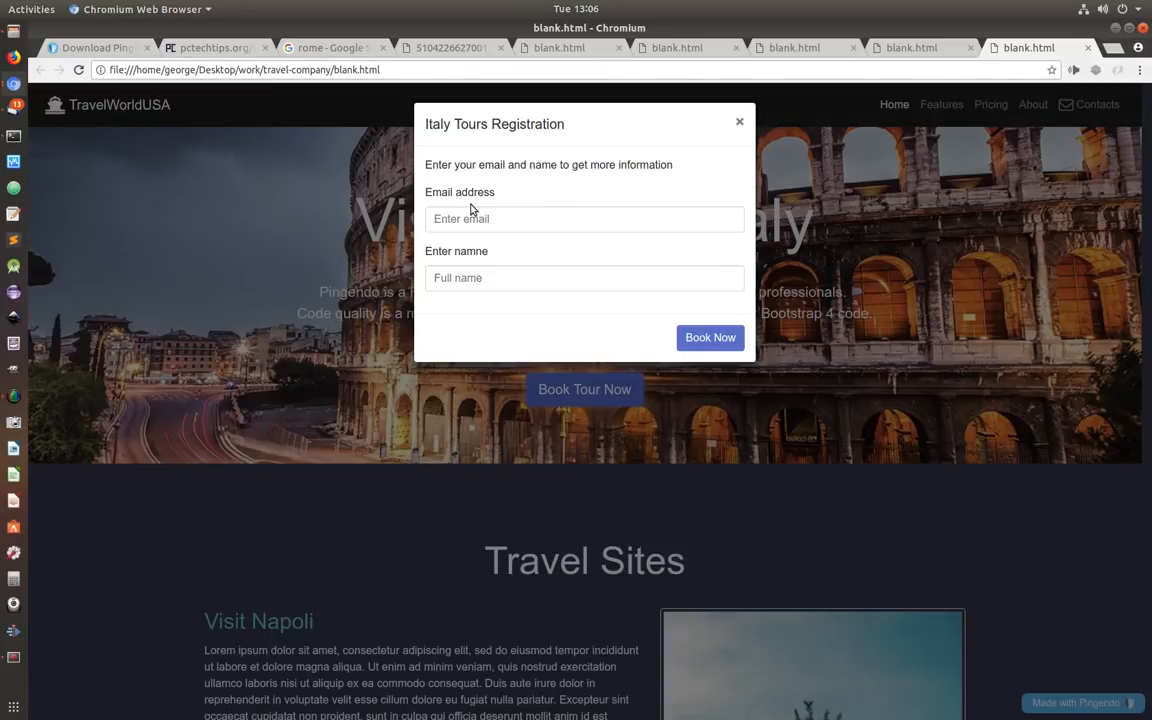
click(740, 121)
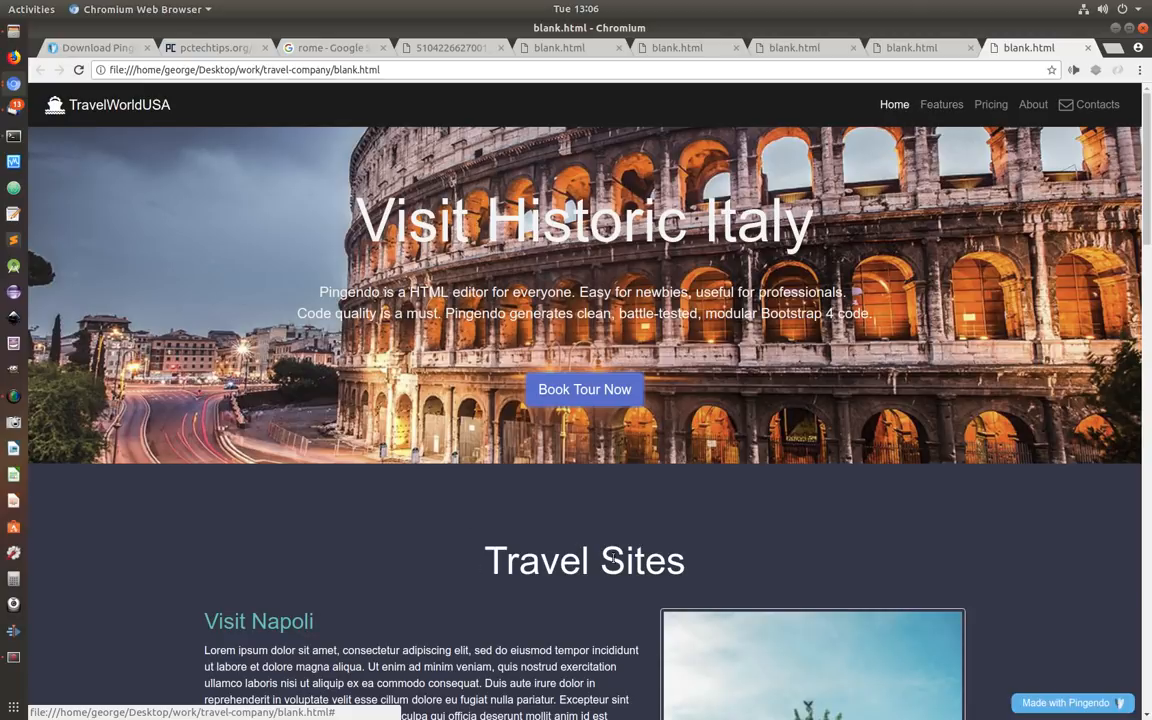
Step: Switch back to Pingendo and inspect the properties of the navbar's Home and Features items, including Home's behaviours
click(20, 656)
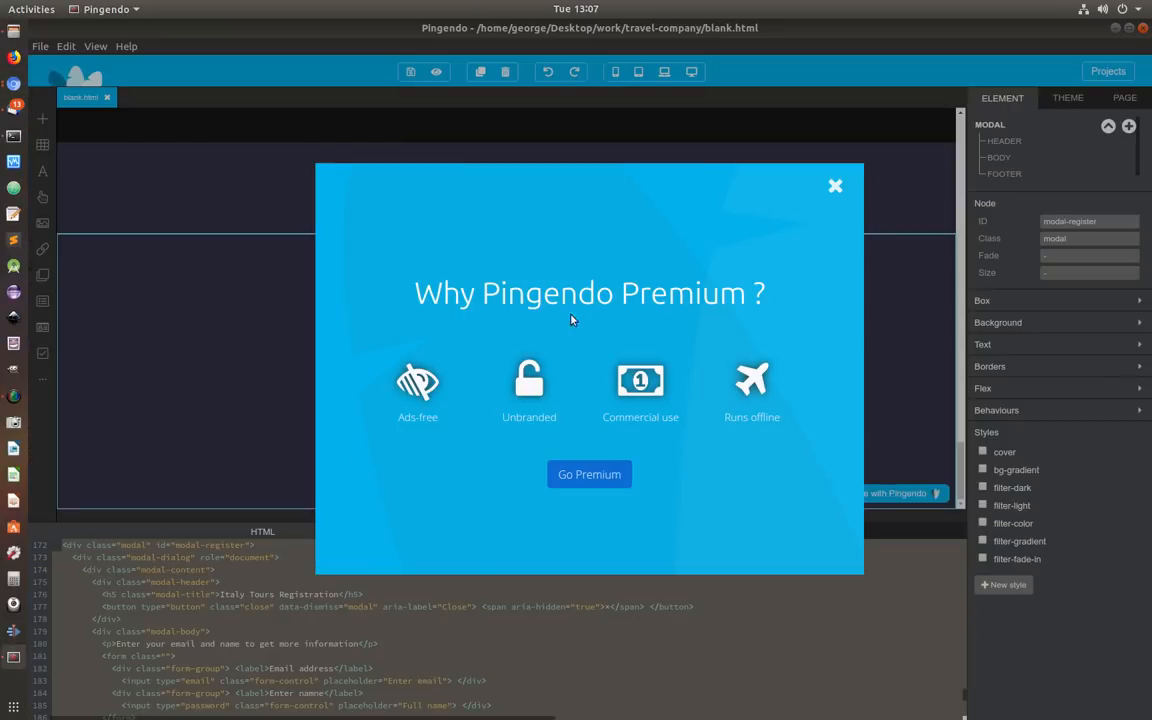
click(837, 185)
drag(961, 474, 968, 118)
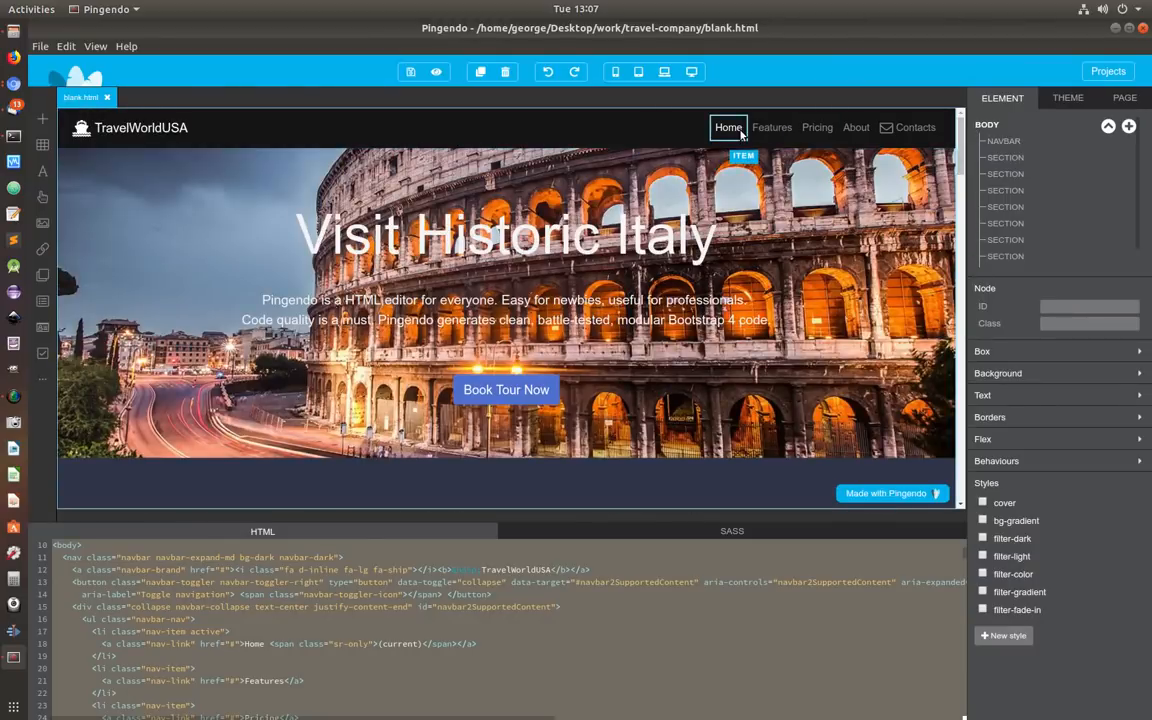
click(738, 130)
click(1049, 286)
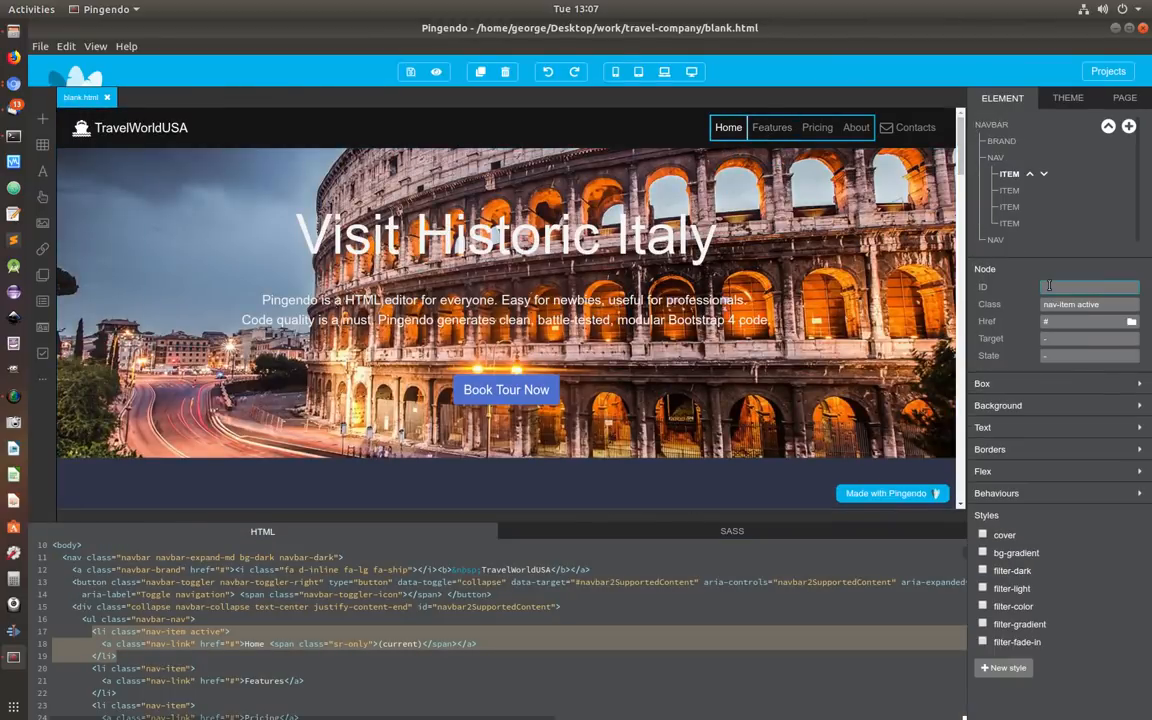
click(1000, 493)
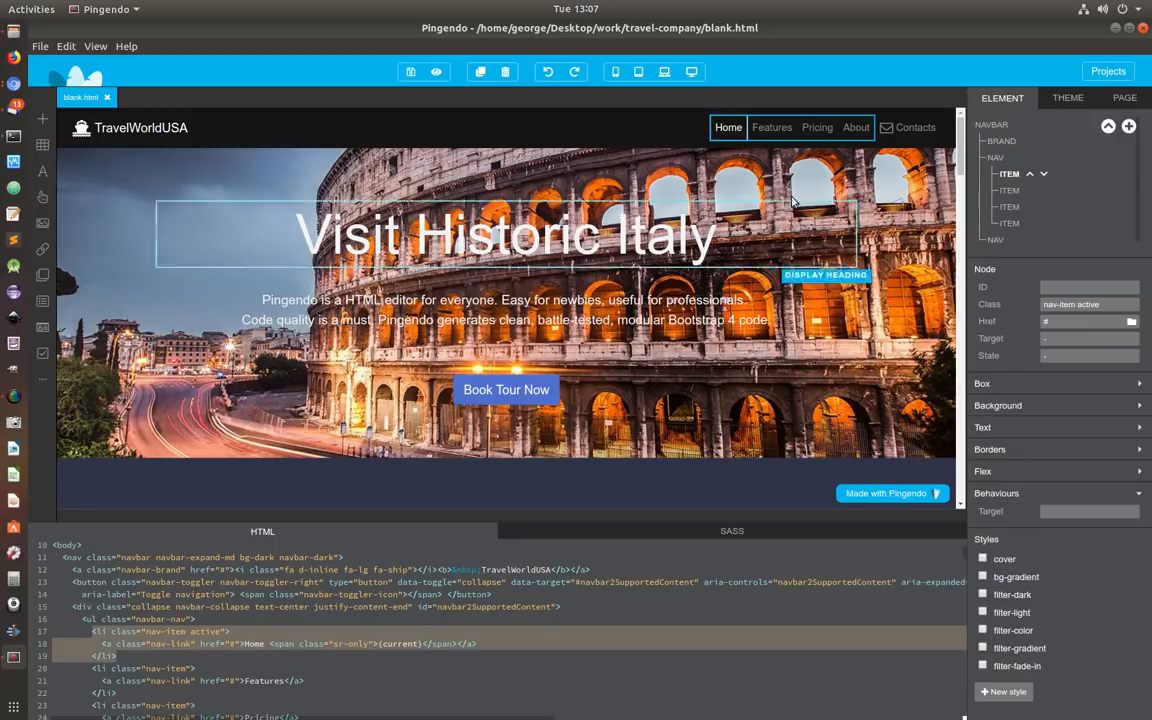
click(776, 130)
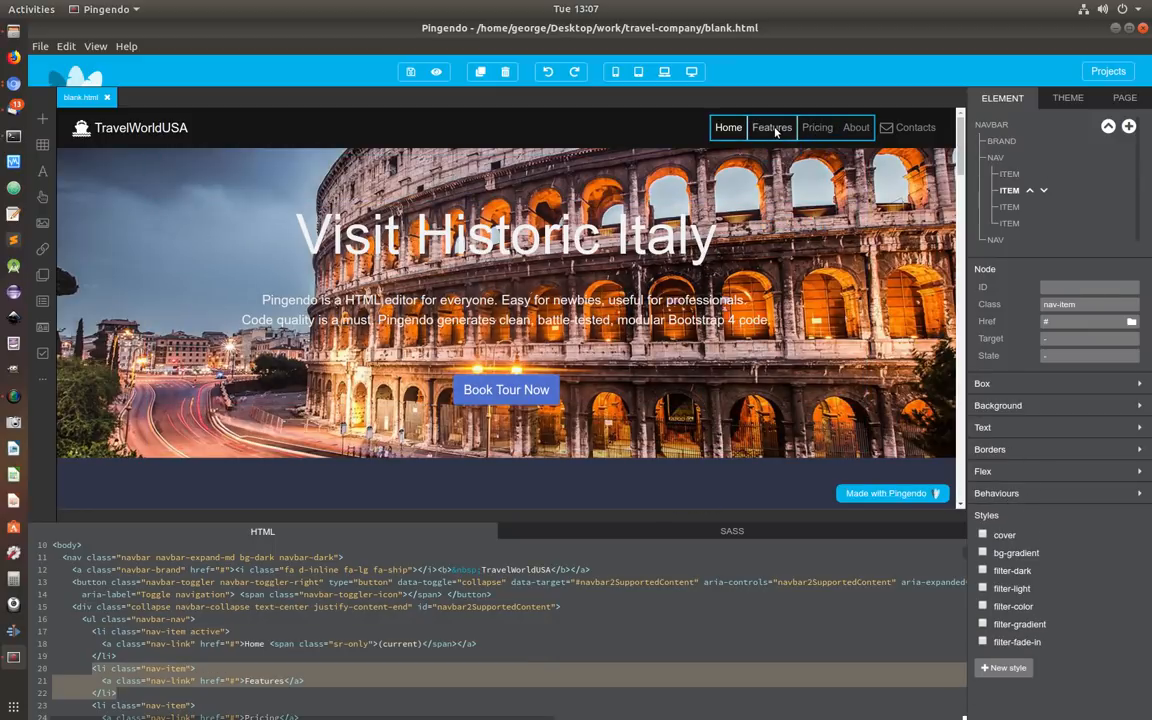
Step: Select the Travel Sites section and collapse the code pane to enlarge the page canvas
scroll(783, 378, down, 3)
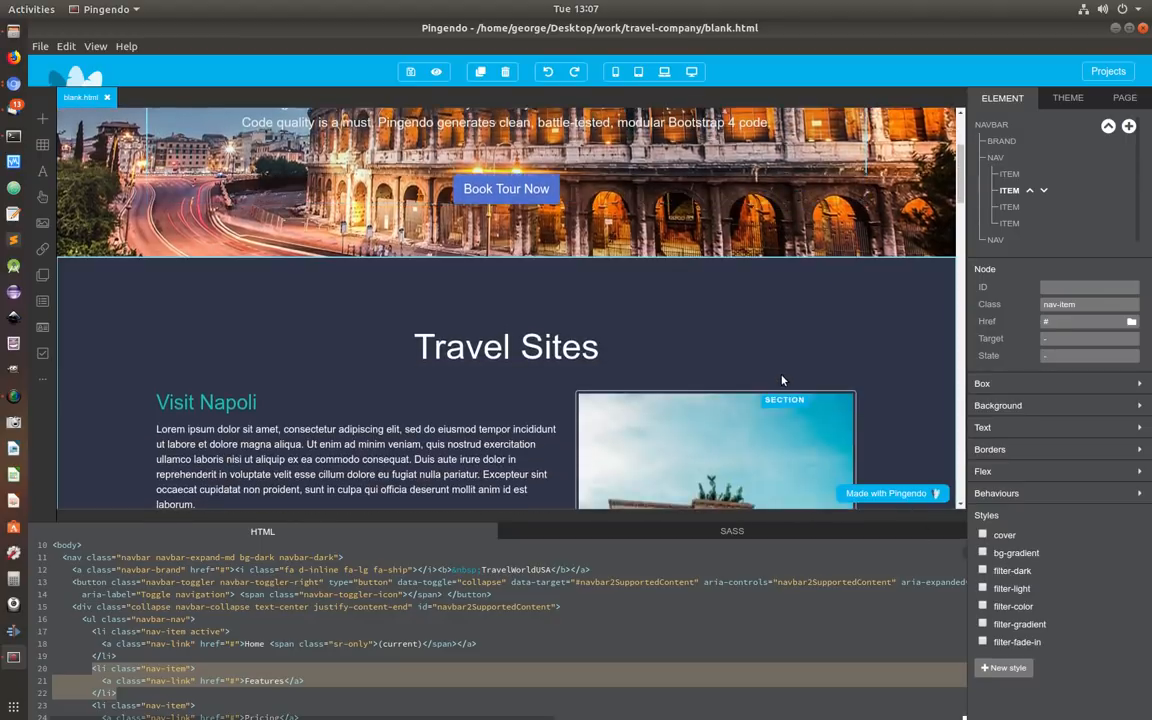
scroll(783, 380, down, 2)
scroll(783, 380, down, 1)
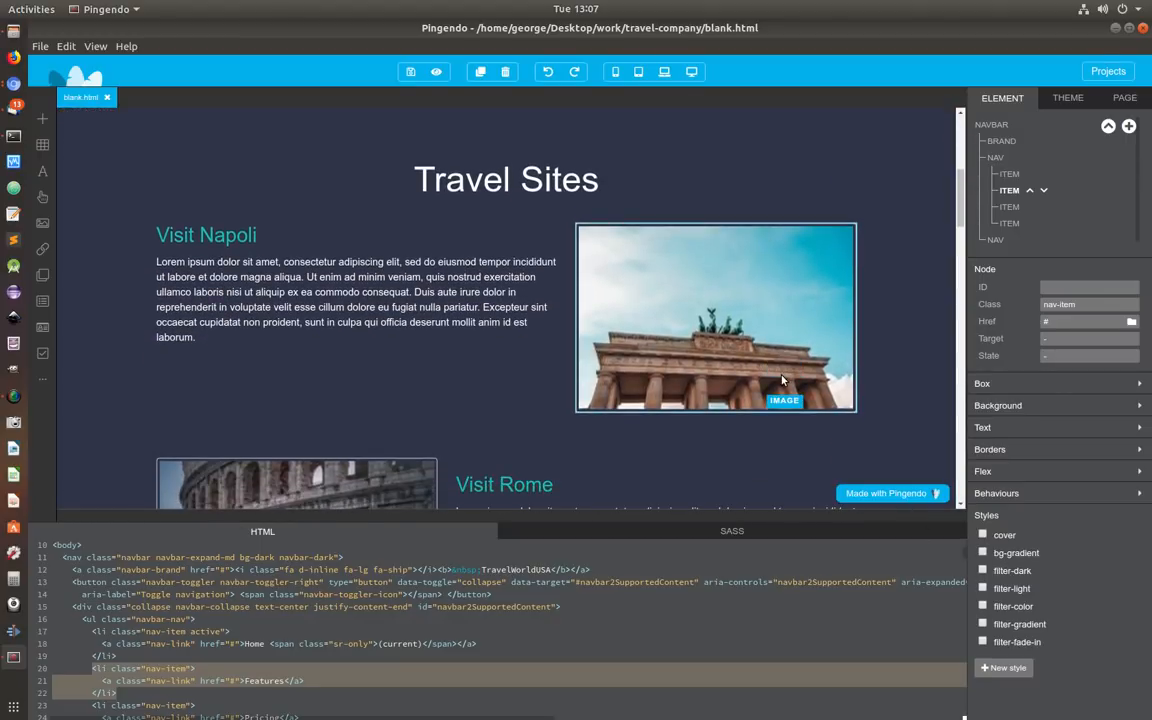
click(465, 121)
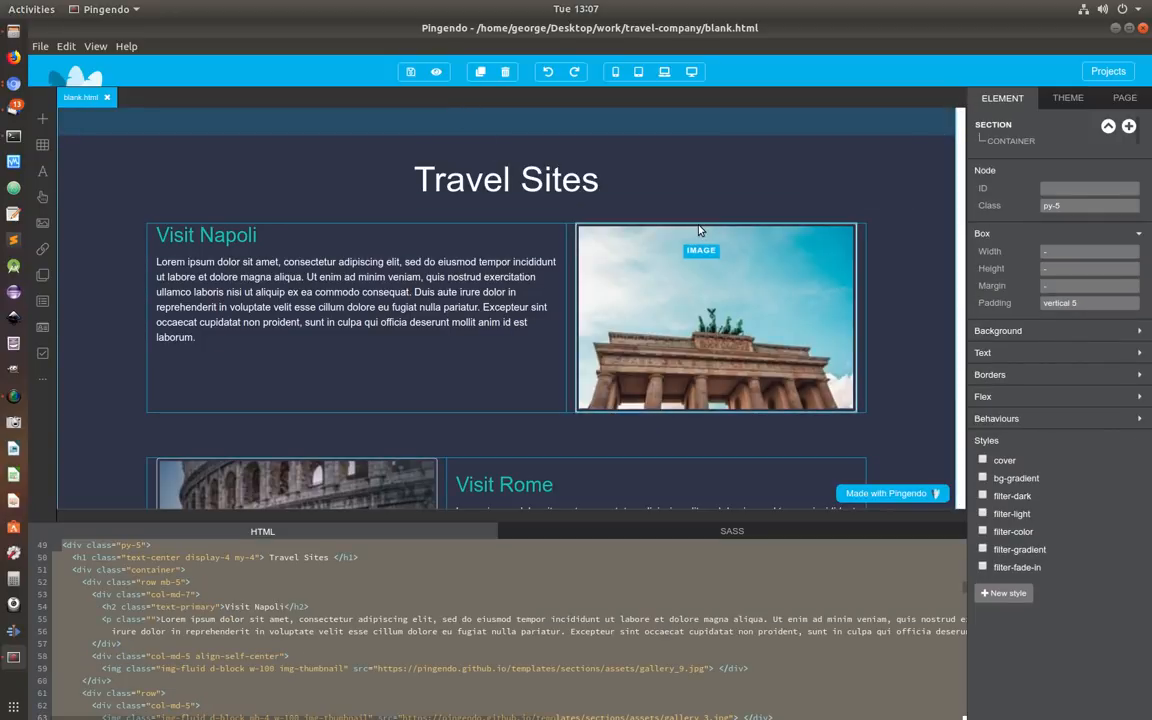
click(458, 535)
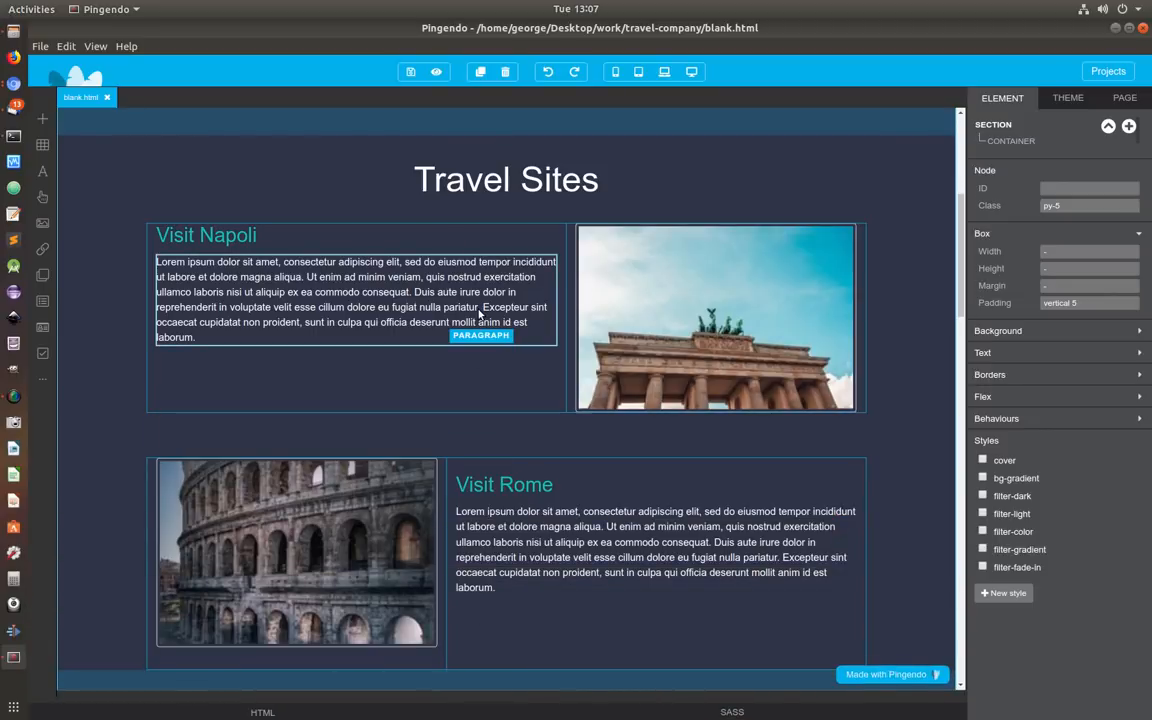